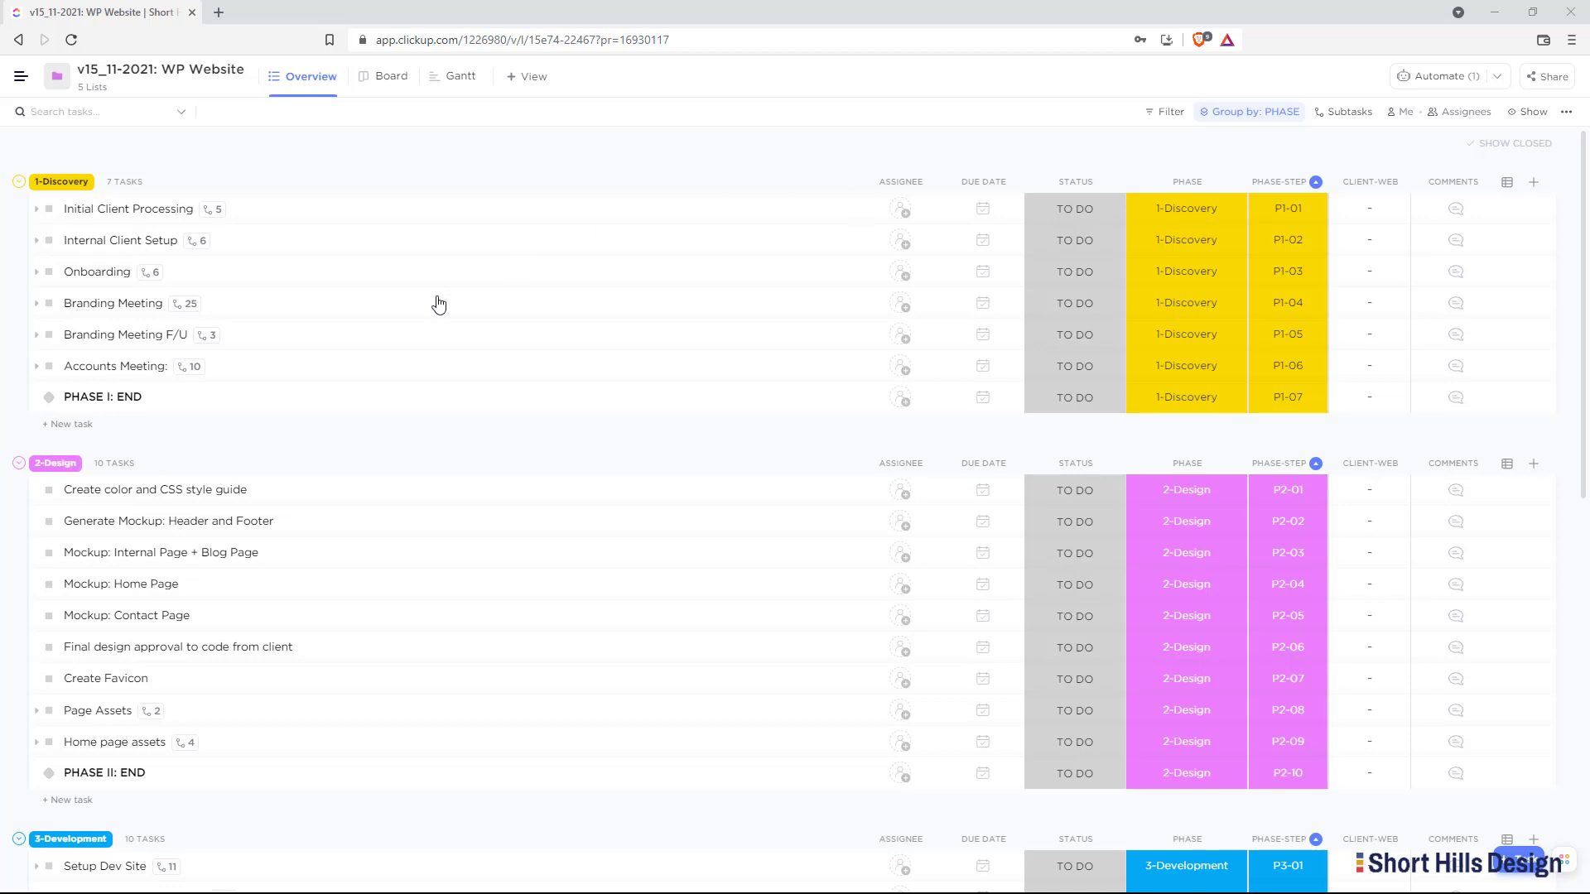
Collapse the 1-Discovery, 2-Design, 3-Development, 4-Launch and Empty groups
click(18, 181)
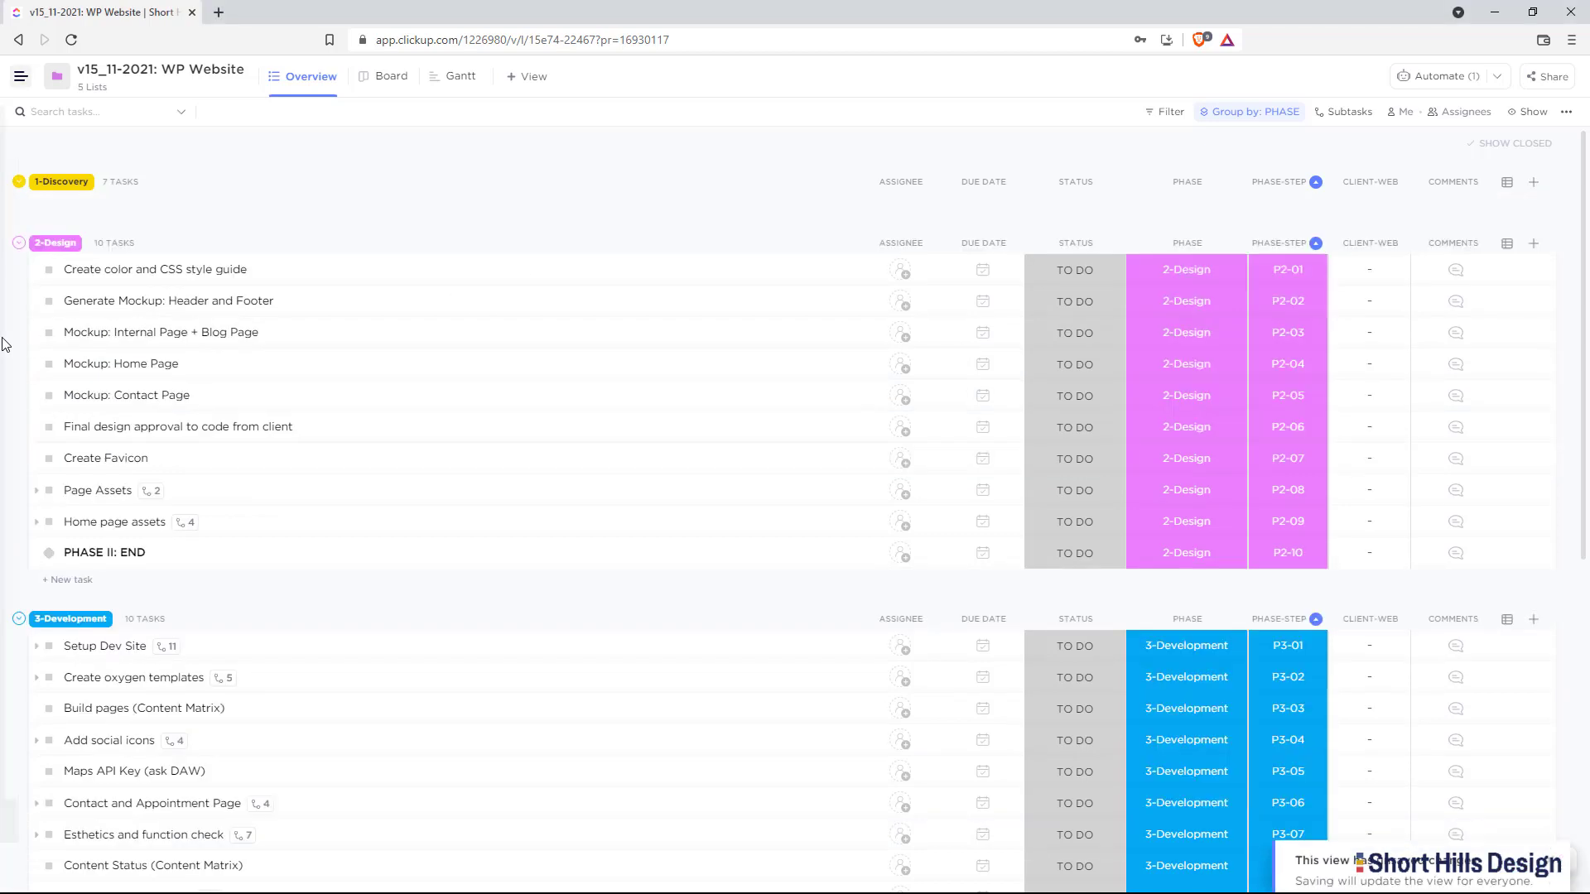
click(18, 242)
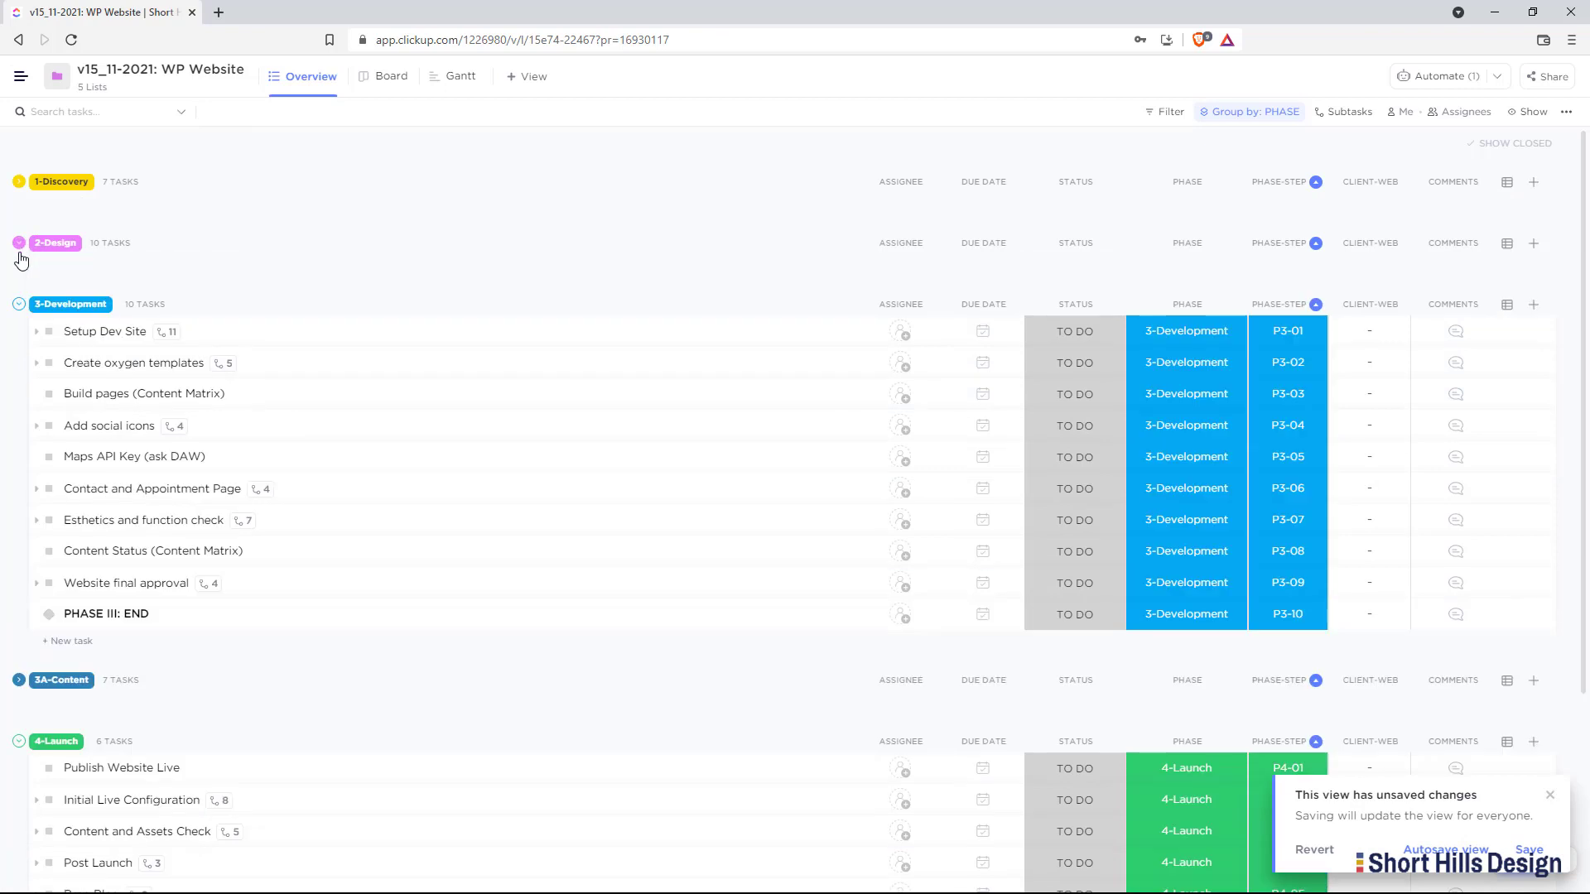
mouse_move(10, 248)
click(18, 304)
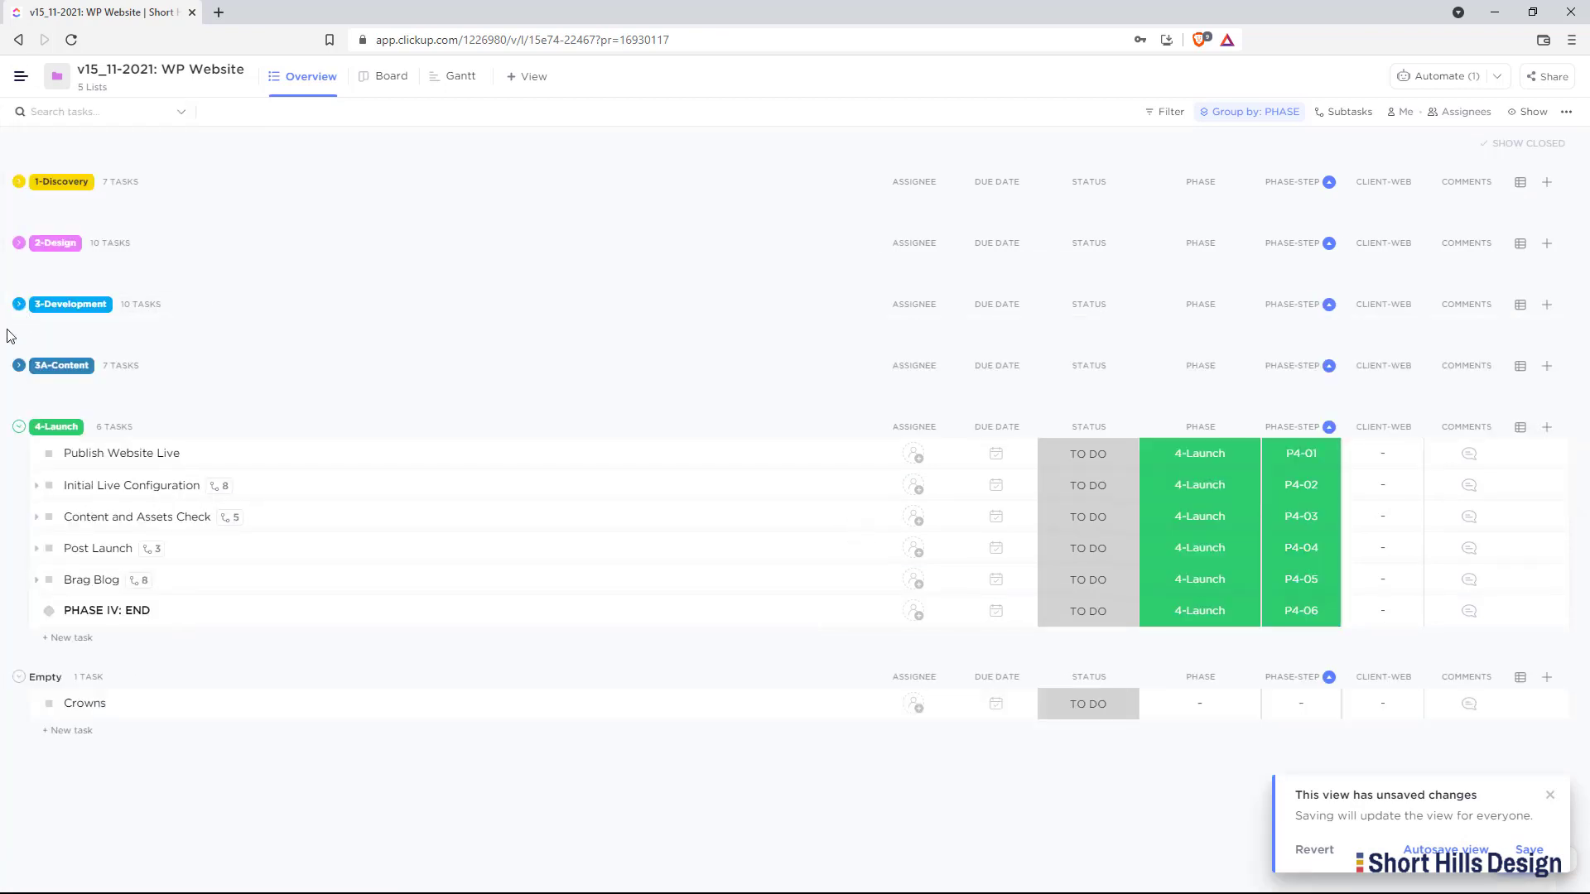
click(18, 427)
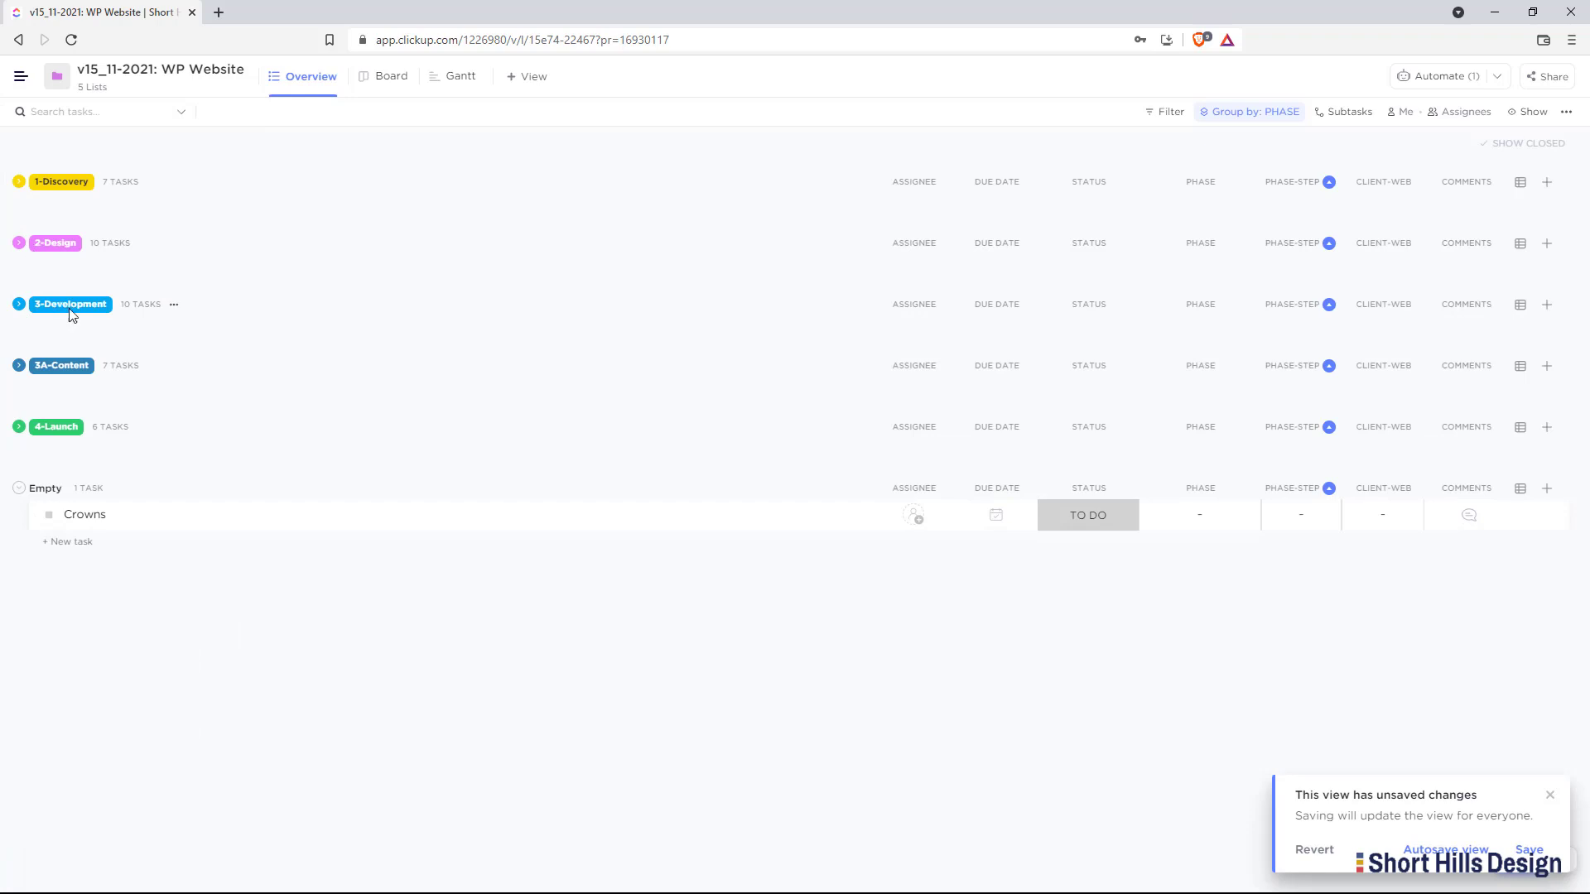
click(18, 488)
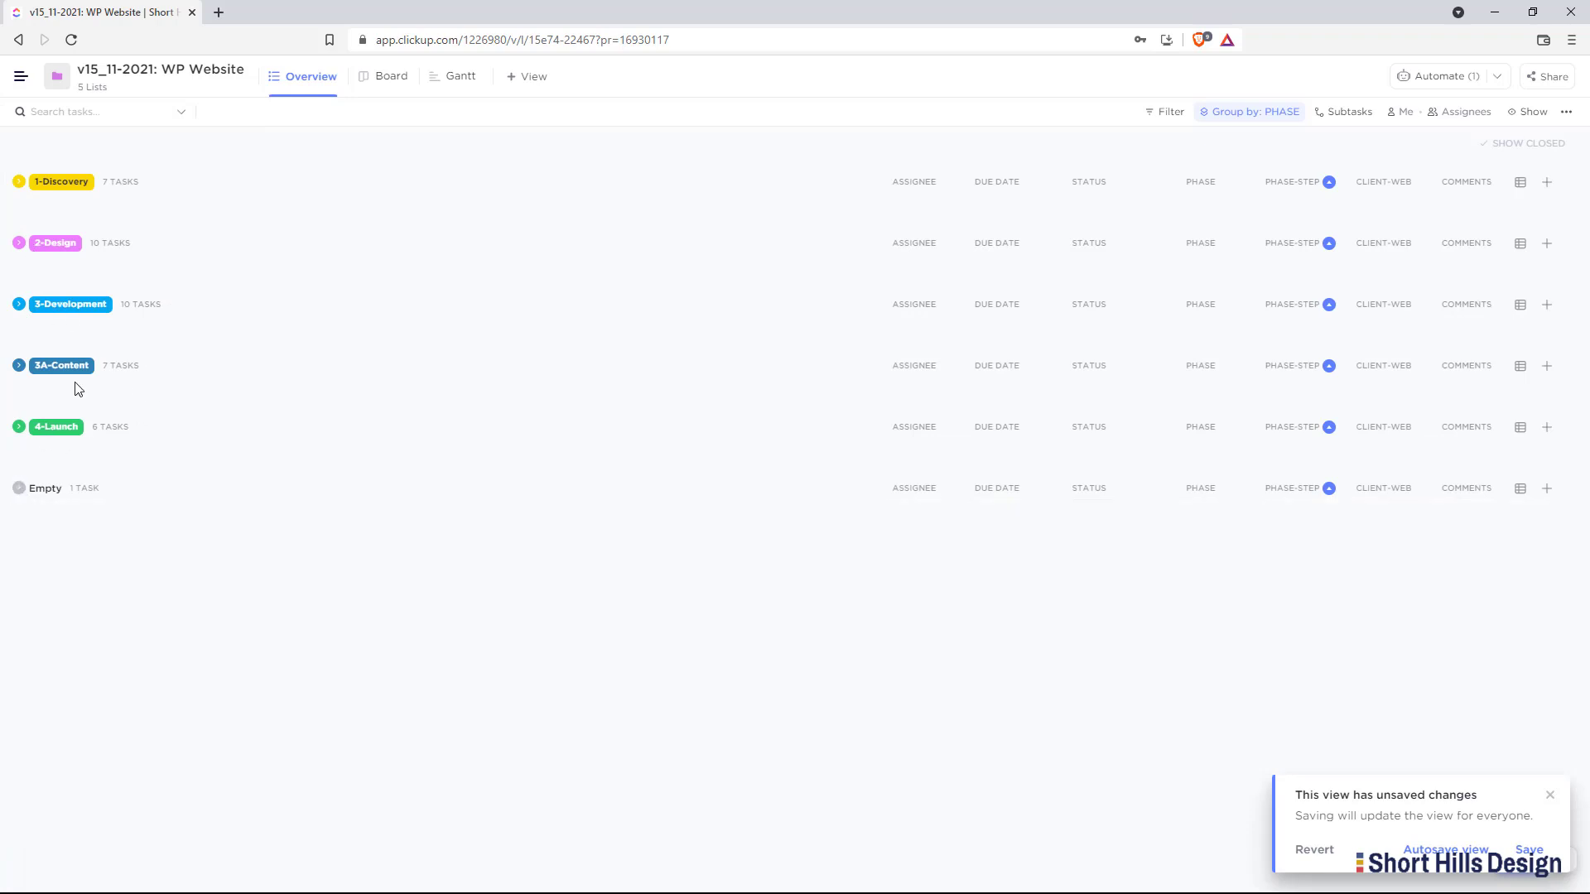
Move the Crowns task from the Empty group into 3A-Content and save the view
click(33, 496)
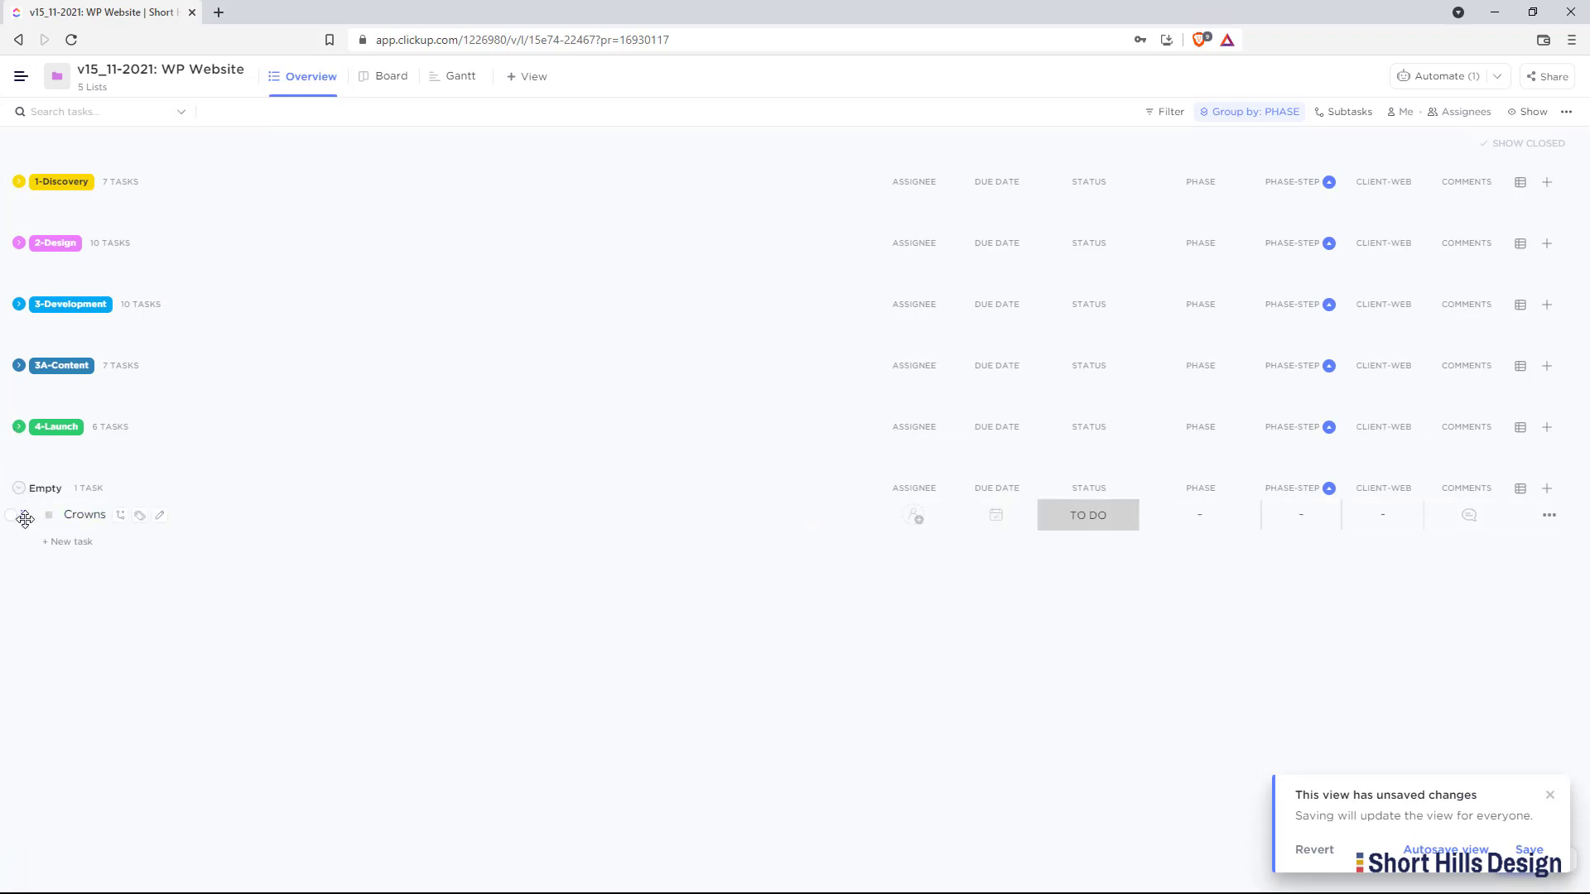
drag(24, 515, 85, 495)
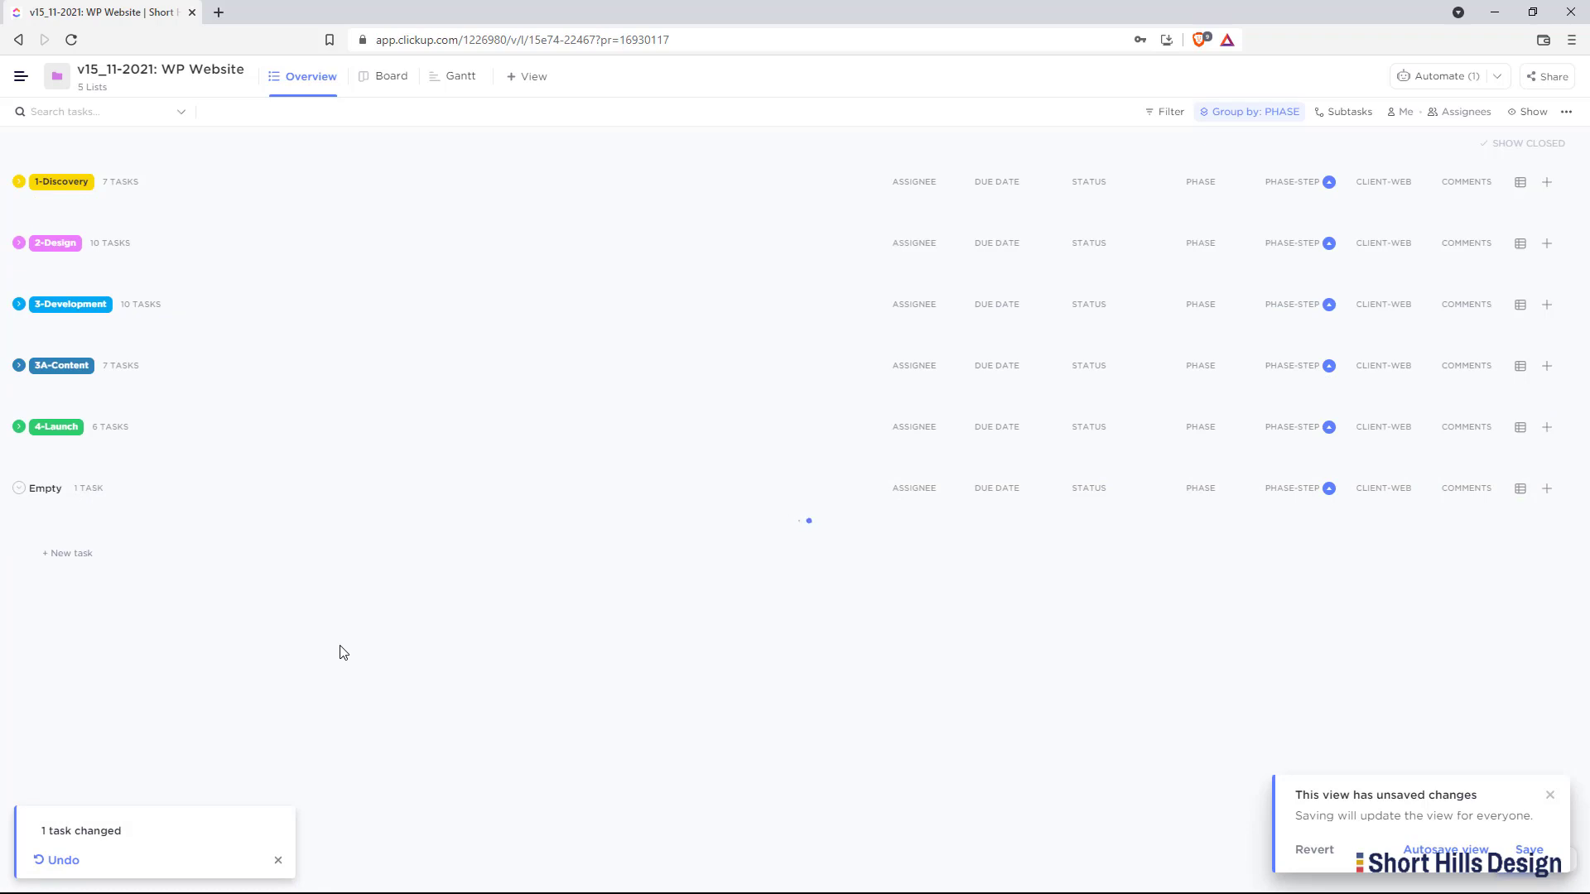
click(1529, 850)
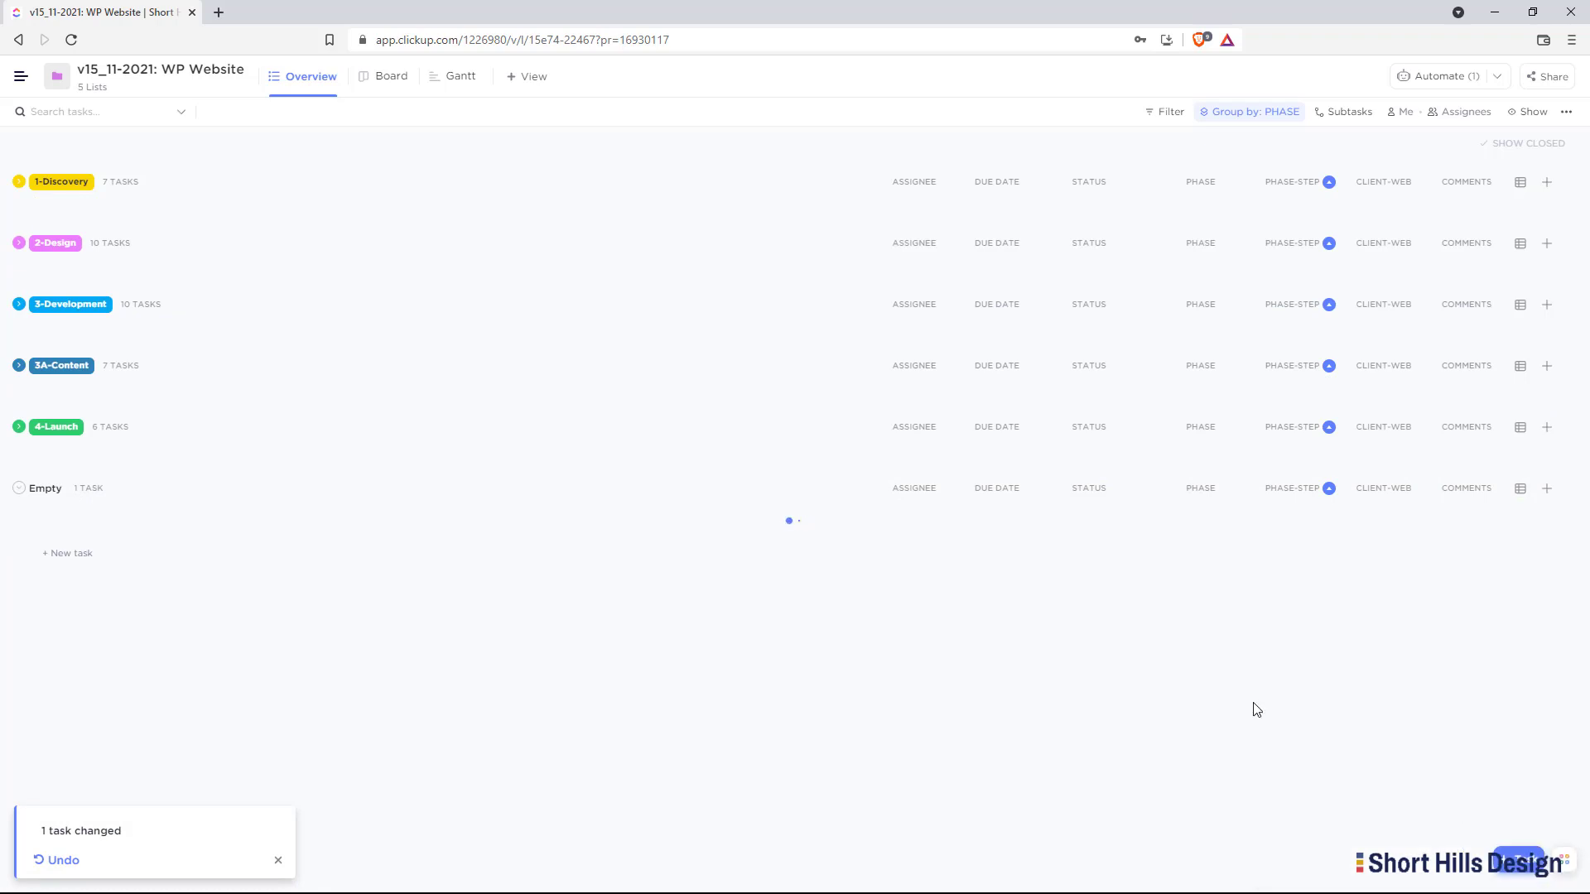
click(278, 861)
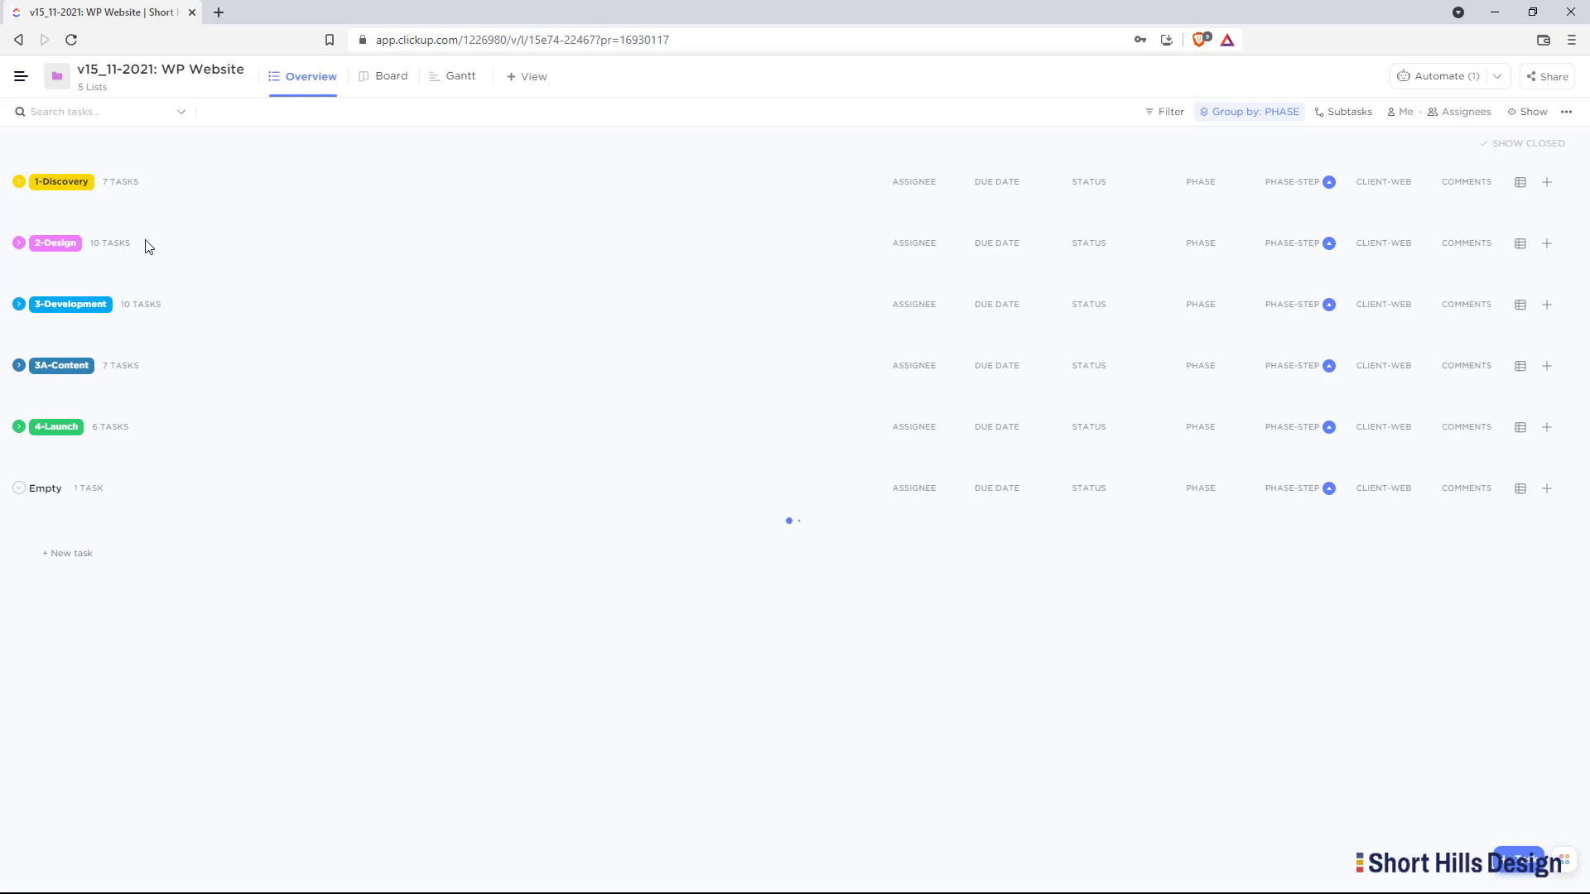
Save the view layout, dismiss the unsaved-changes notice, and leave 1-Discovery expanded
click(20, 183)
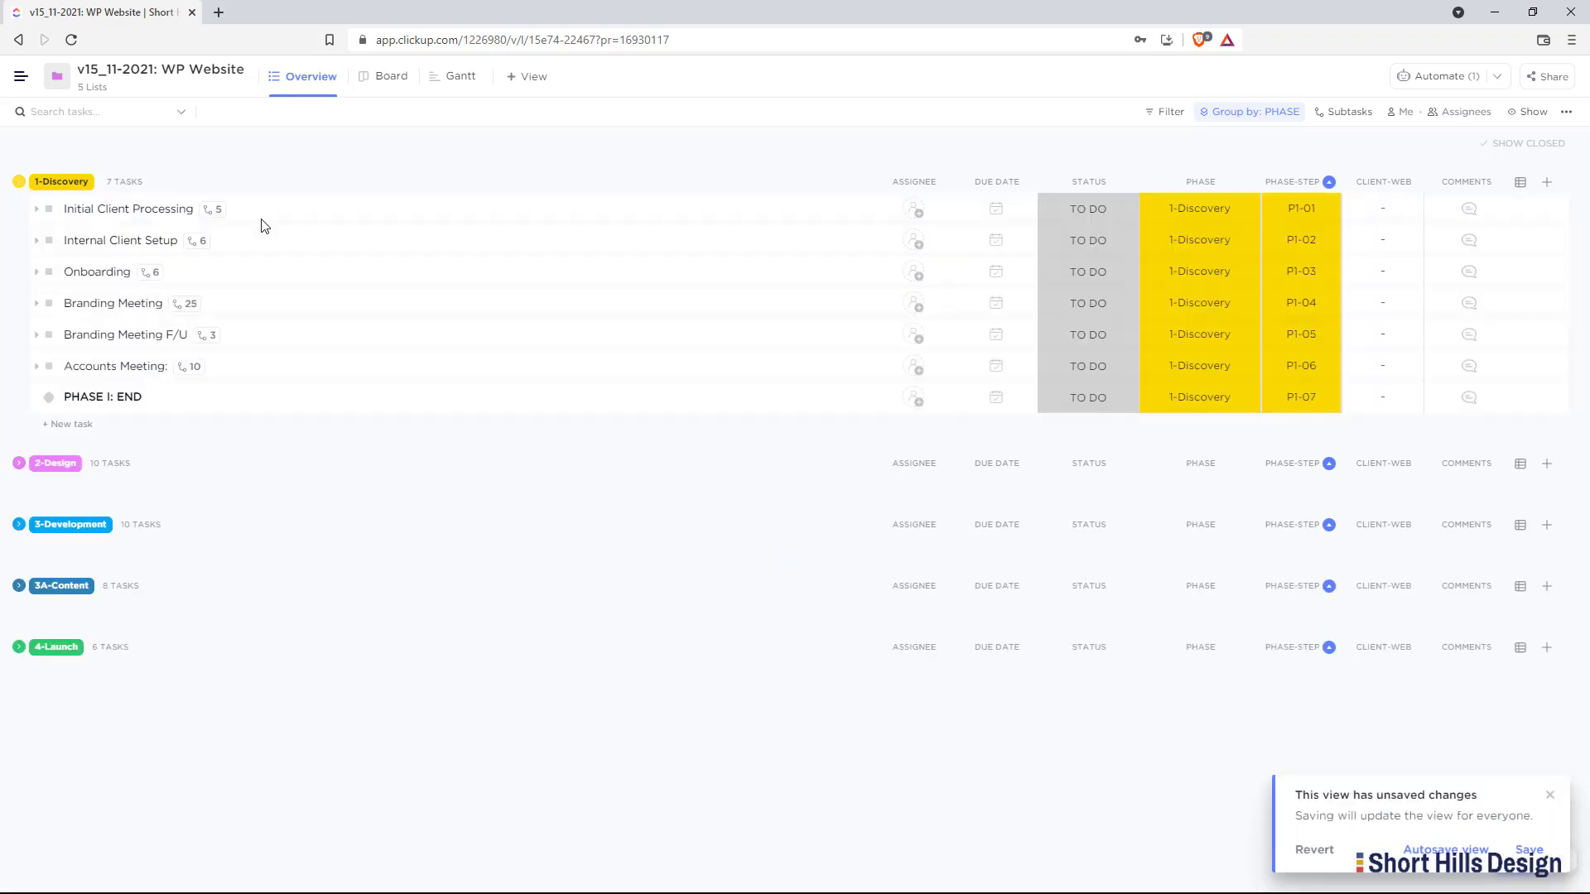
click(1528, 850)
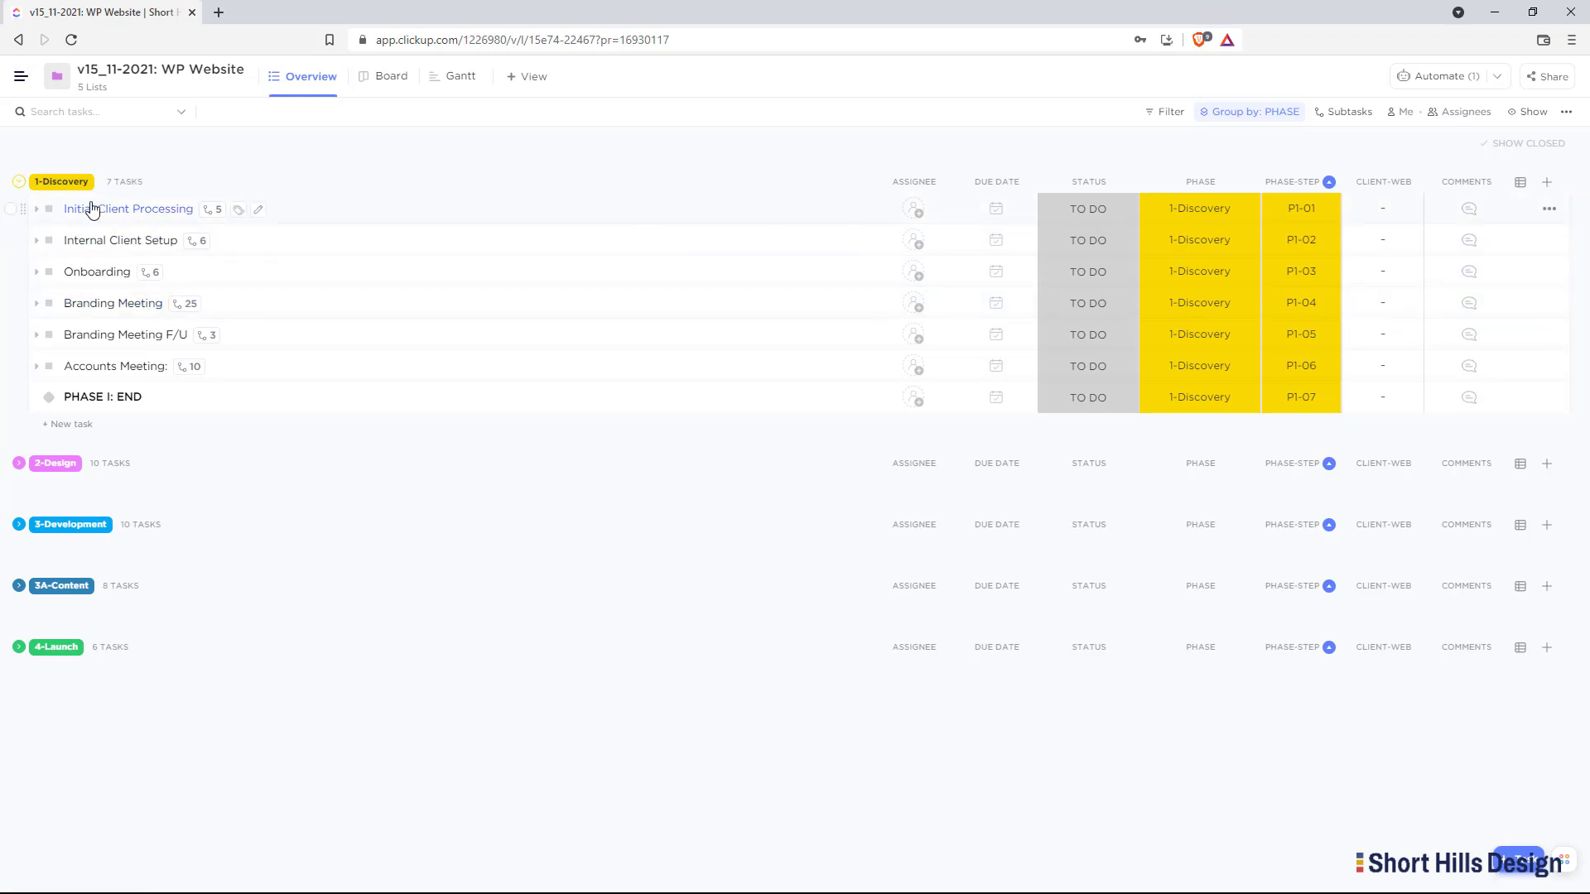
click(16, 183)
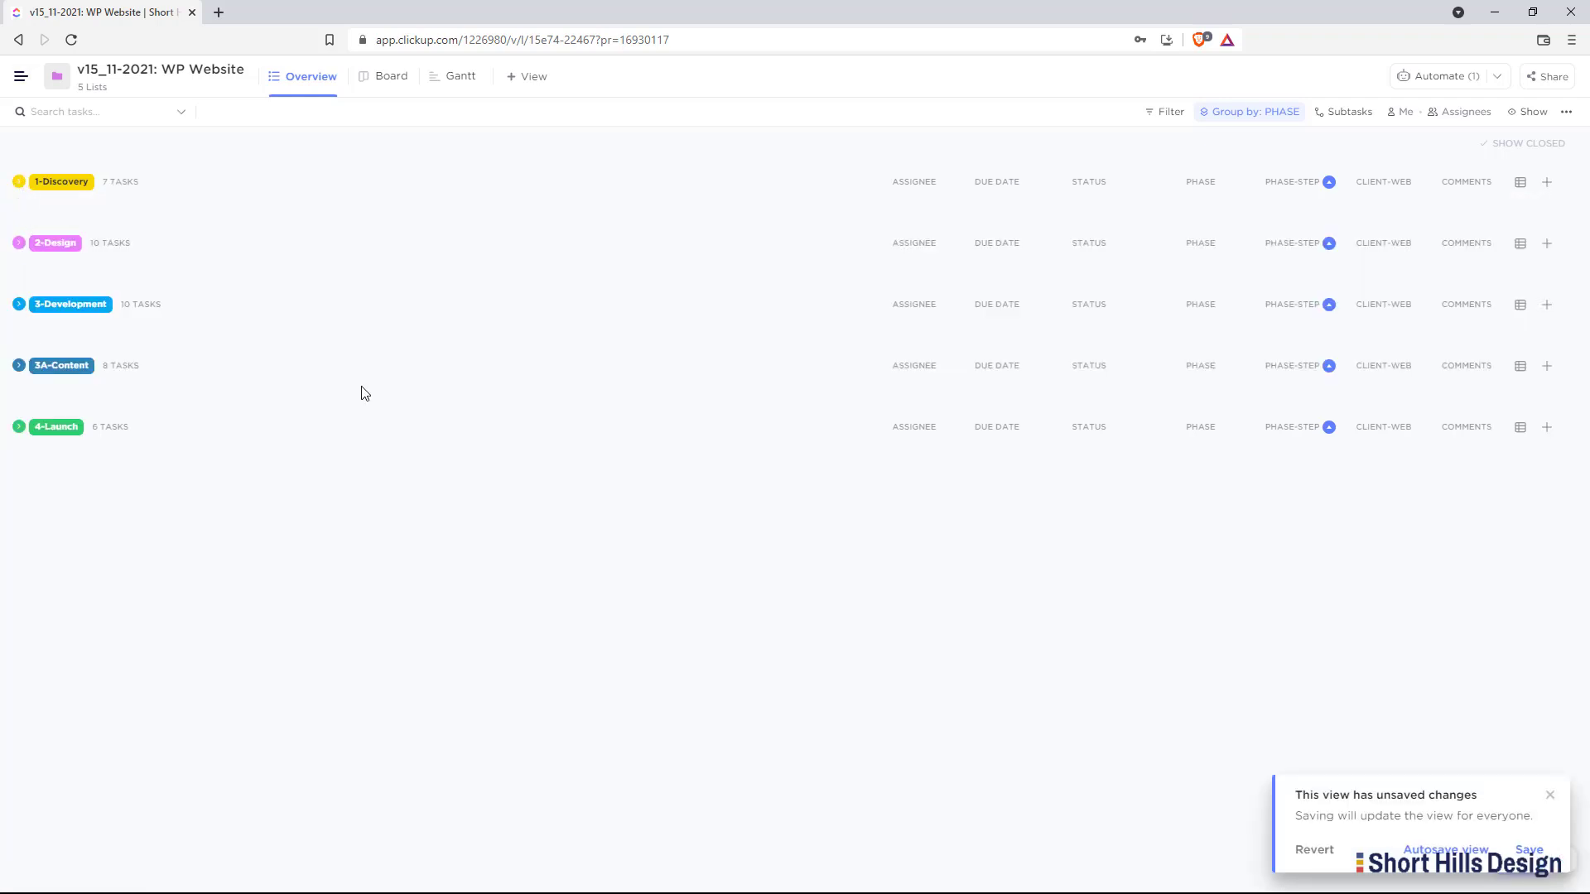
click(1443, 849)
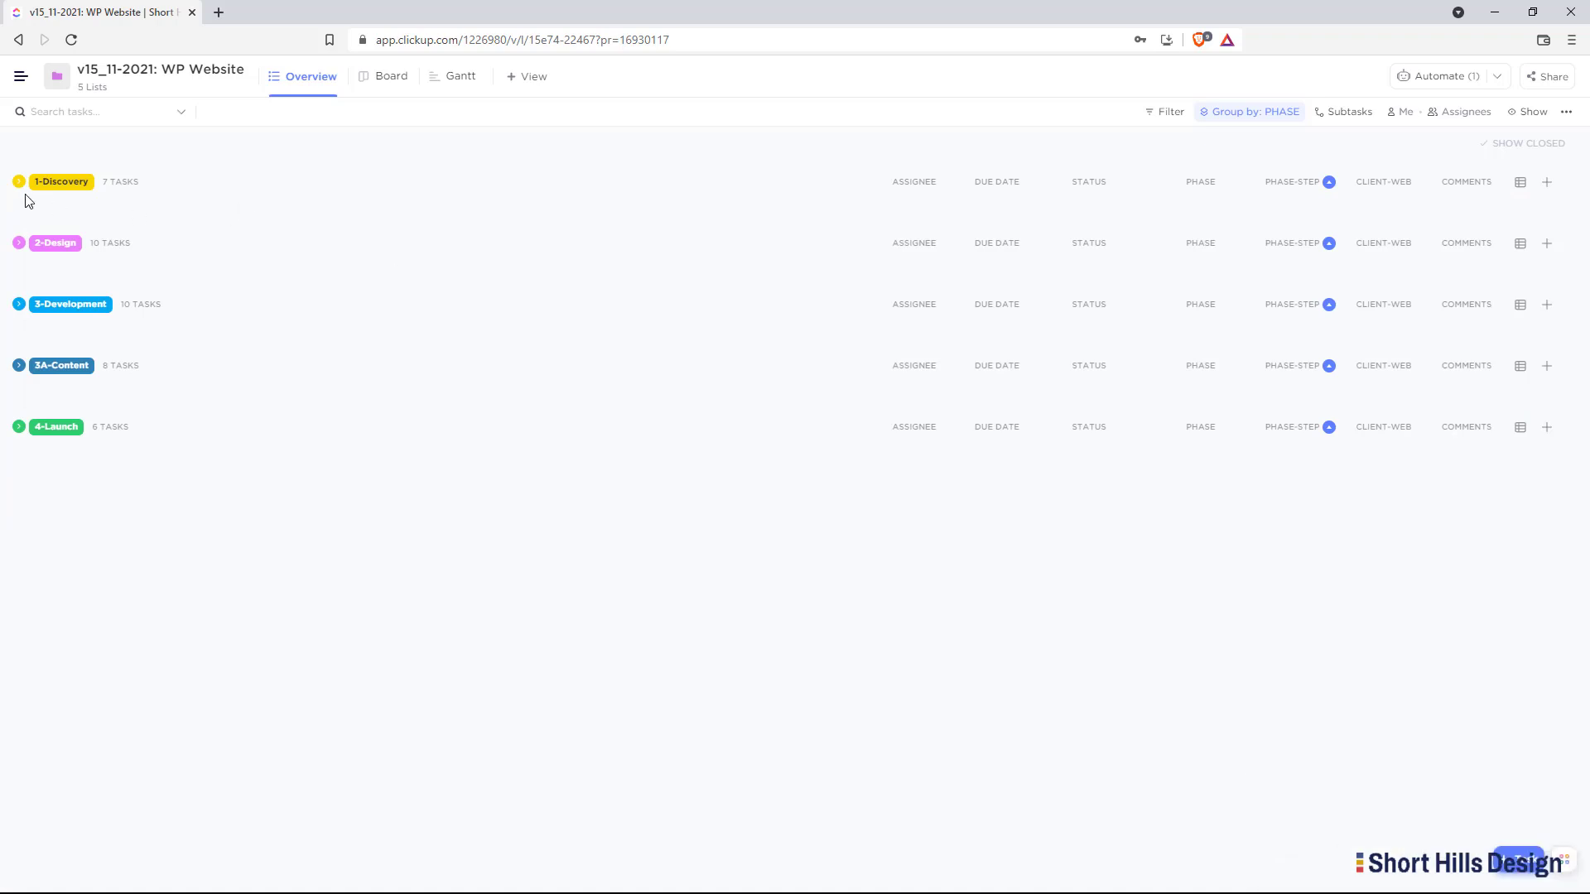
mouse_move(7, 197)
click(18, 183)
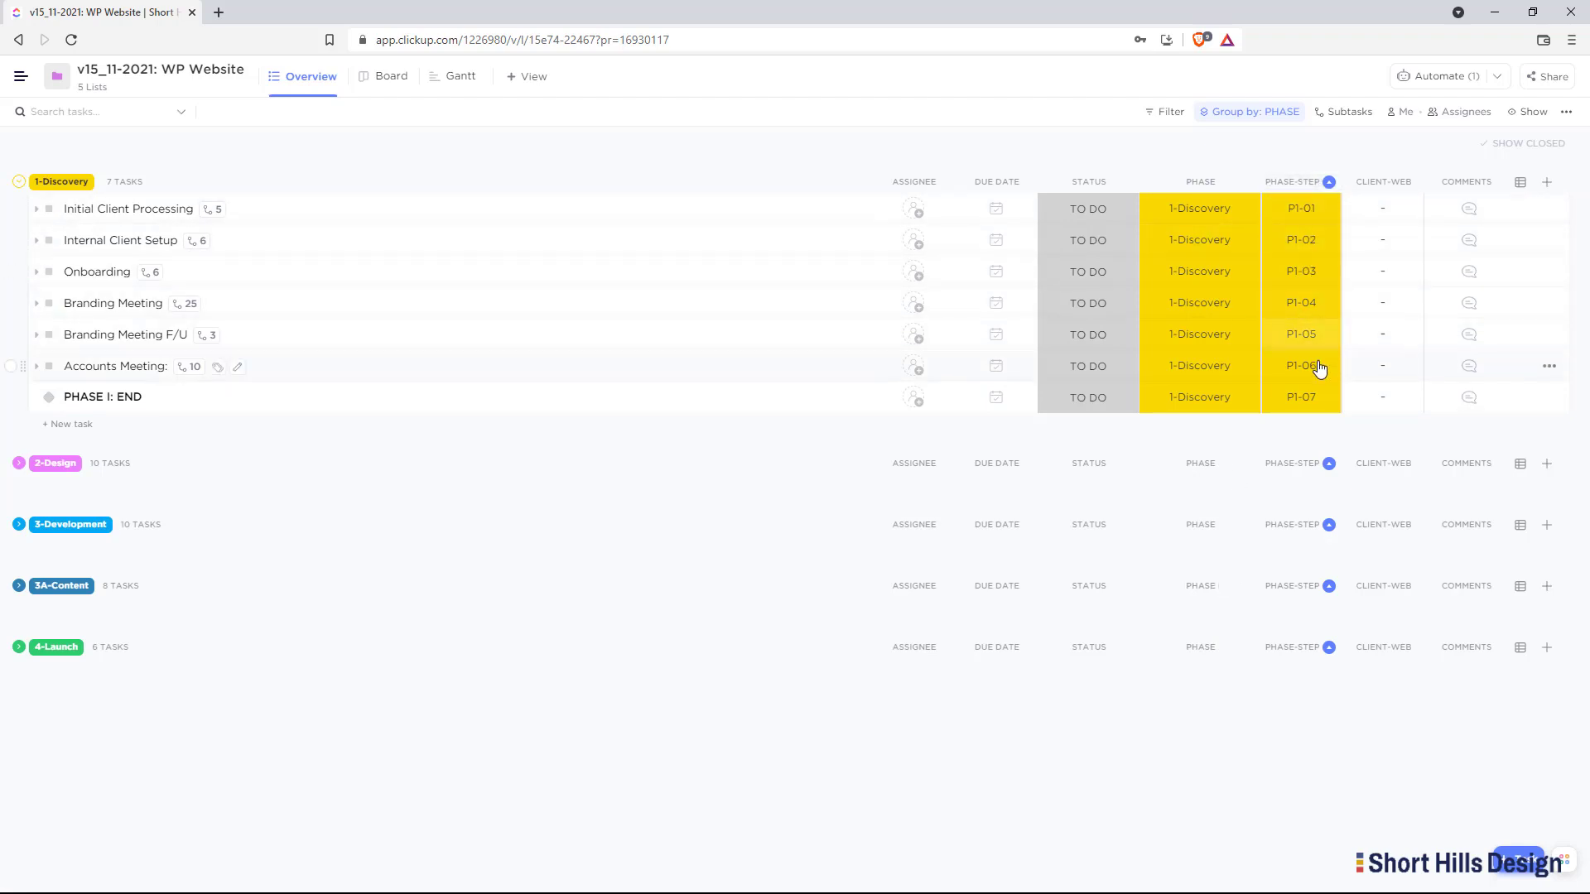
click(1320, 215)
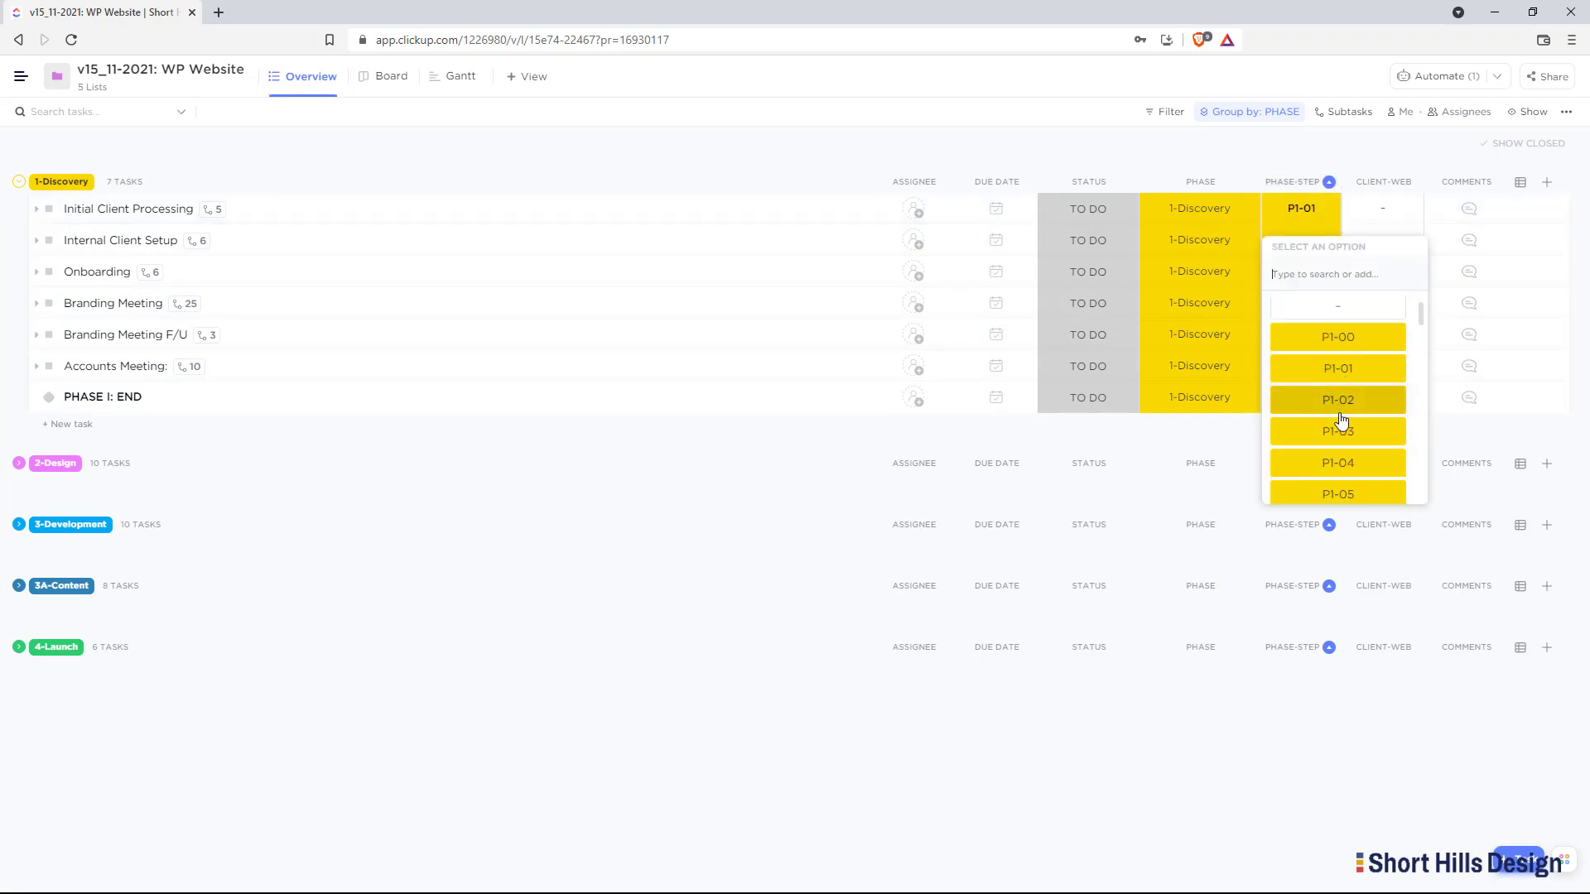
scroll(1342, 430, down, 3)
click(1356, 667)
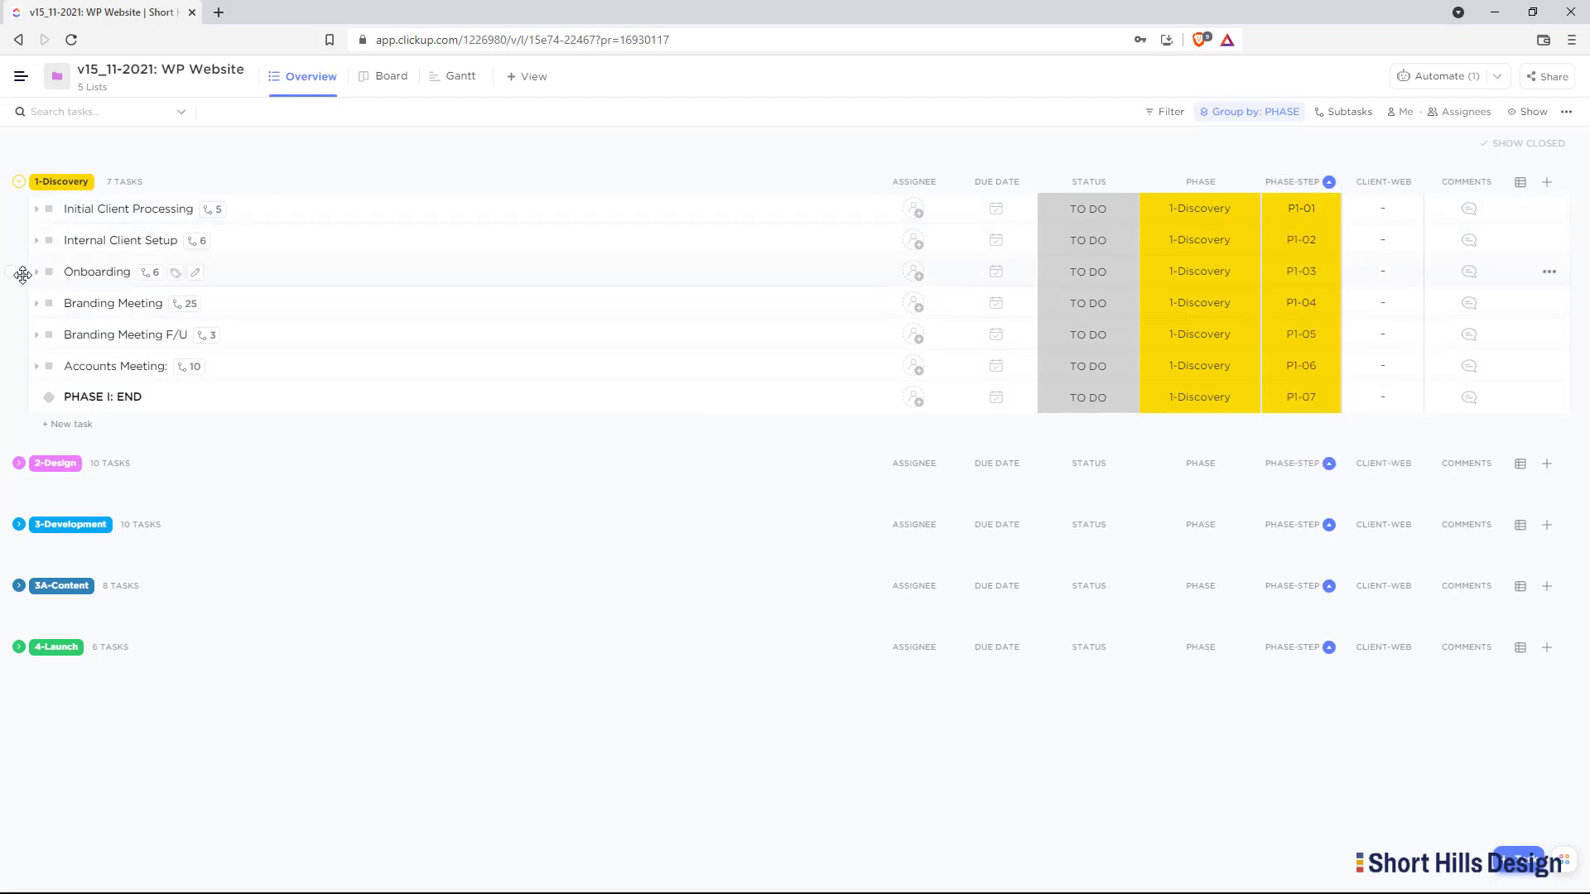
drag(24, 273, 23, 282)
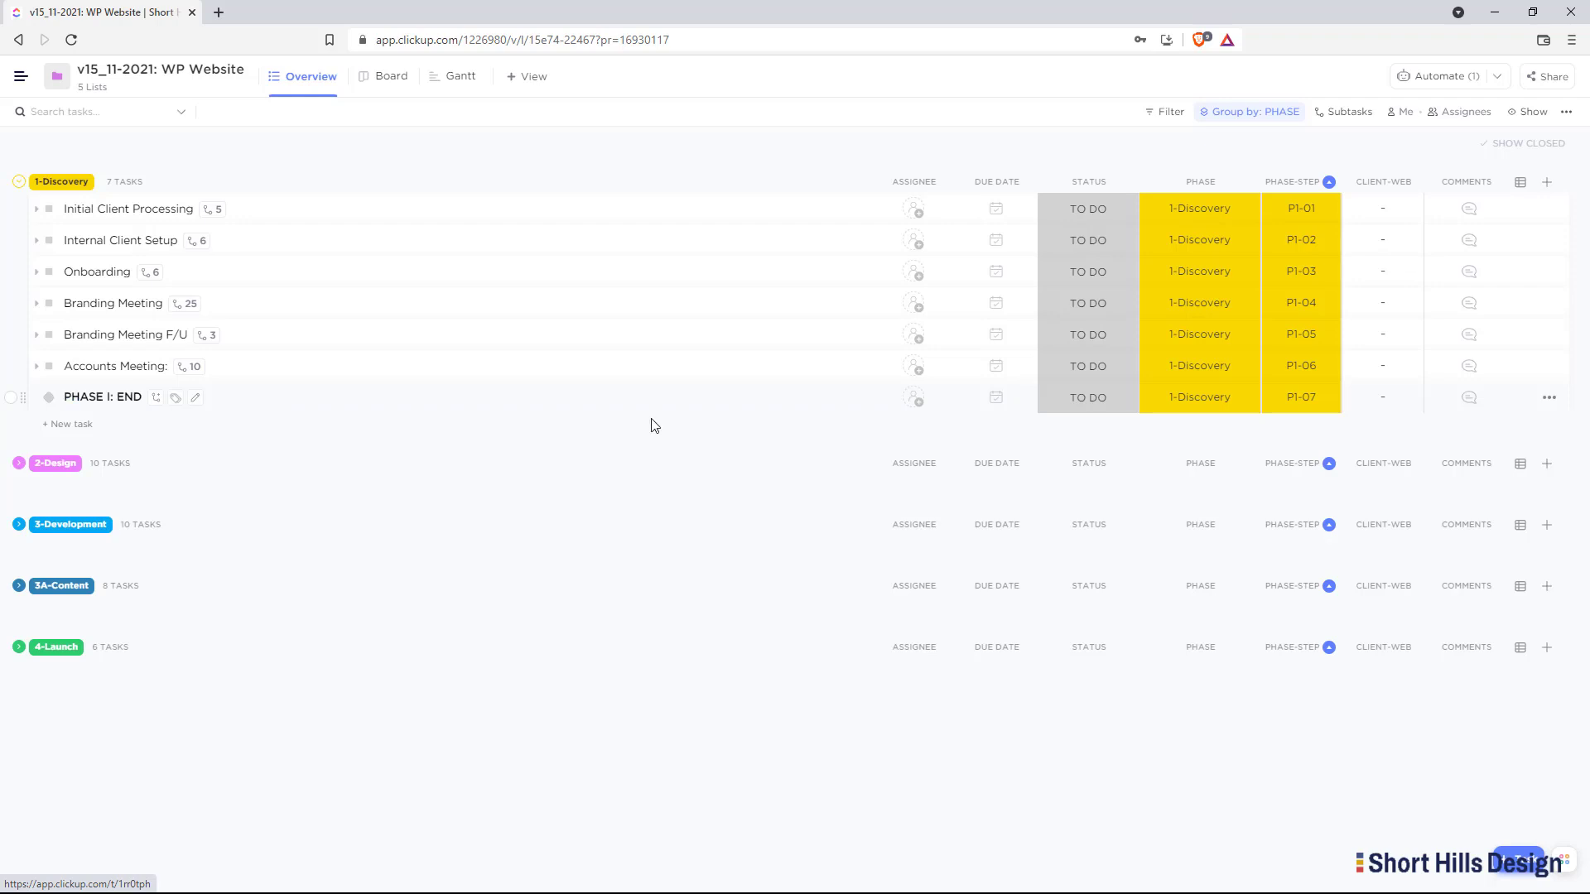
Leave PHASE I: END's phase step unchanged and expand the 2-Design, 3-Development and 4-Launch groups
click(1297, 403)
key(Escape)
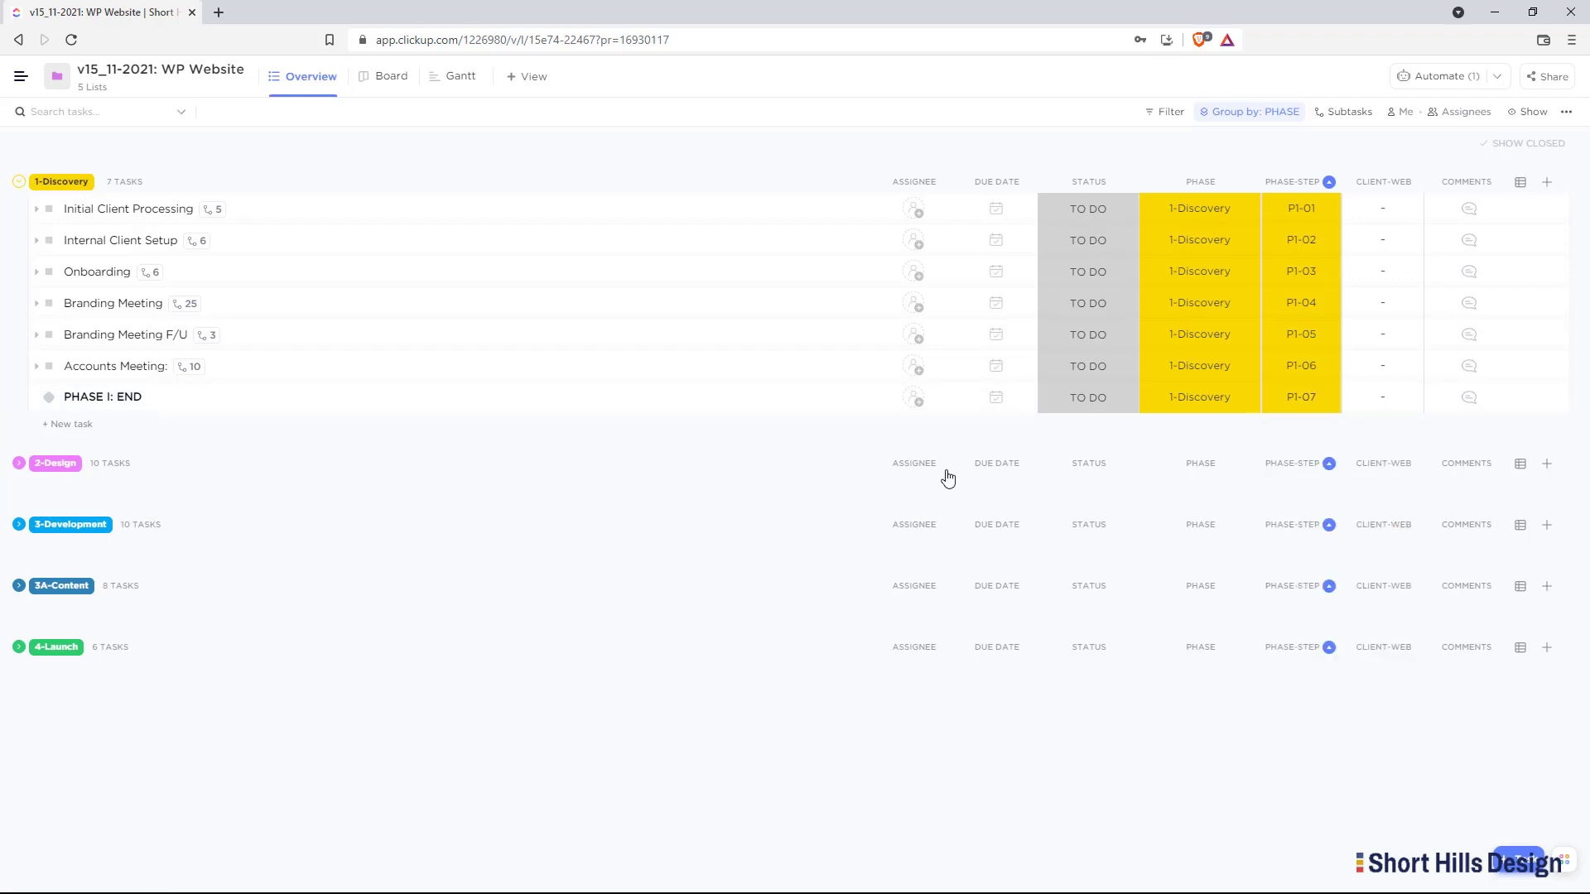
click(19, 464)
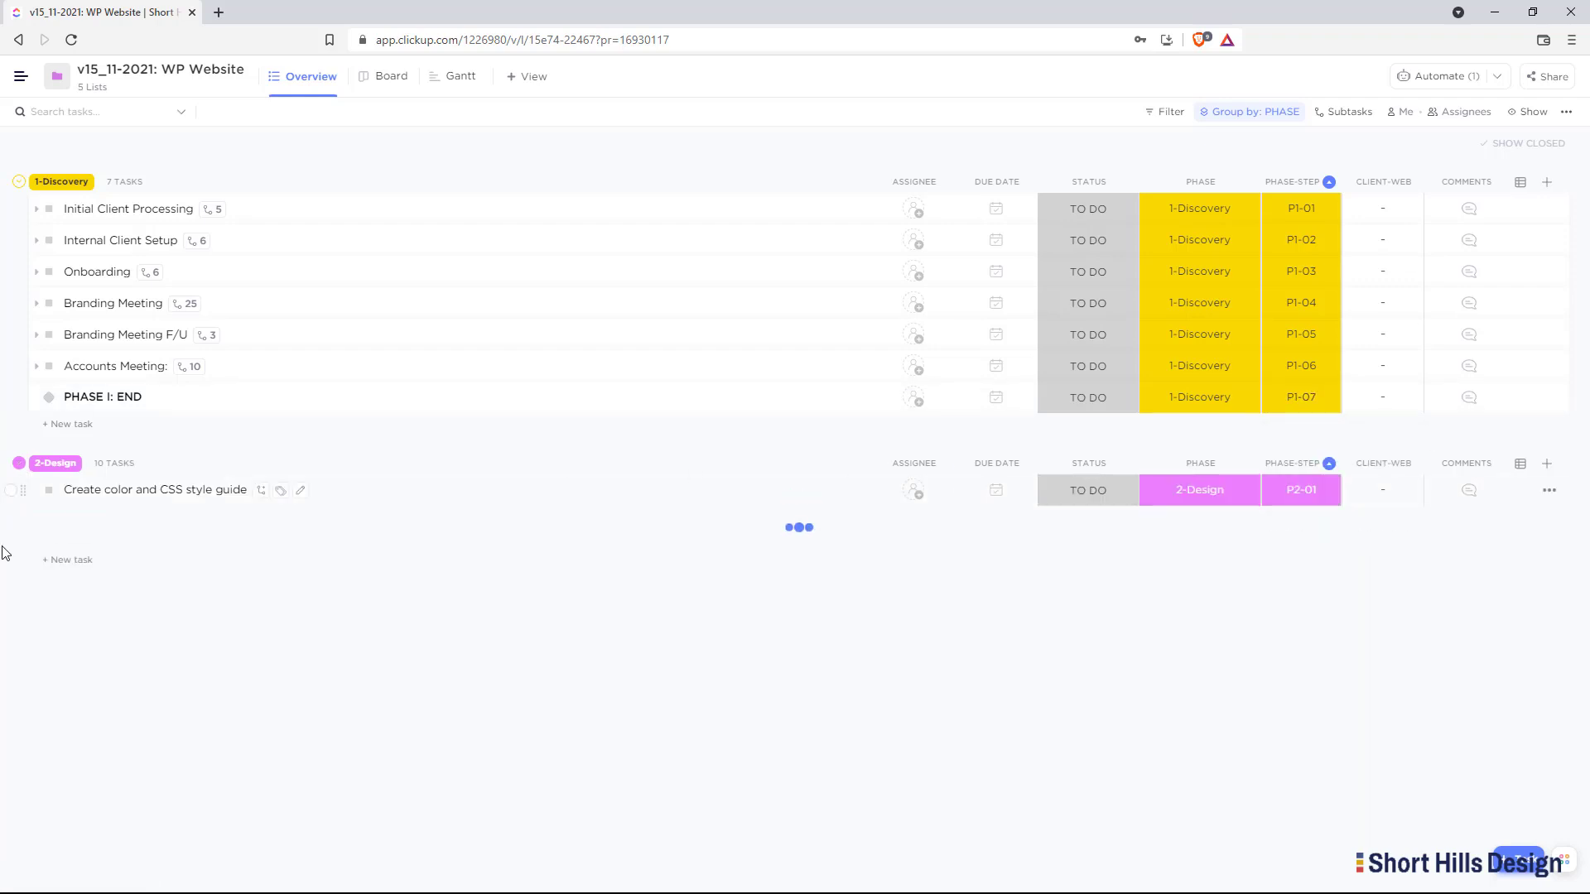
scroll(143, 602, down, 3)
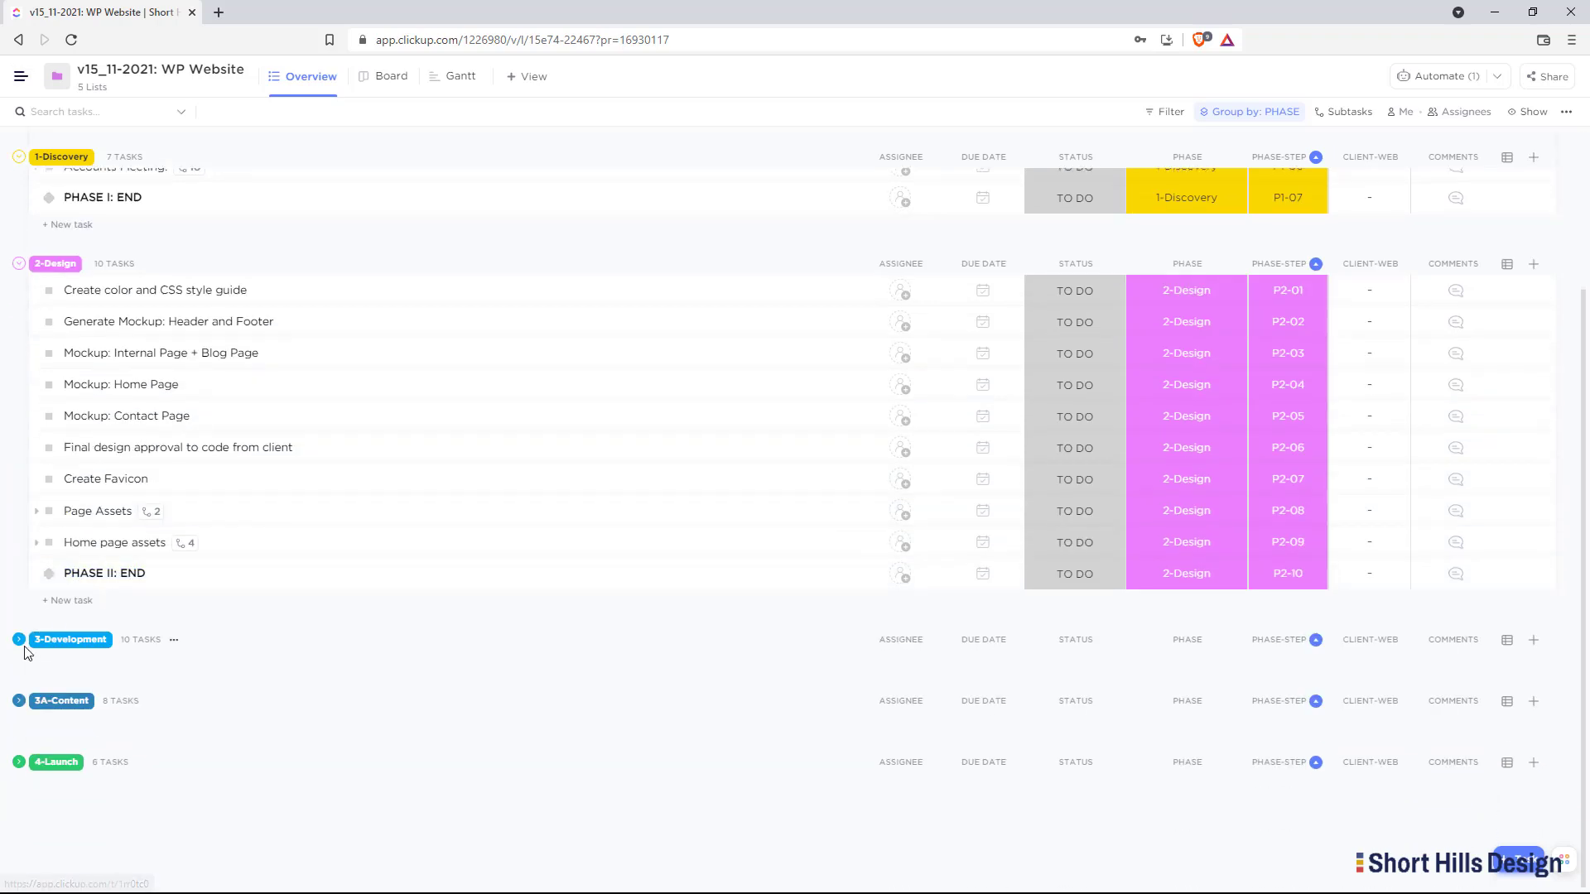
click(19, 640)
scroll(187, 683, down, 4)
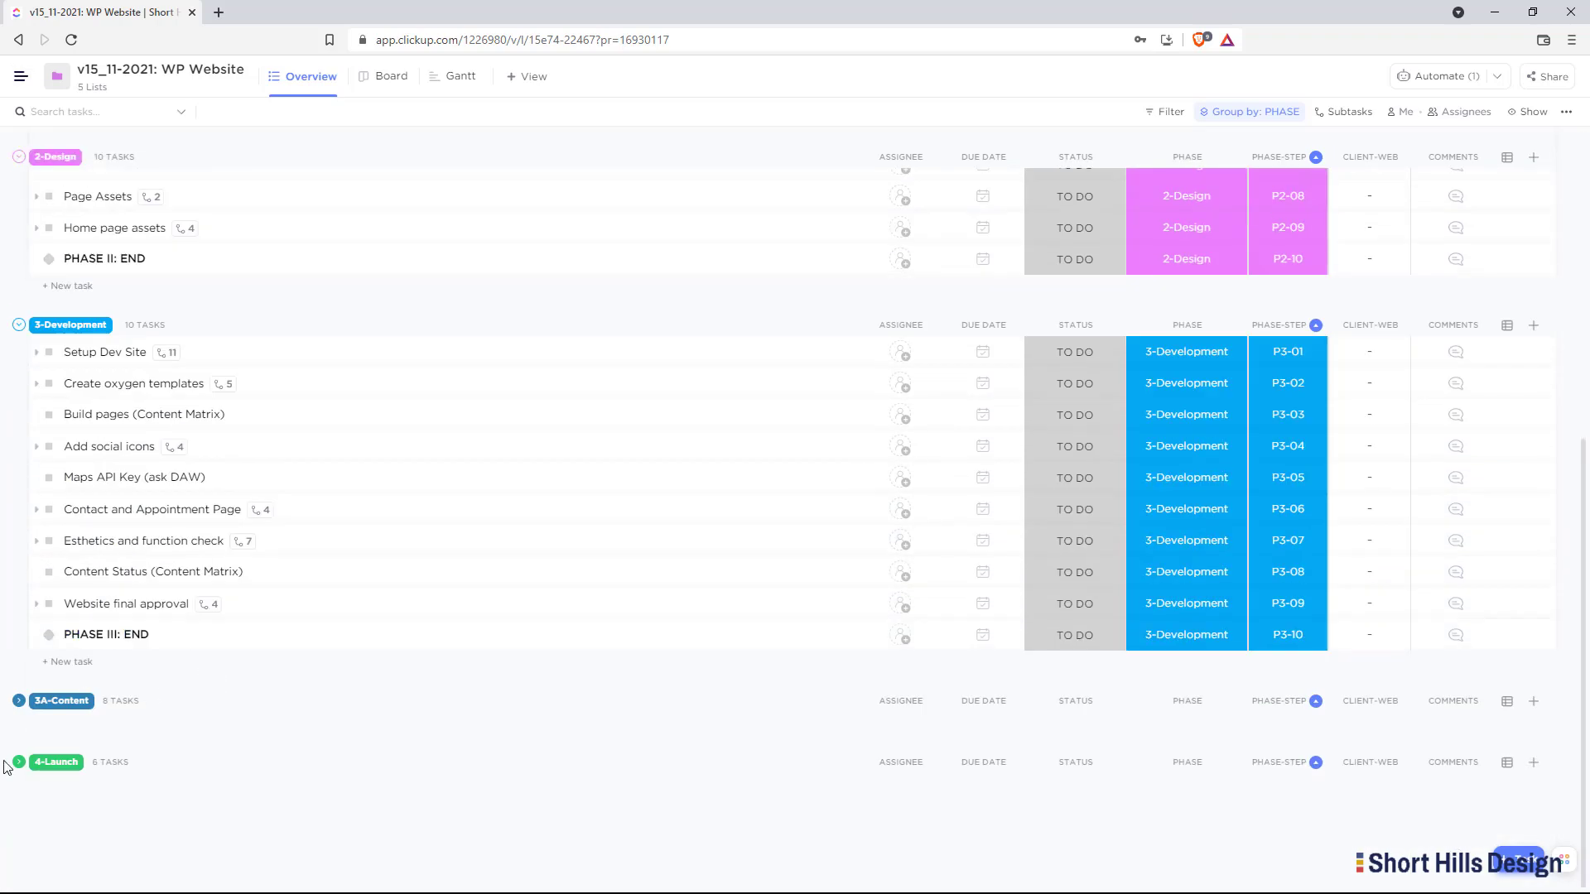
click(20, 762)
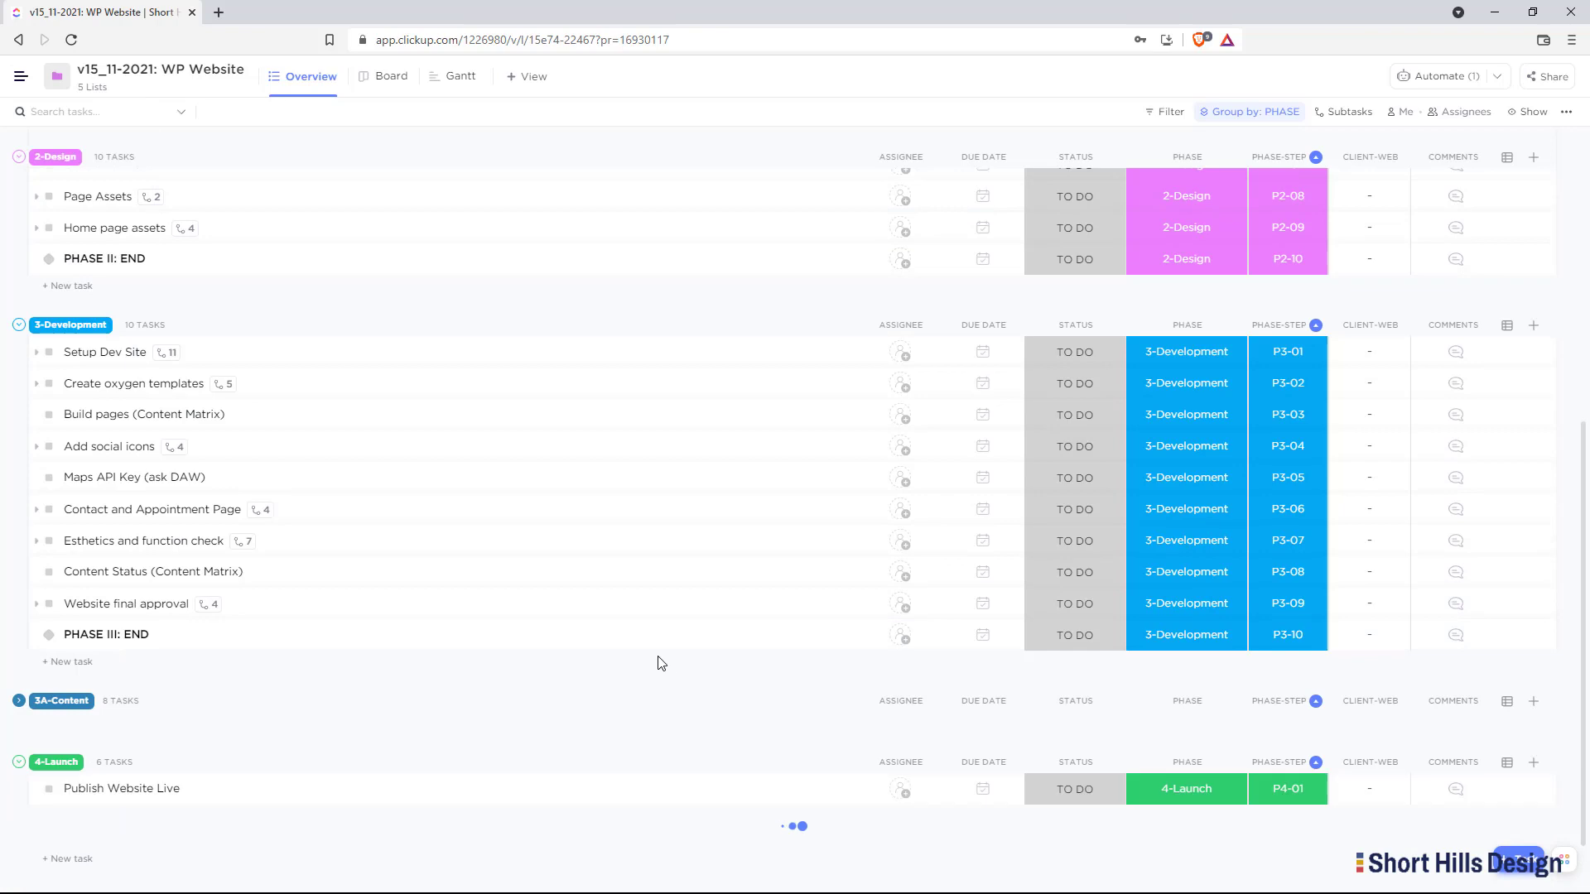
scroll(1190, 465, up, 5)
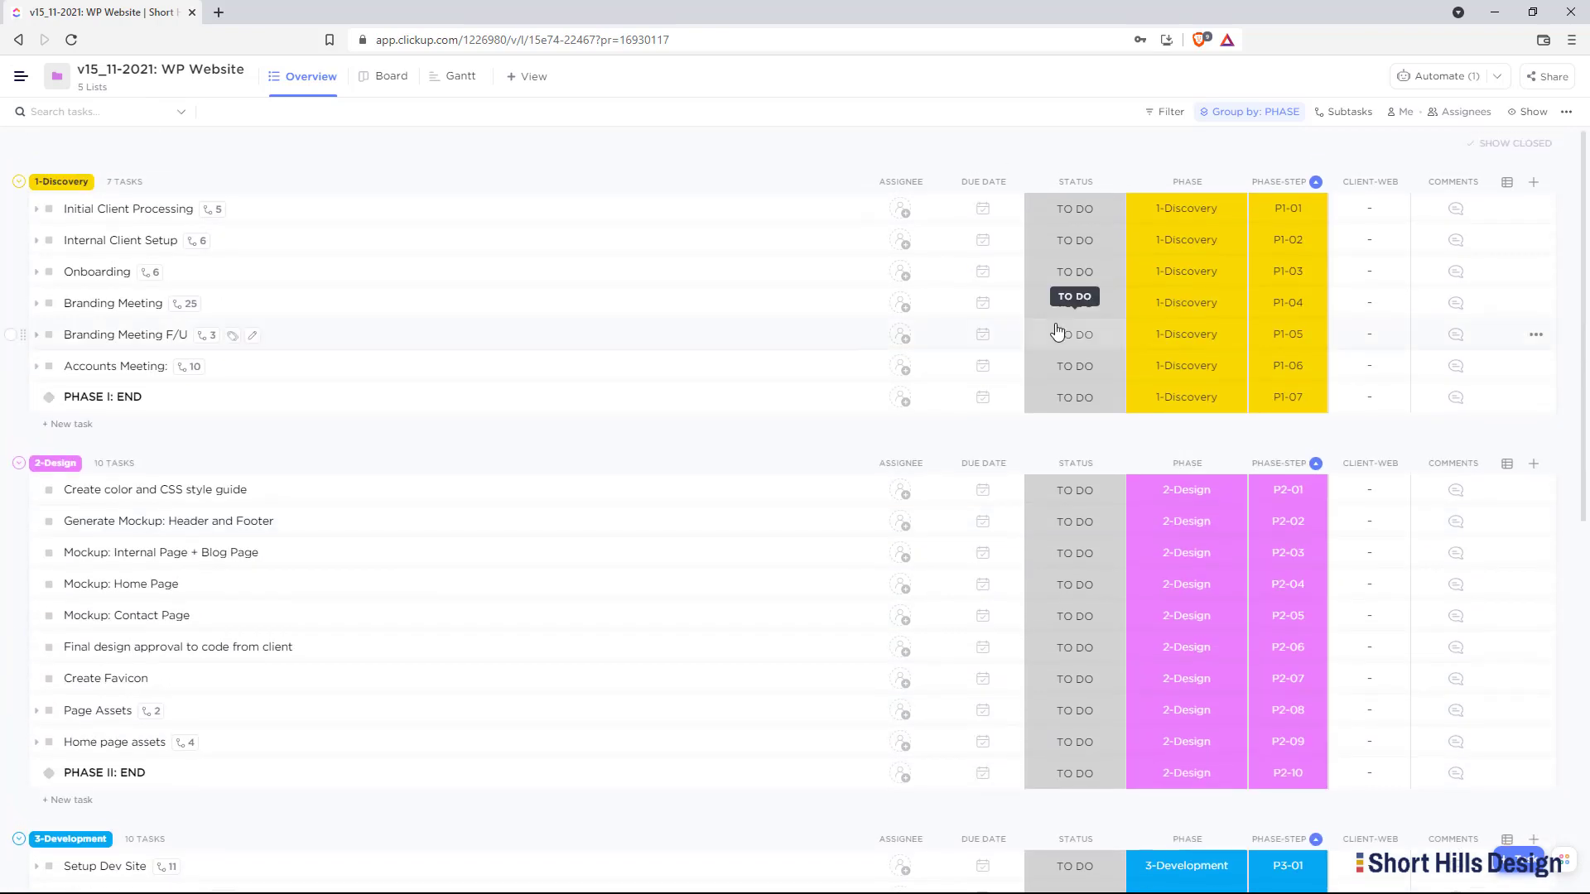
scroll(1239, 536, down, 5)
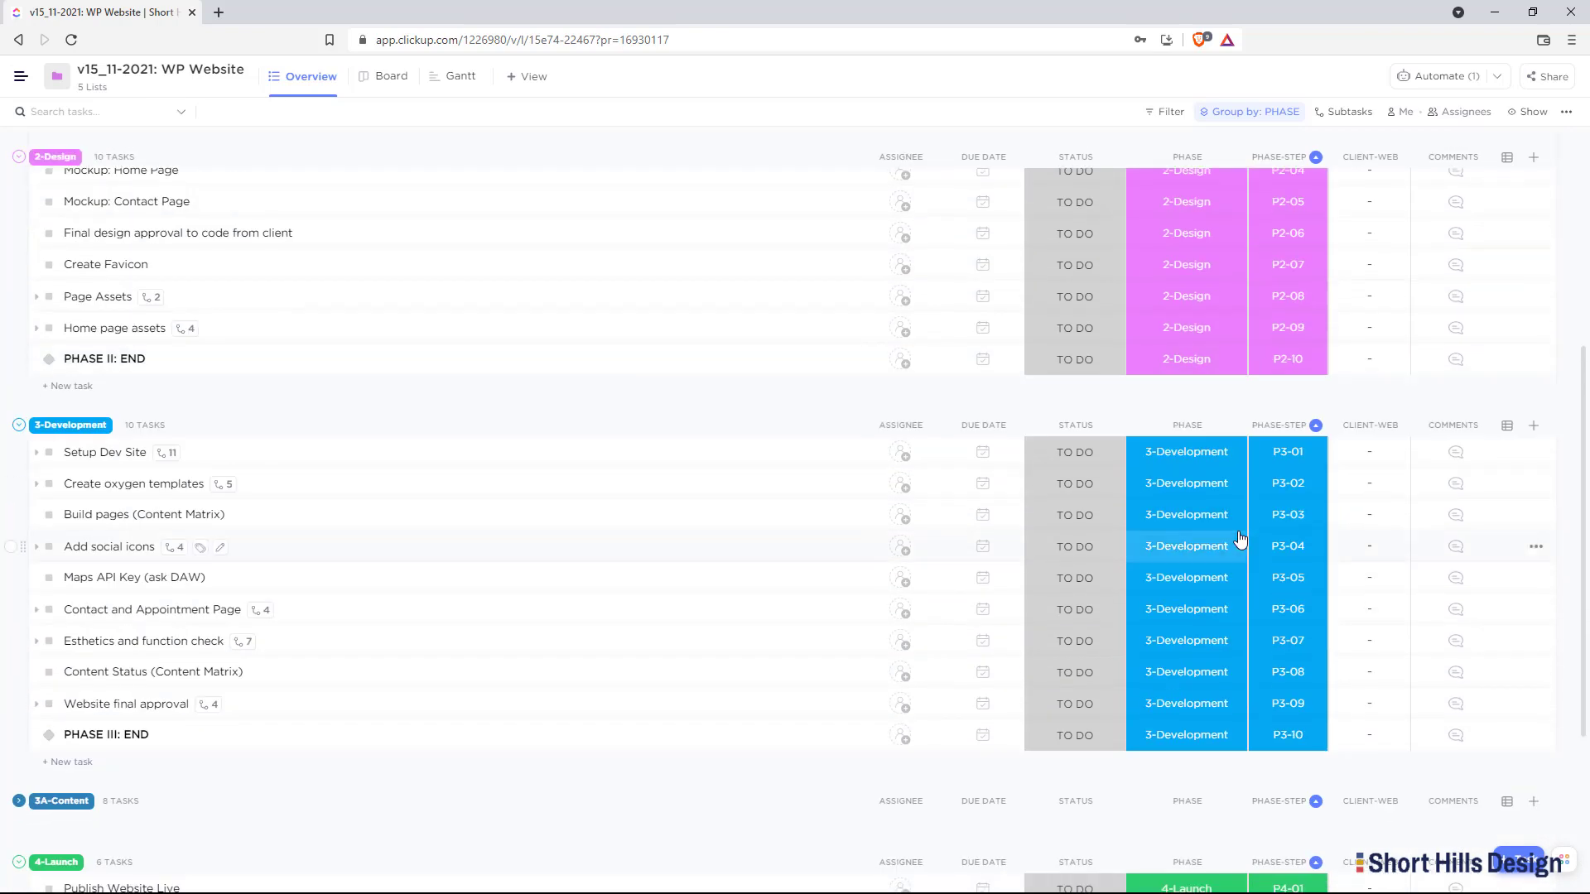
scroll(1239, 540, down, 4)
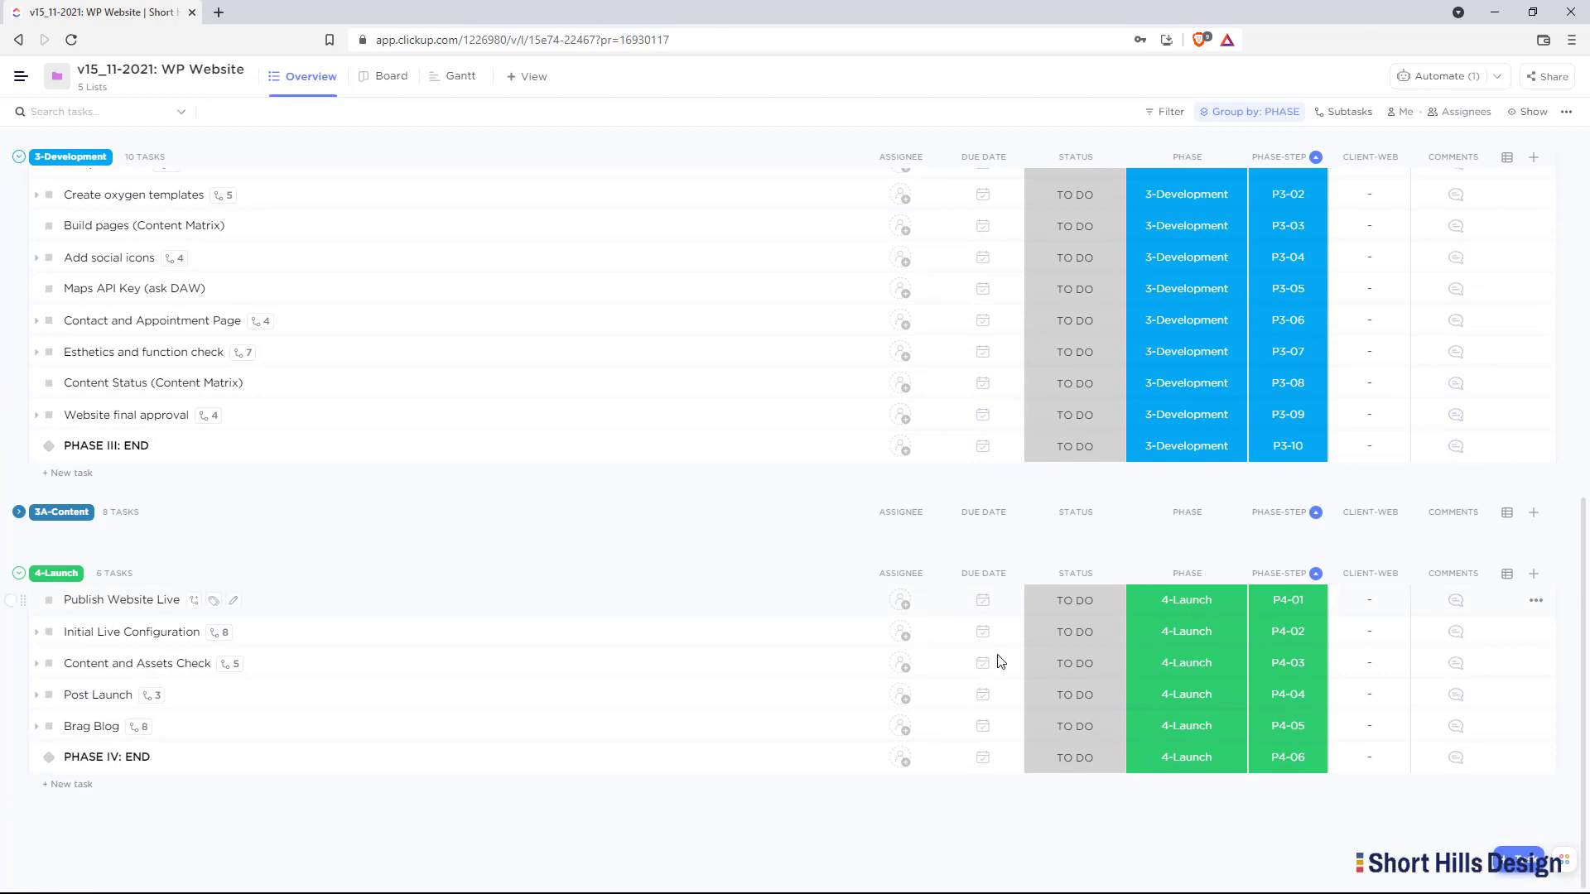
scroll(1165, 757, up, 9)
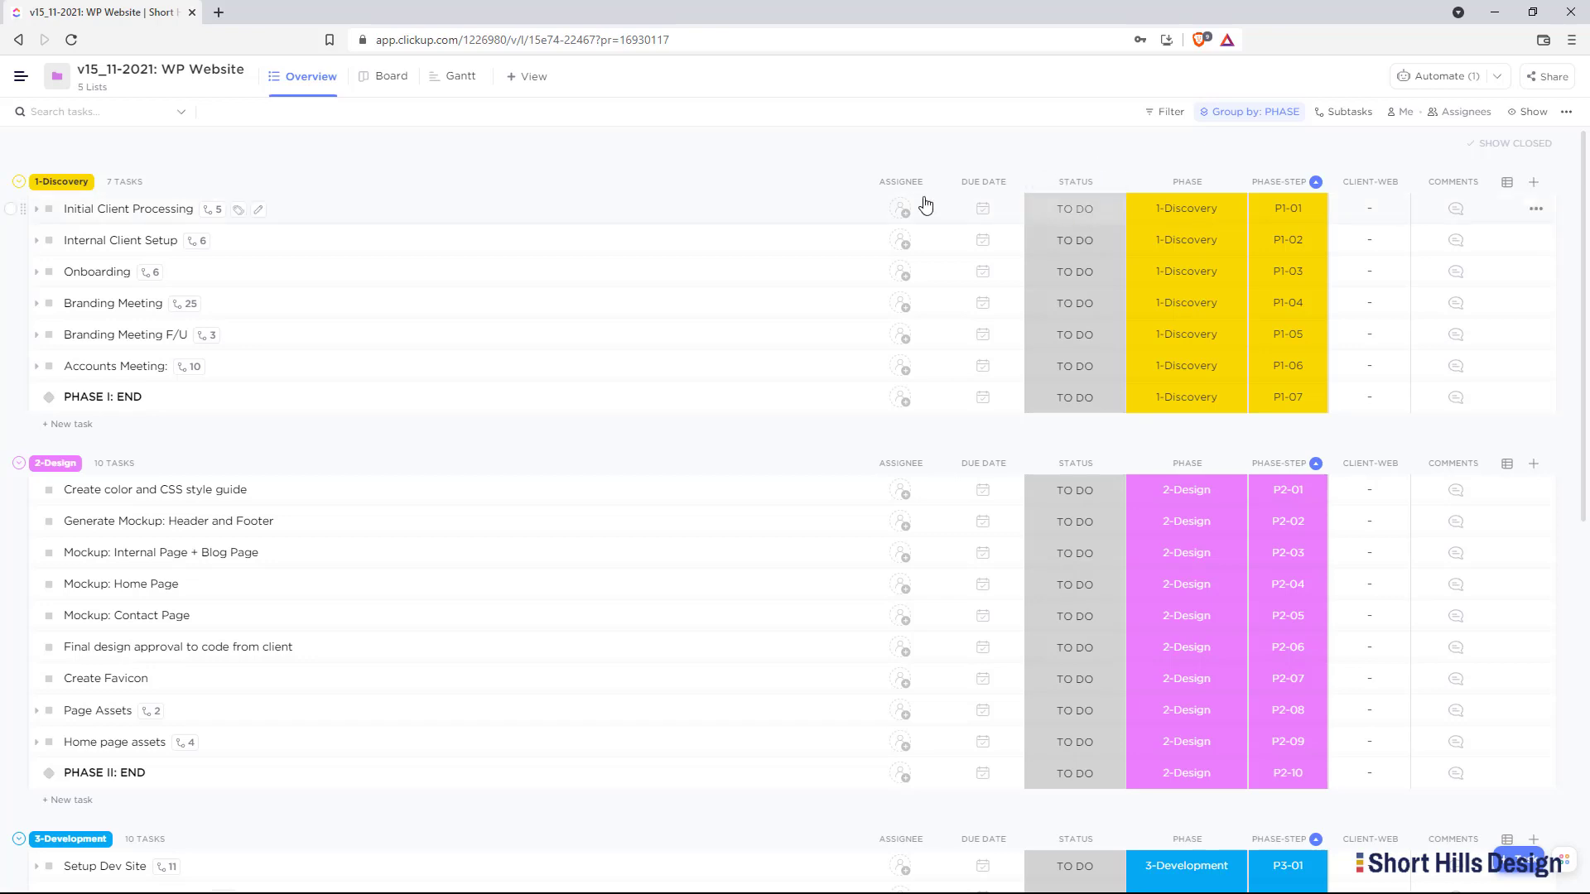
Show and re-collapse the Initial Client Processing and Internal Client Setup subtasks, then view Initial Client Processing's status options
click(34, 211)
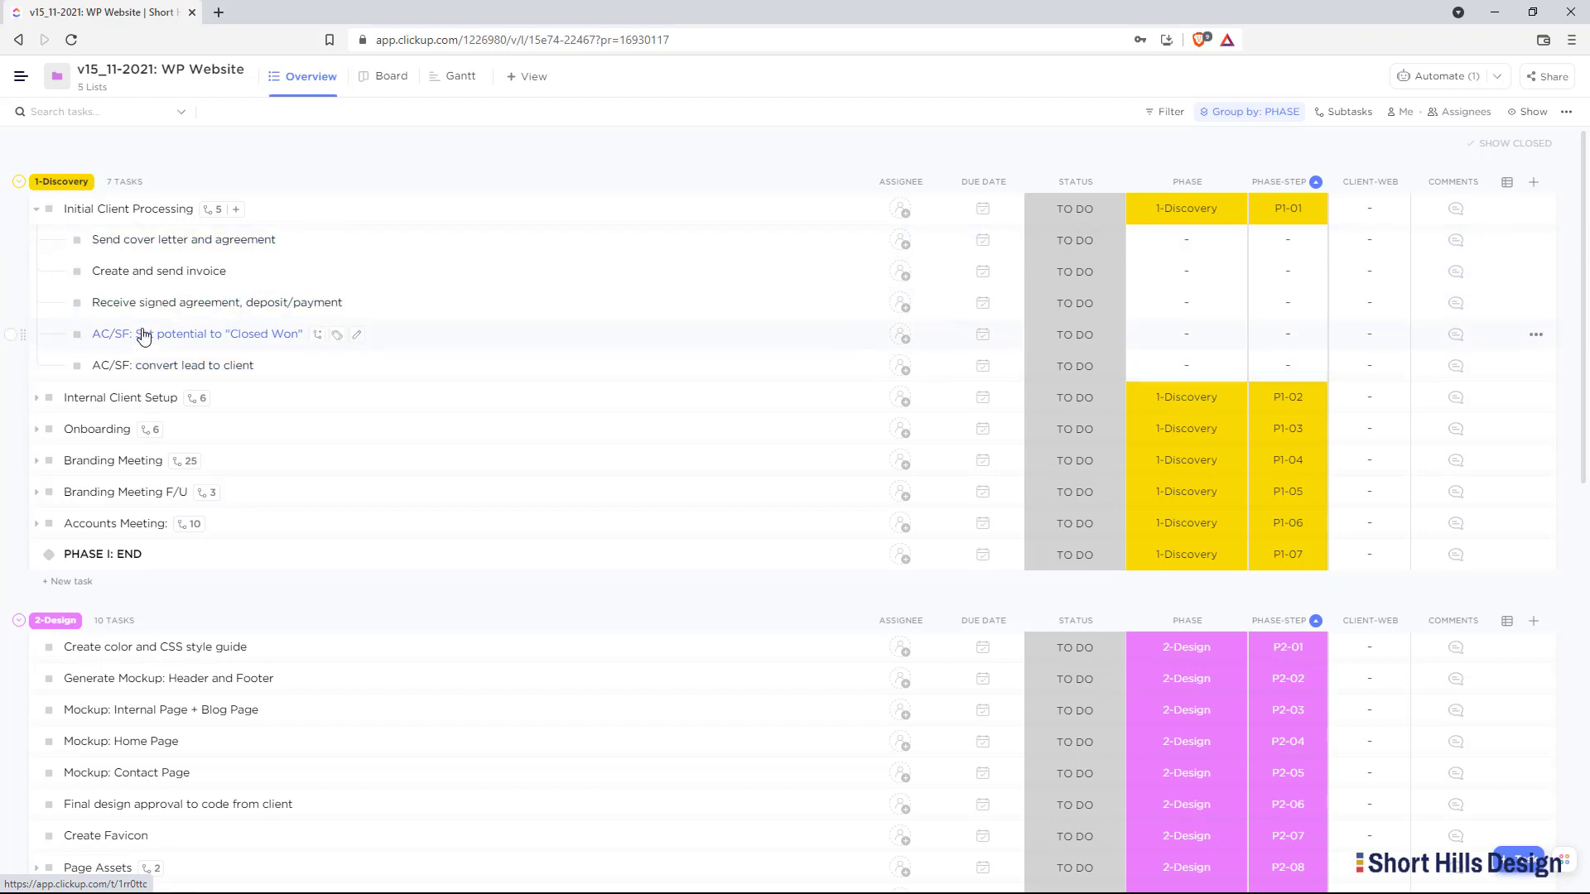
click(36, 399)
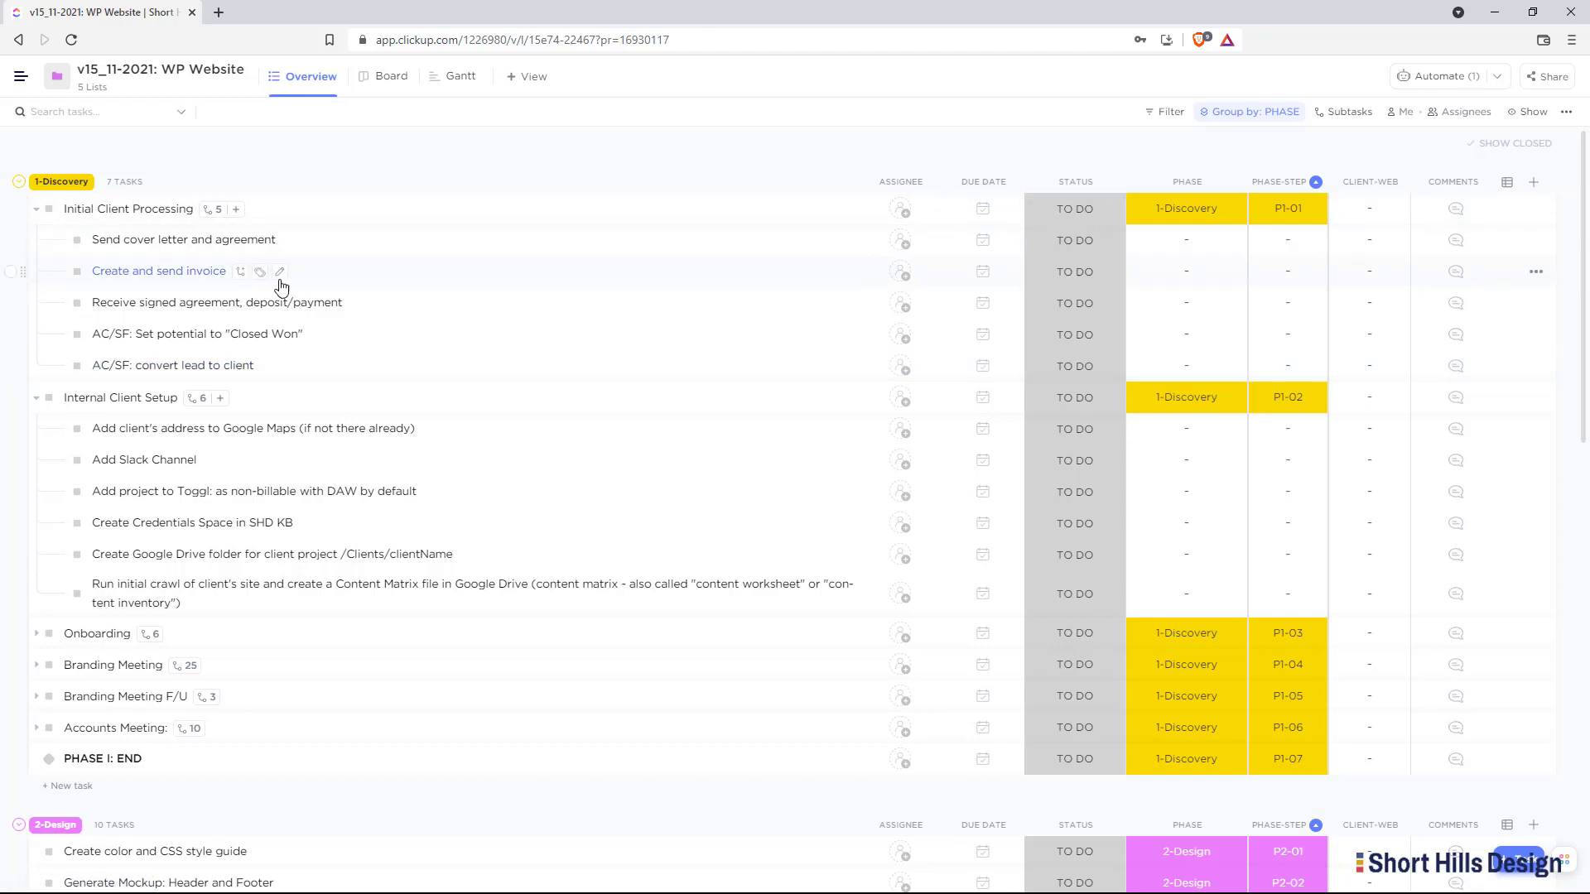
click(36, 210)
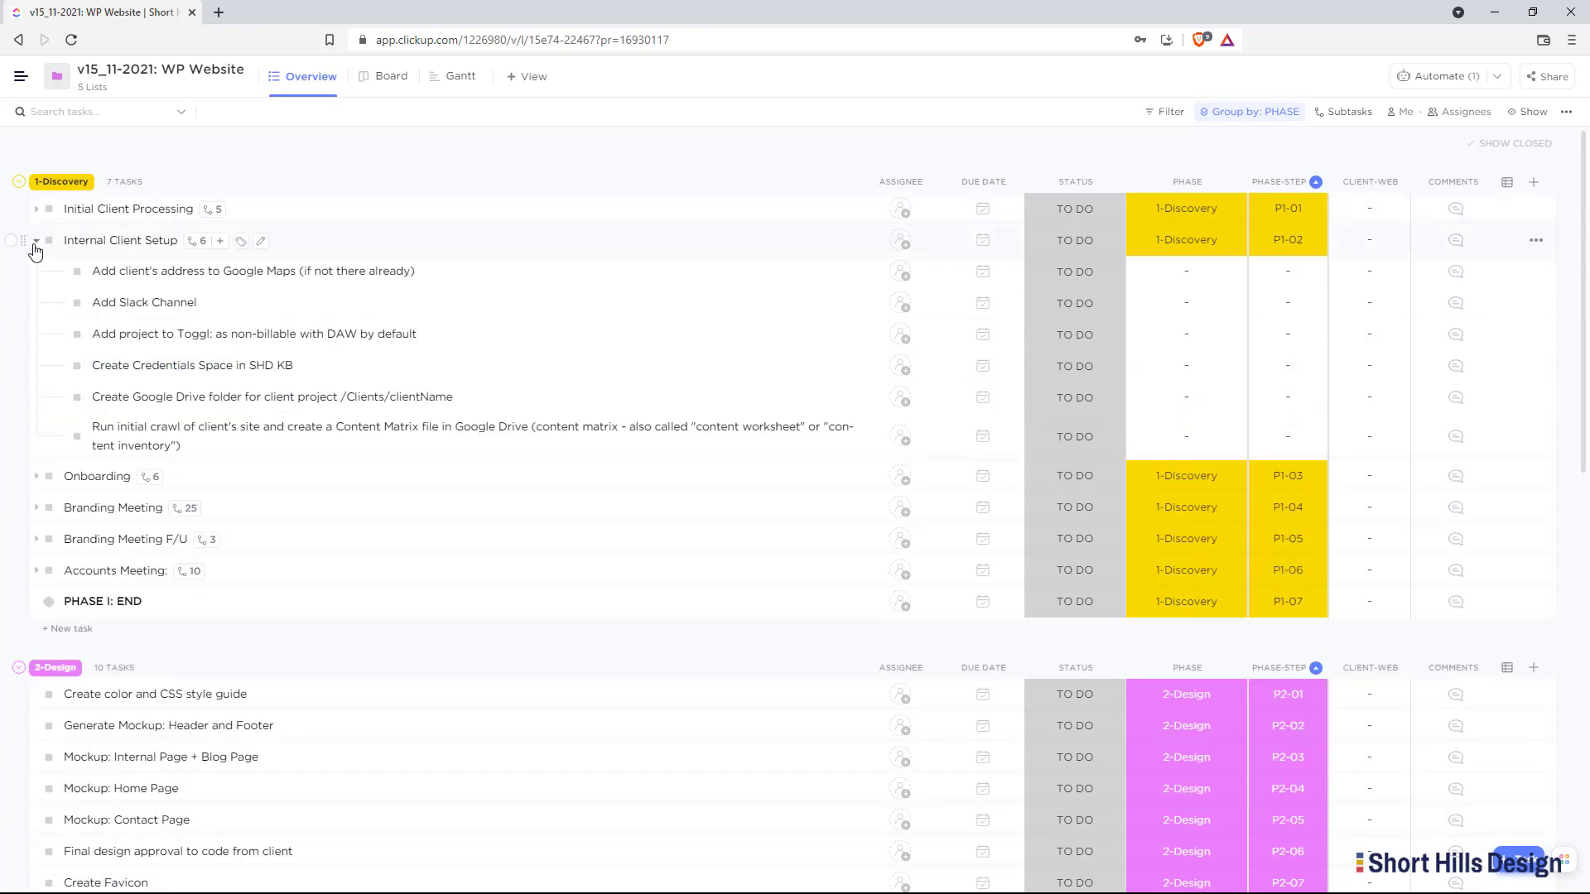
click(37, 240)
click(1072, 208)
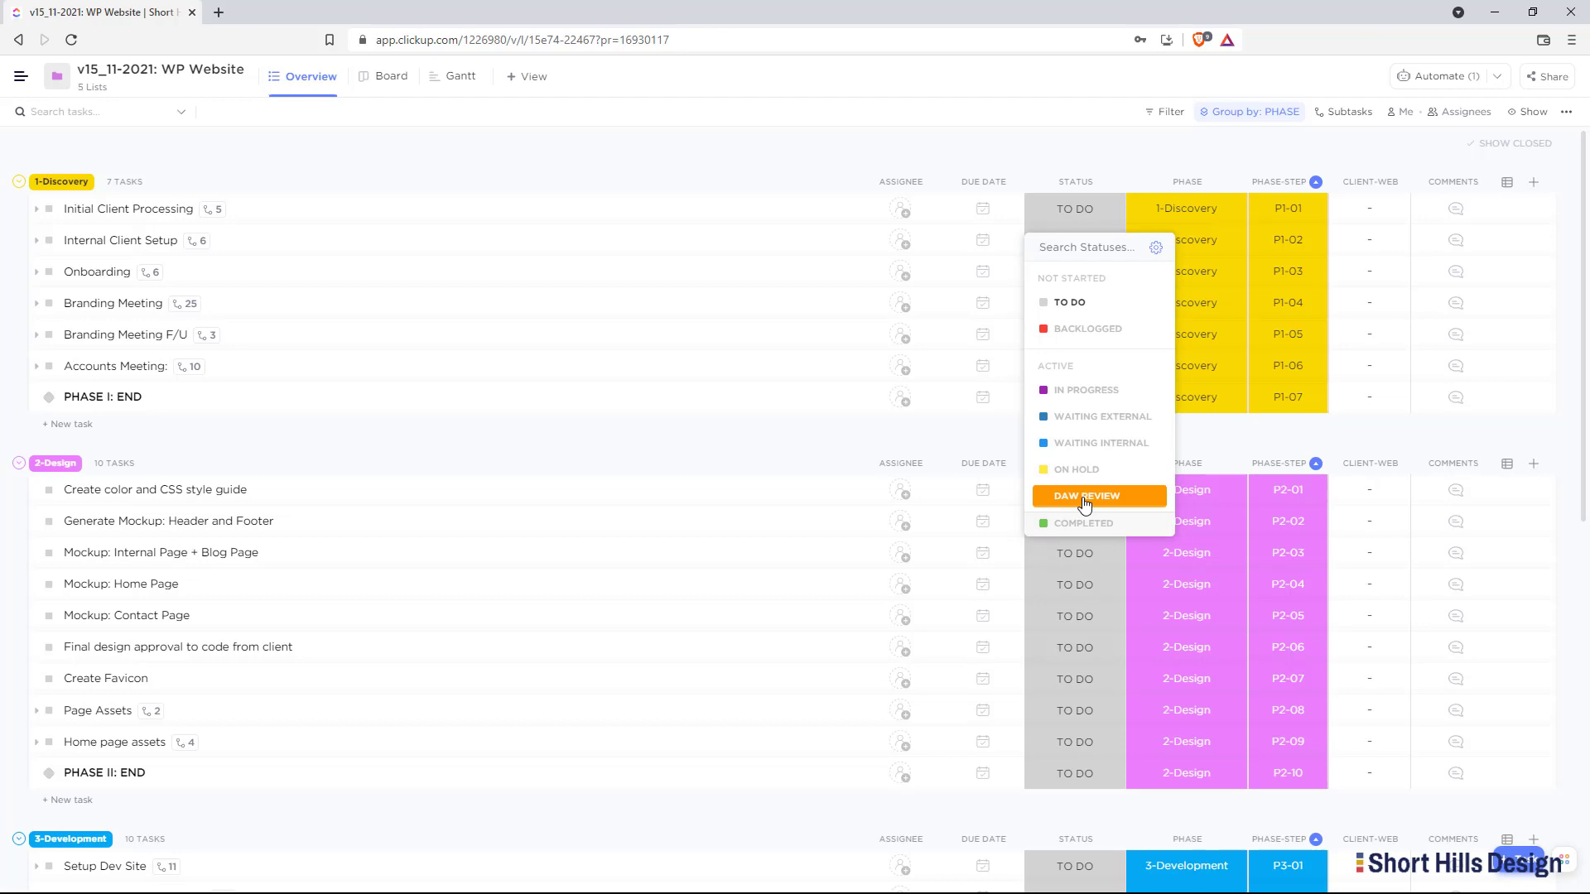
Check the status options of Initial Client Processing and Publish Website Live without changing them
click(1063, 149)
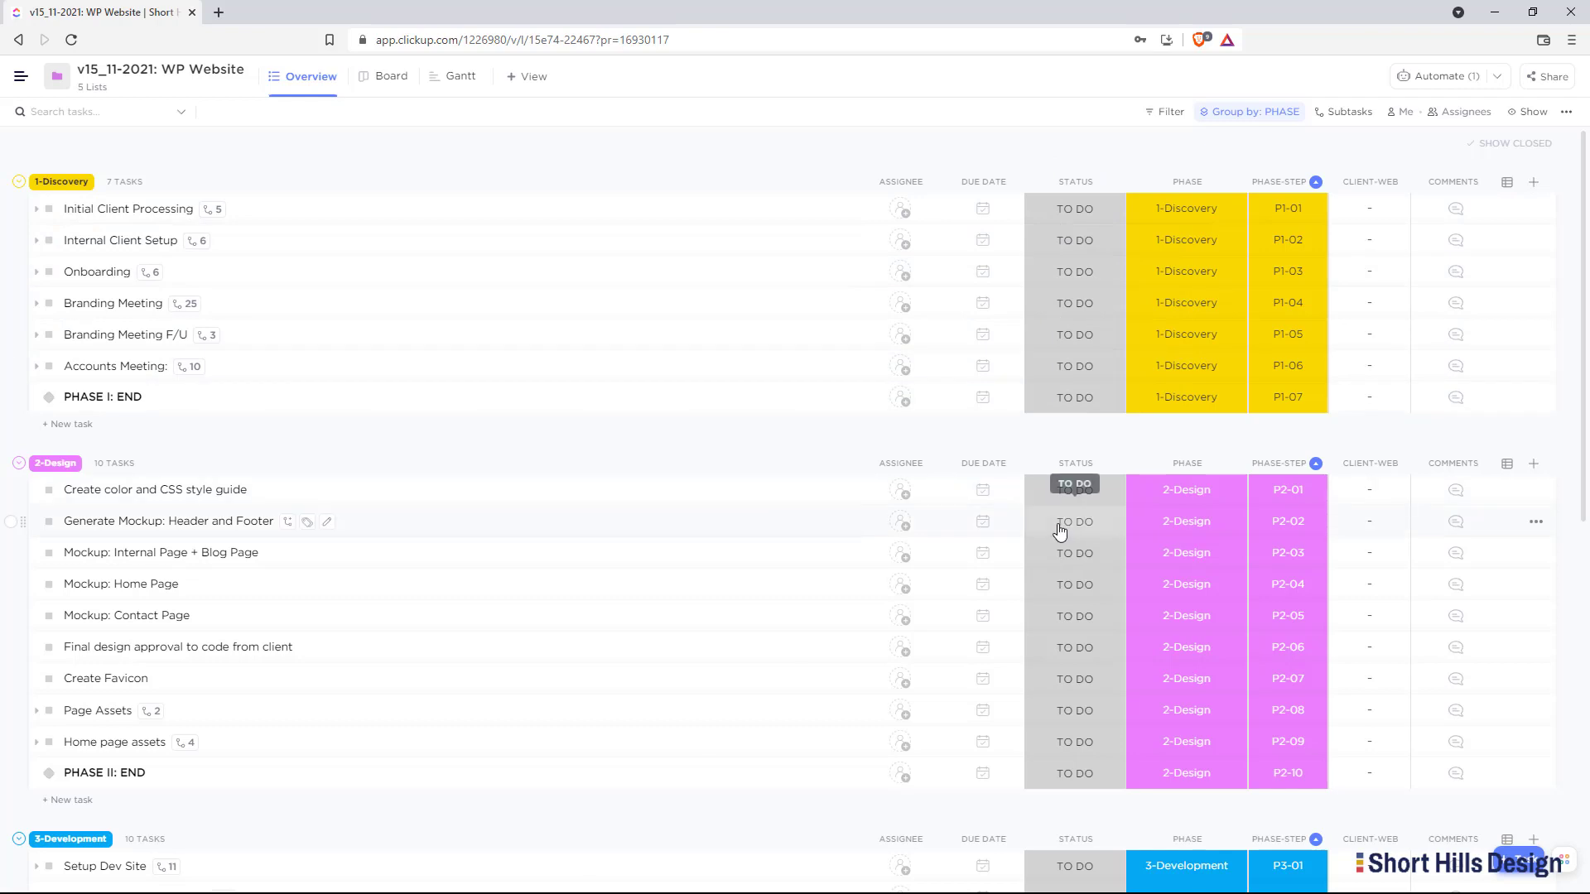
scroll(1060, 530, down, 1)
scroll(1060, 531, down, 6)
scroll(1076, 604, down, 1)
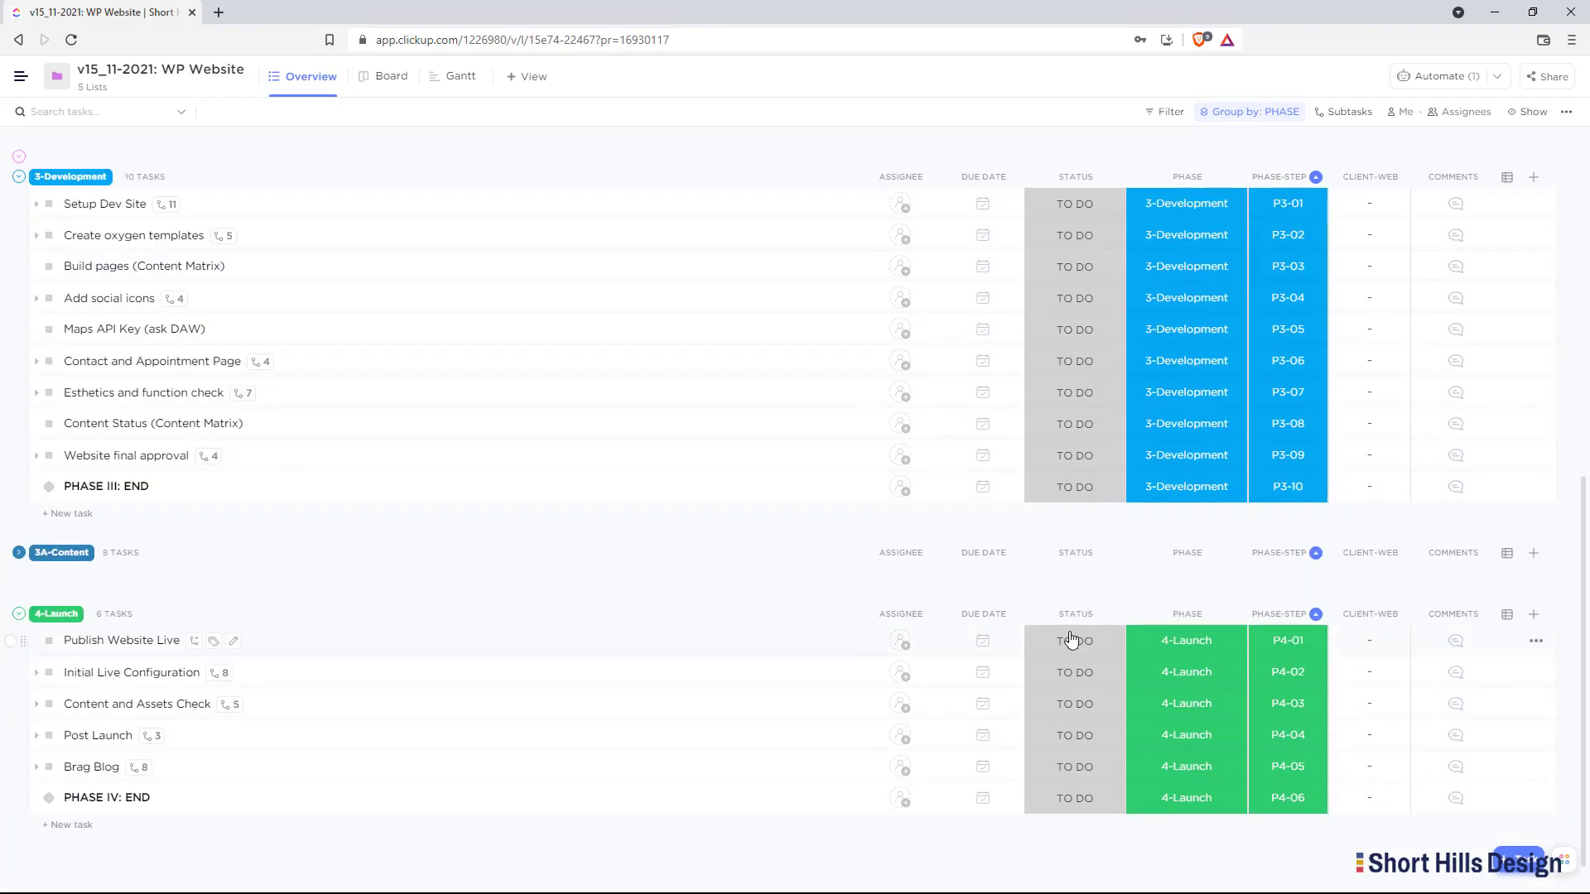
click(1073, 640)
click(988, 884)
scroll(1076, 358, up, 8)
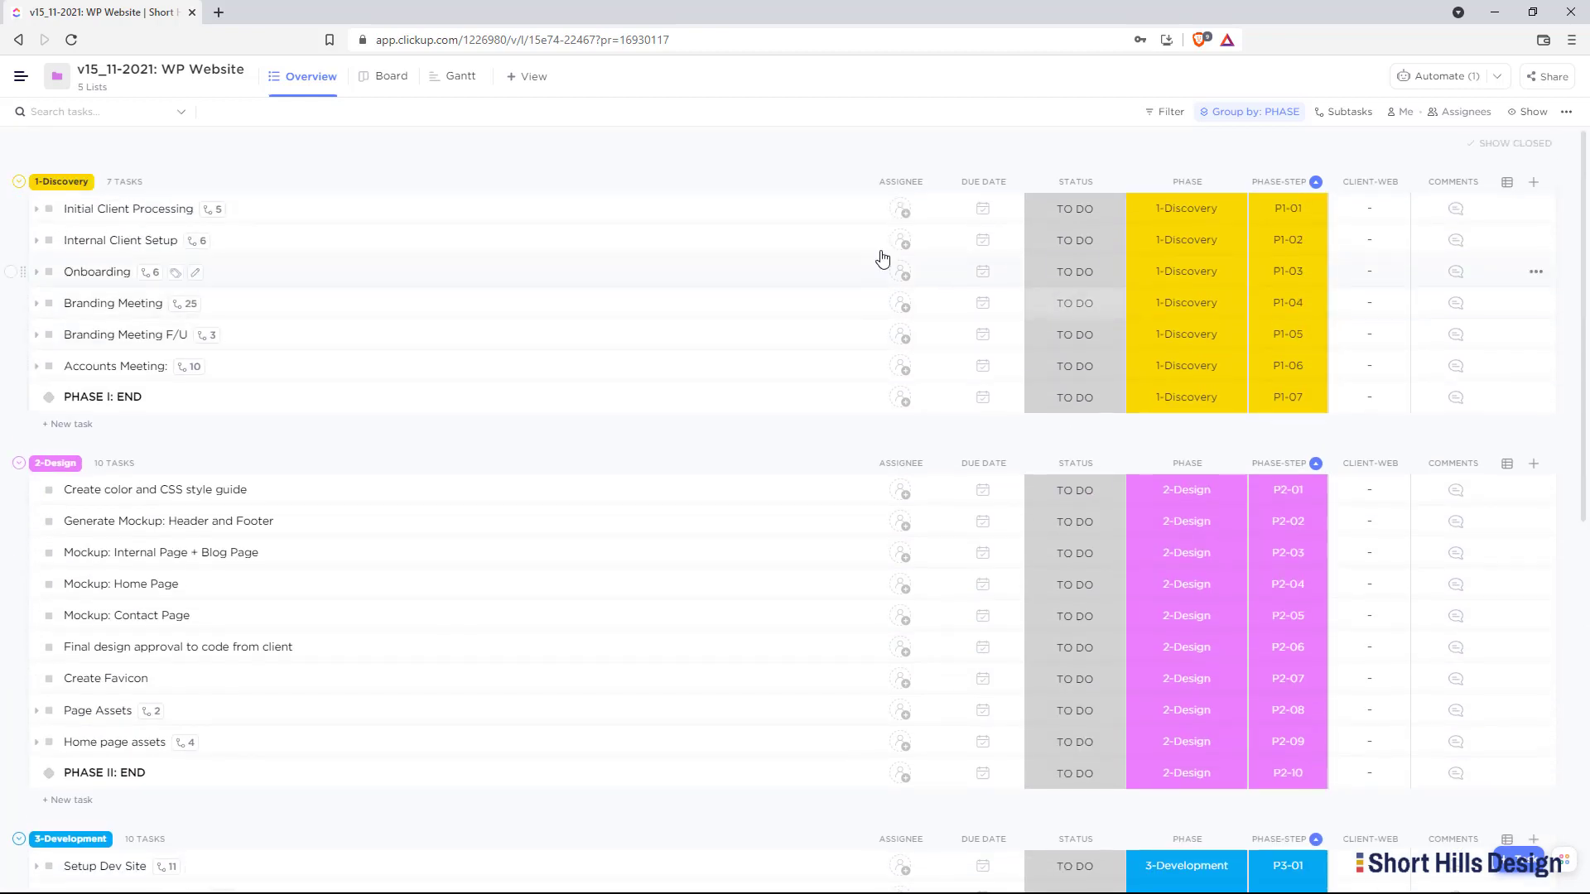
Expand Initial Client Processing and set it to IN PROGRESS
click(36, 212)
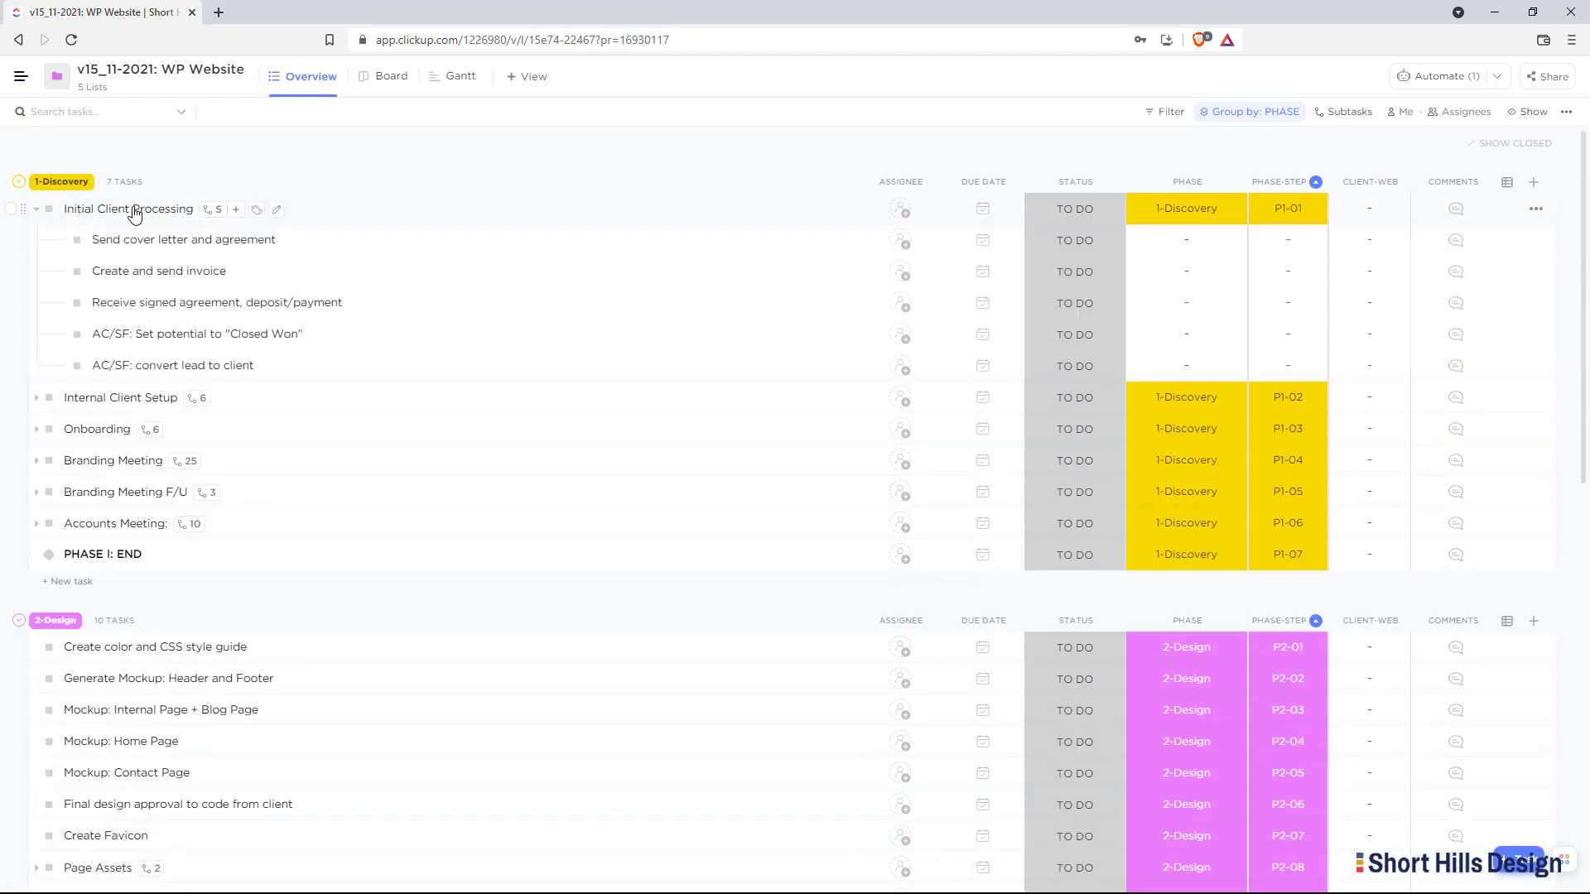
click(1047, 219)
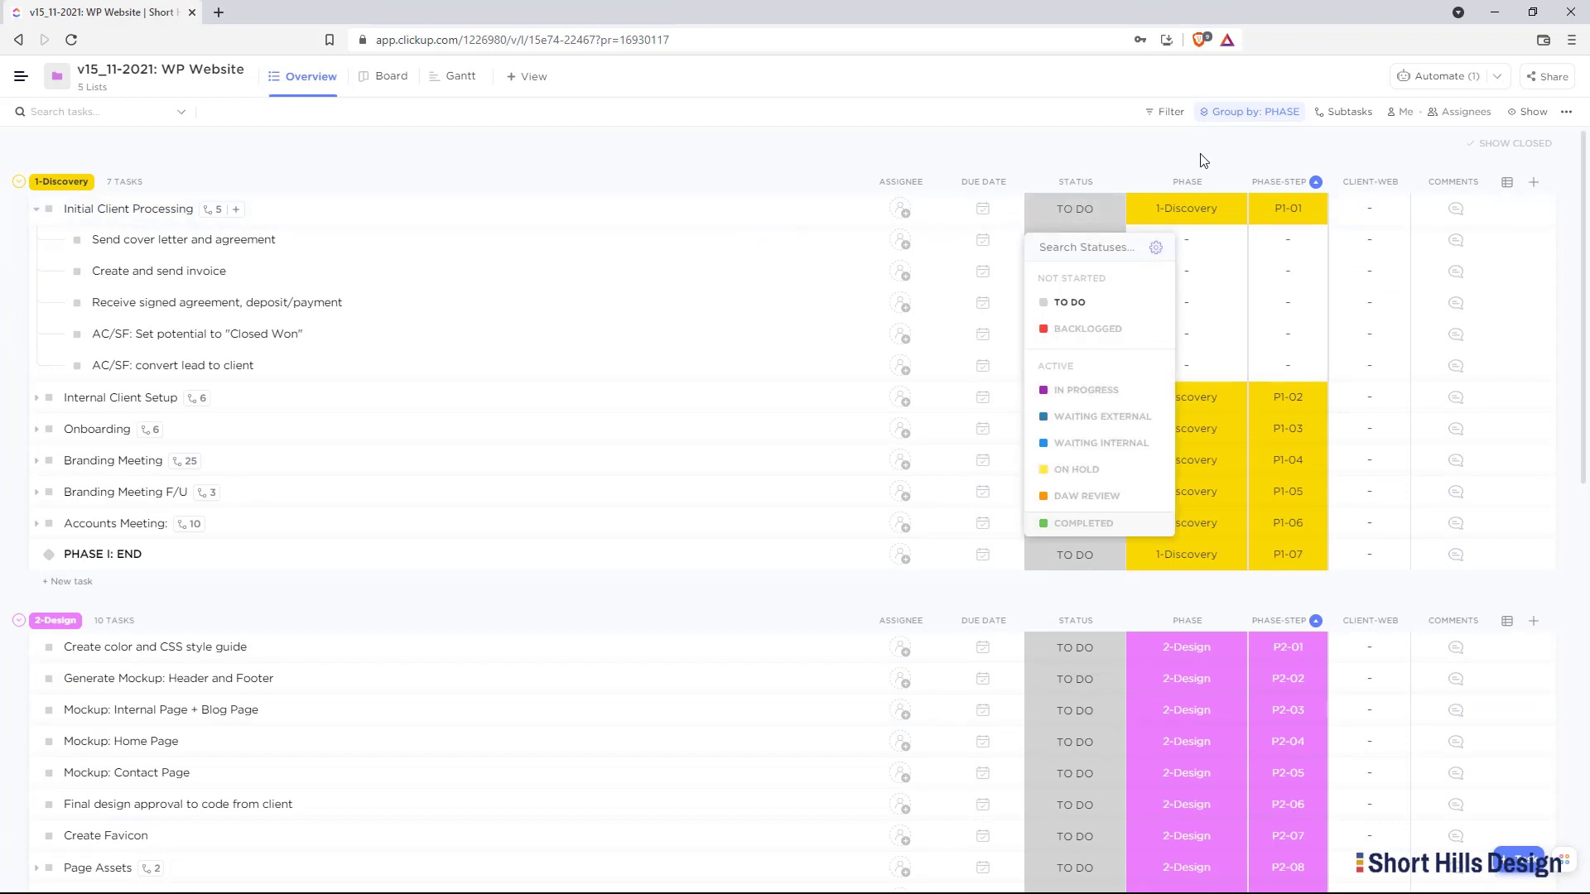
click(1077, 390)
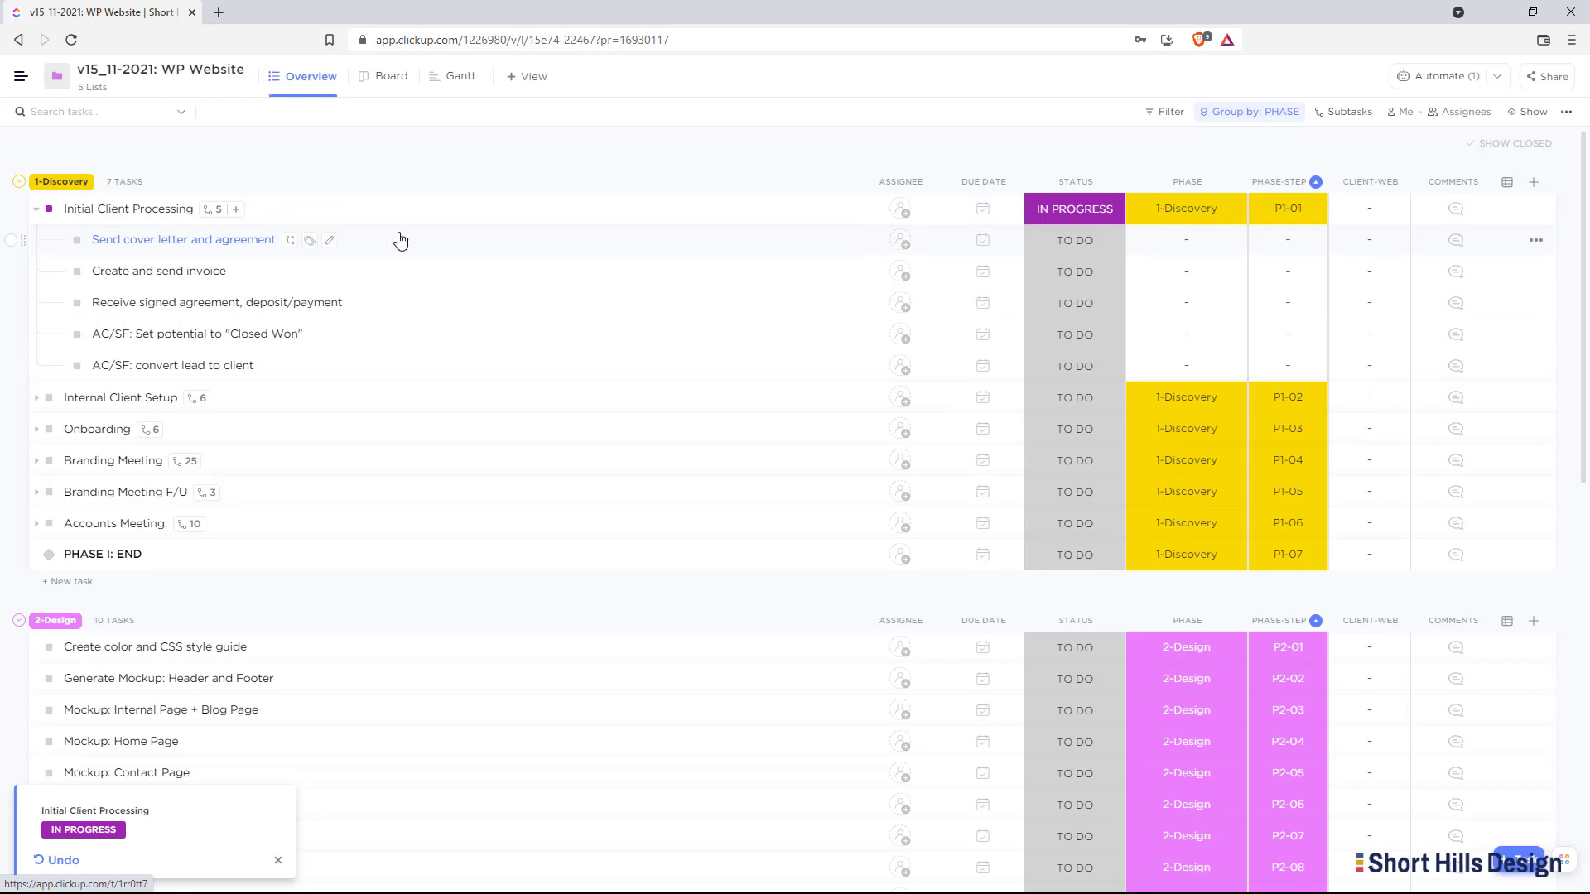
click(1064, 212)
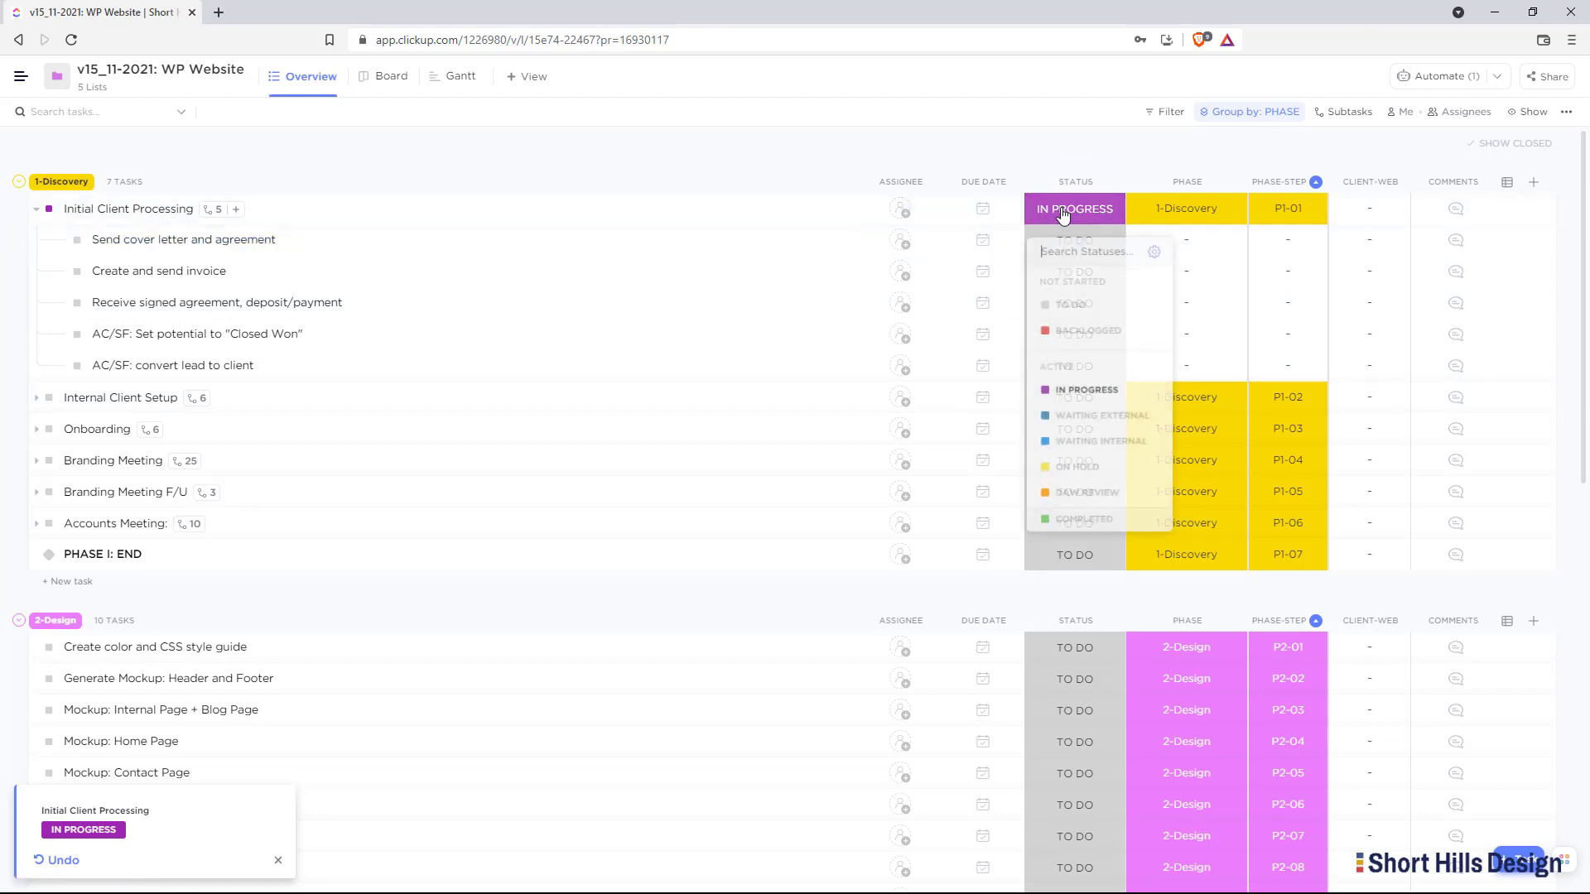
click(851, 158)
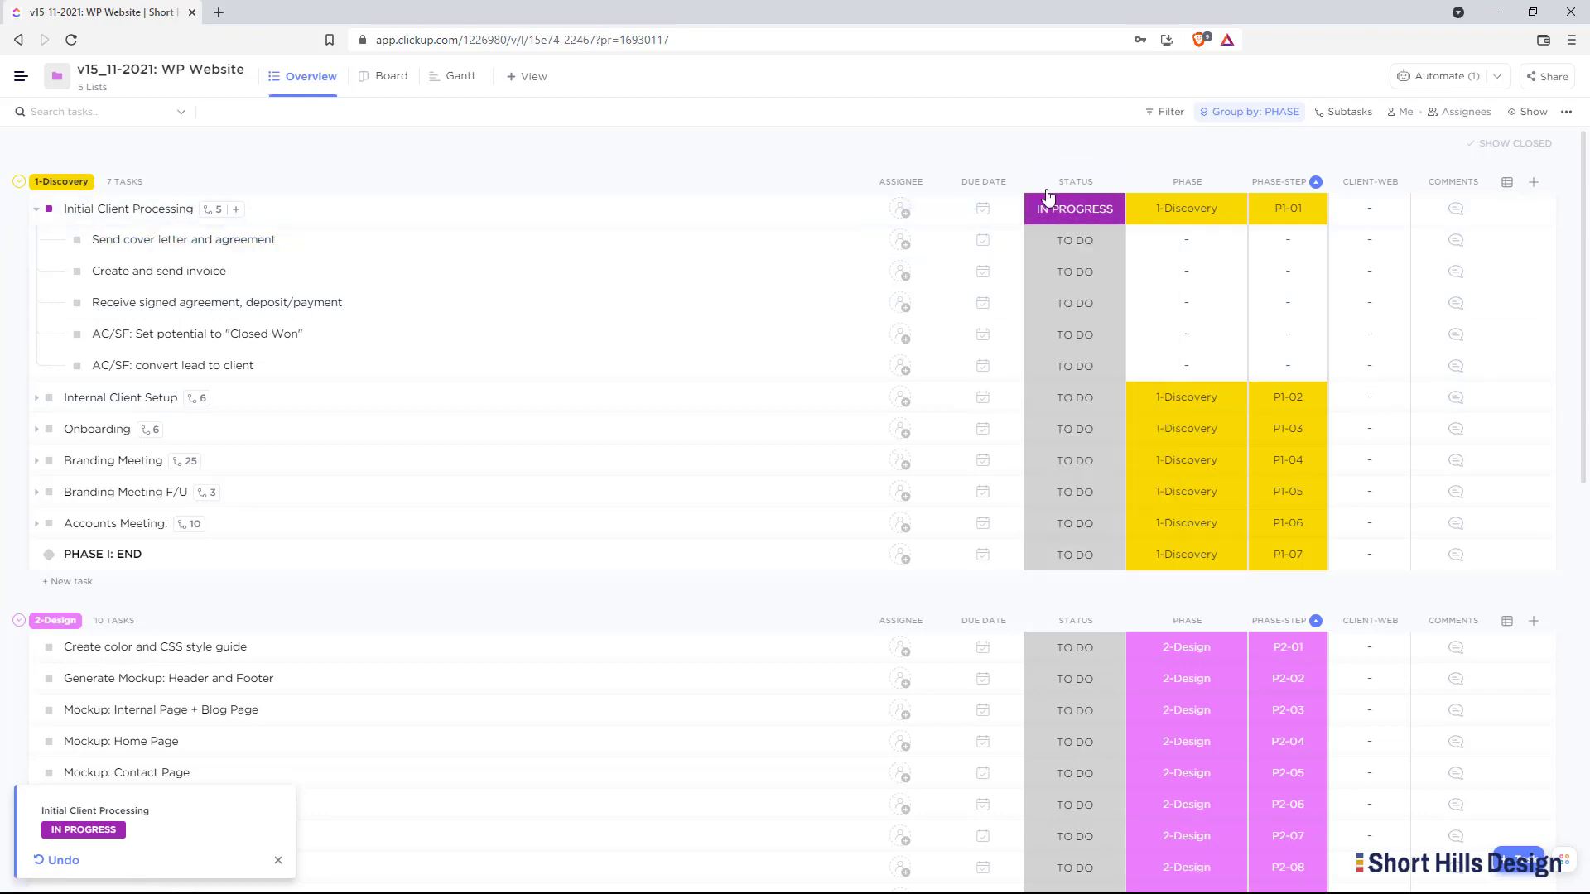
Set the cover letter, invoice and signed agreement subtasks to IN PROGRESS, WAITING INTERNAL and WAITING EXTERNAL
click(1068, 244)
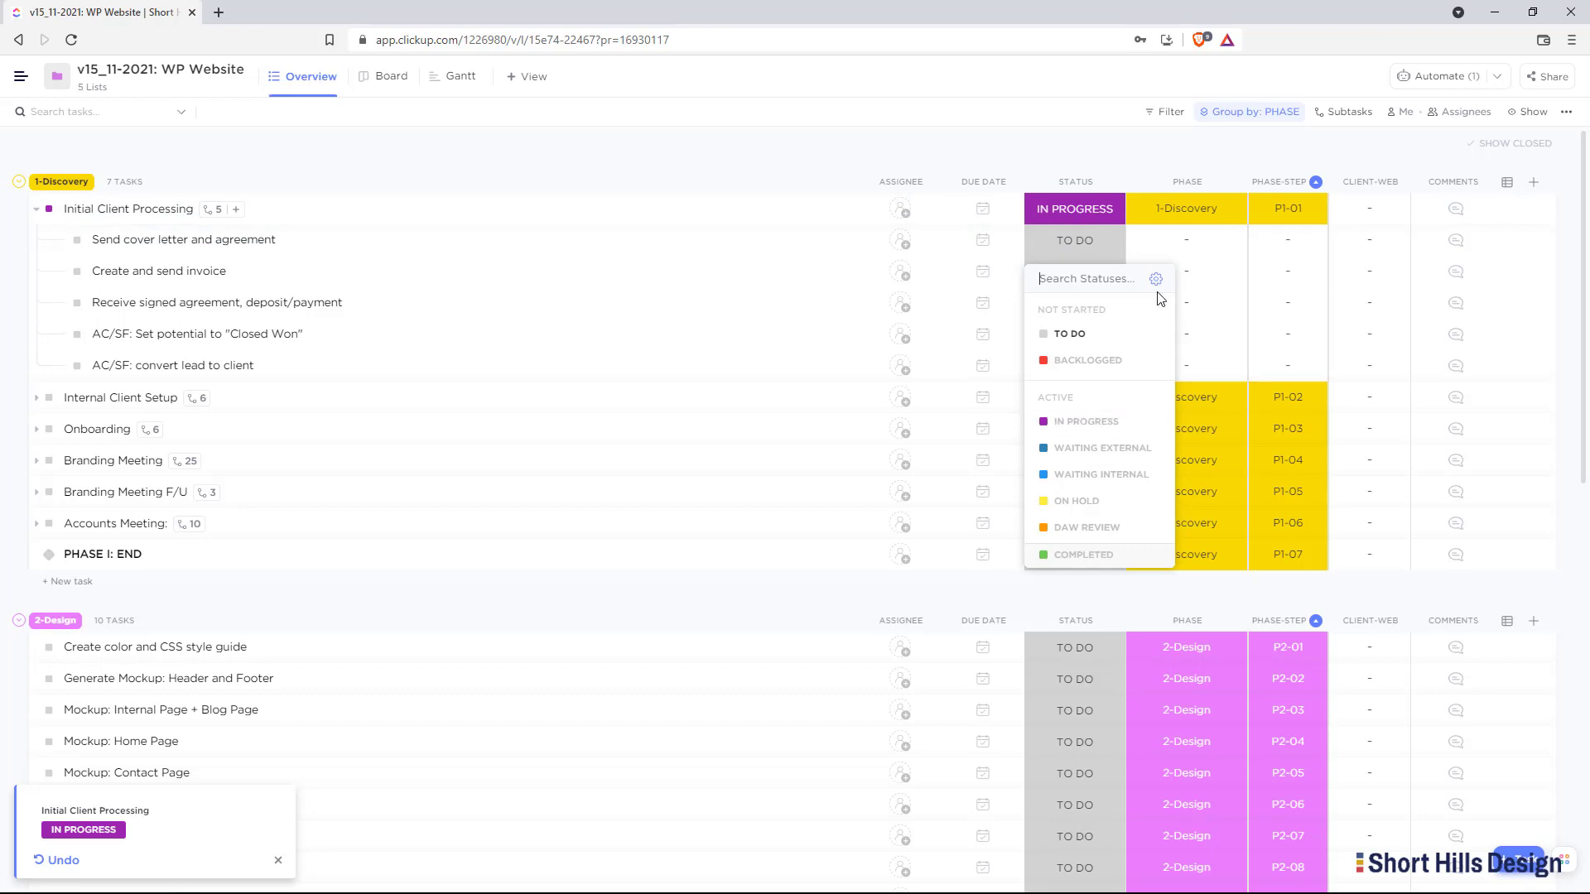
click(1174, 245)
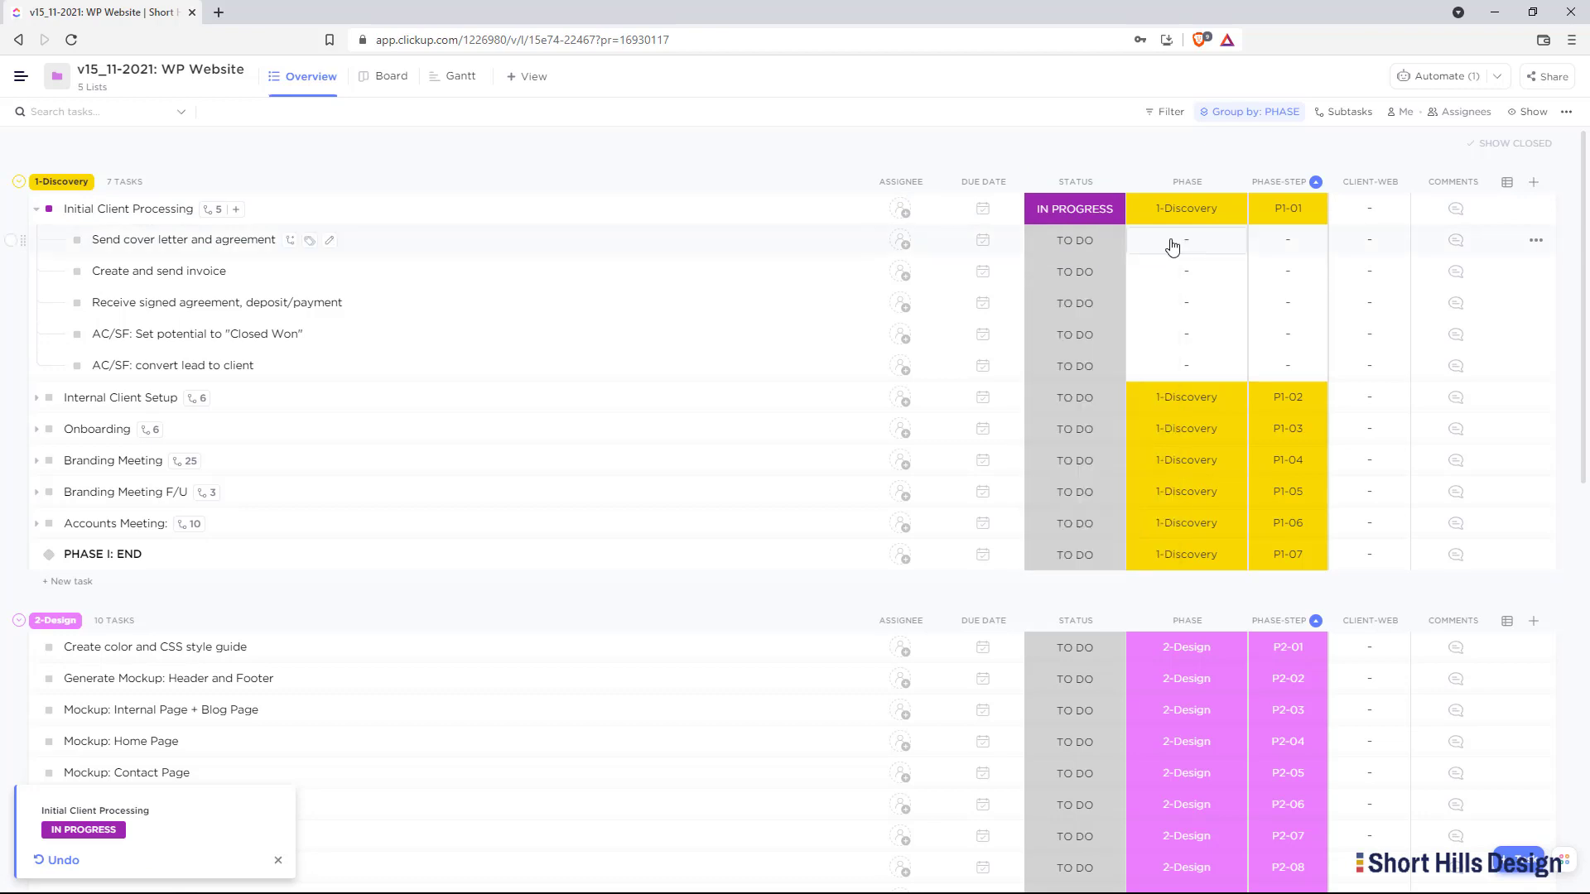
click(1090, 251)
click(1091, 421)
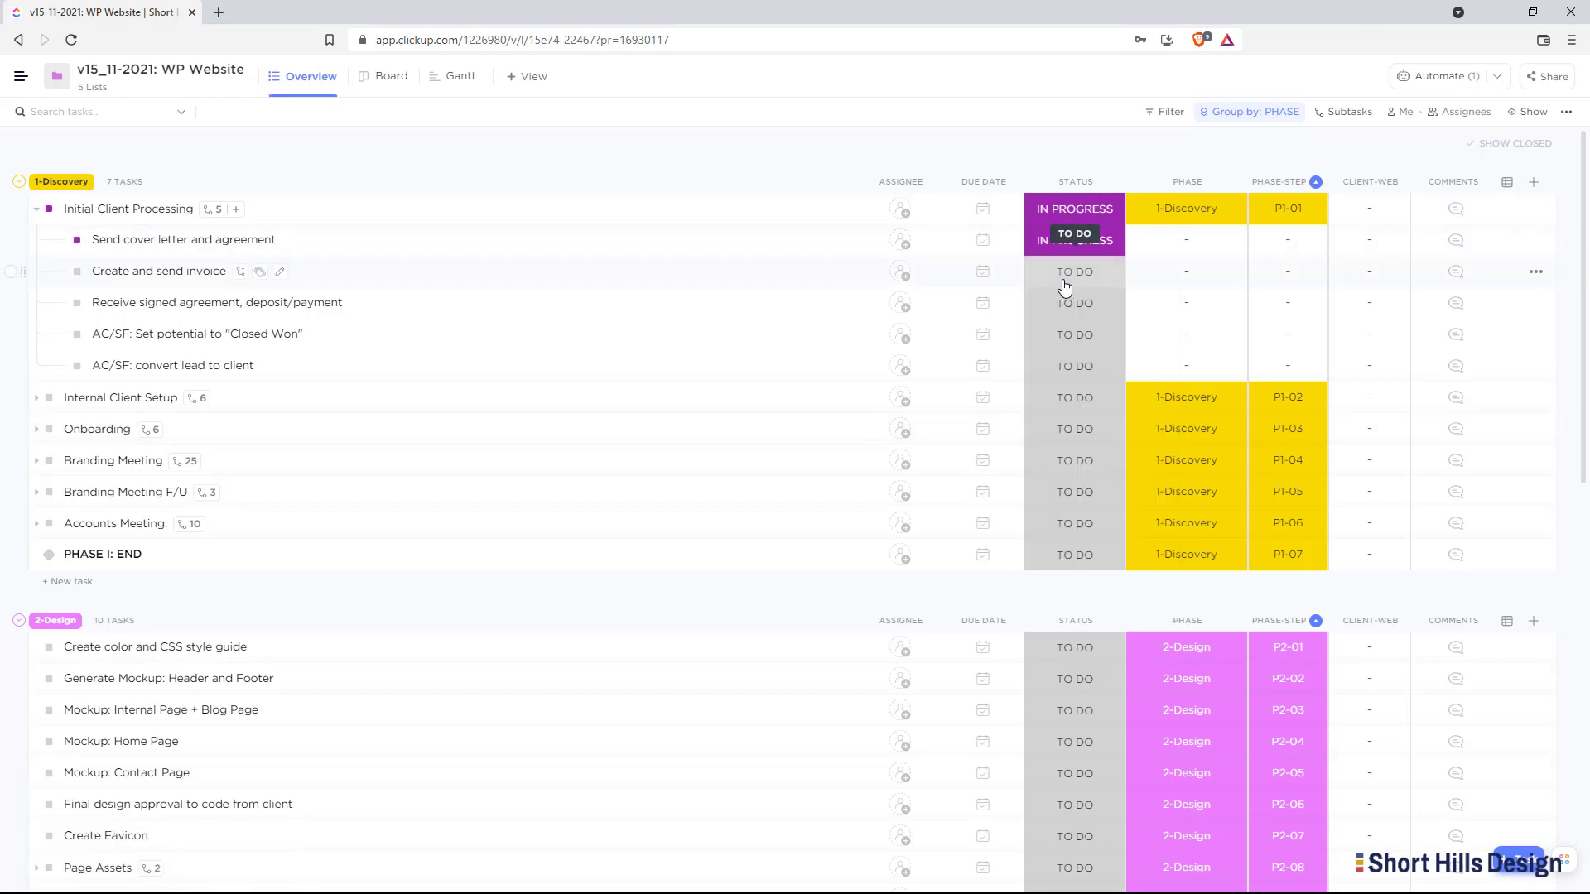
click(1065, 286)
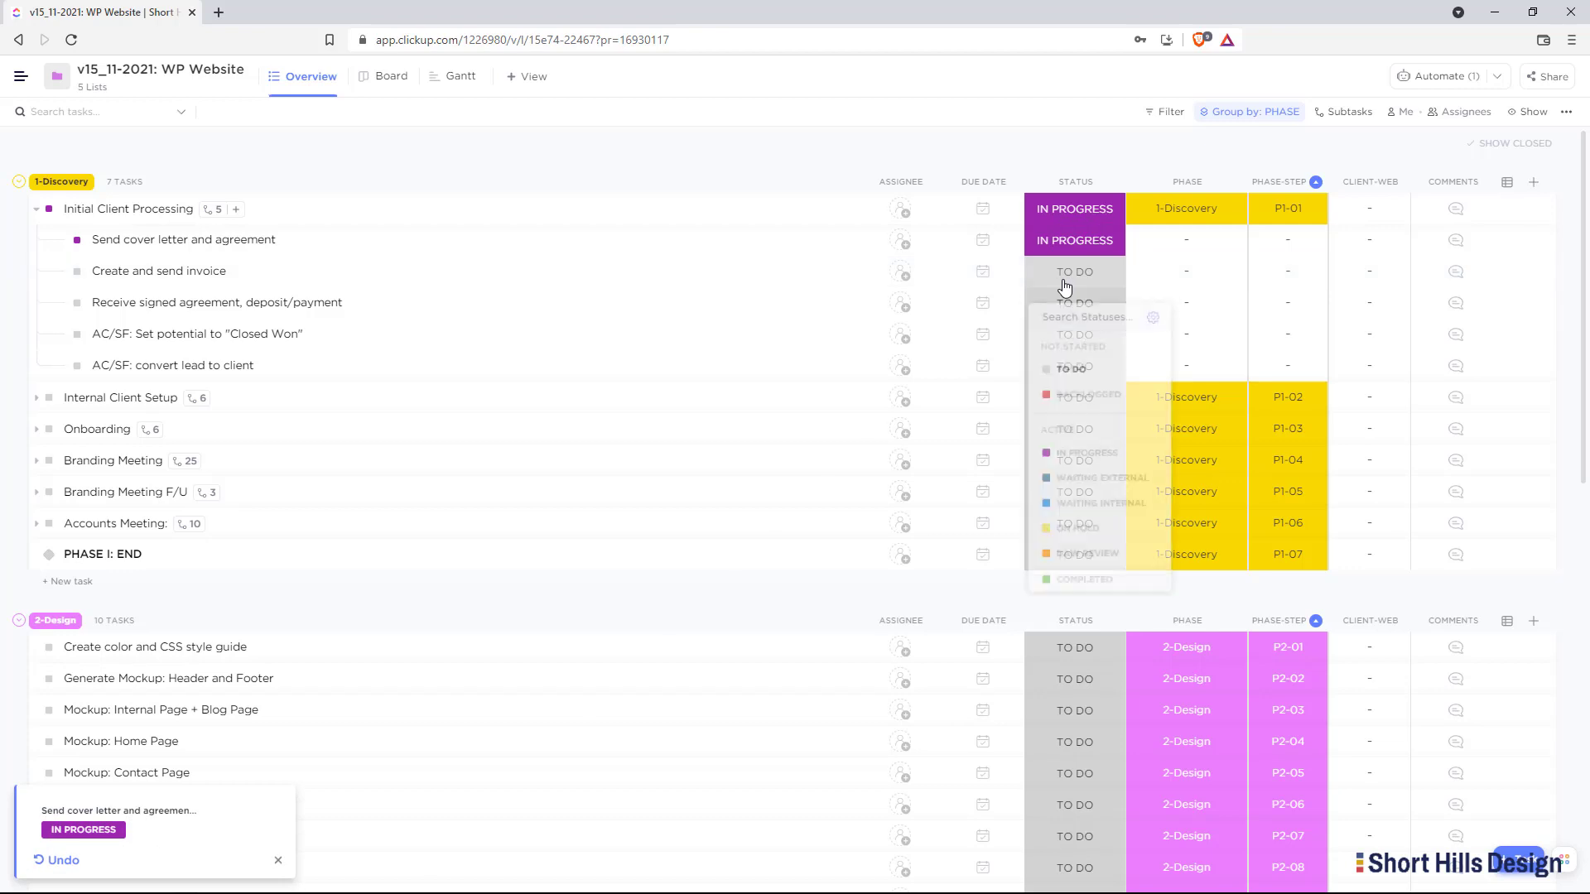
click(1093, 509)
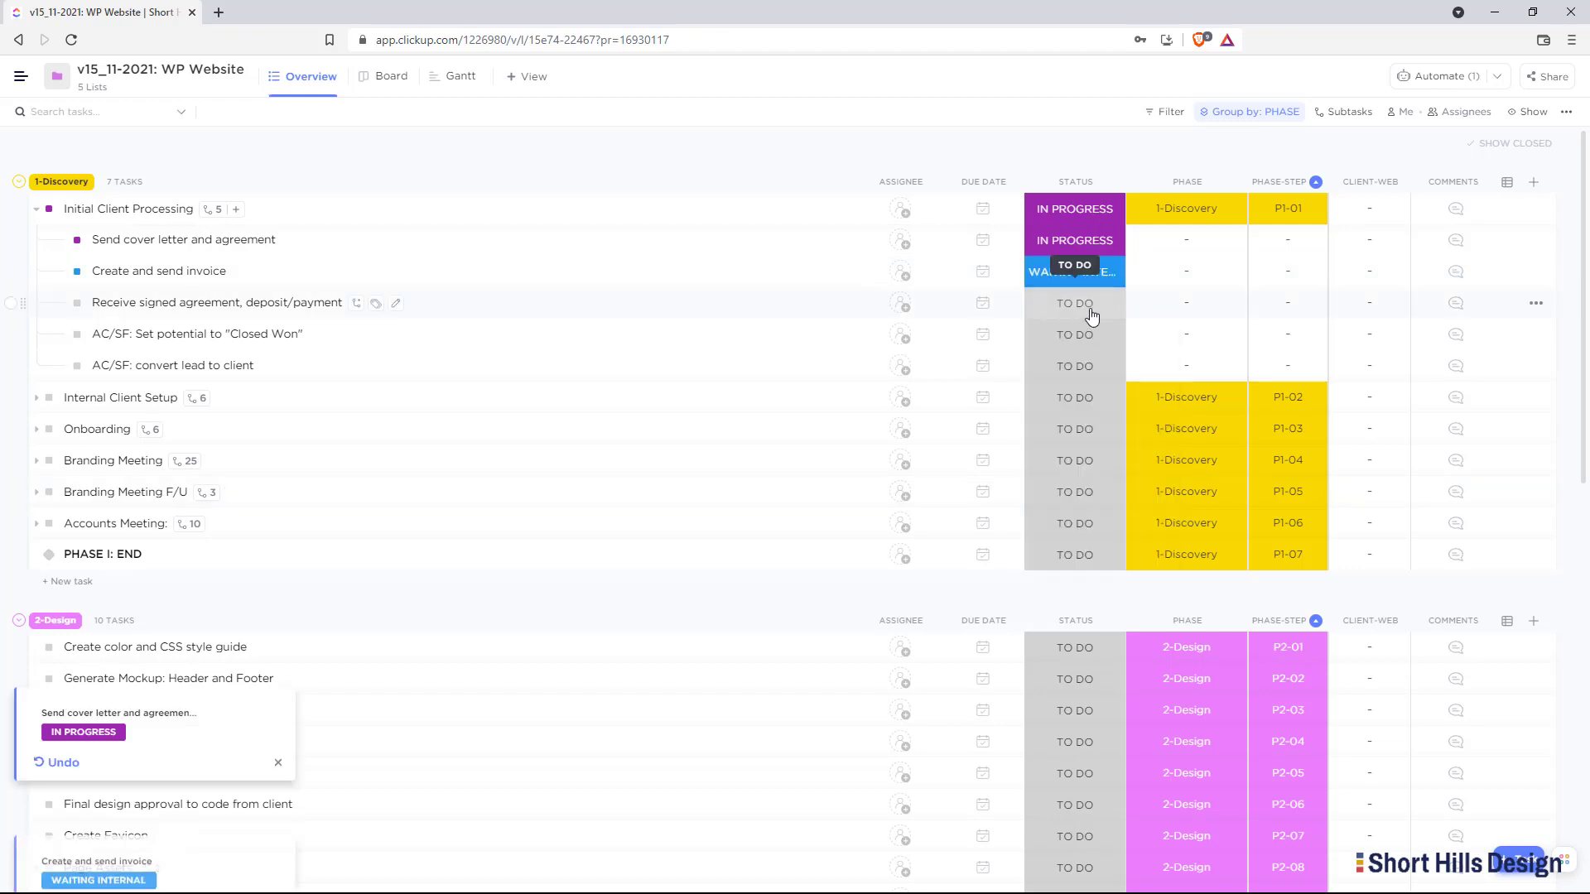
click(1091, 313)
click(1090, 497)
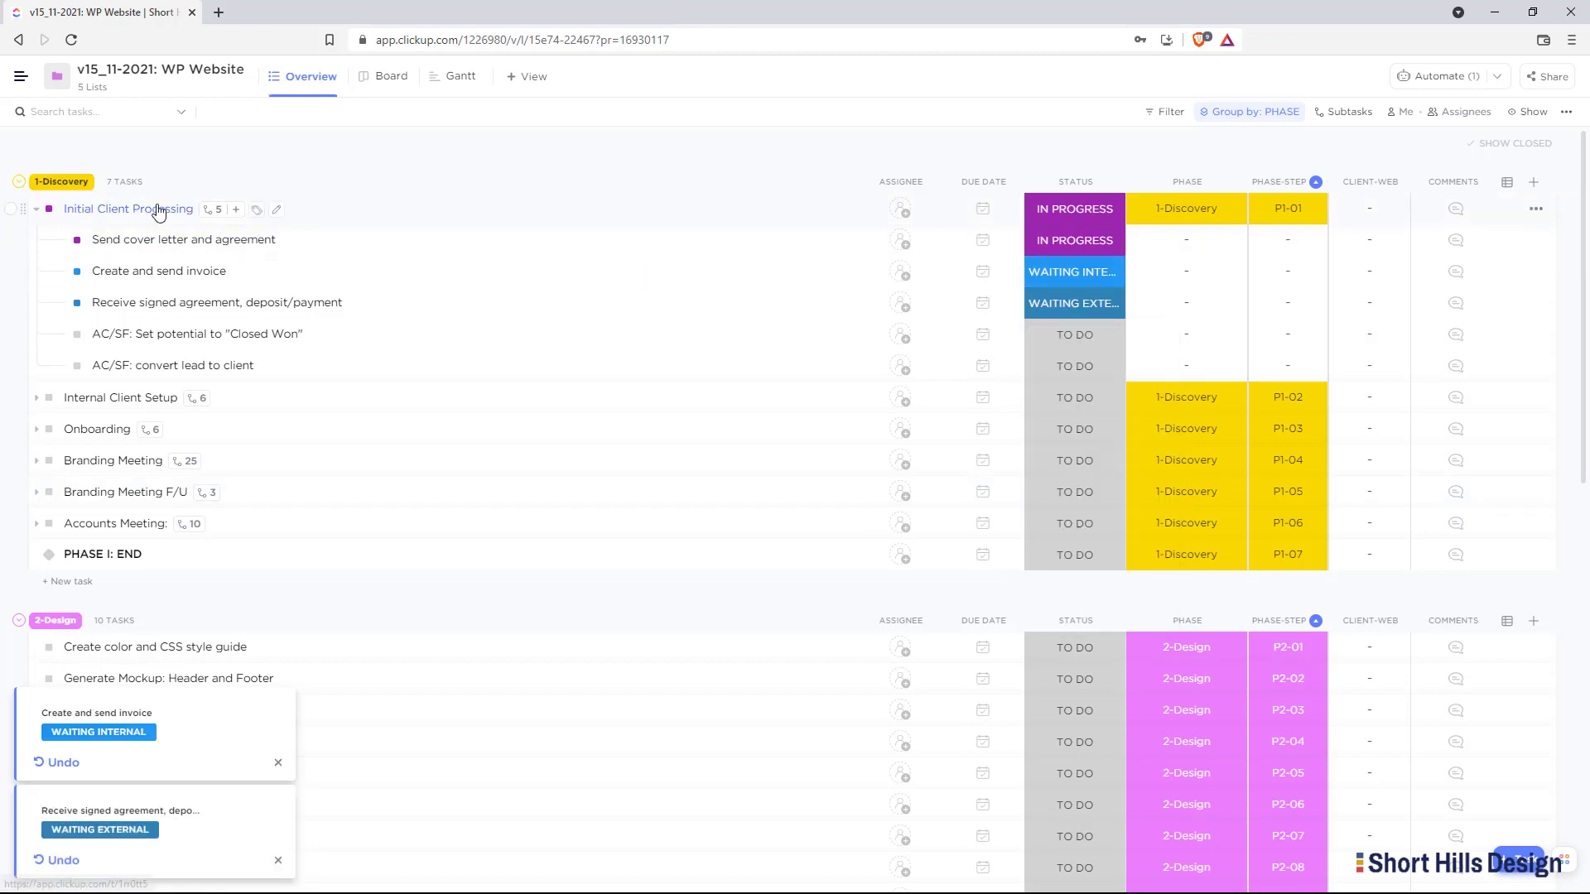
Change Initial Client Processing to WAITING EXTERNAL and widen the Status column
click(1056, 219)
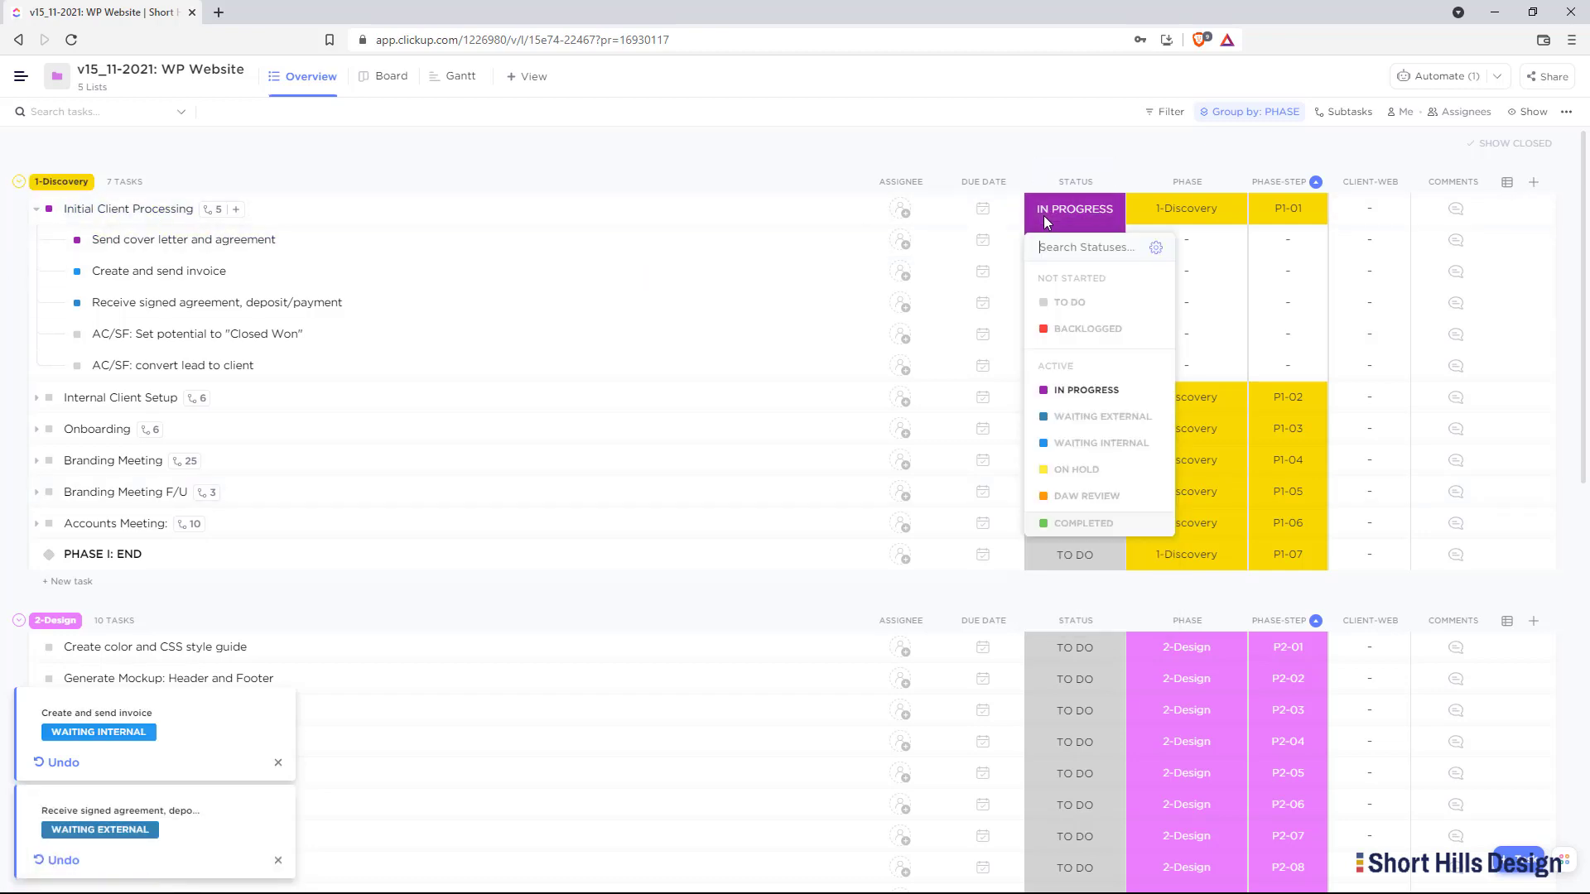
click(1102, 417)
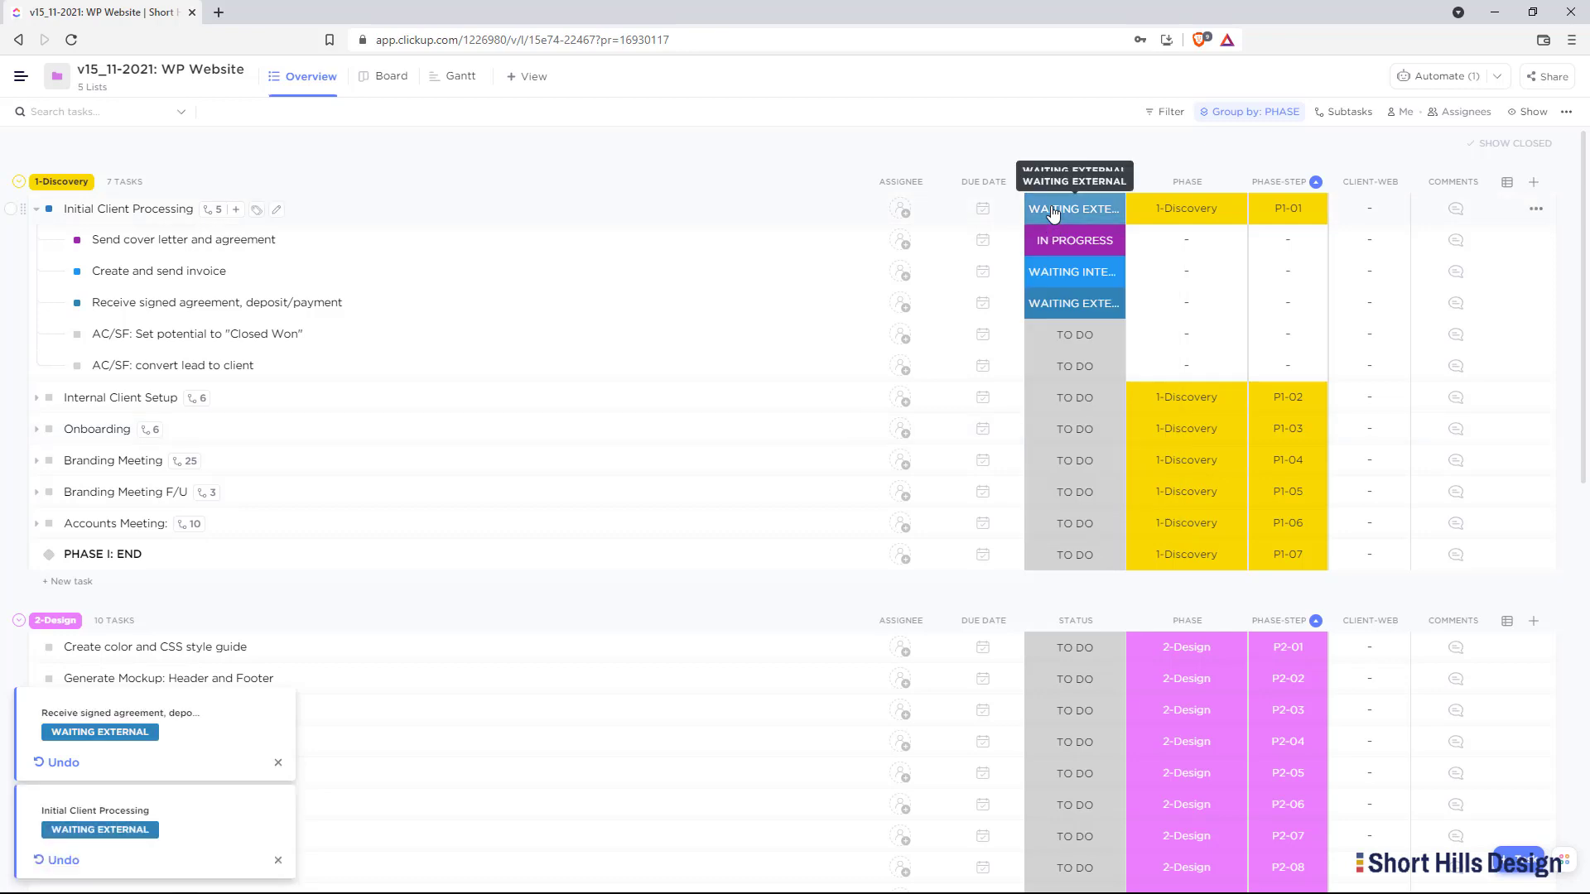
click(38, 211)
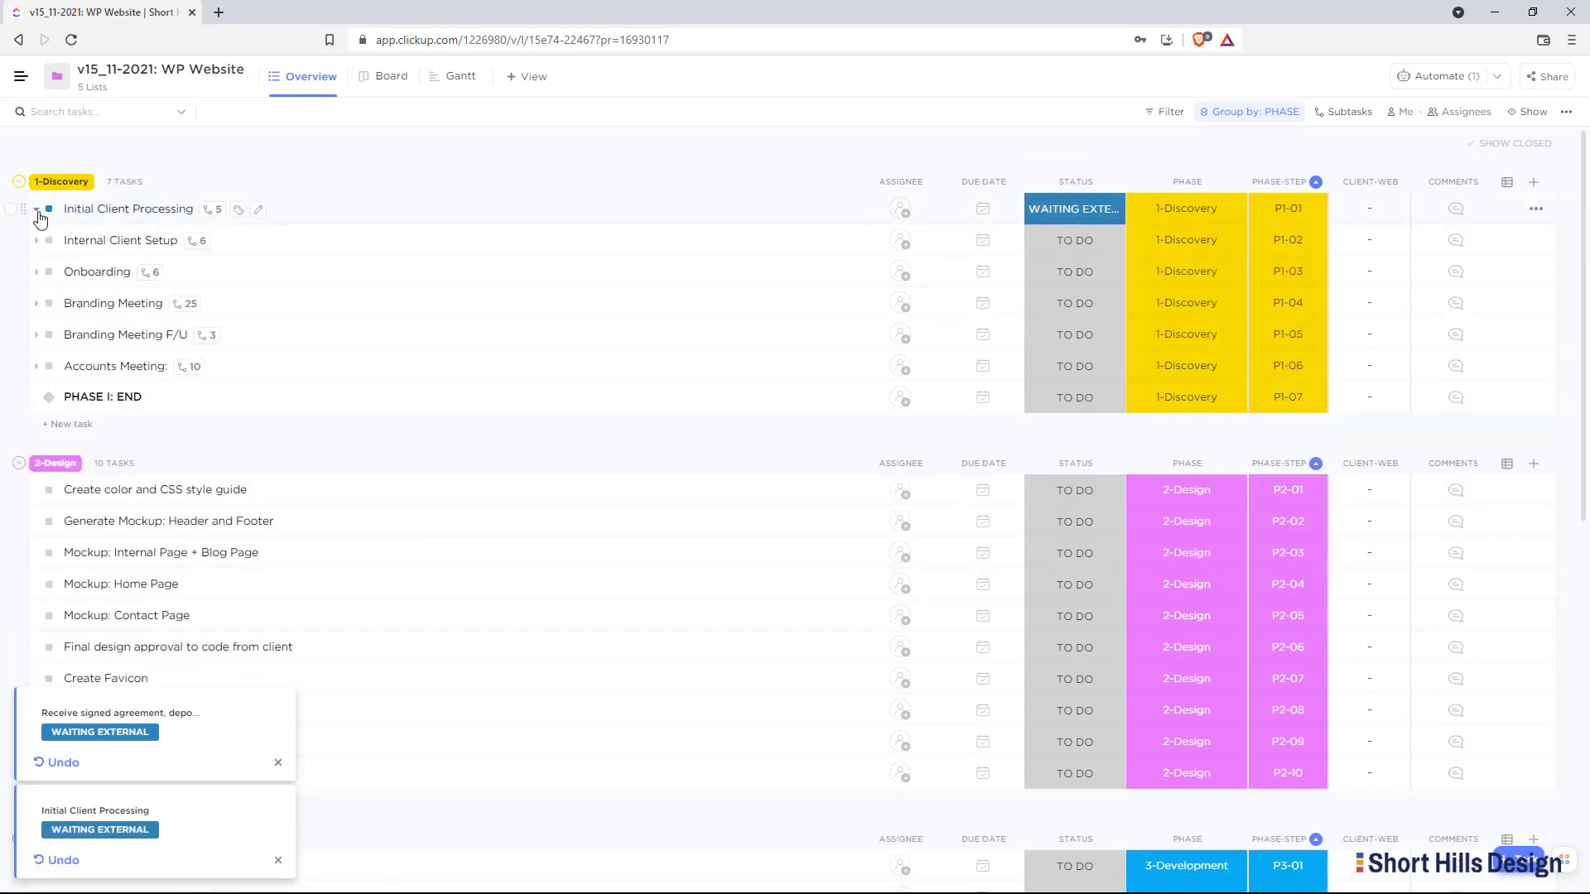
double_click(1125, 186)
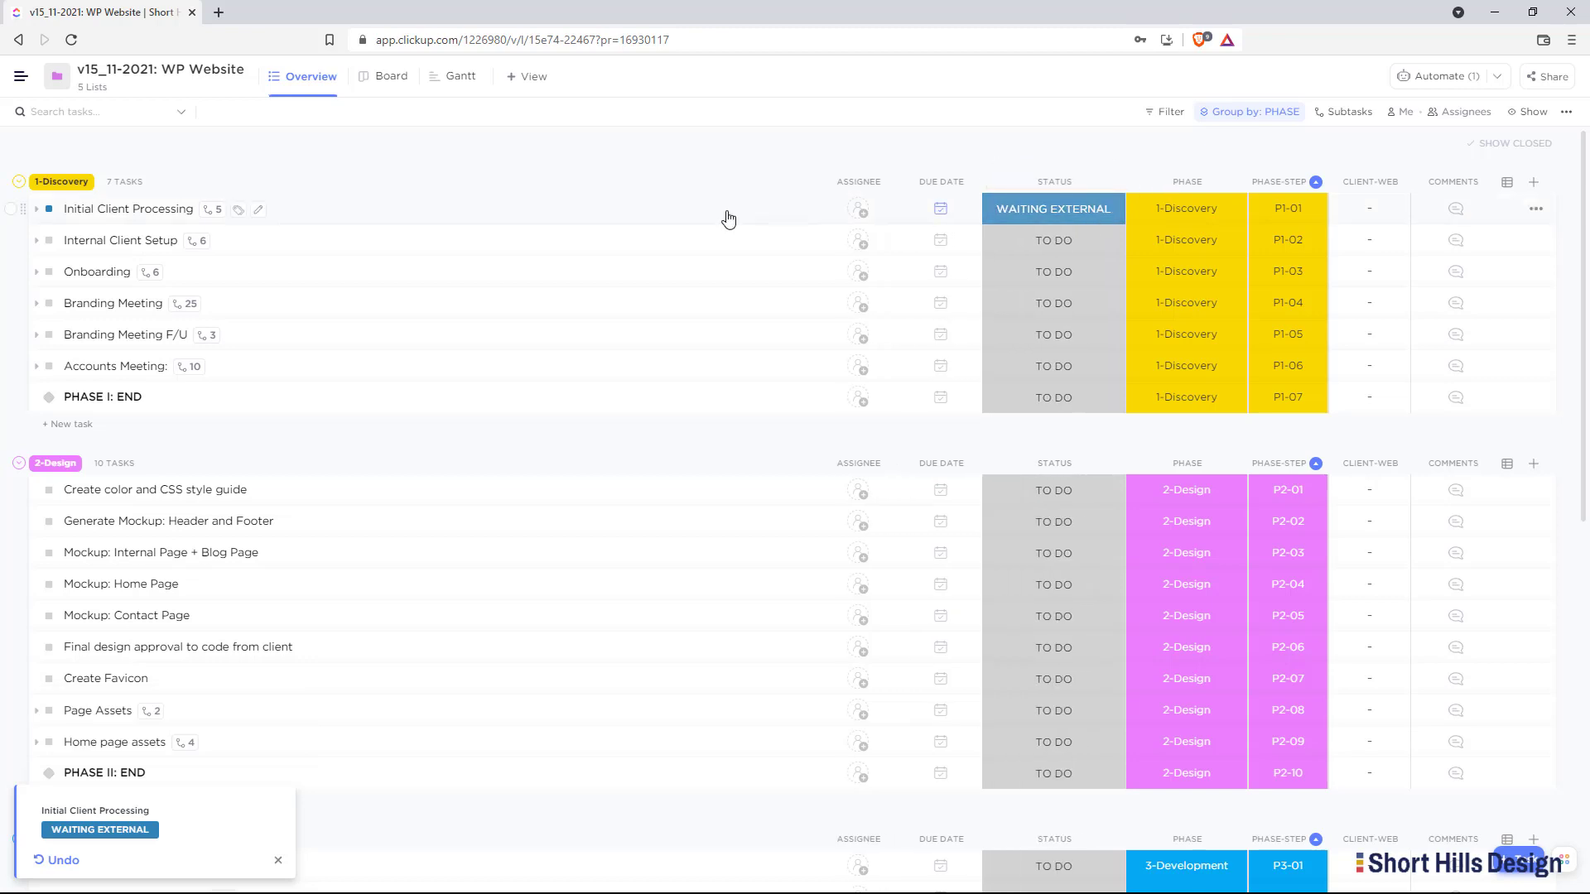
click(37, 210)
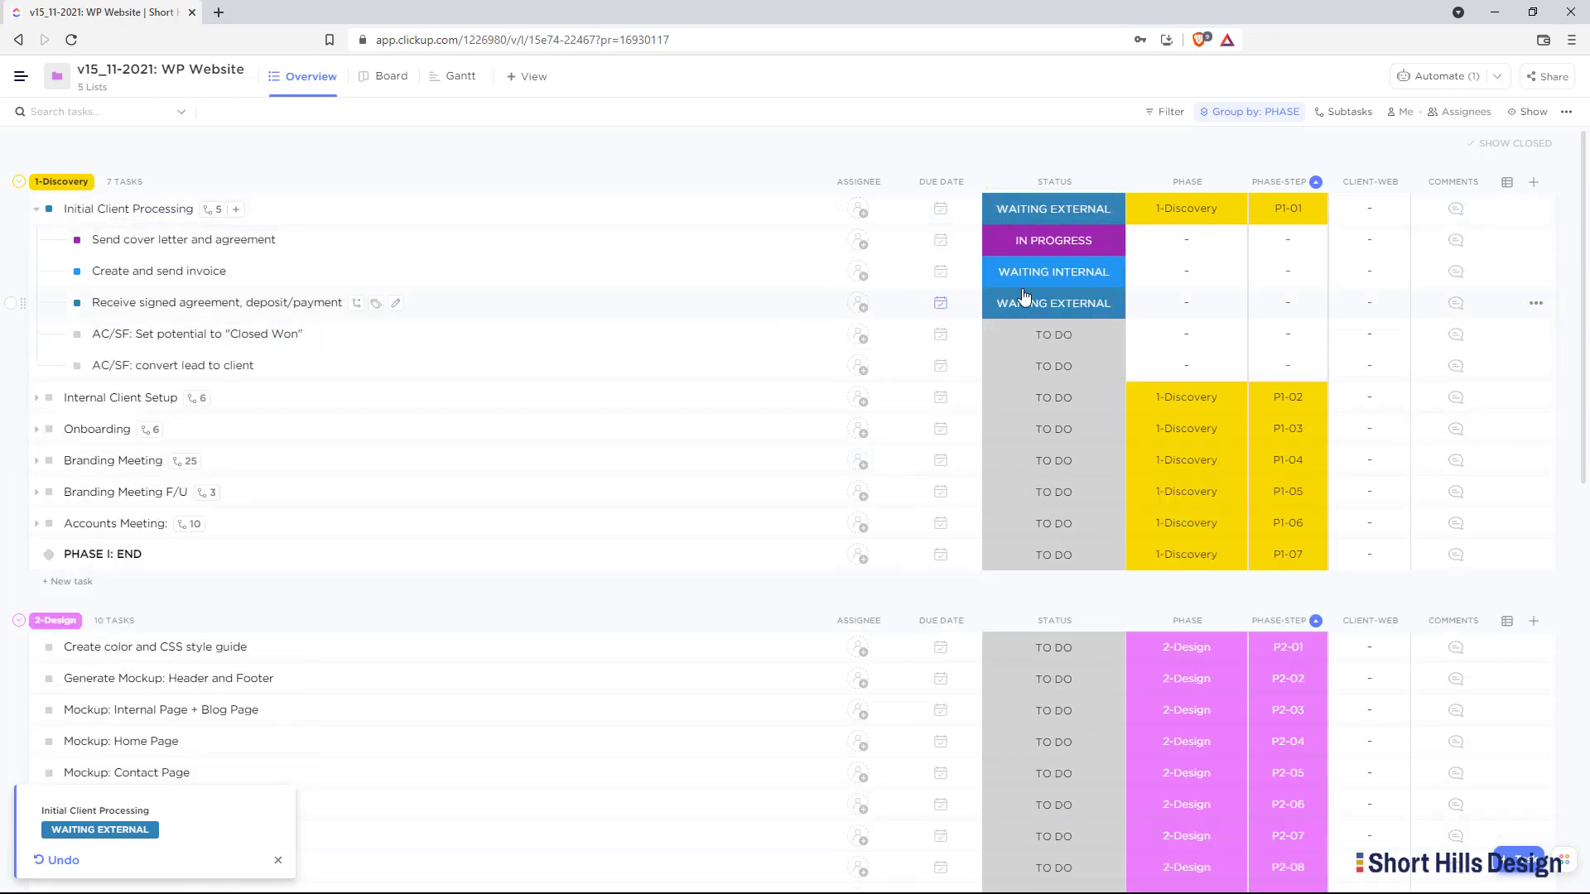
Set Initial Client Processing to IN PROGRESS and reset its three subtasks to TO DO
click(1072, 215)
click(1038, 396)
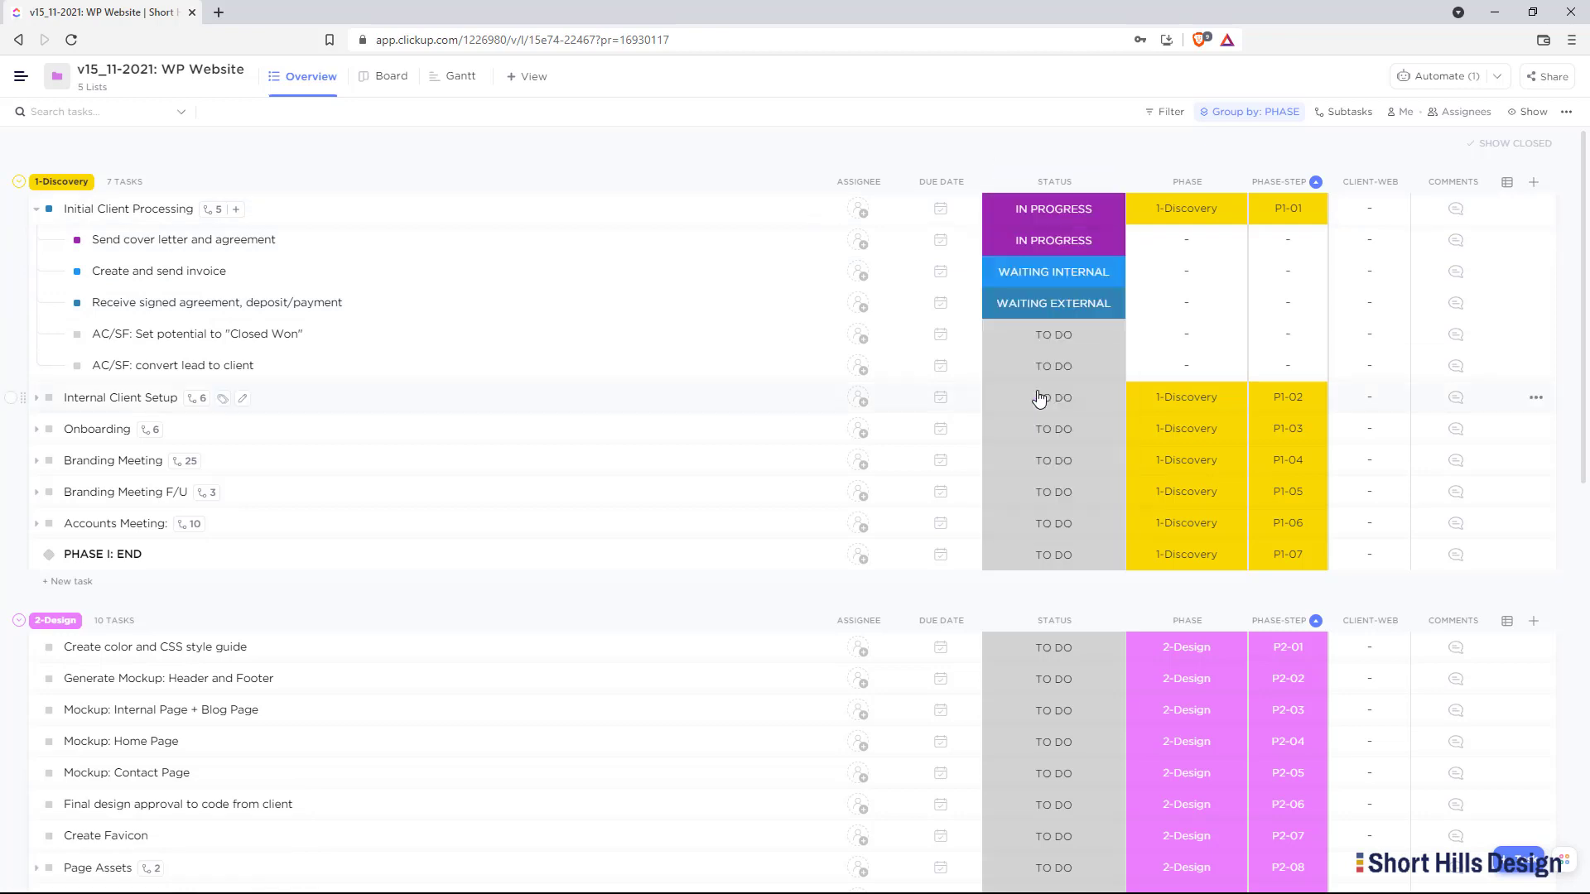
click(1068, 274)
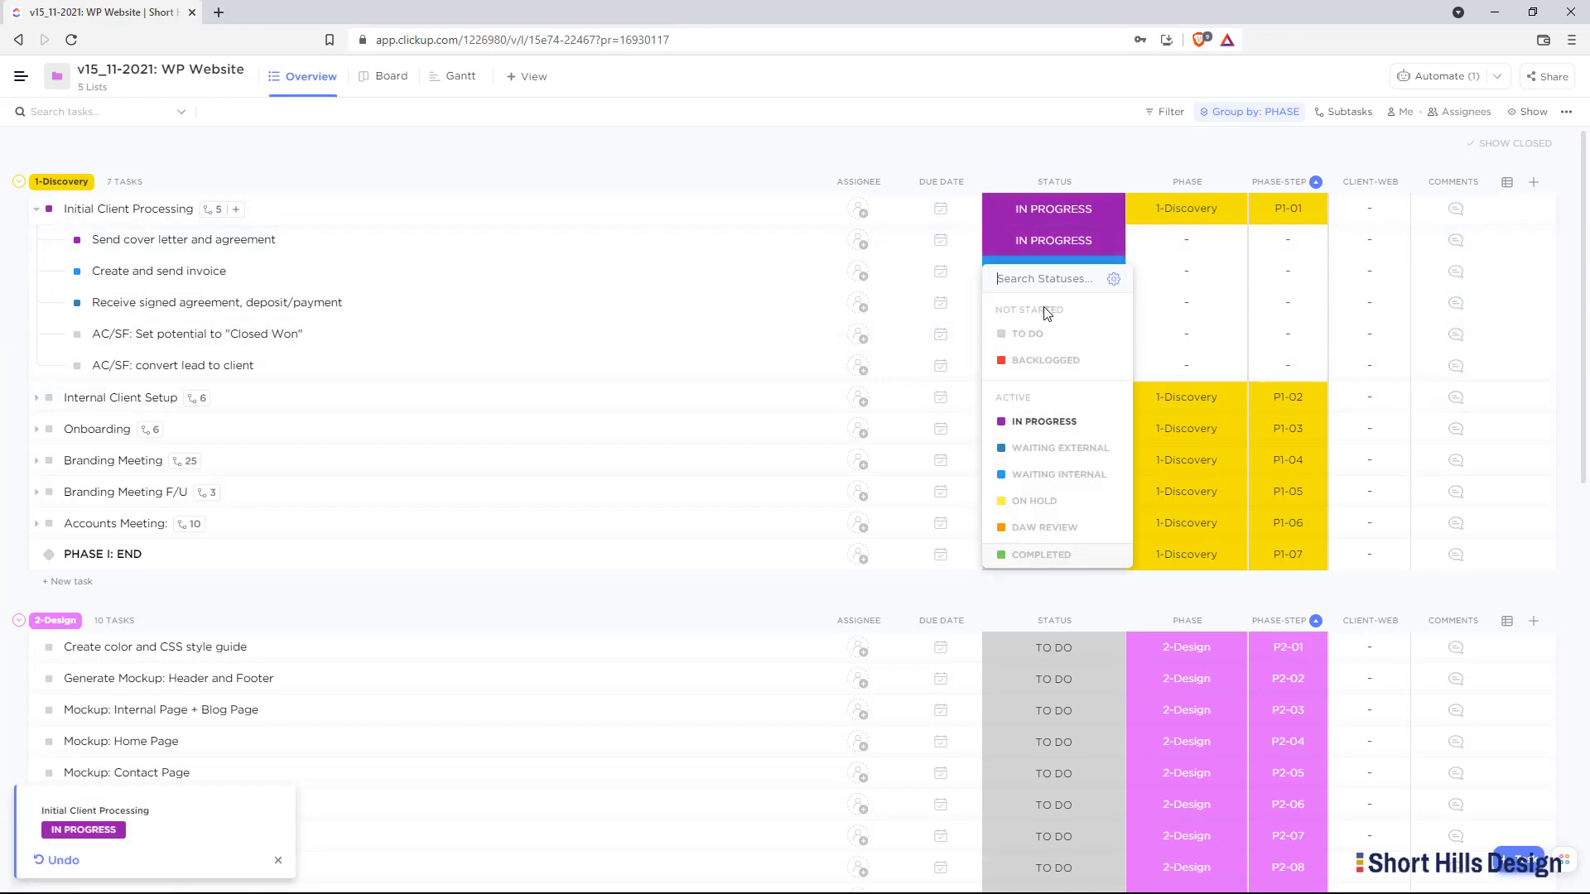
click(1007, 334)
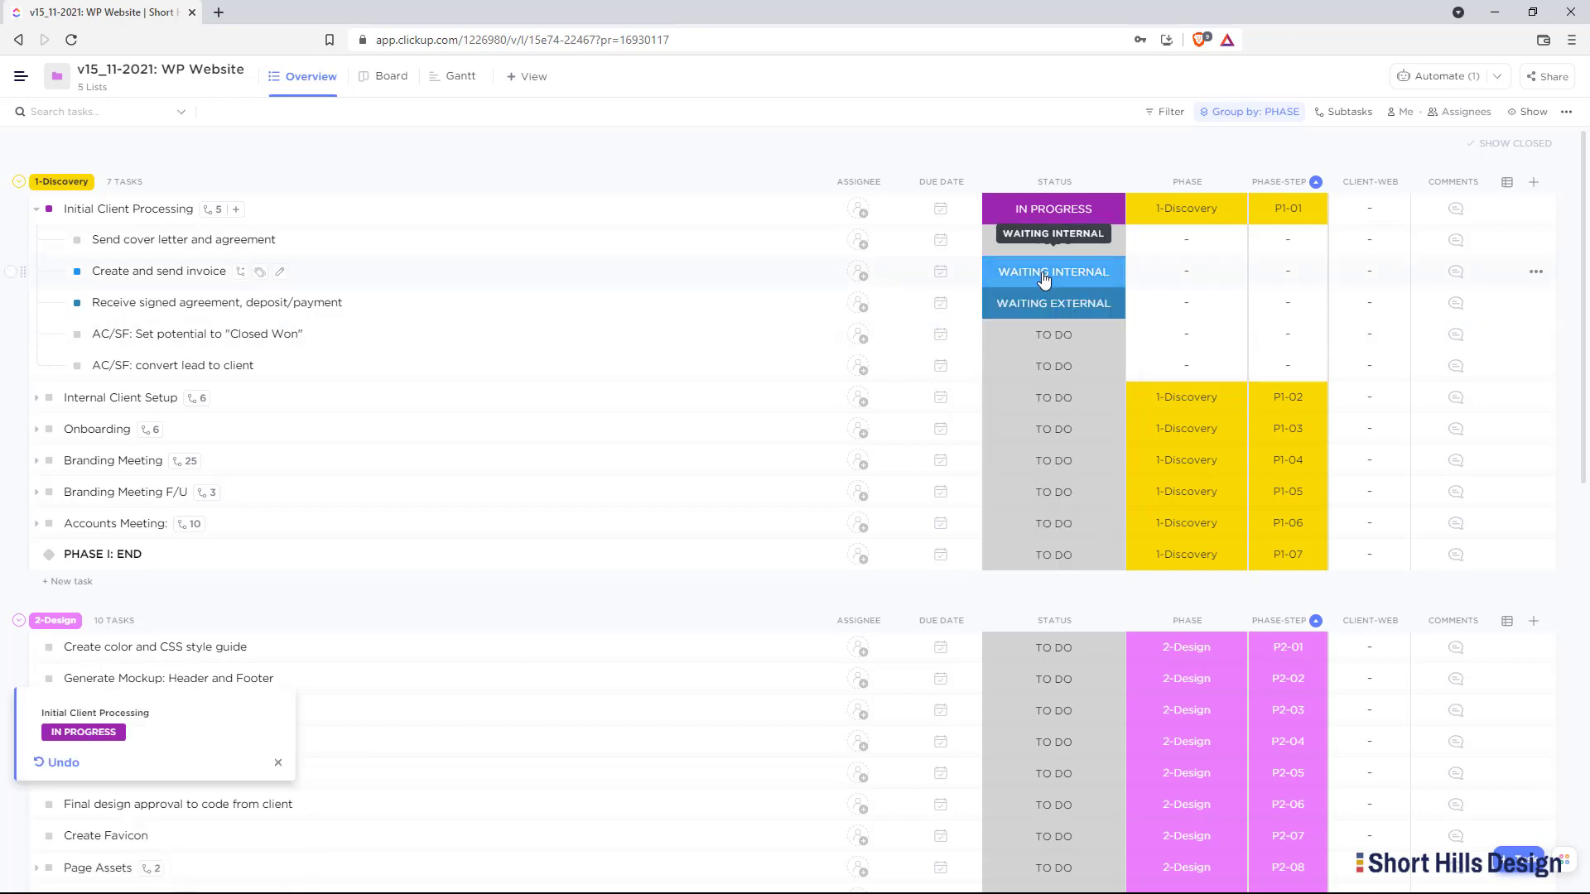
click(1042, 273)
click(1040, 362)
click(1045, 315)
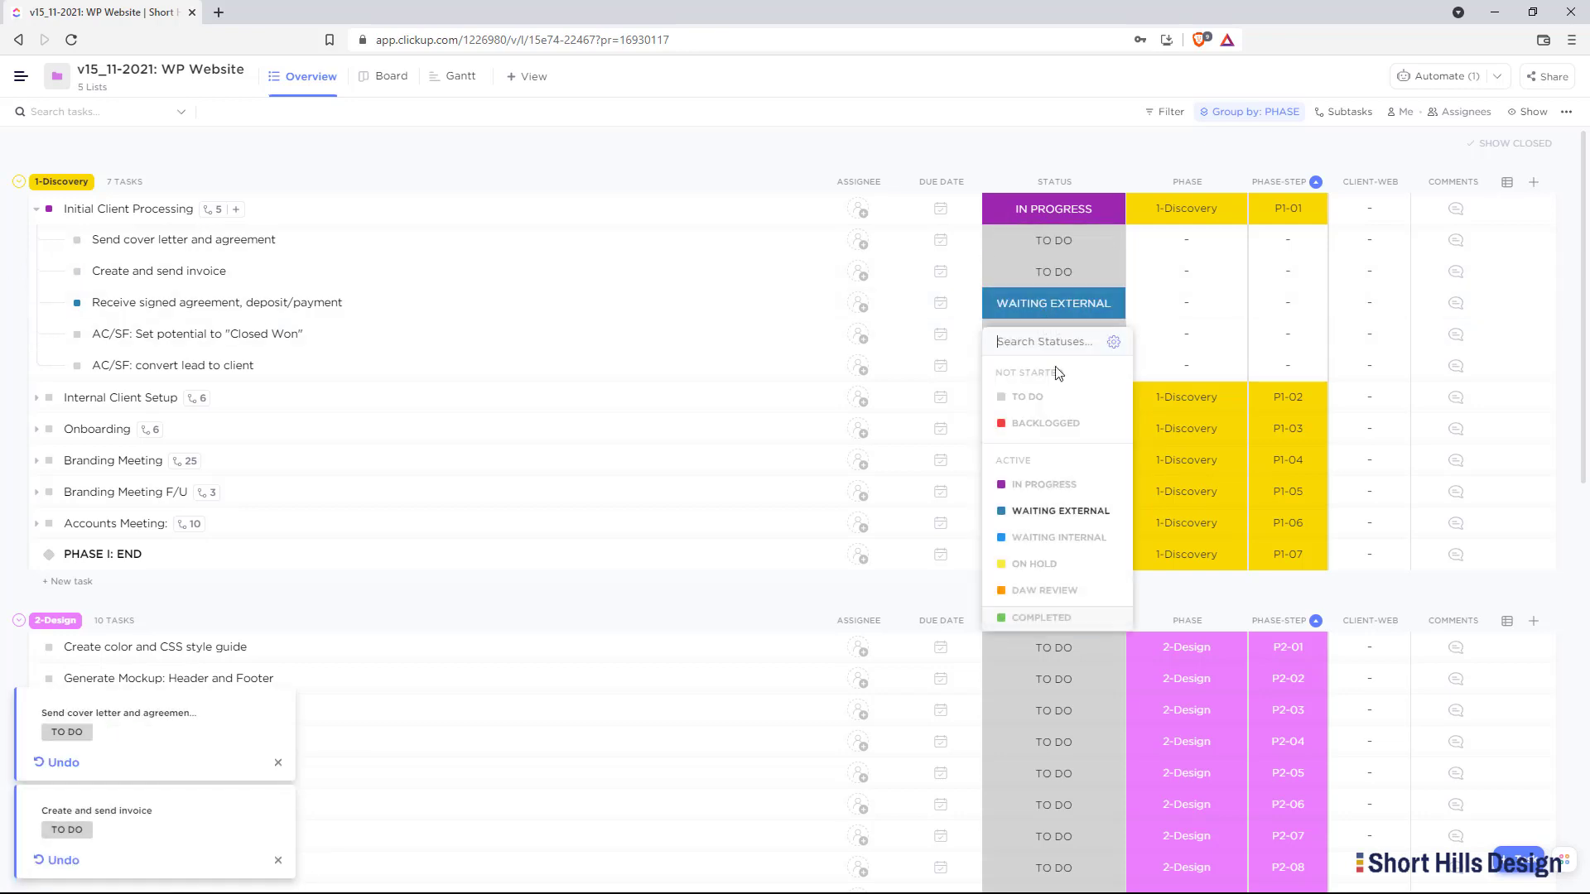
click(1040, 396)
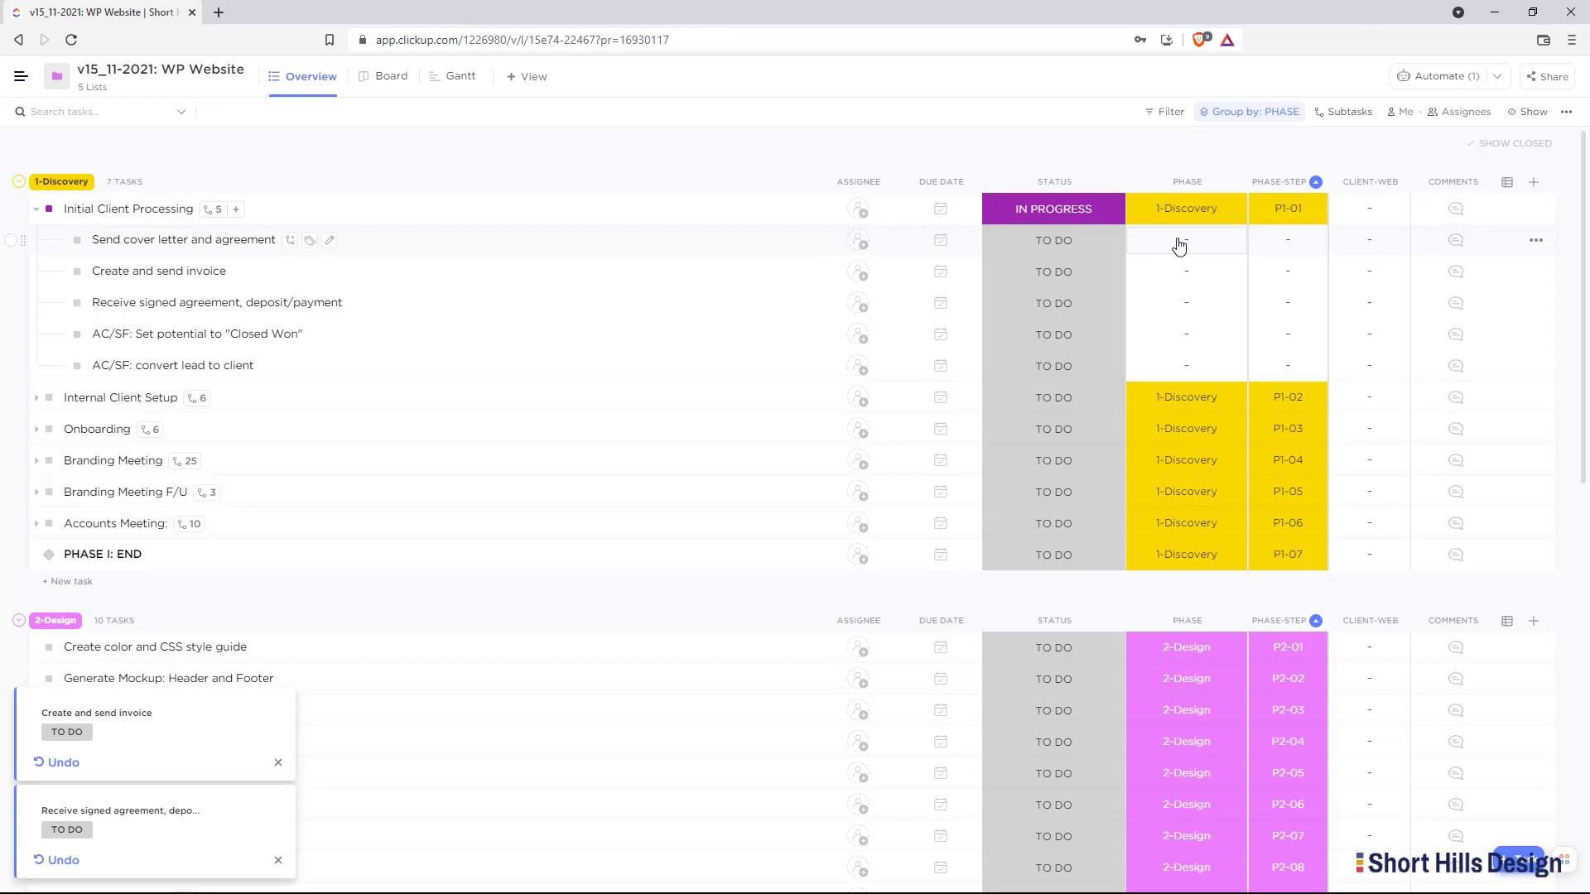
Dismiss the undo notices, close the Page Assets task, and reset Initial Client Processing to TO DO
click(278, 860)
click(285, 867)
click(1504, 80)
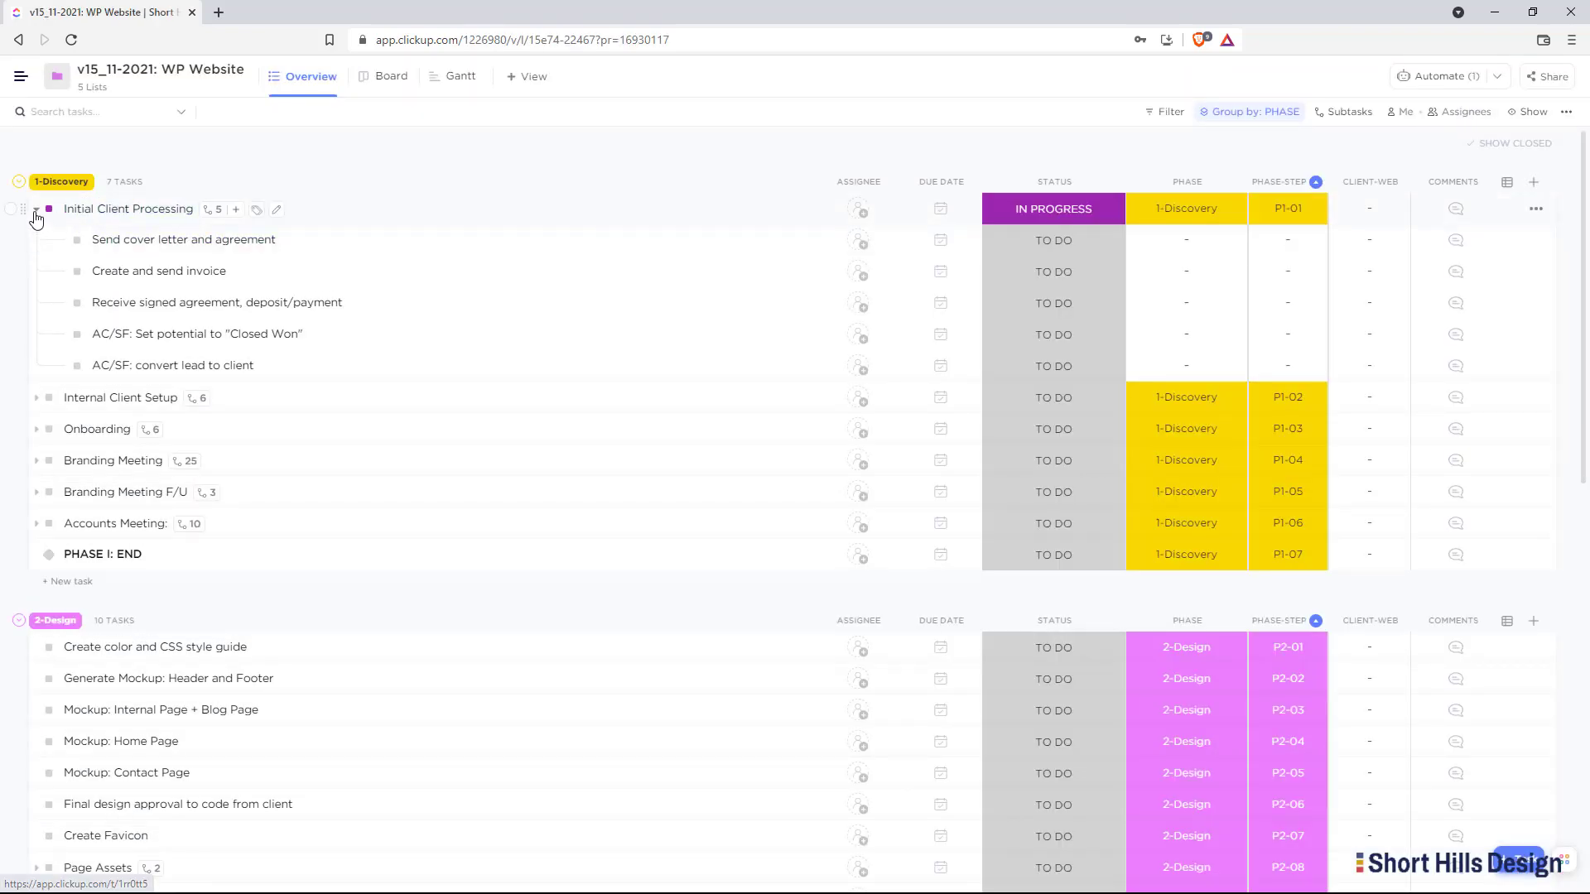
click(35, 211)
click(1054, 209)
click(1035, 294)
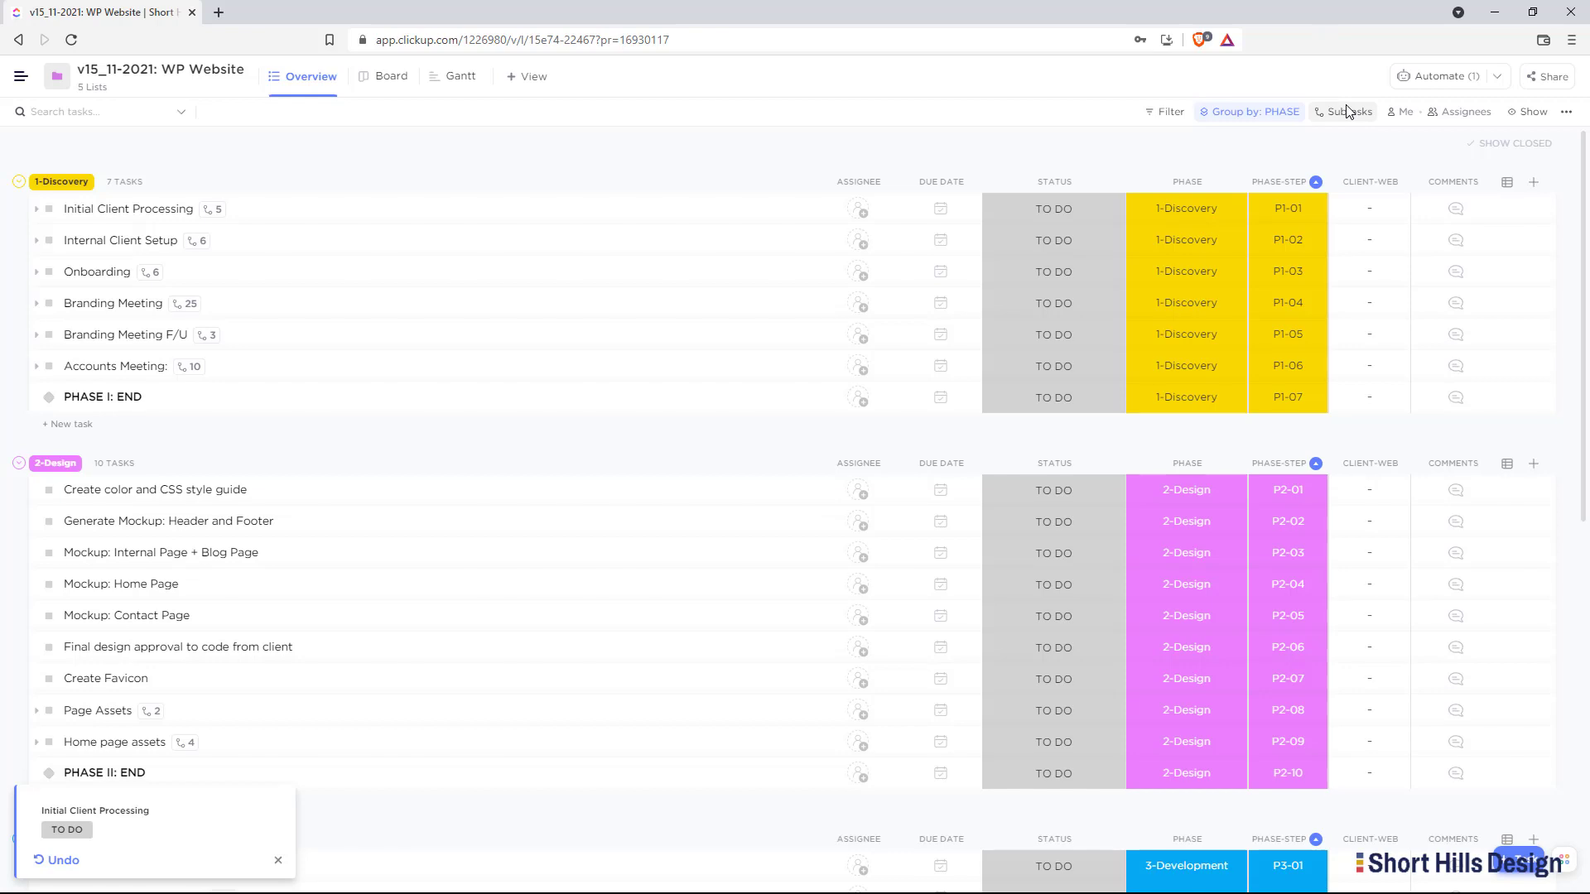
Open the Phase I: Discovery list under the WP Website folder from the sidebar
right_click(58, 189)
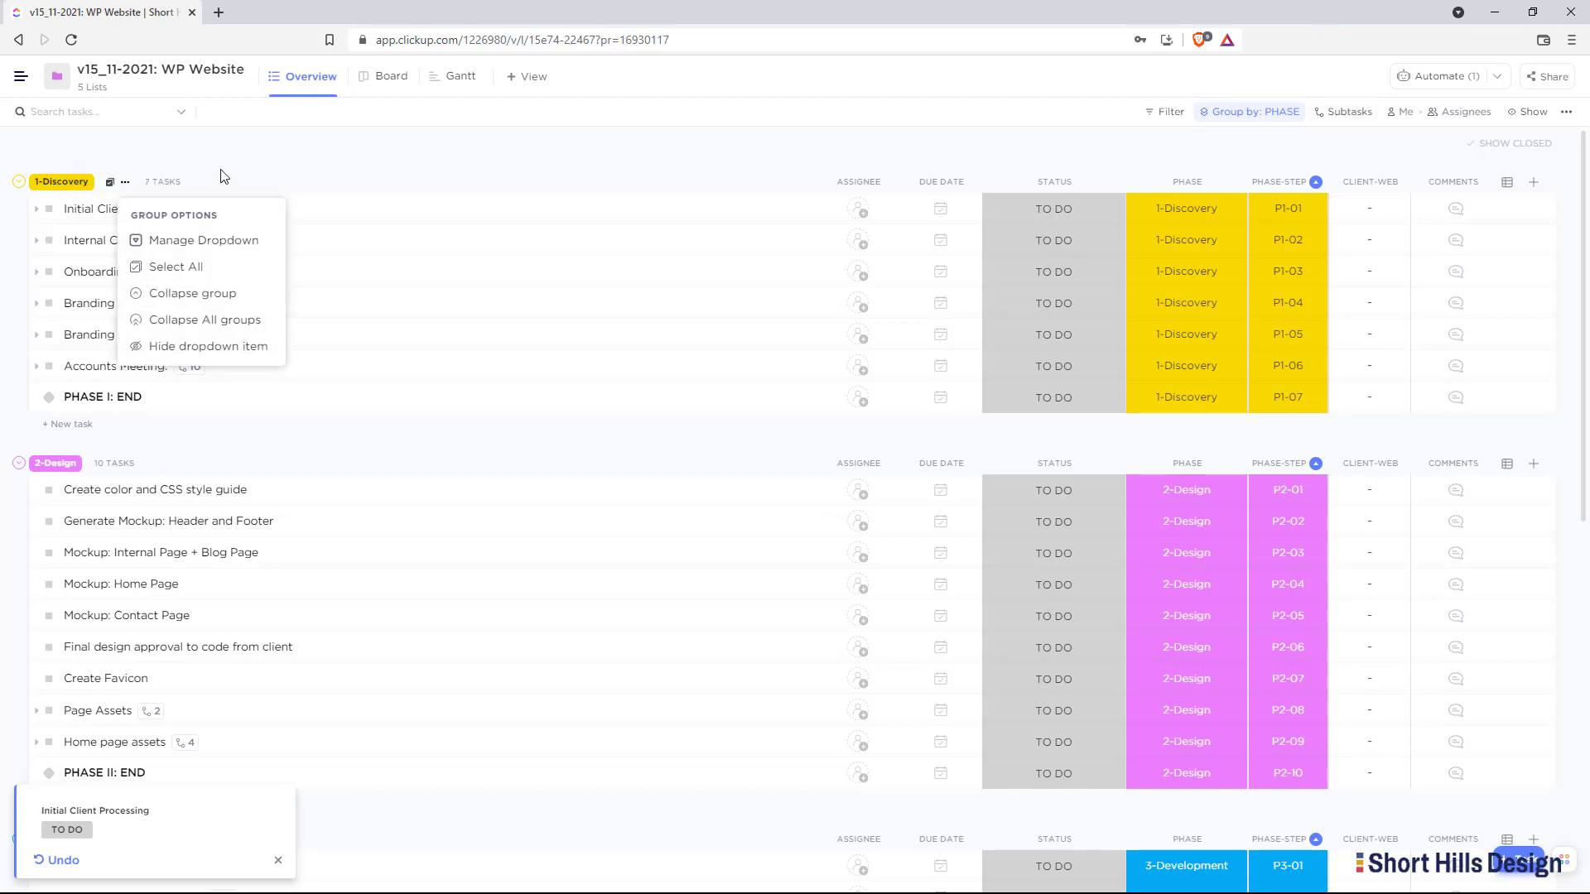
click(69, 149)
mouse_move(21, 76)
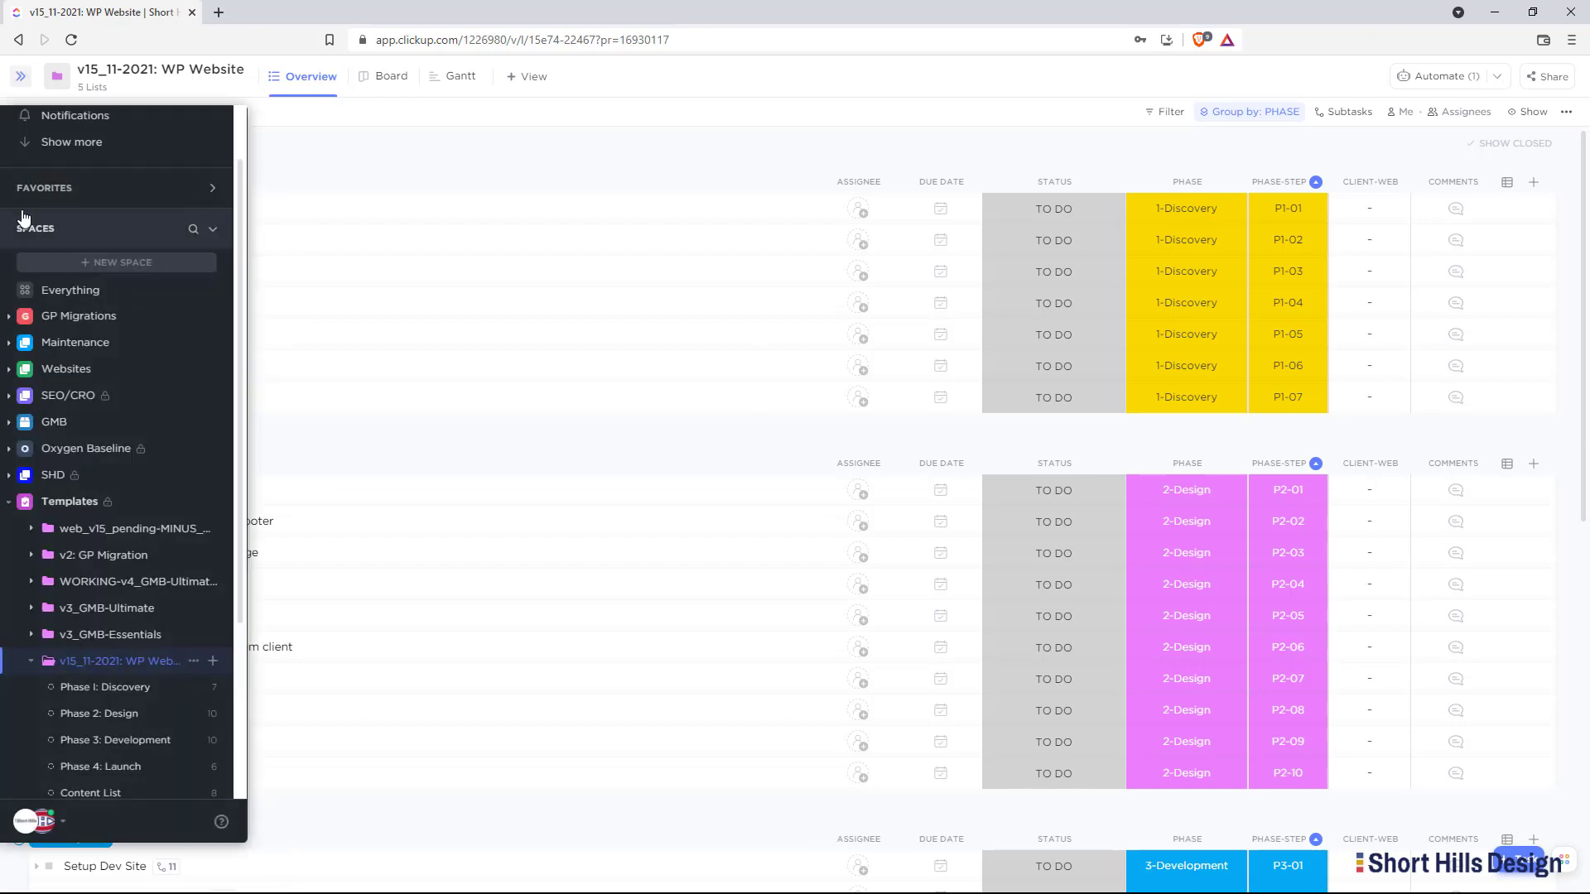
click(107, 688)
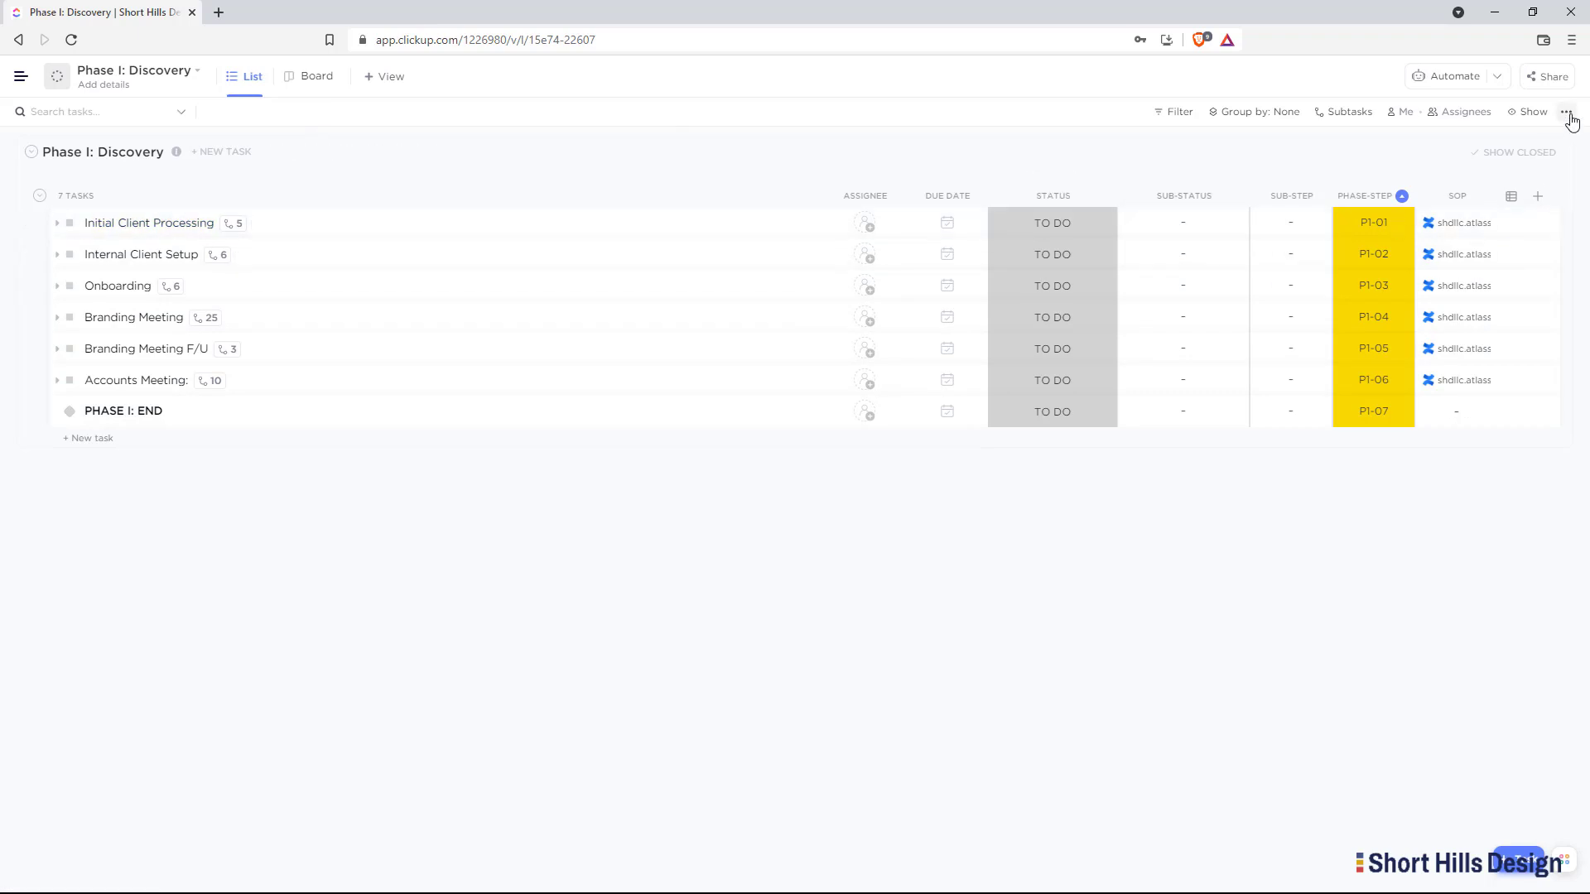
click(1537, 199)
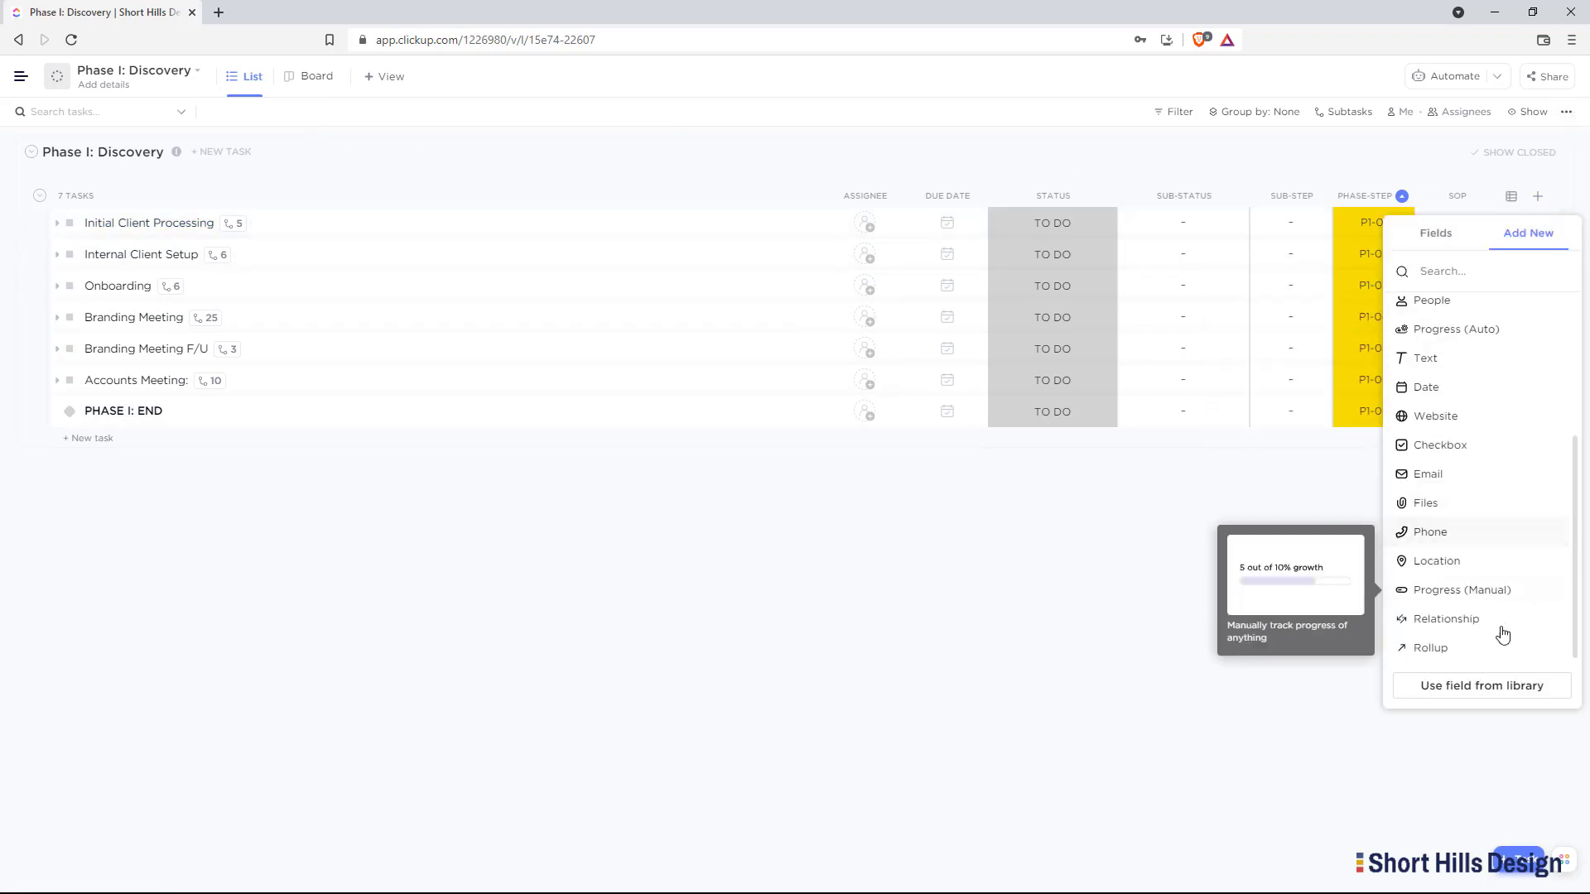
click(1435, 232)
scroll(1465, 580, down, 10)
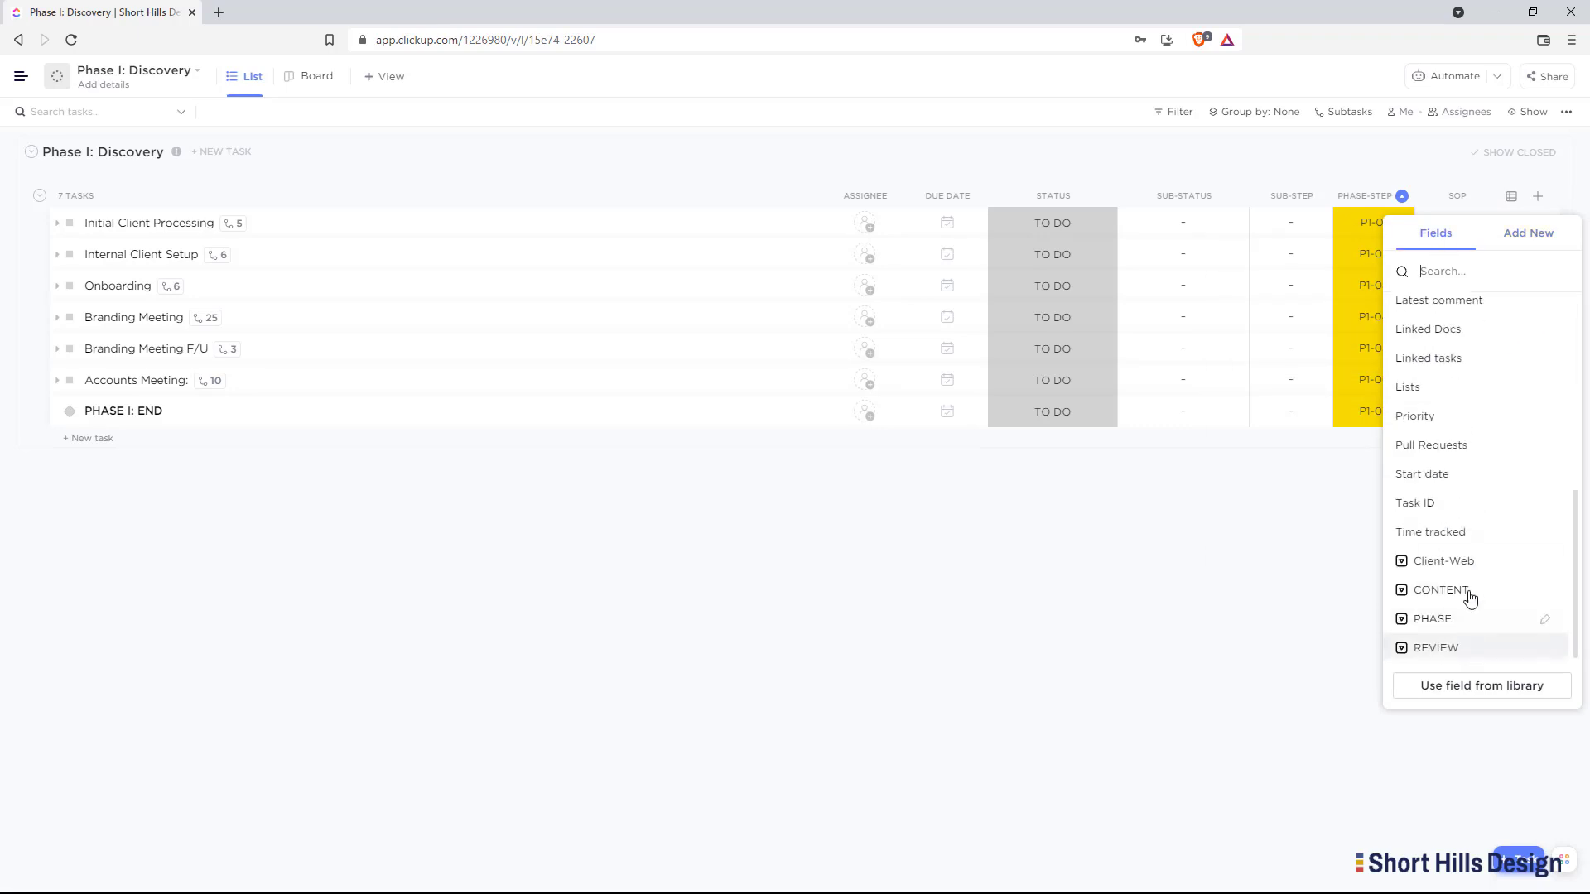
key(Escape)
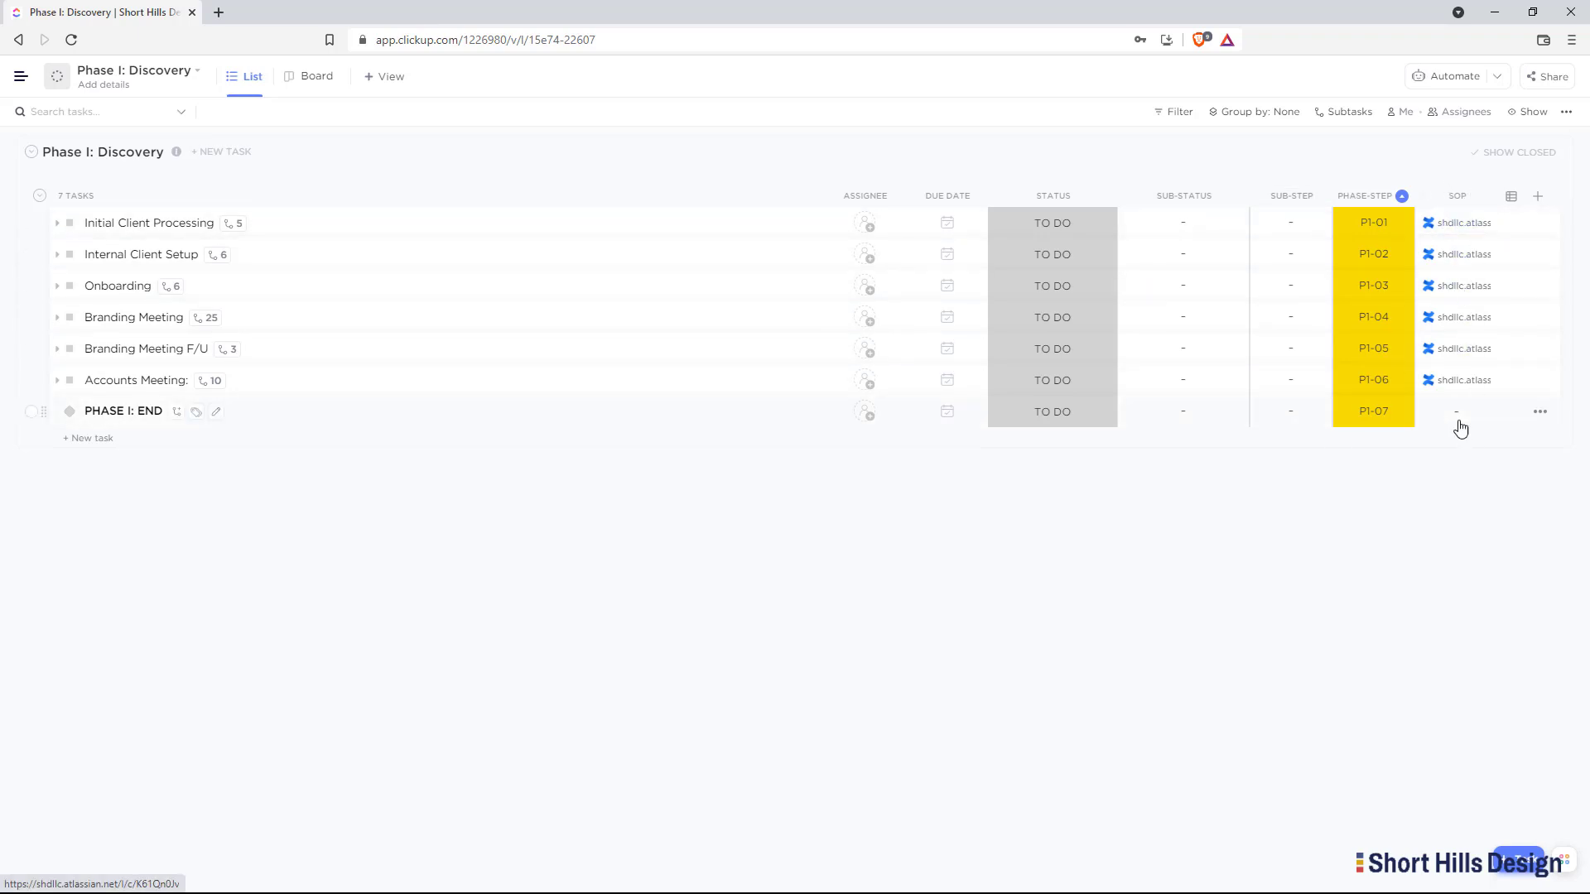
Set Initial Client Processing to IN PROGRESS and give the cover letter subtask a REVIEW sub-status
click(68, 226)
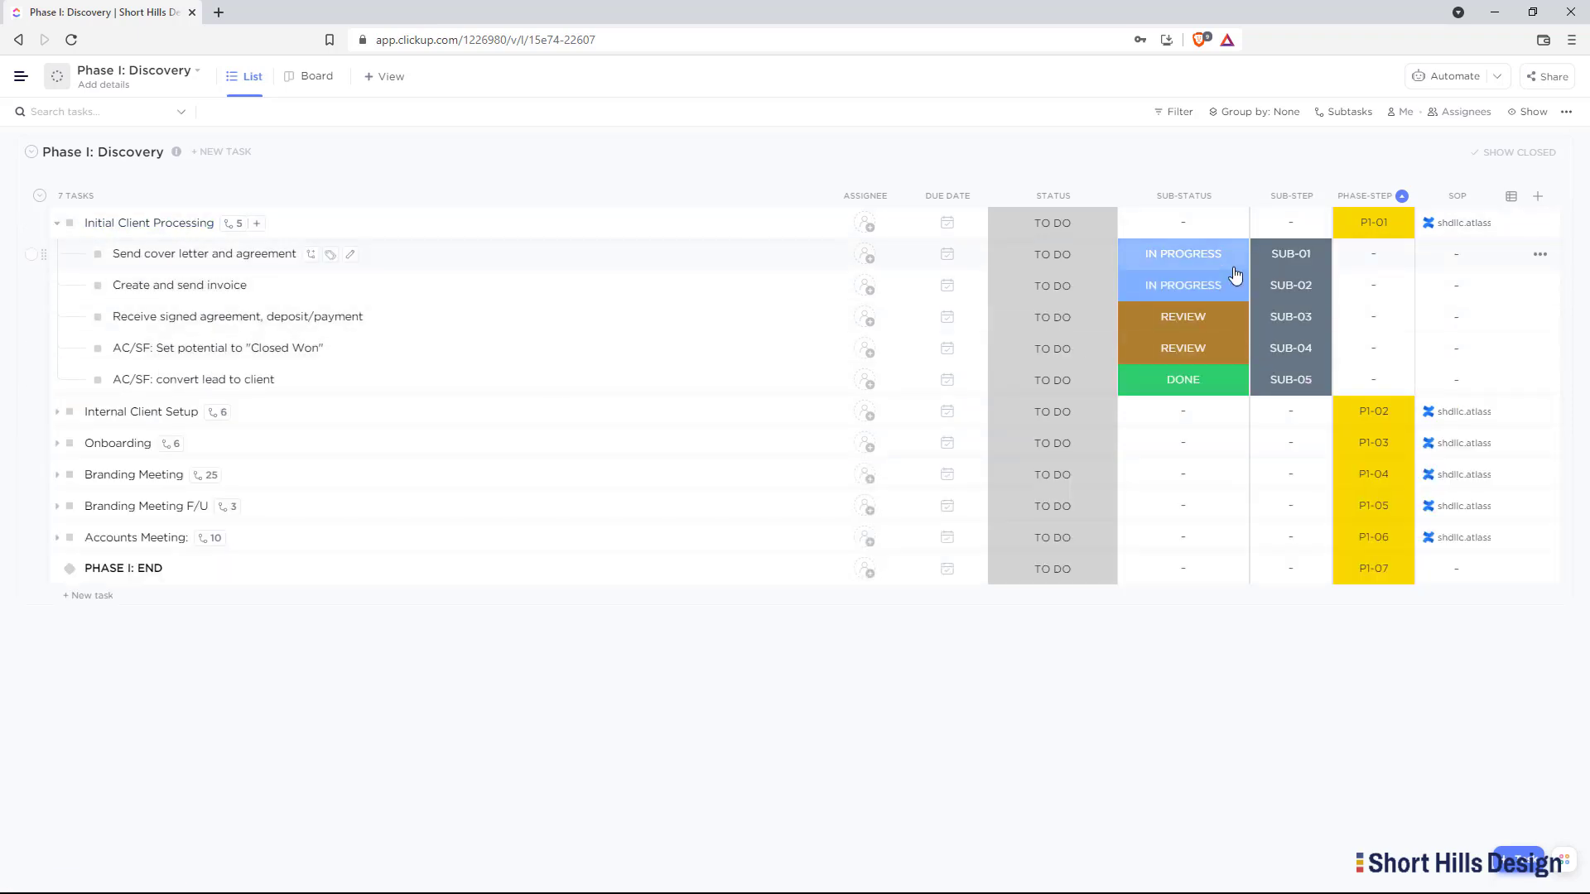
click(1071, 237)
click(1056, 405)
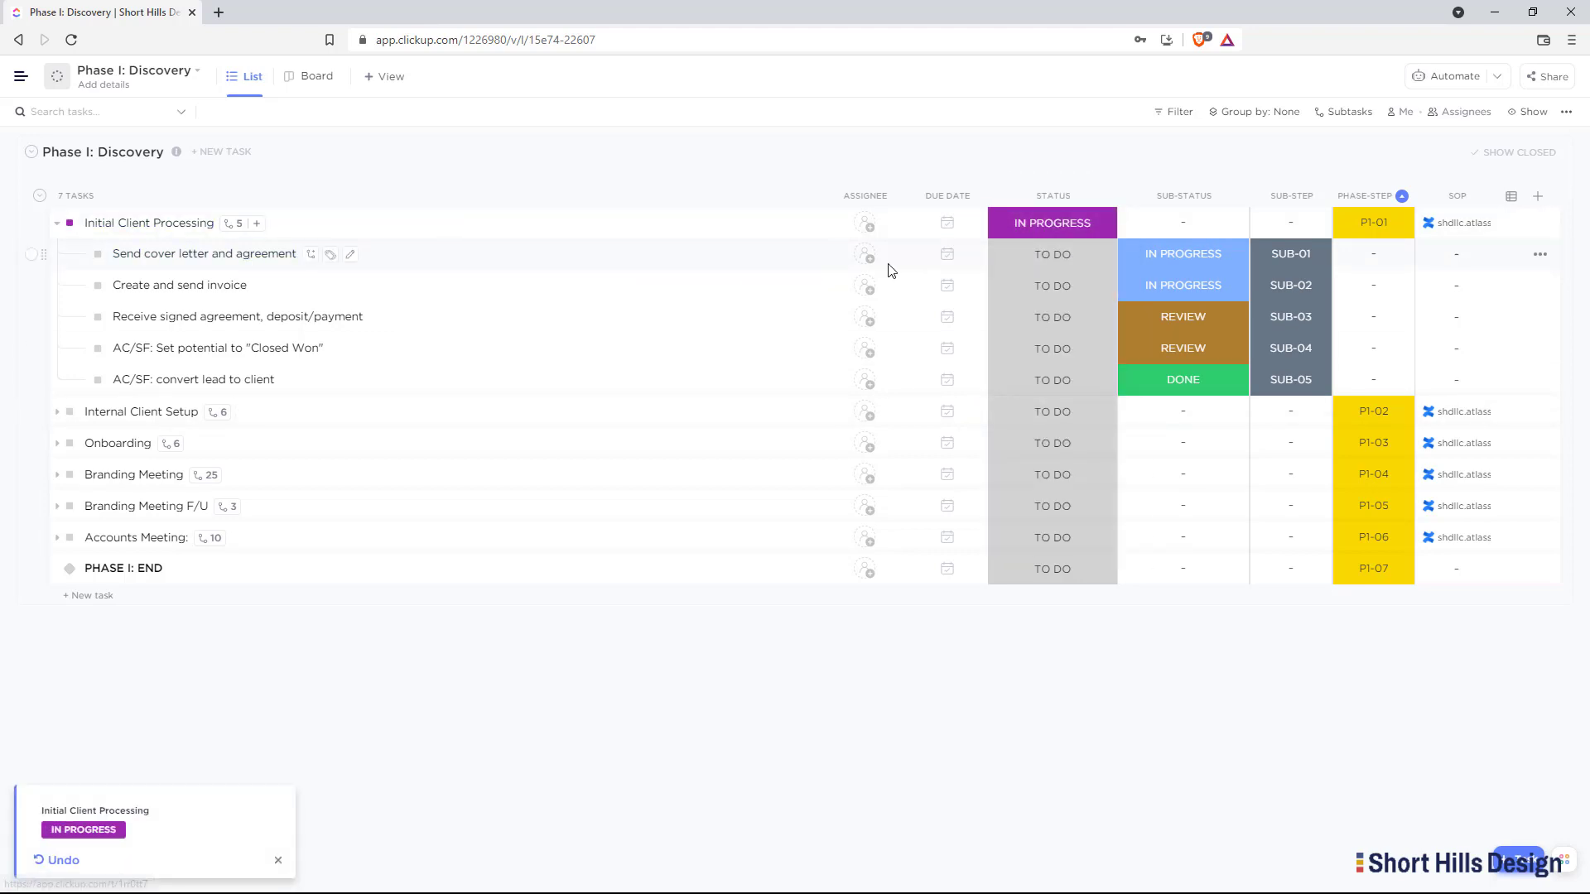
click(1171, 270)
click(1210, 441)
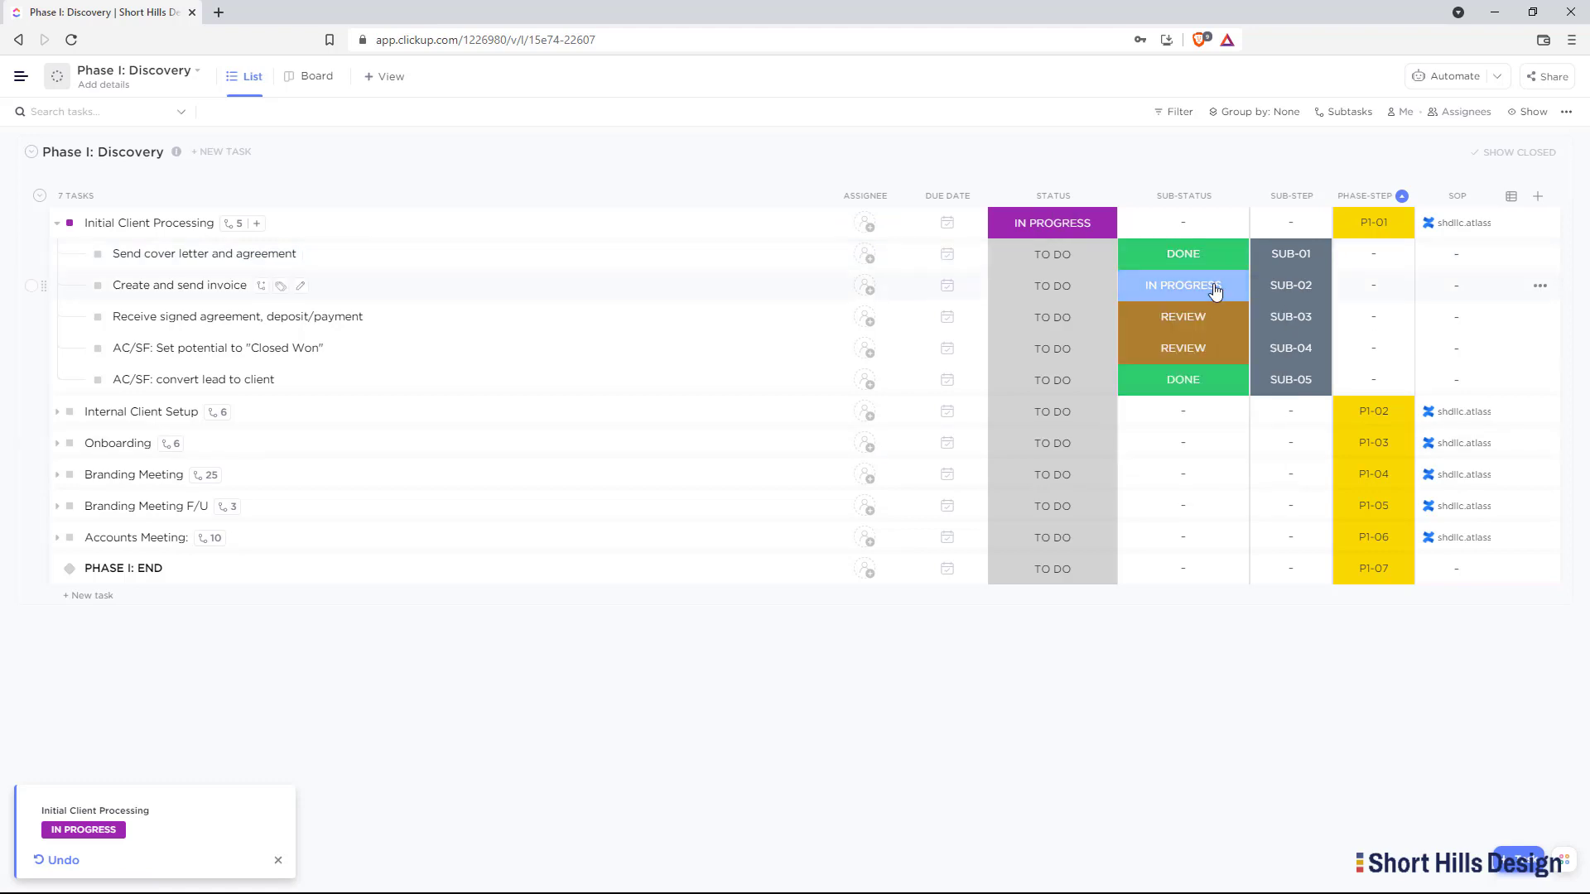
click(1211, 259)
click(1185, 417)
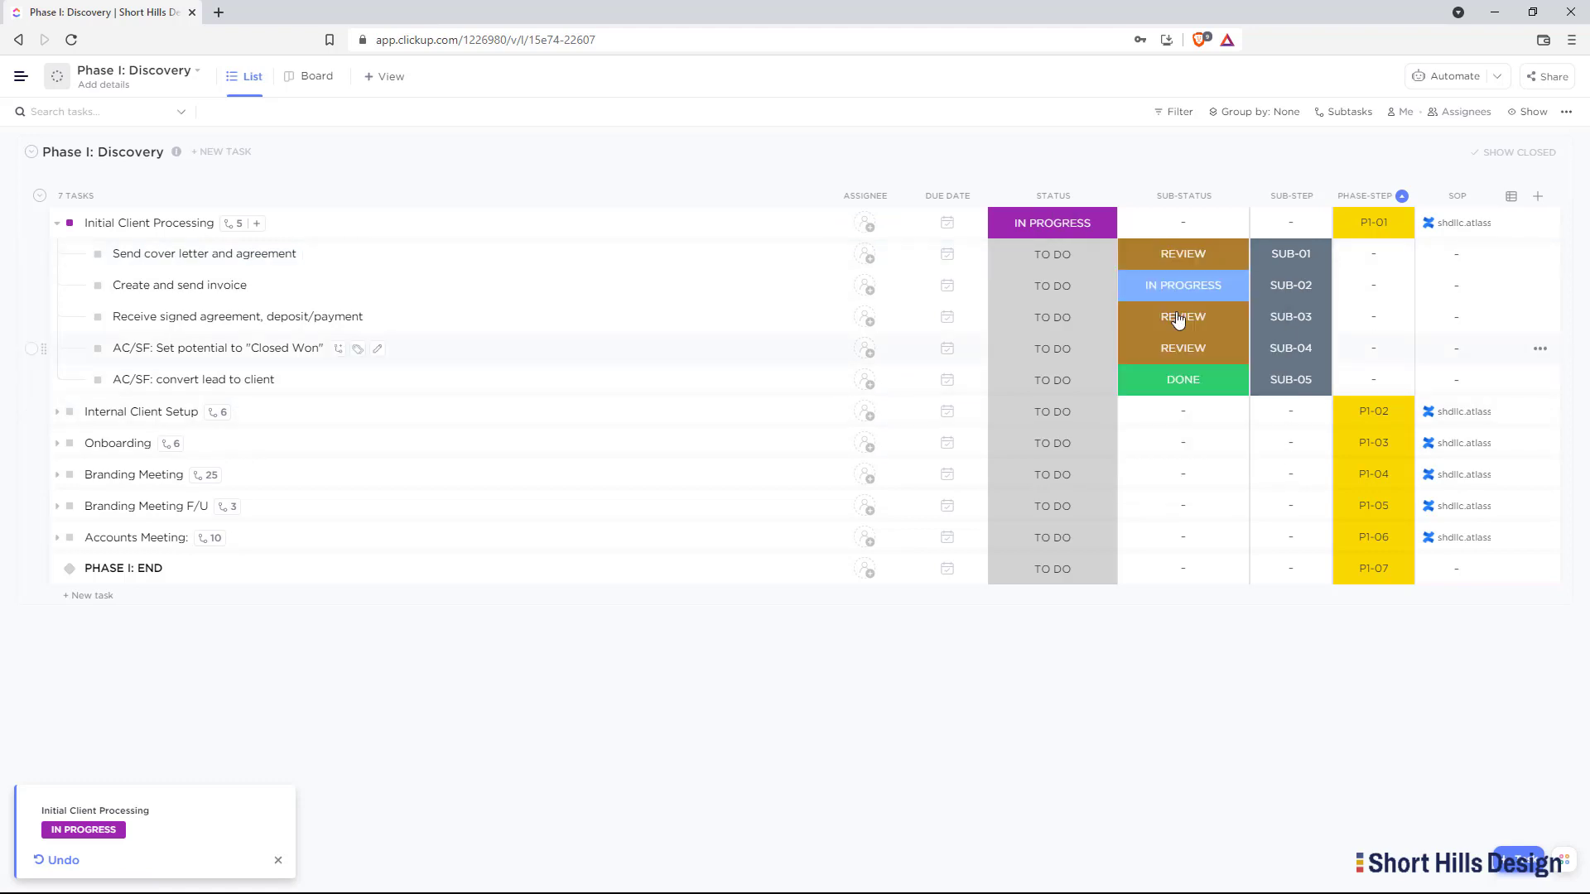
Mark the invoice subtask's sub-status DONE and clear the Closed Won subtask's sub-status
click(1176, 284)
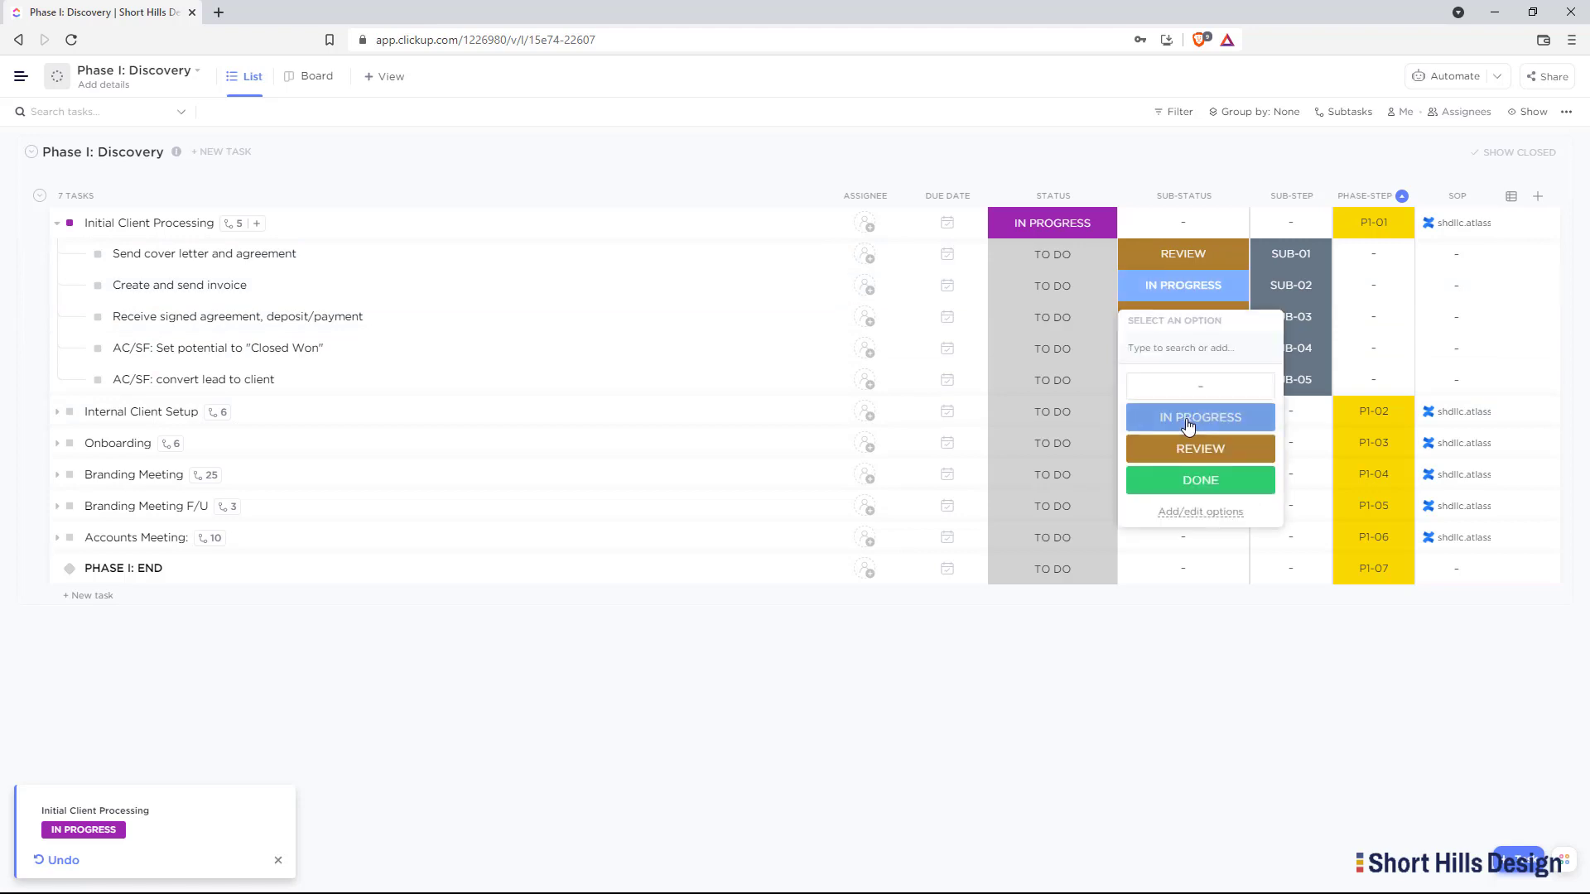
click(1187, 390)
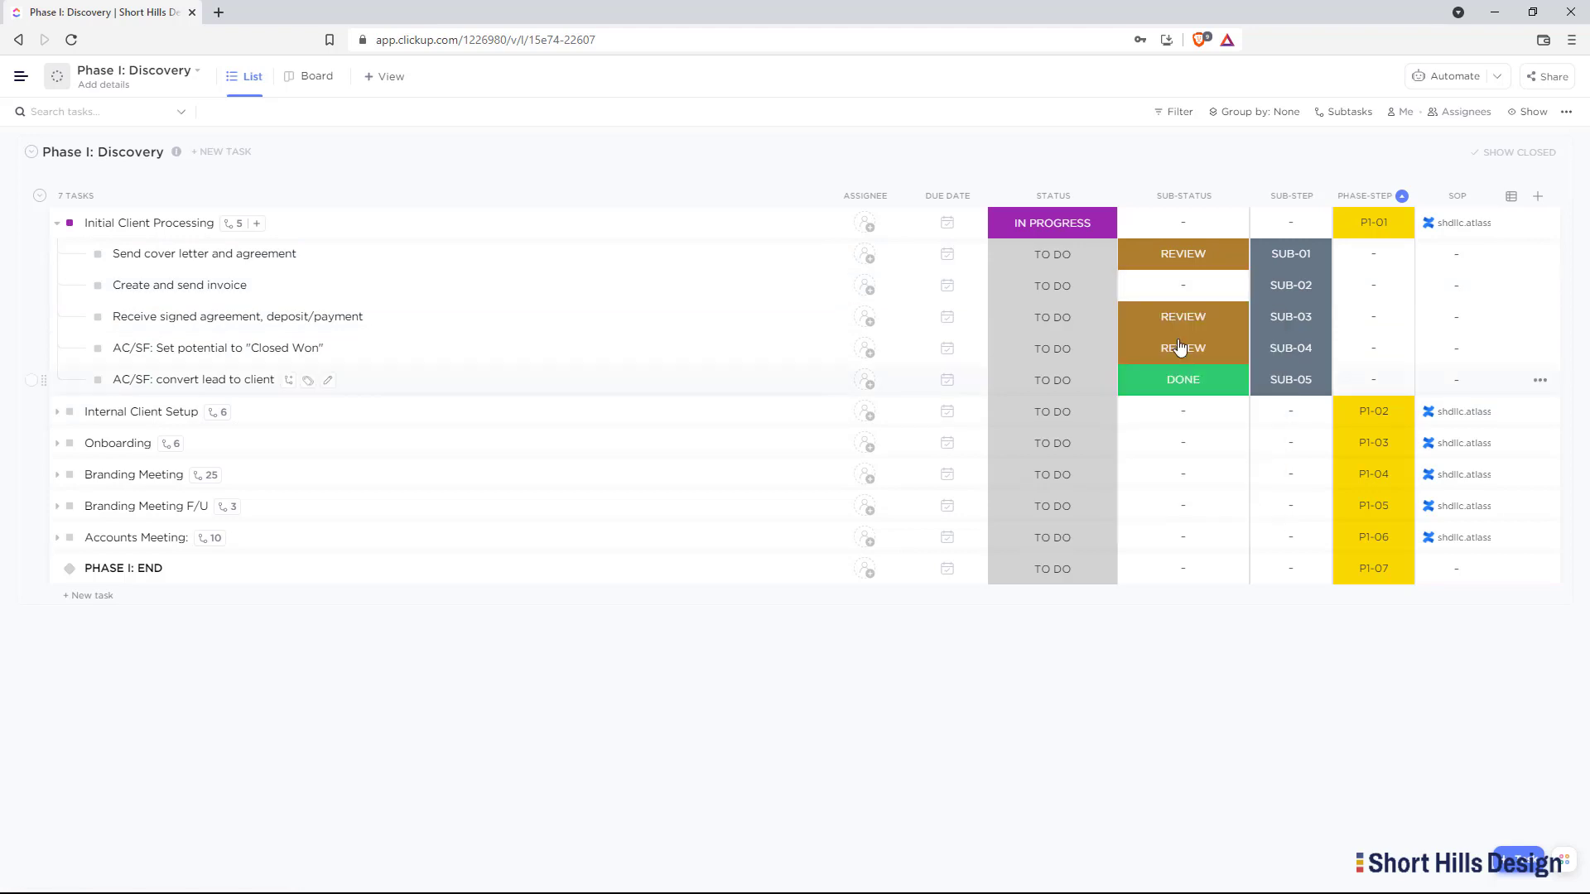
click(1180, 288)
click(1181, 289)
click(1181, 289)
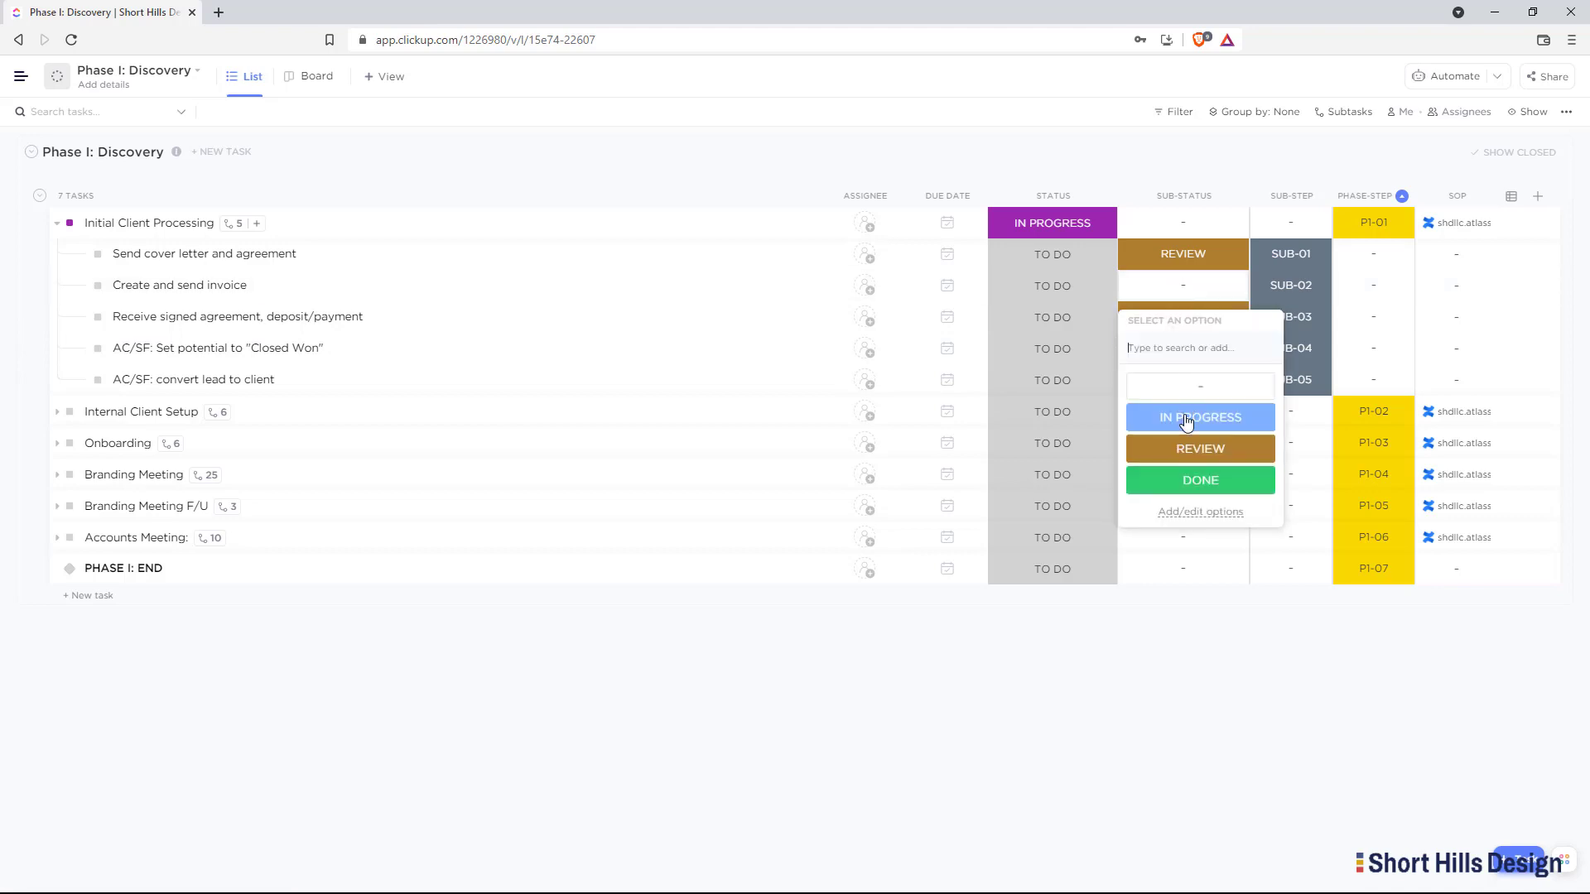
click(1167, 482)
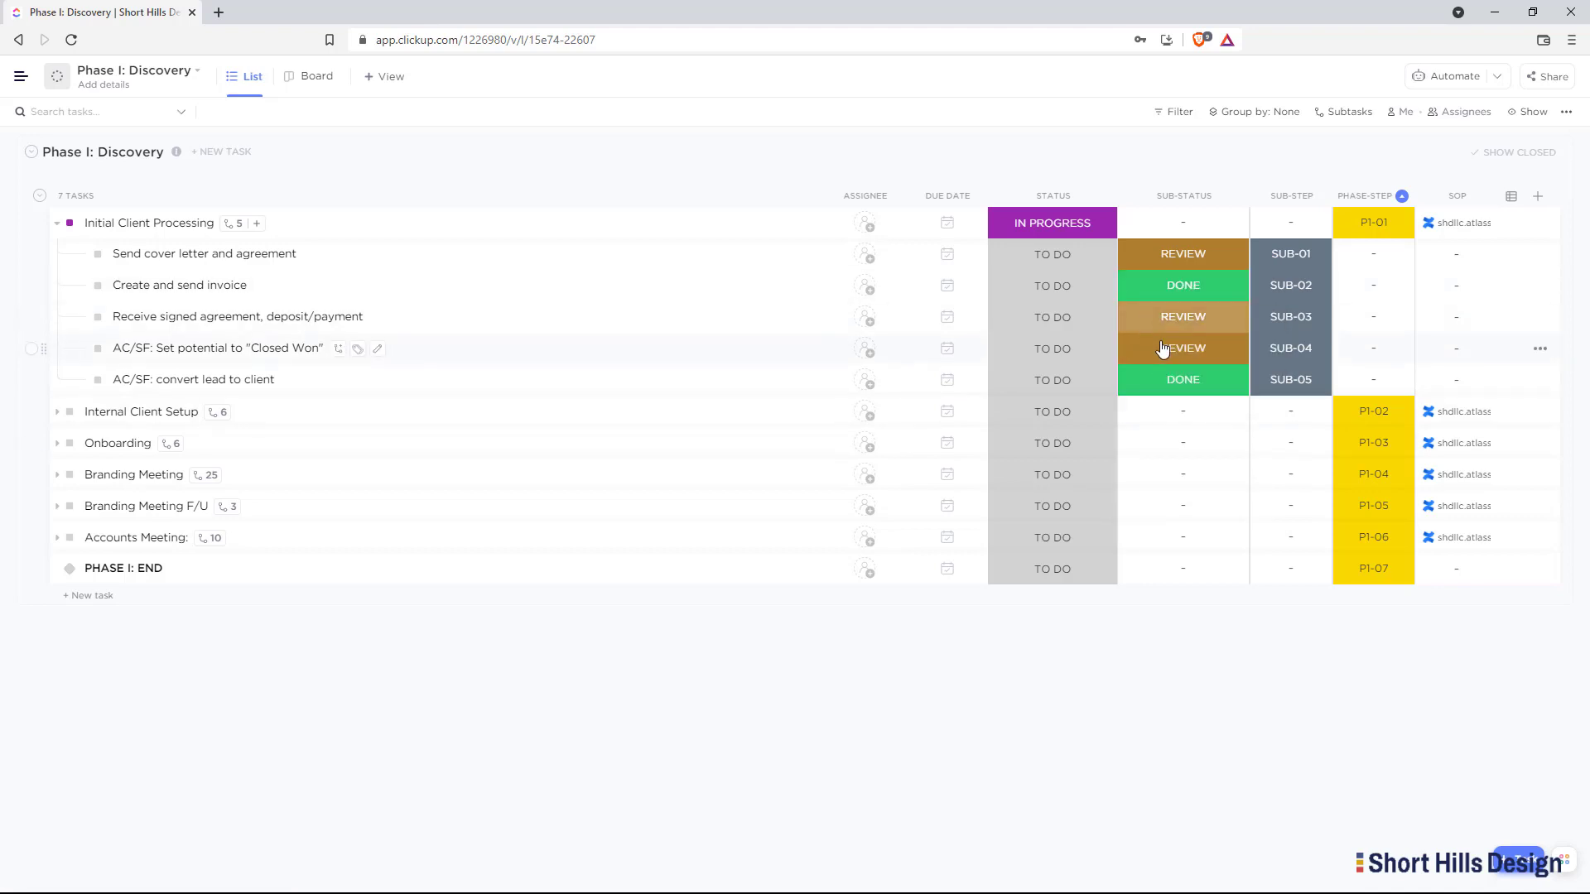
click(1163, 349)
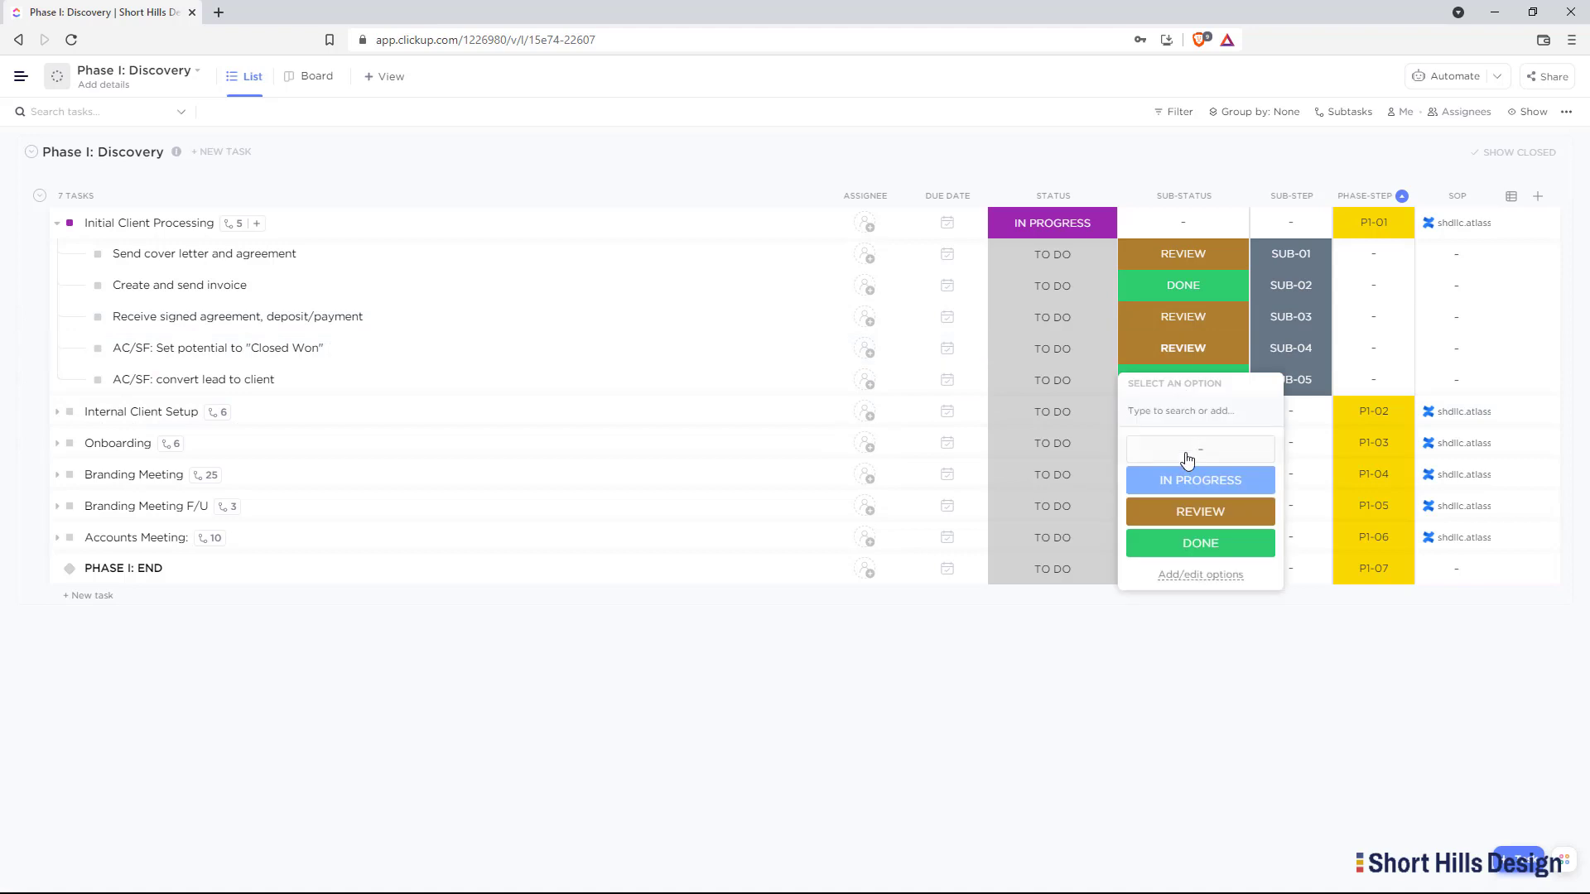
click(1188, 458)
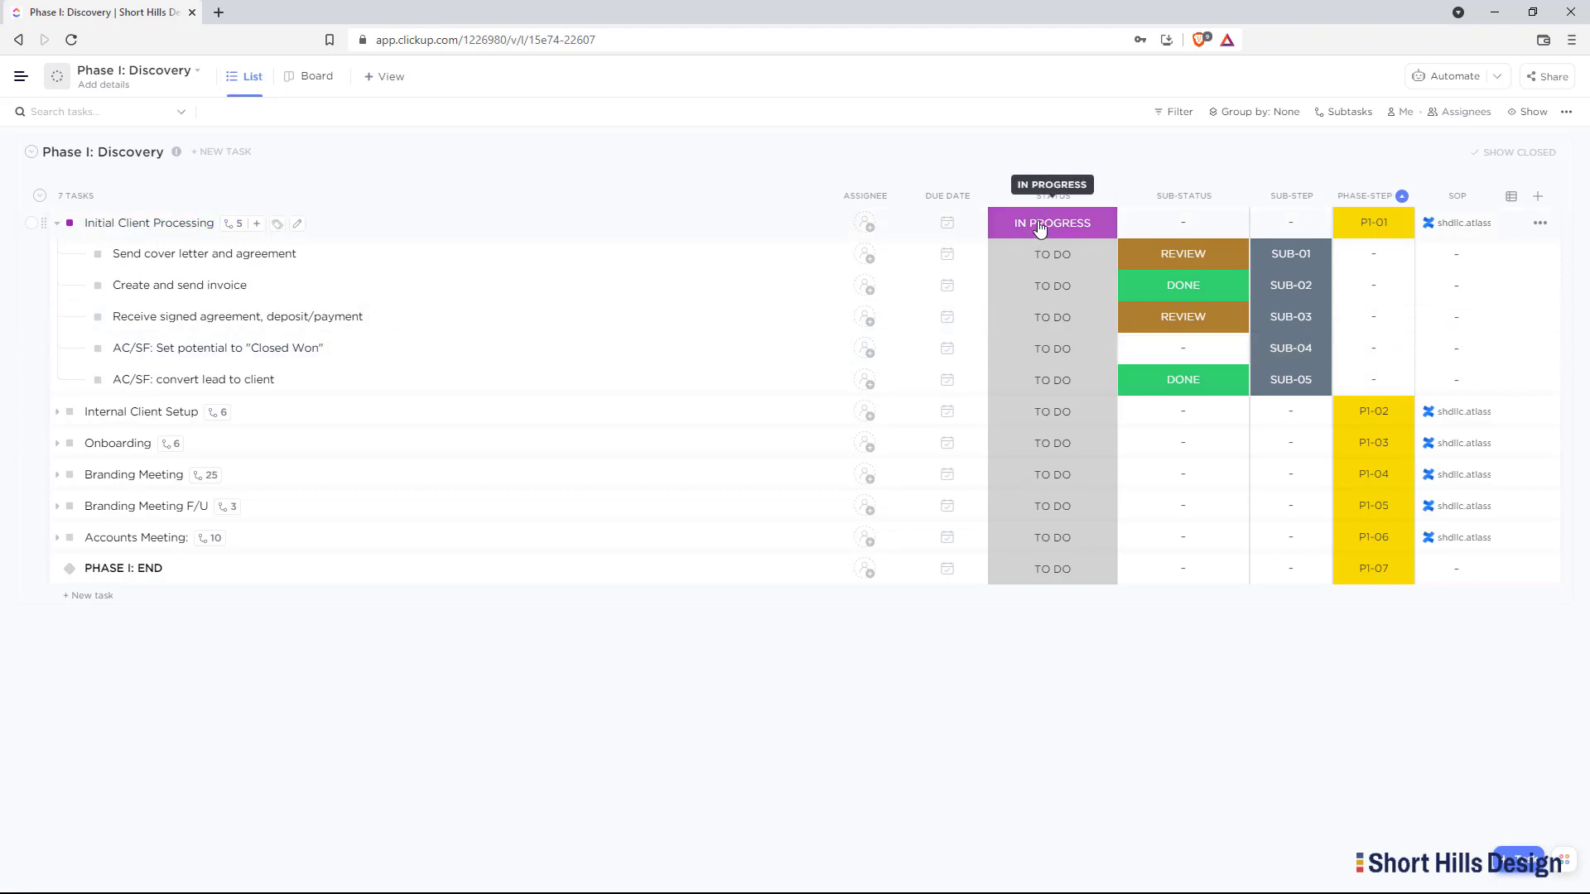
Mark the cover letter sub-status DONE, signed agreement IN PROGRESS, and clear the convert-lead sub-status
click(1164, 258)
click(1182, 416)
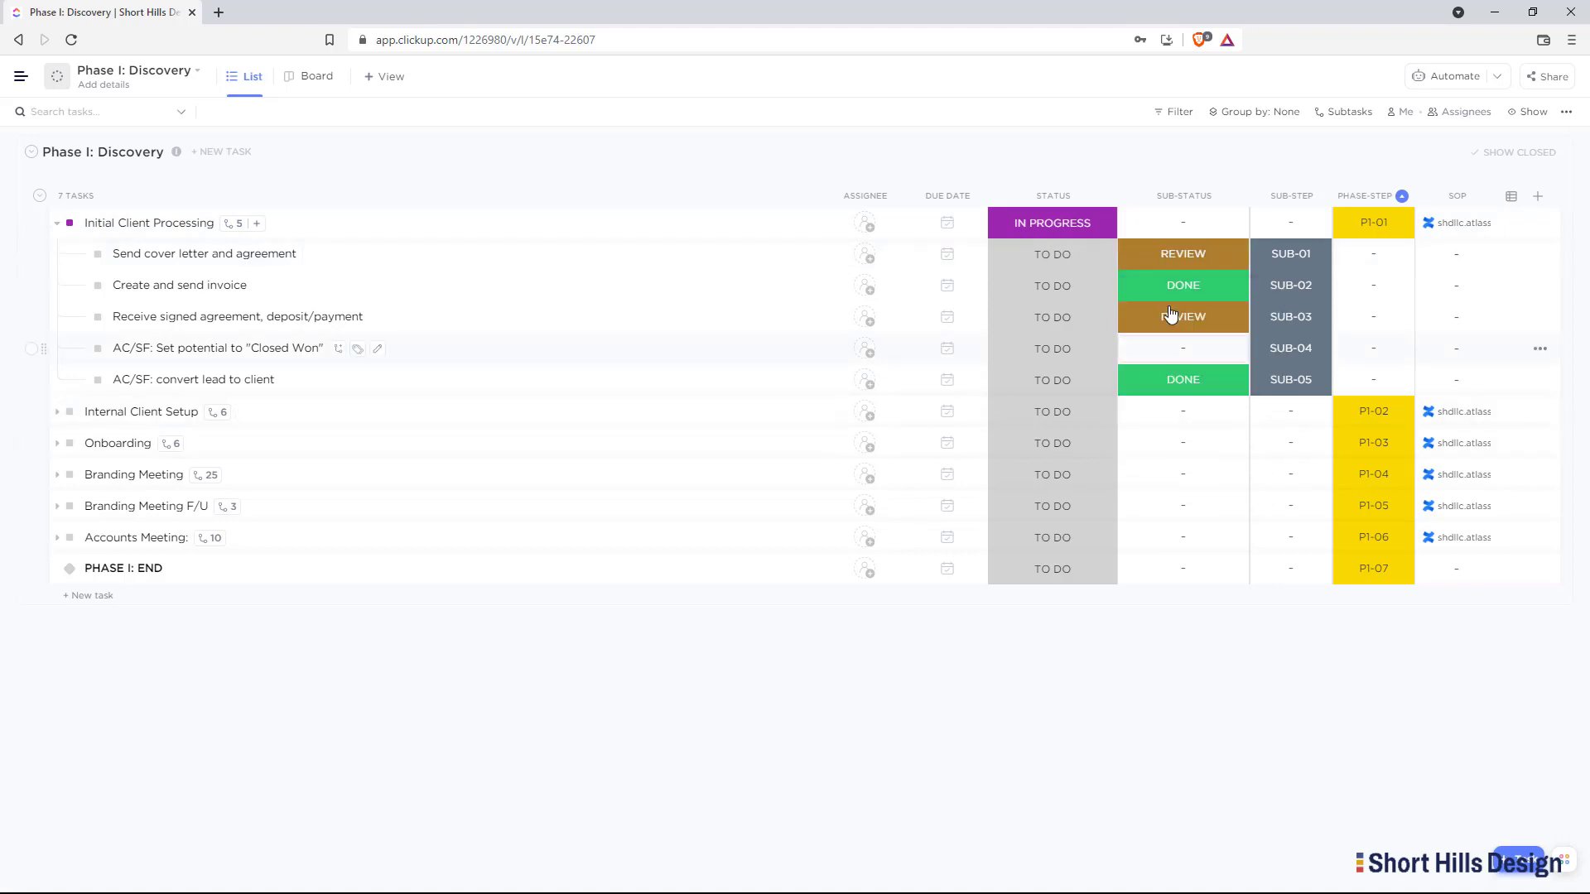
click(1164, 263)
click(1189, 451)
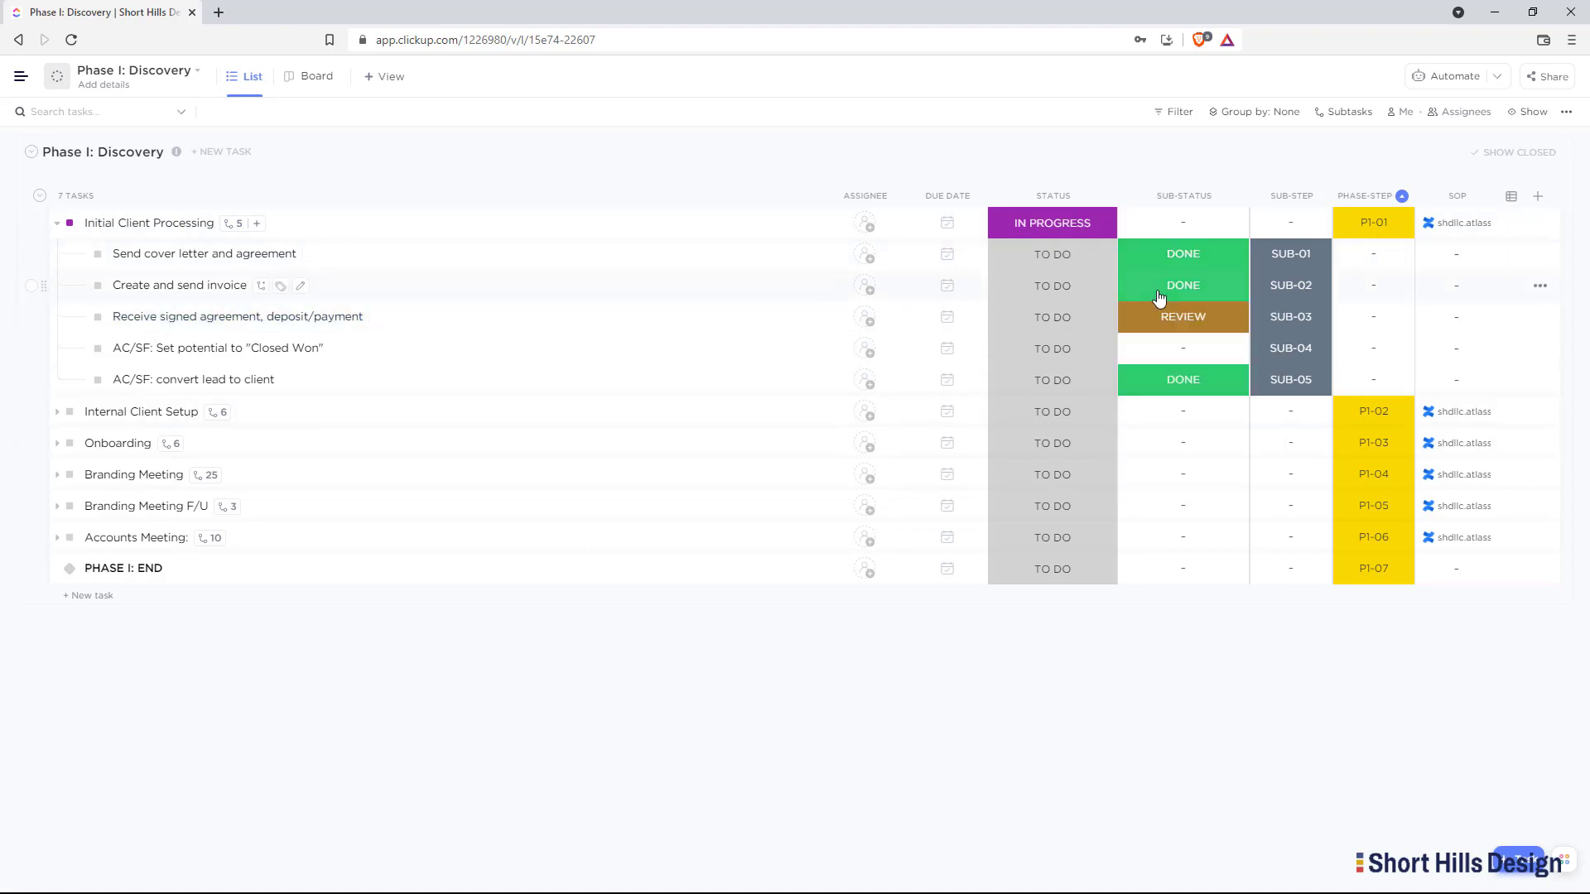
click(1164, 313)
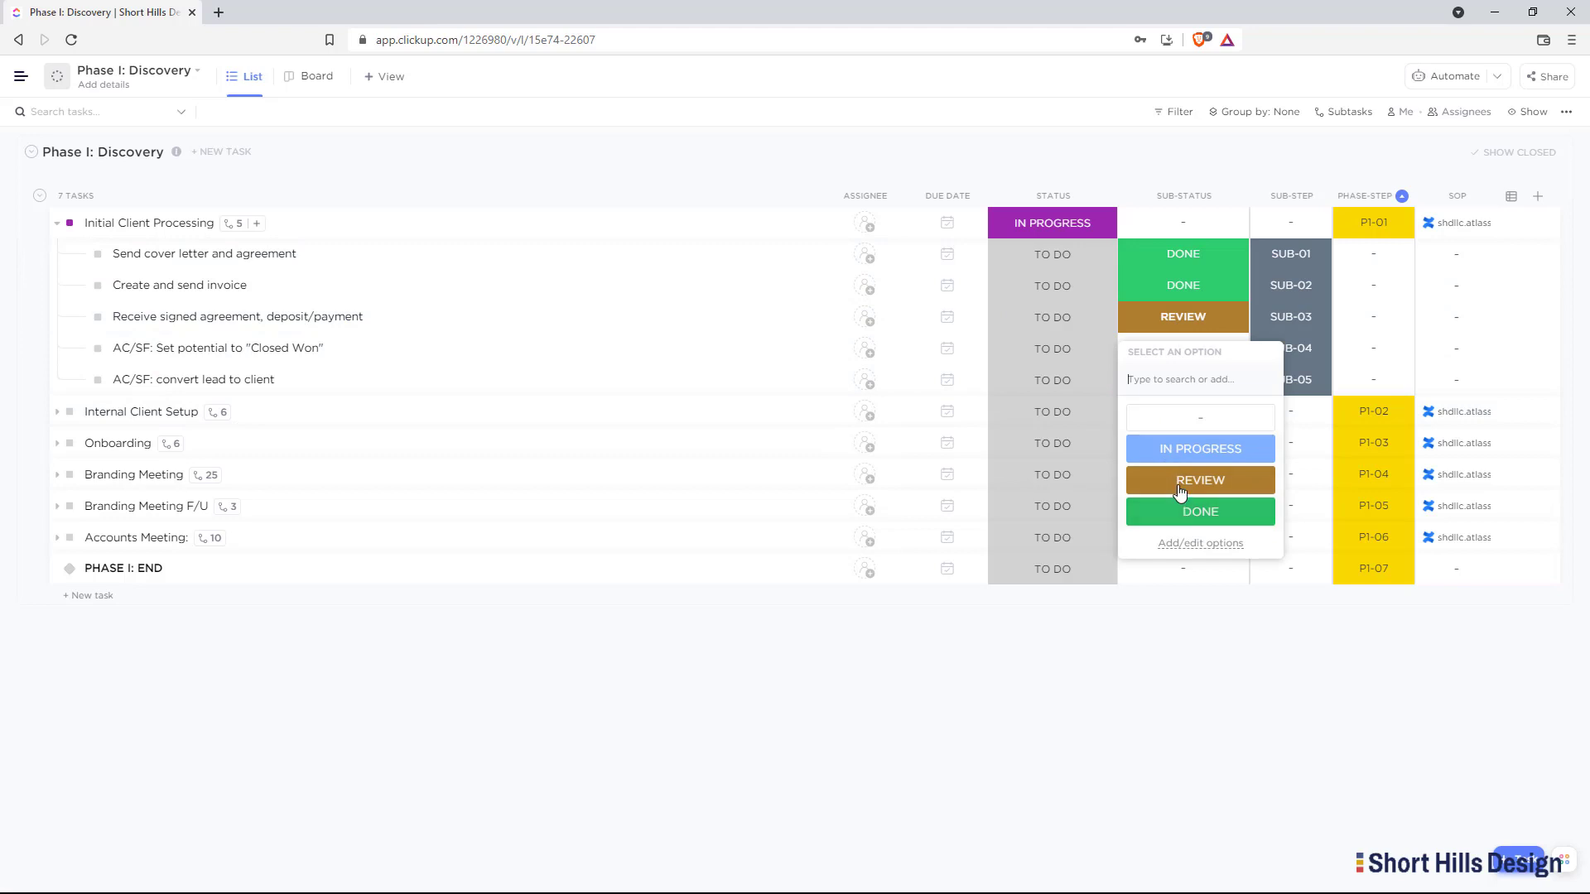
click(1183, 449)
click(1185, 385)
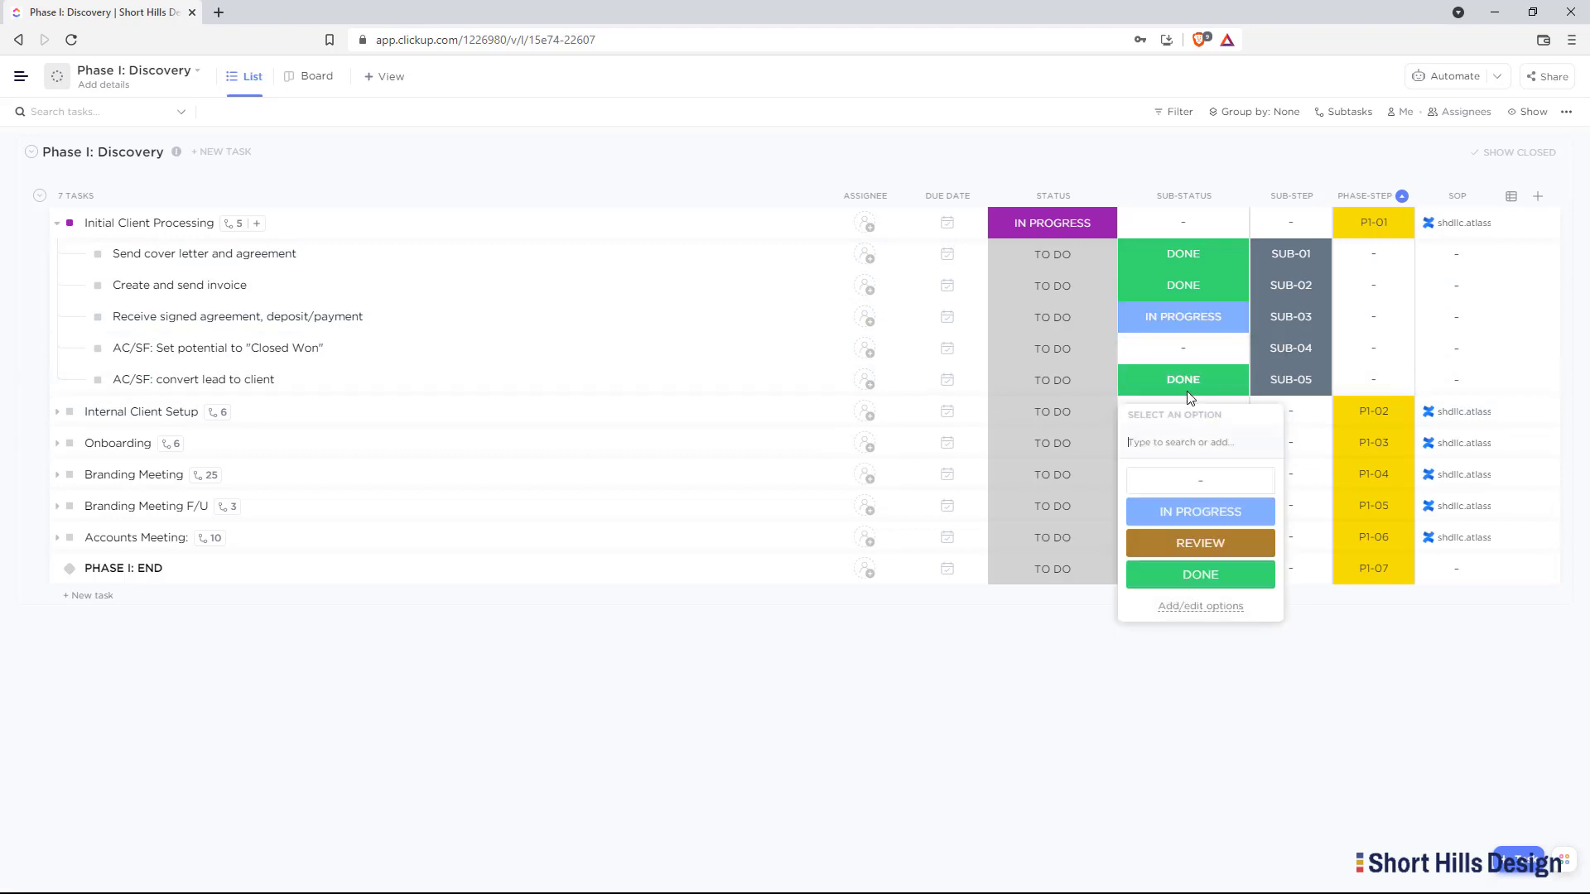
click(1200, 481)
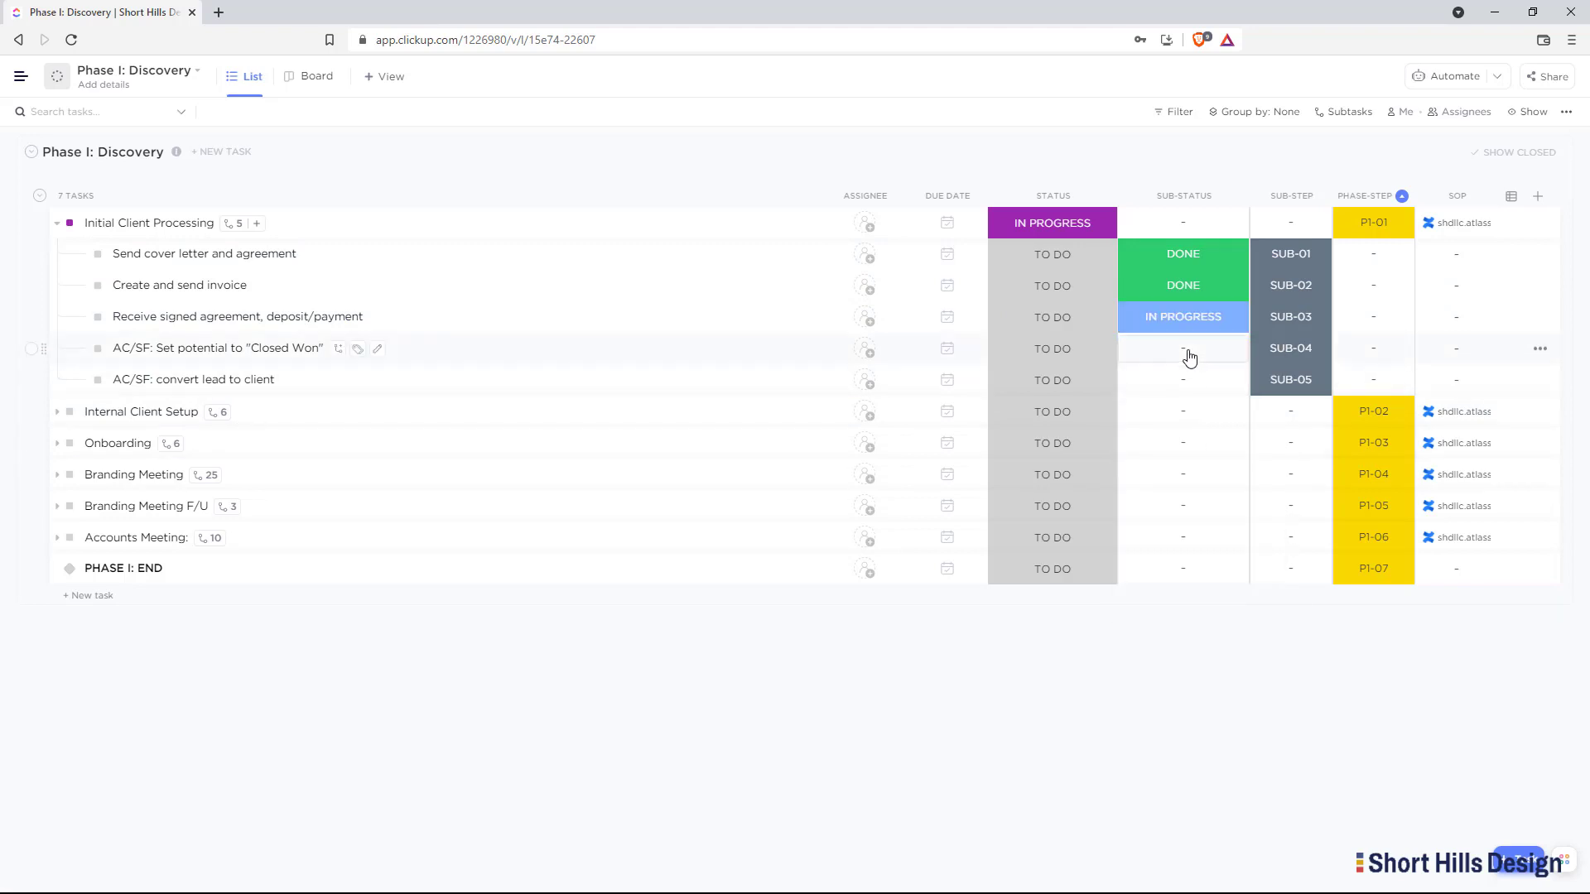
Mark the convert-lead and Closed Won sub-statuses DONE, keeping the signed agreement subtask at TO DO
click(1184, 387)
click(1184, 571)
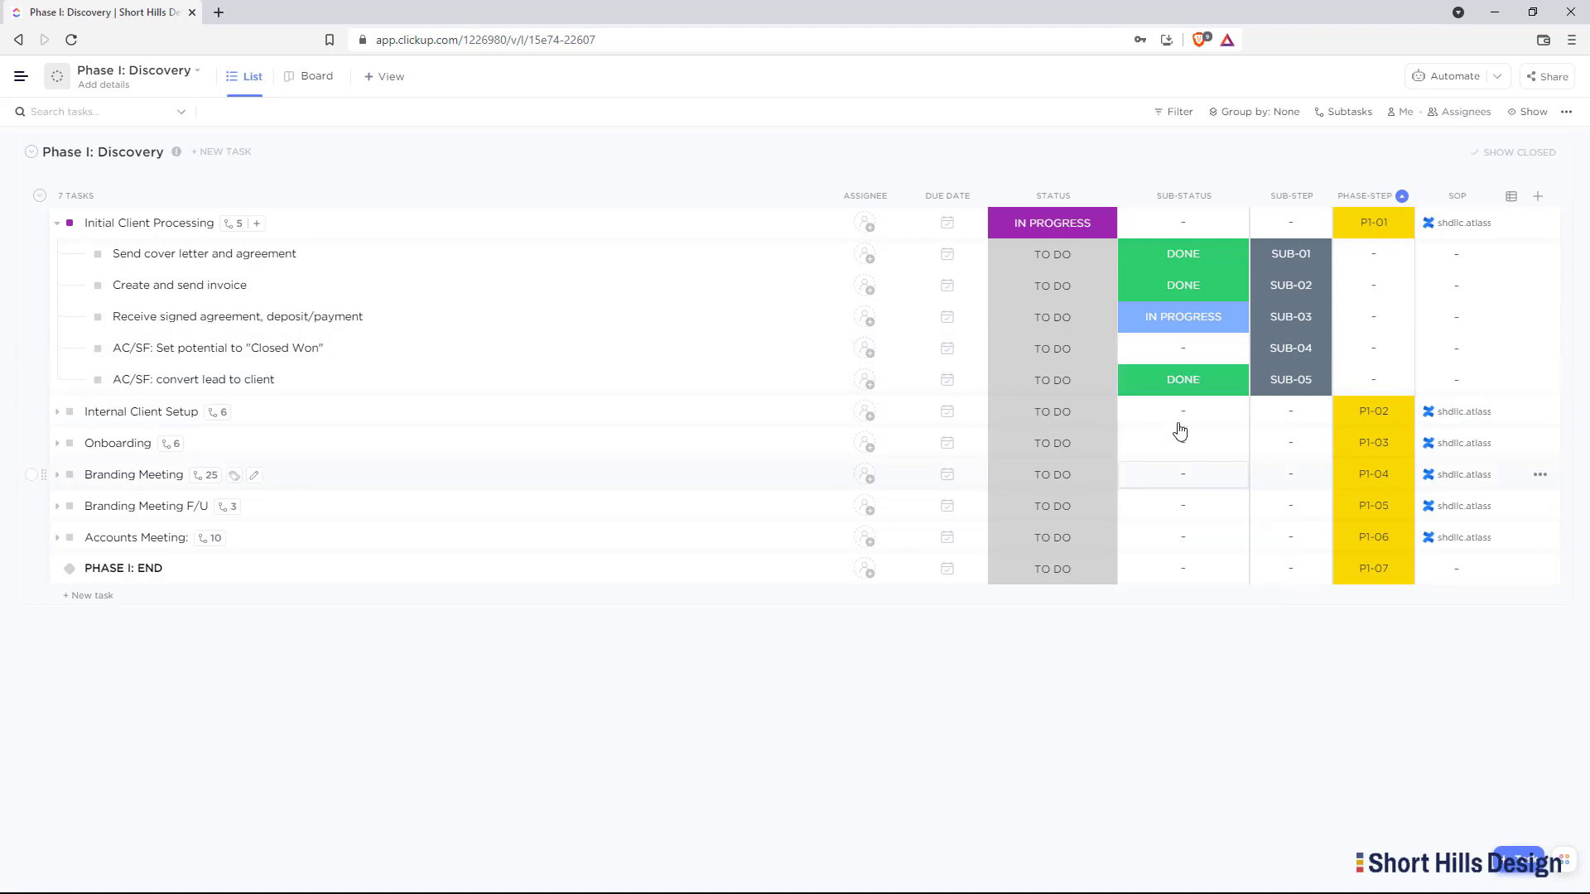
click(1172, 365)
click(1205, 545)
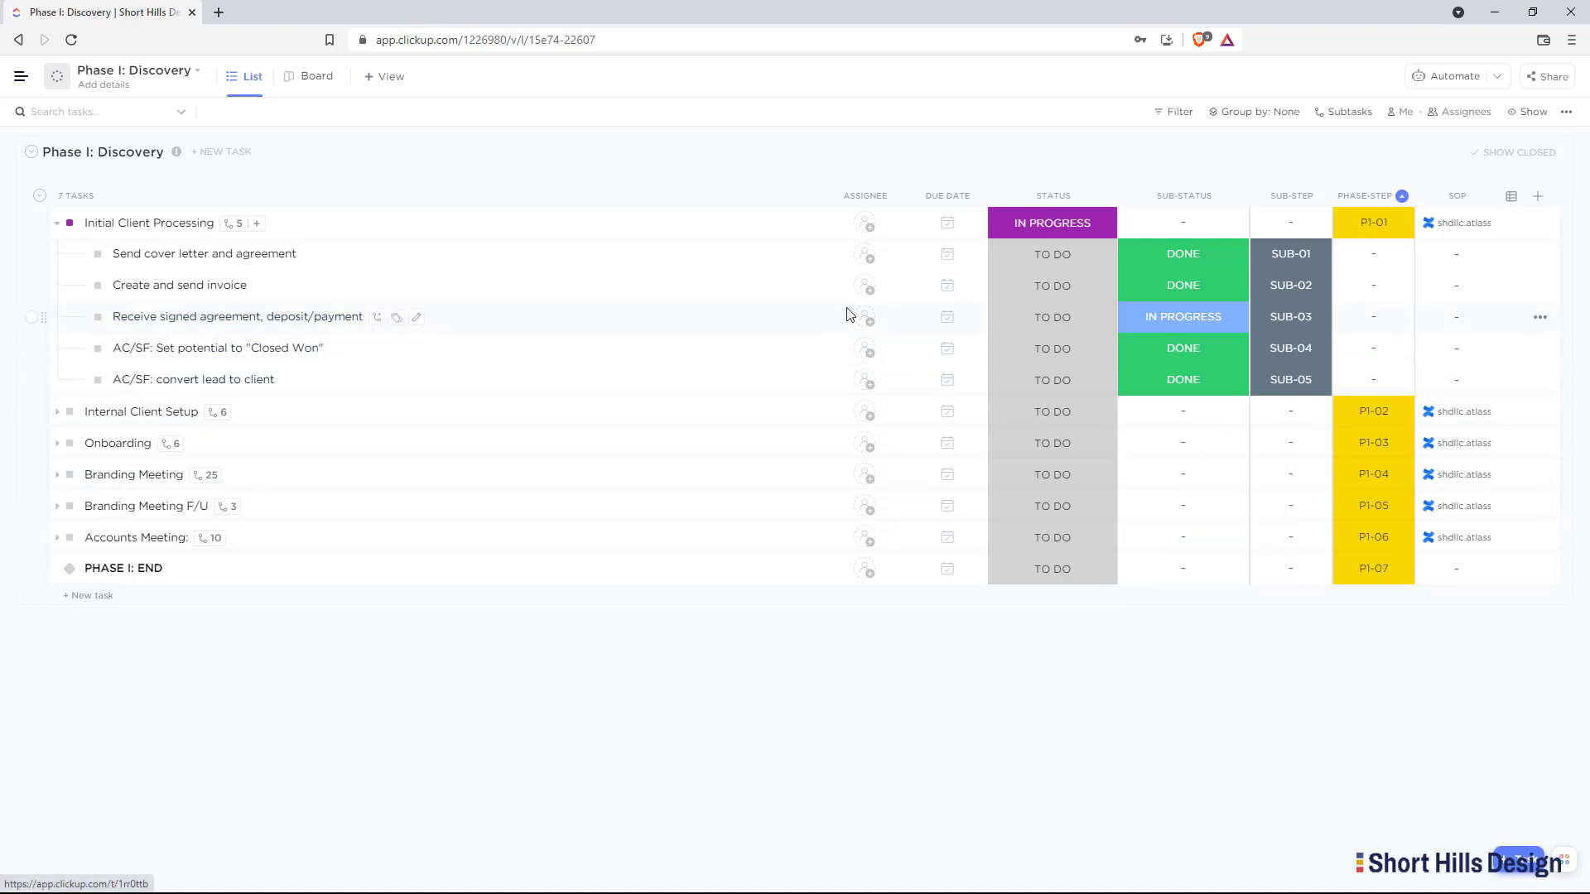
click(1037, 319)
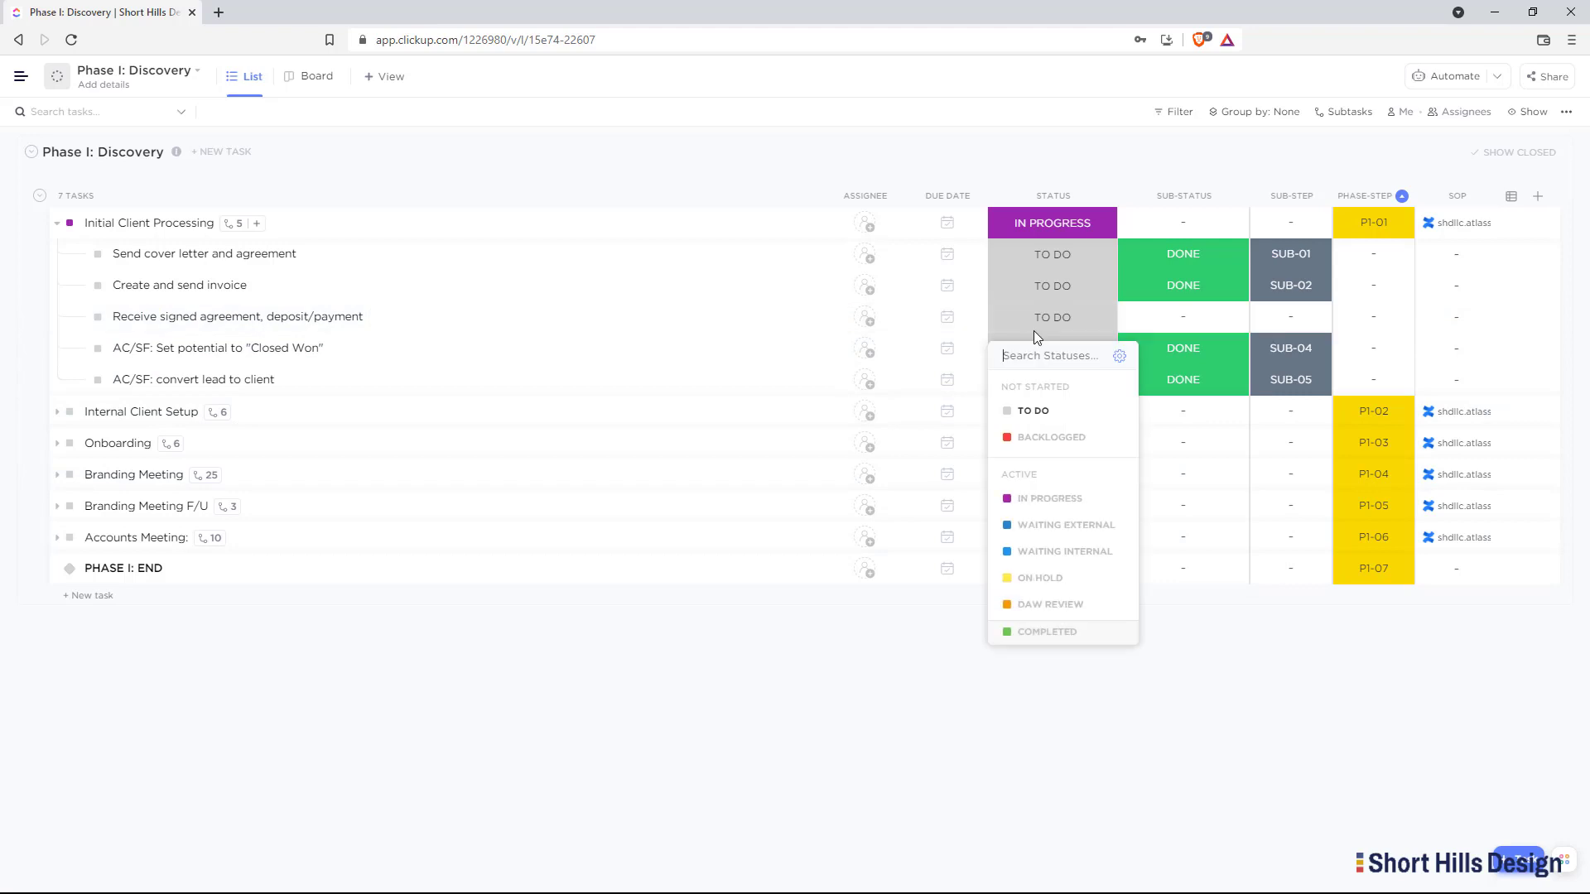
click(1043, 525)
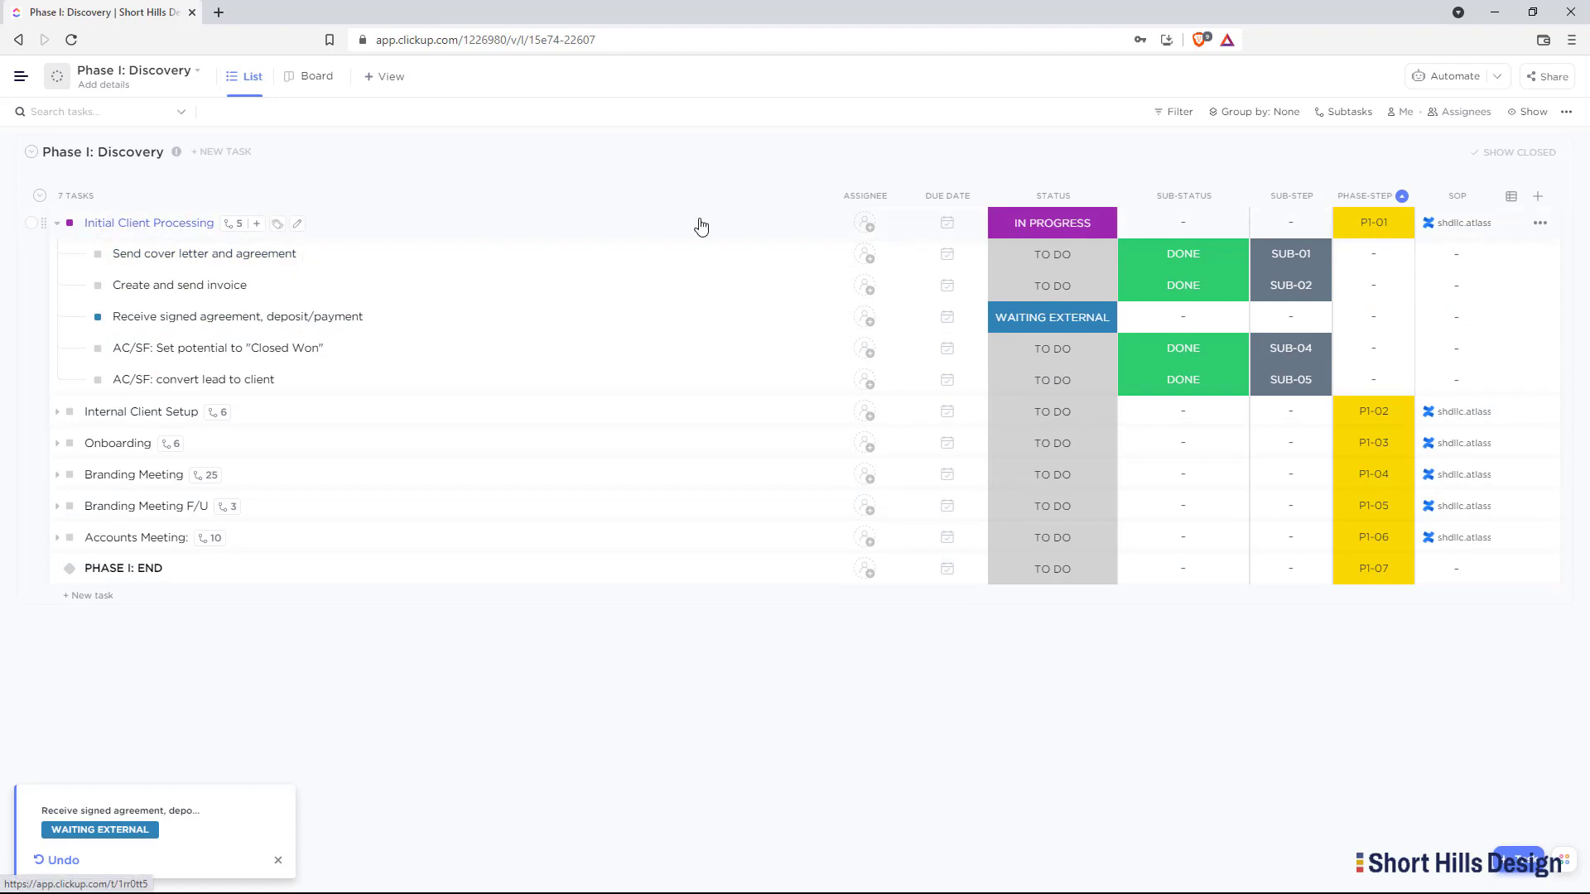
click(1045, 318)
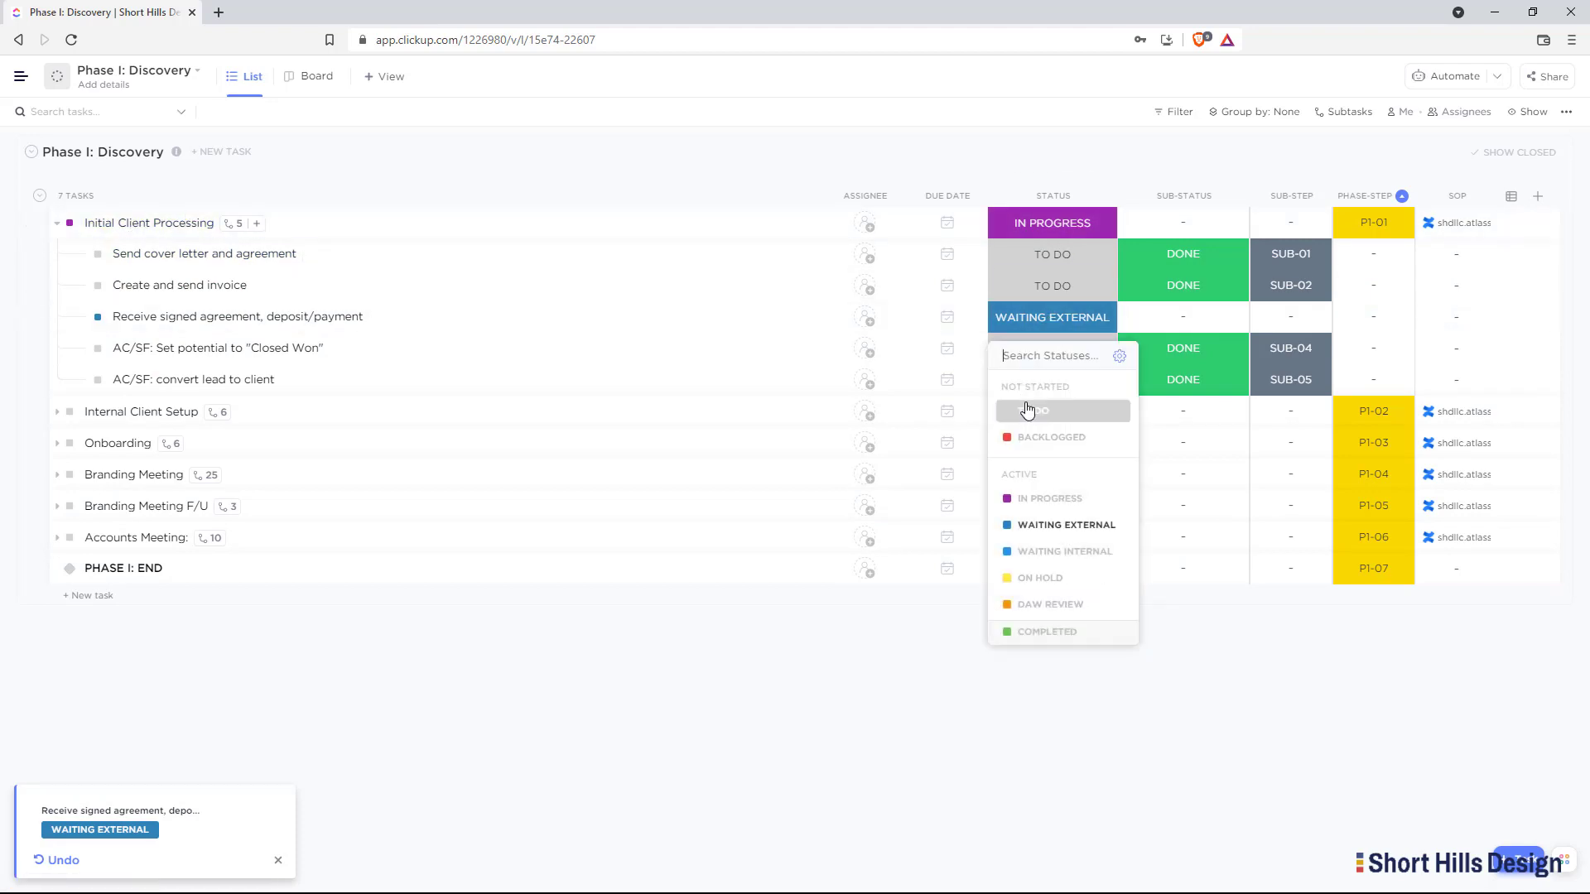
click(1027, 410)
Set Initial Client Processing to WAITING EXTERNAL and collapse its subtasks
click(1030, 253)
click(1029, 229)
click(1030, 229)
click(1066, 429)
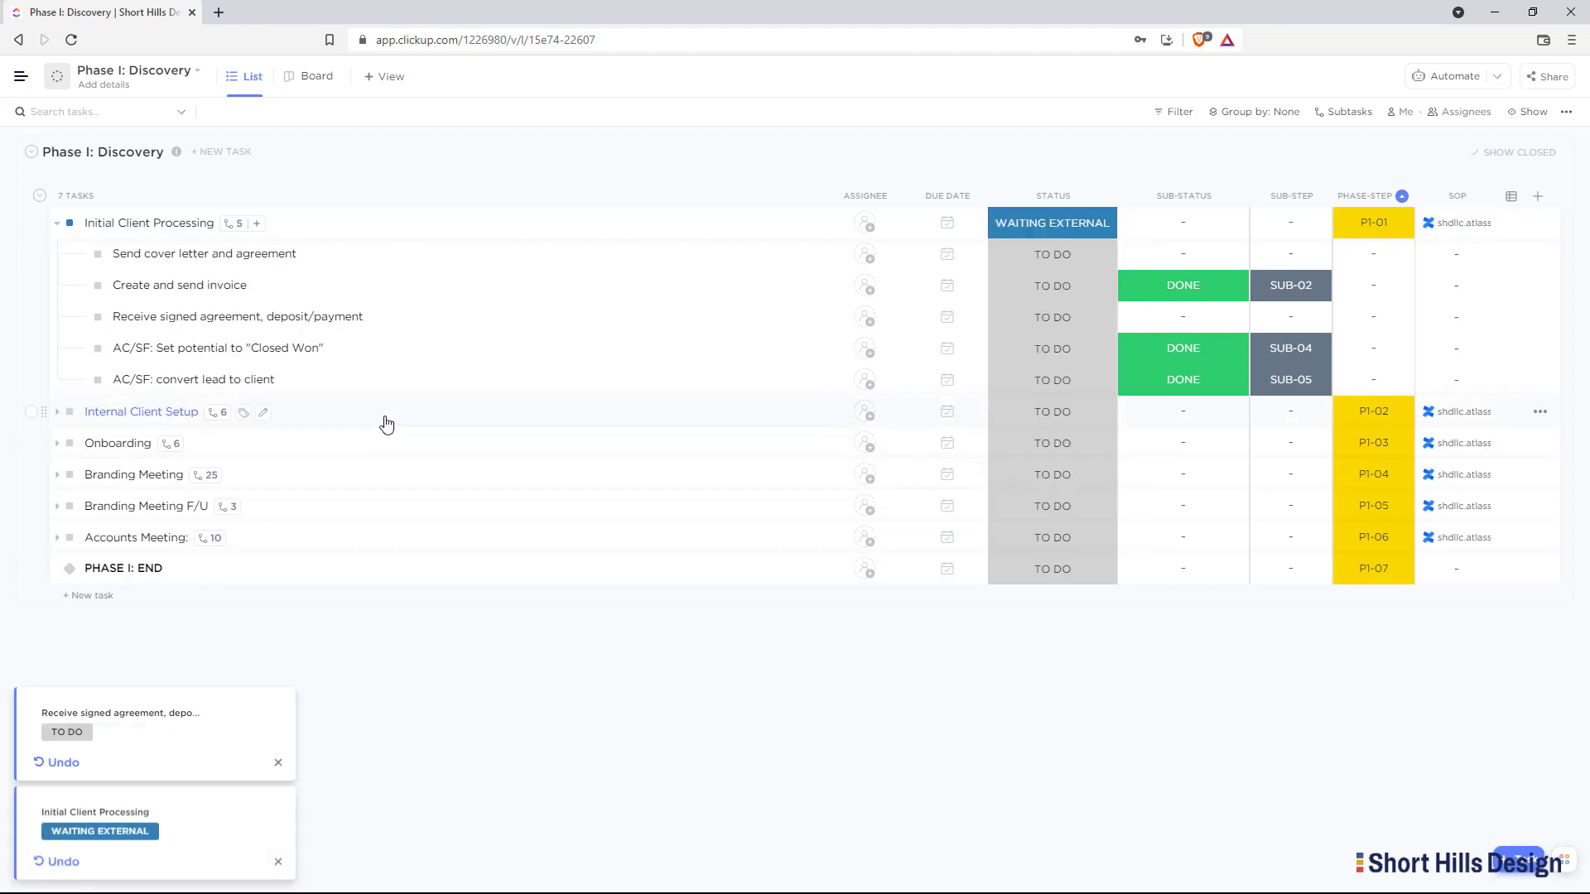
click(58, 225)
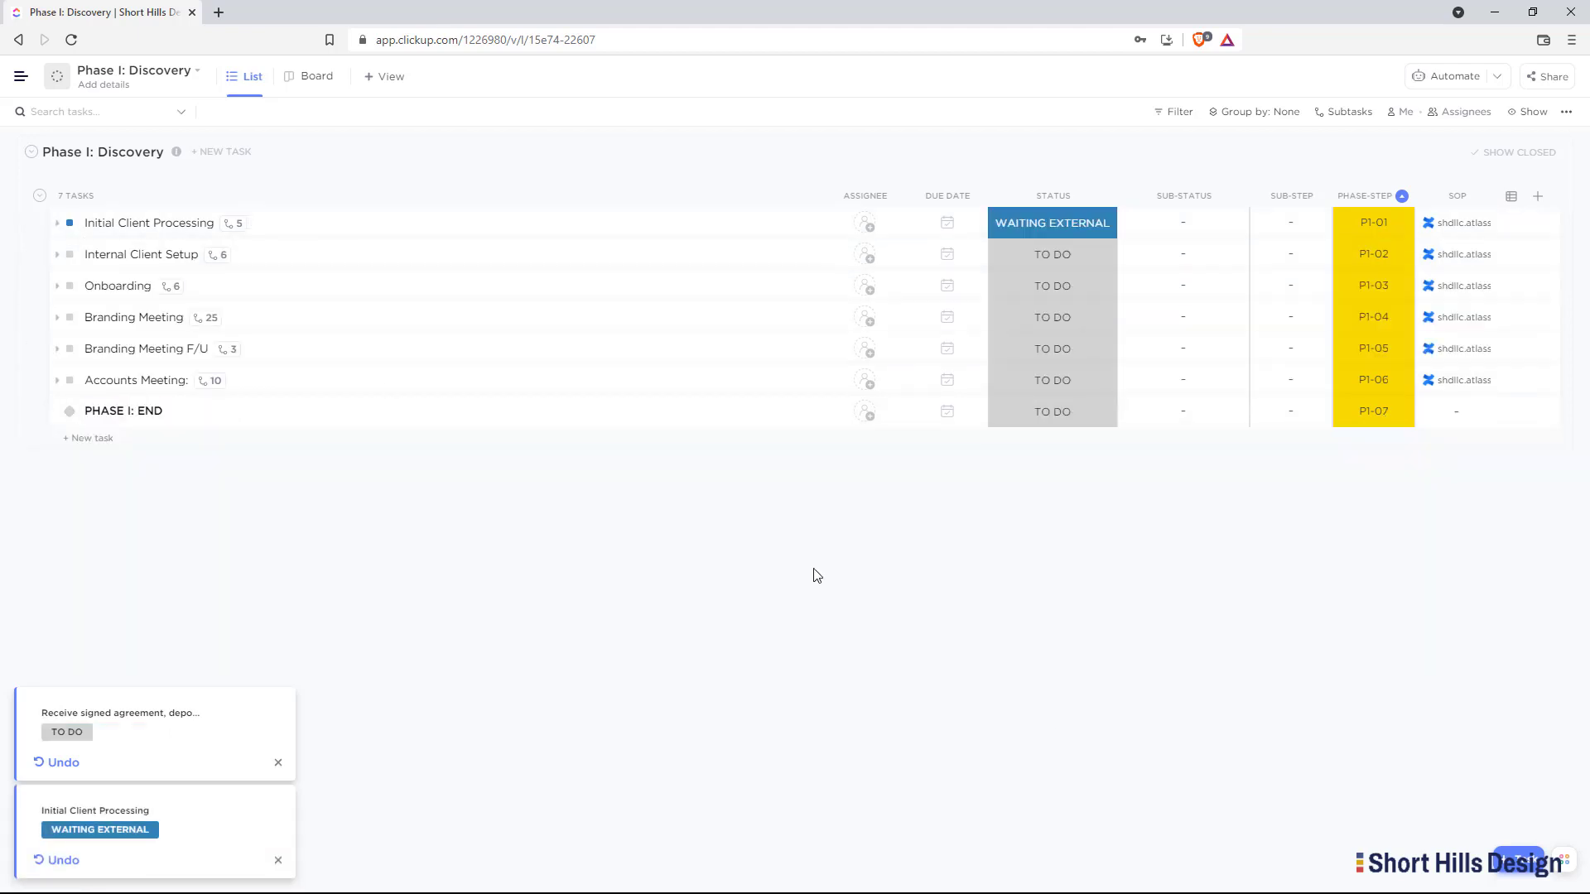
Expand Initial Client Processing and give Send cover letter and agreement the sub-step SUB-01
click(57, 226)
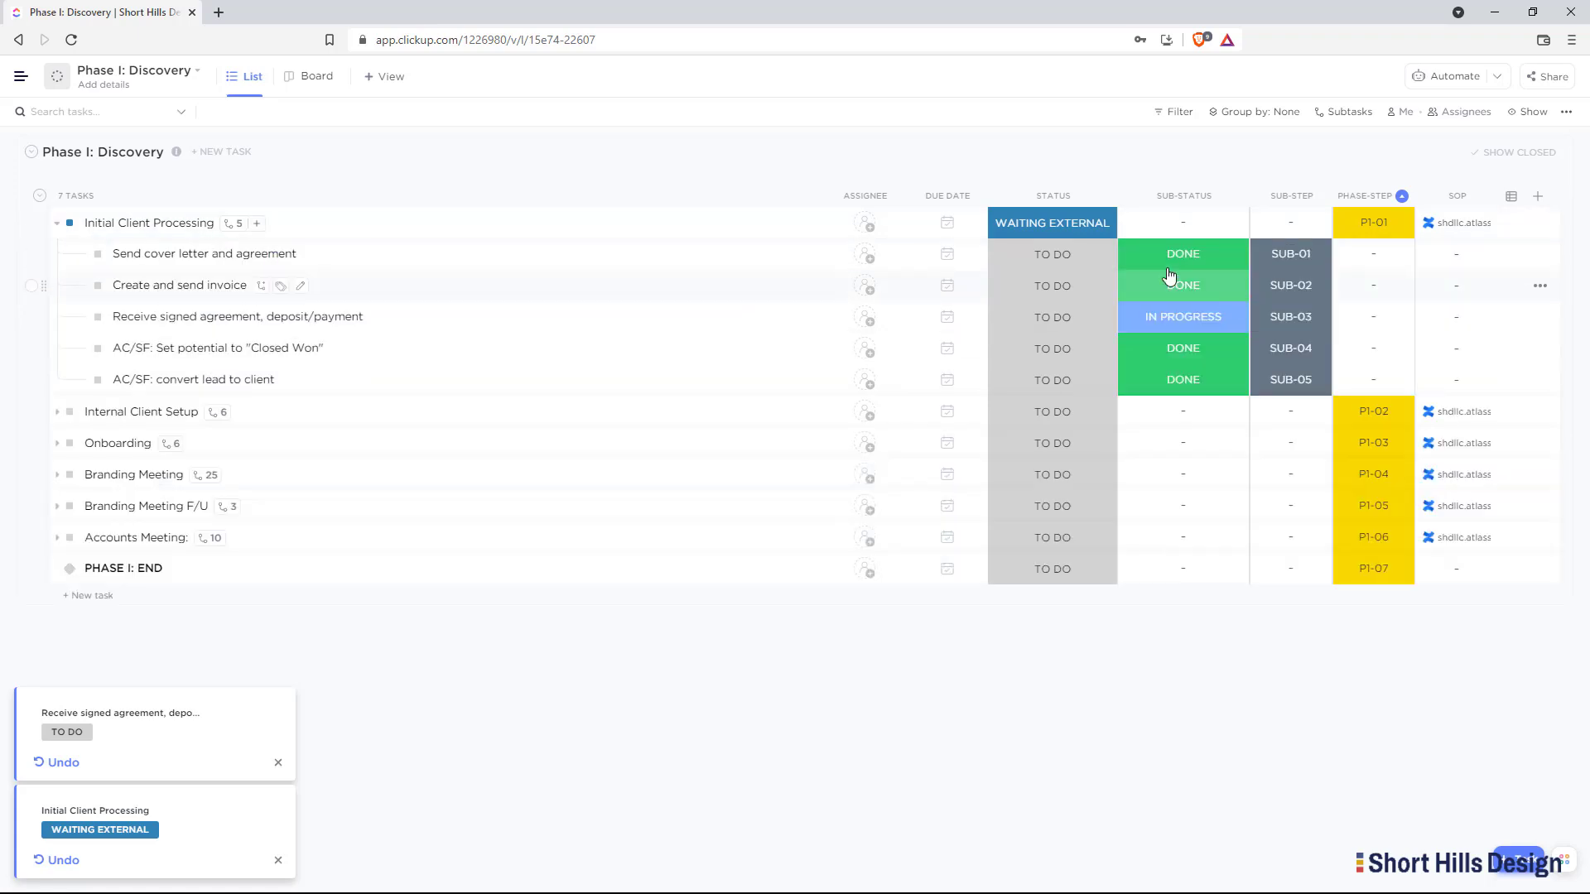
click(1033, 254)
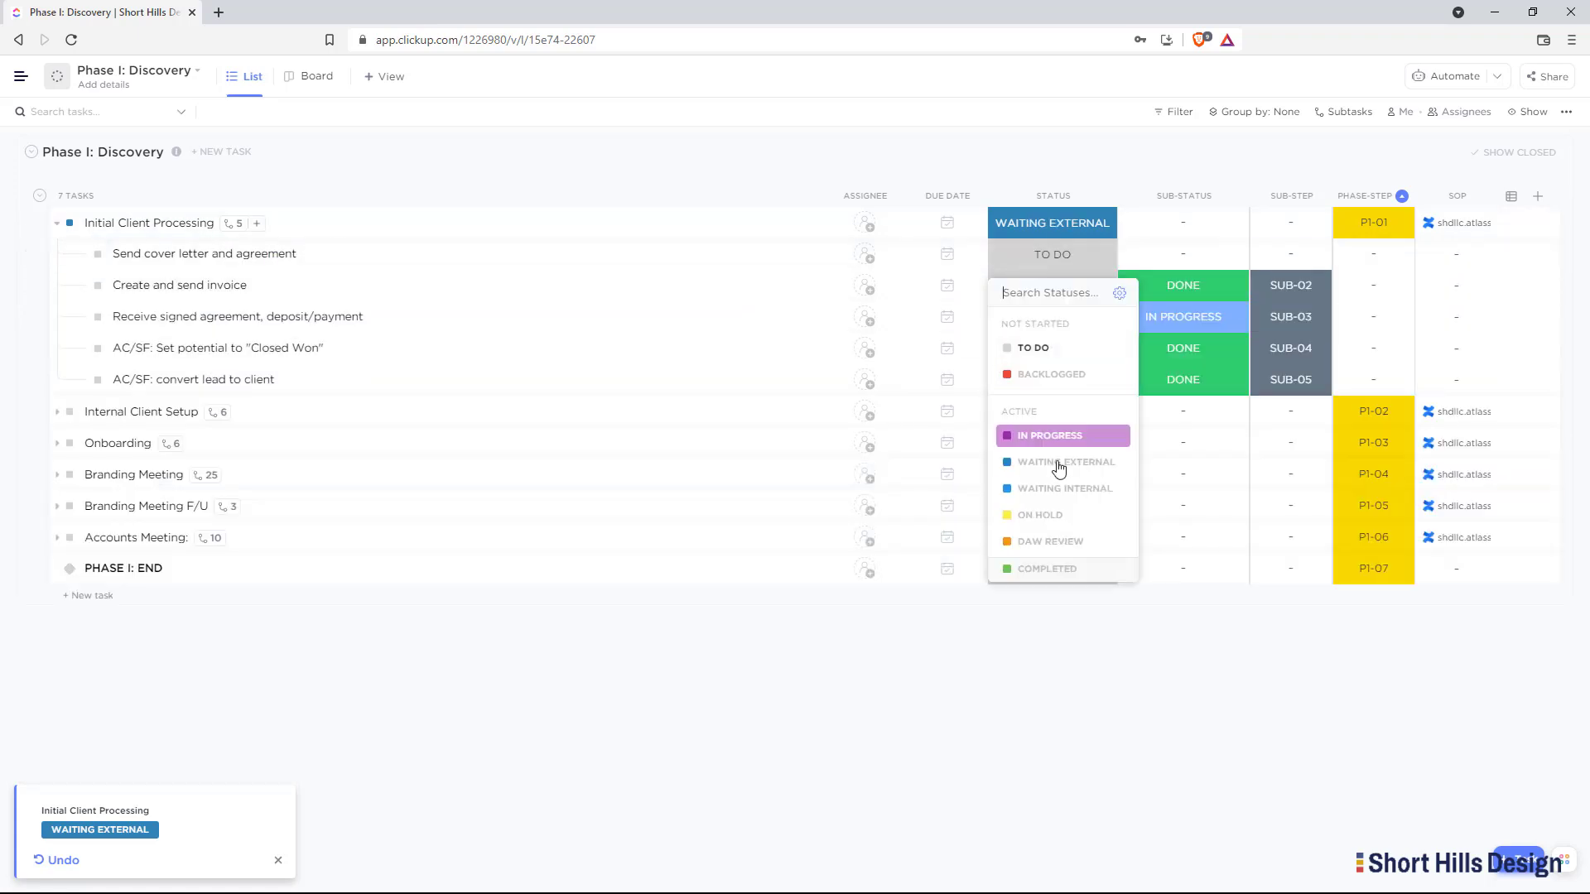
click(1033, 649)
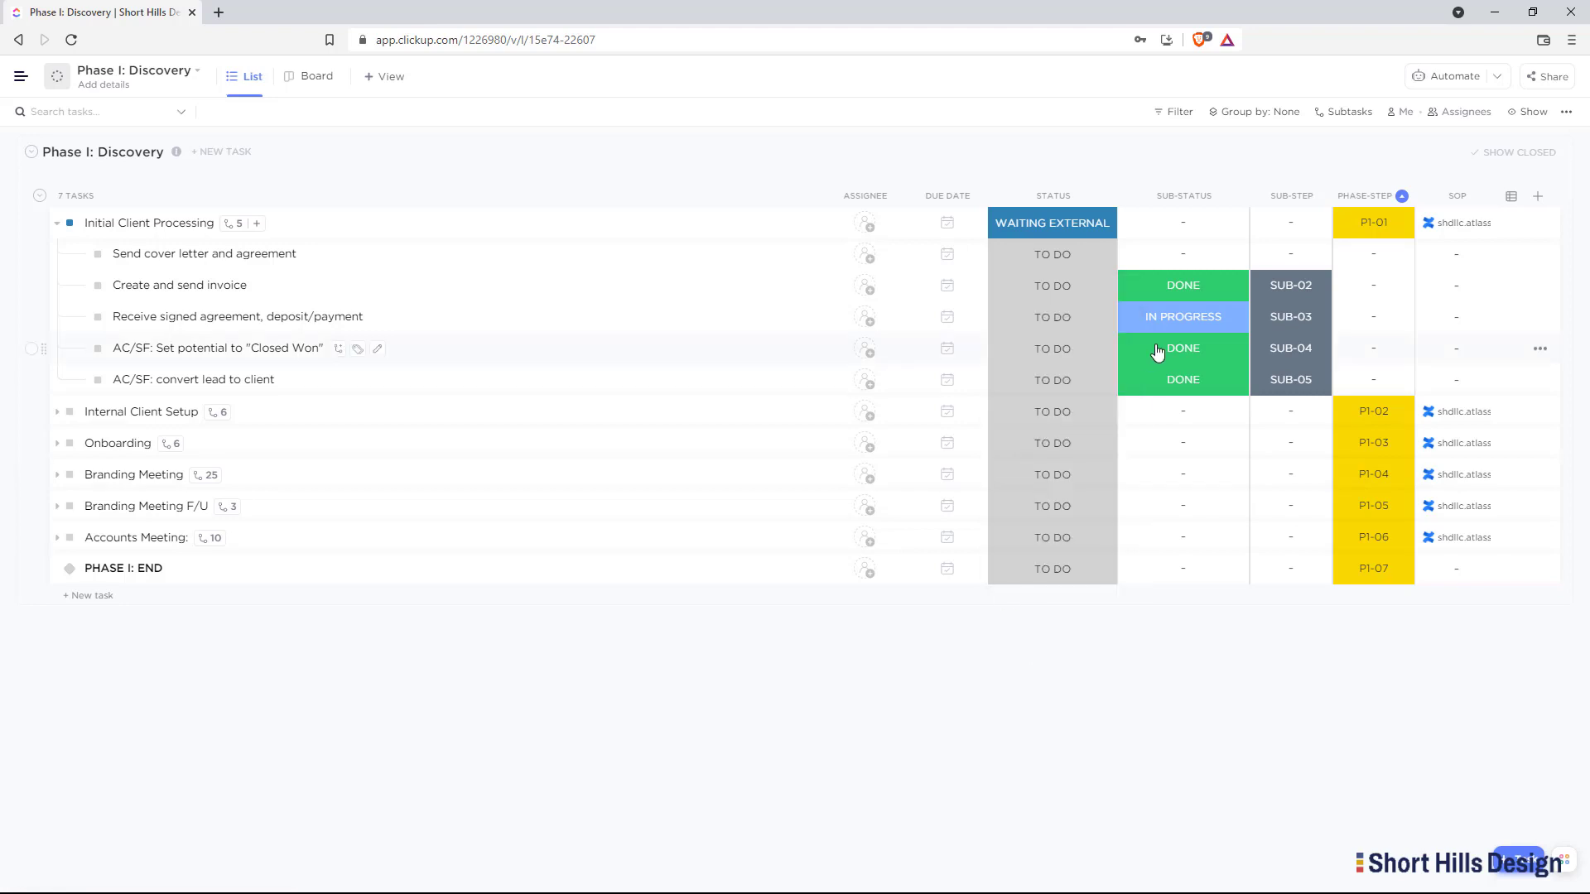
click(1180, 325)
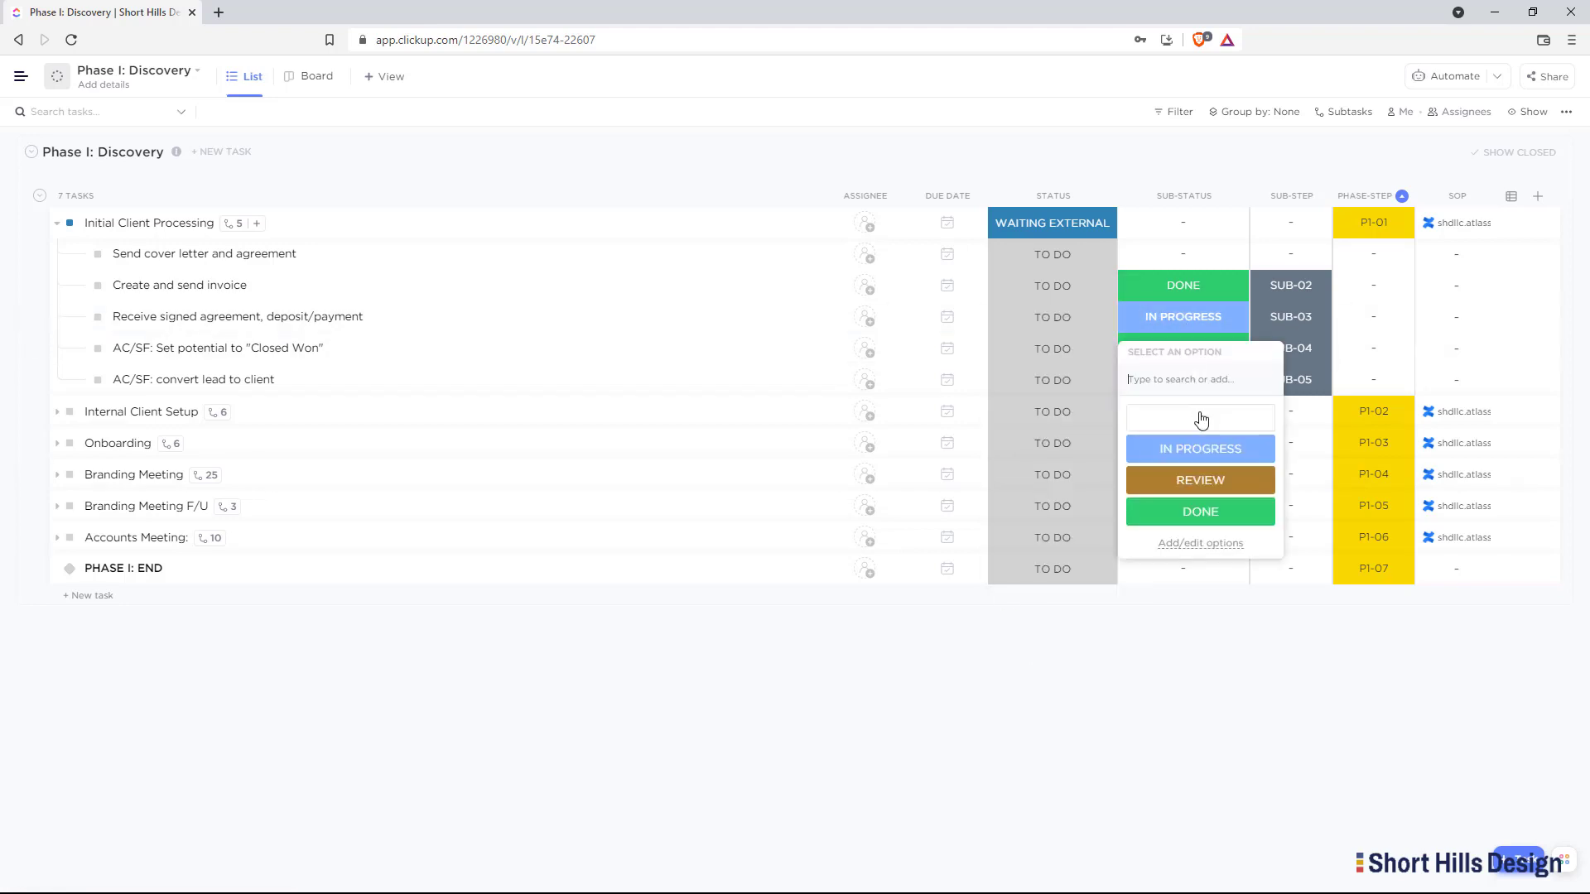
click(1209, 627)
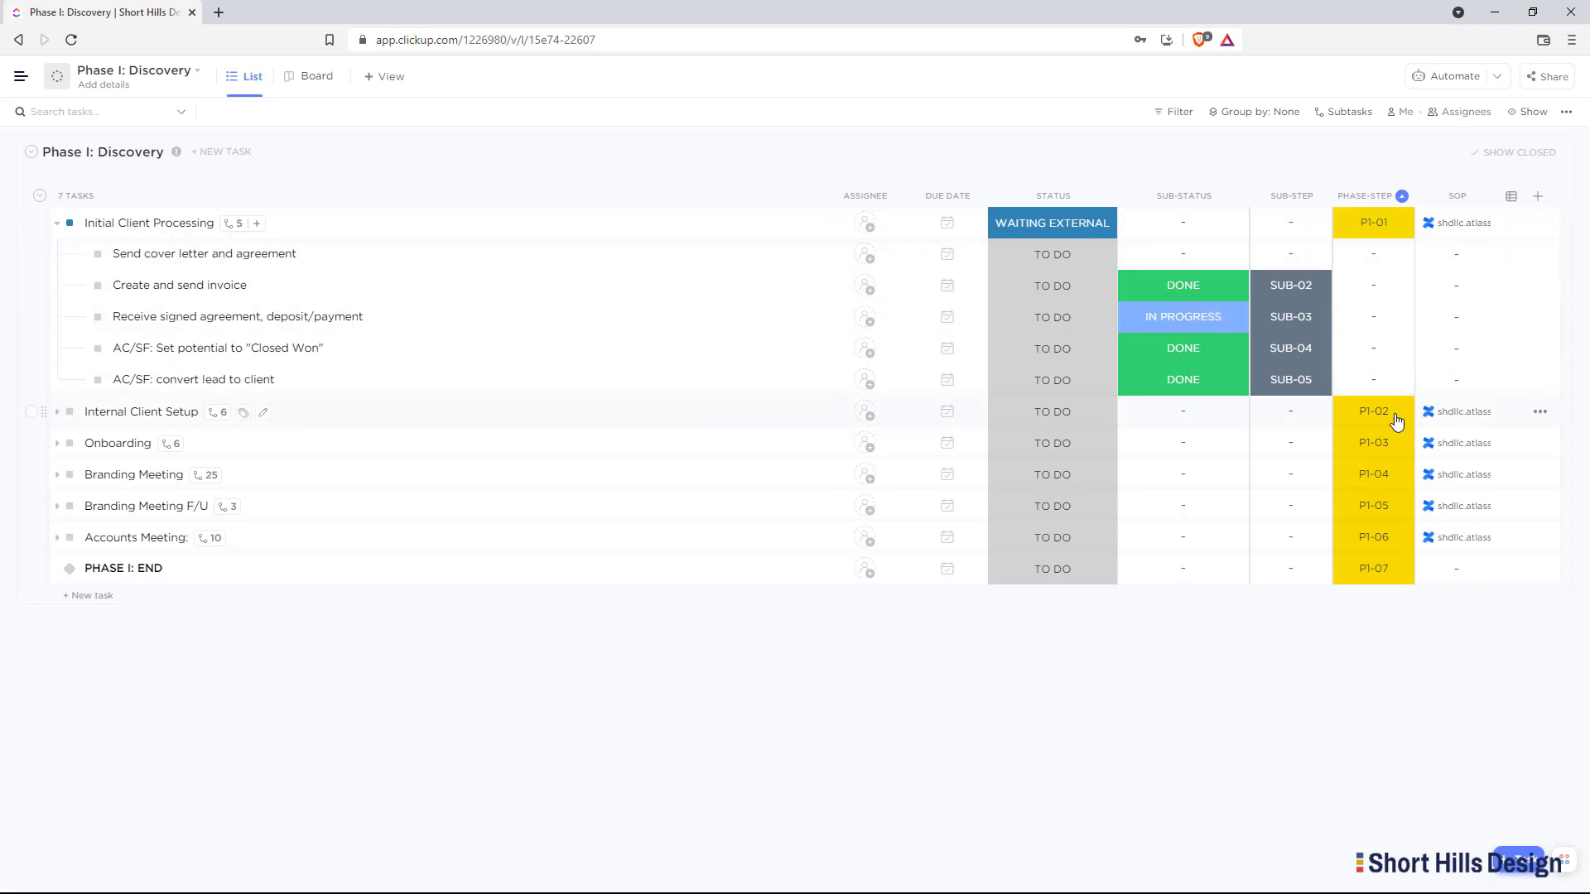
click(1297, 257)
click(1302, 393)
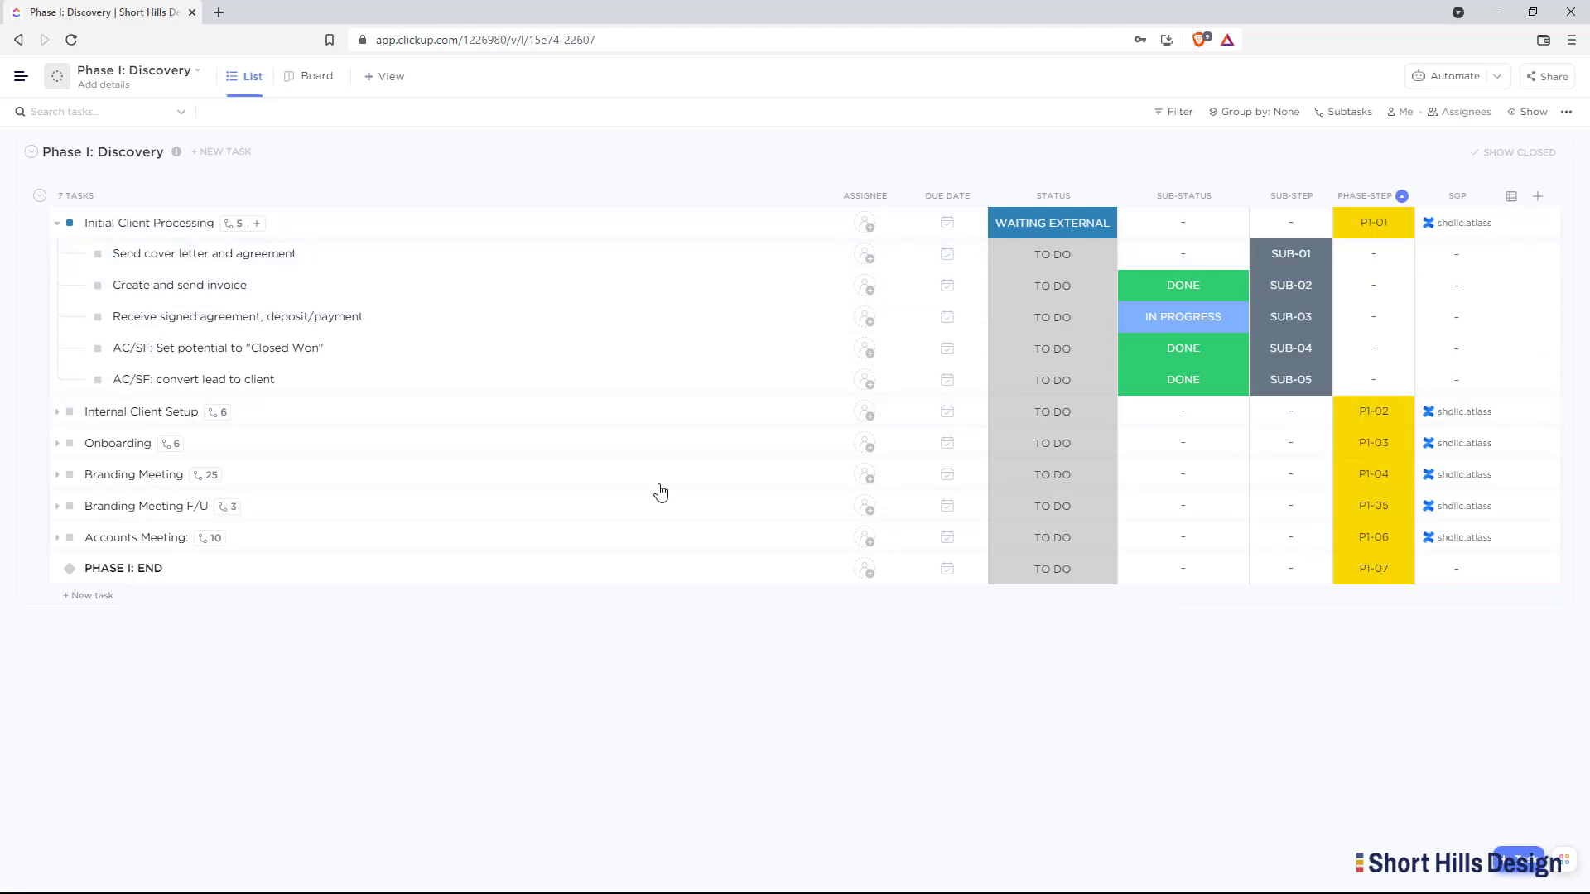
Clear the sub-statuses of the invoice, third and fourth subtasks
click(1193, 291)
click(1197, 379)
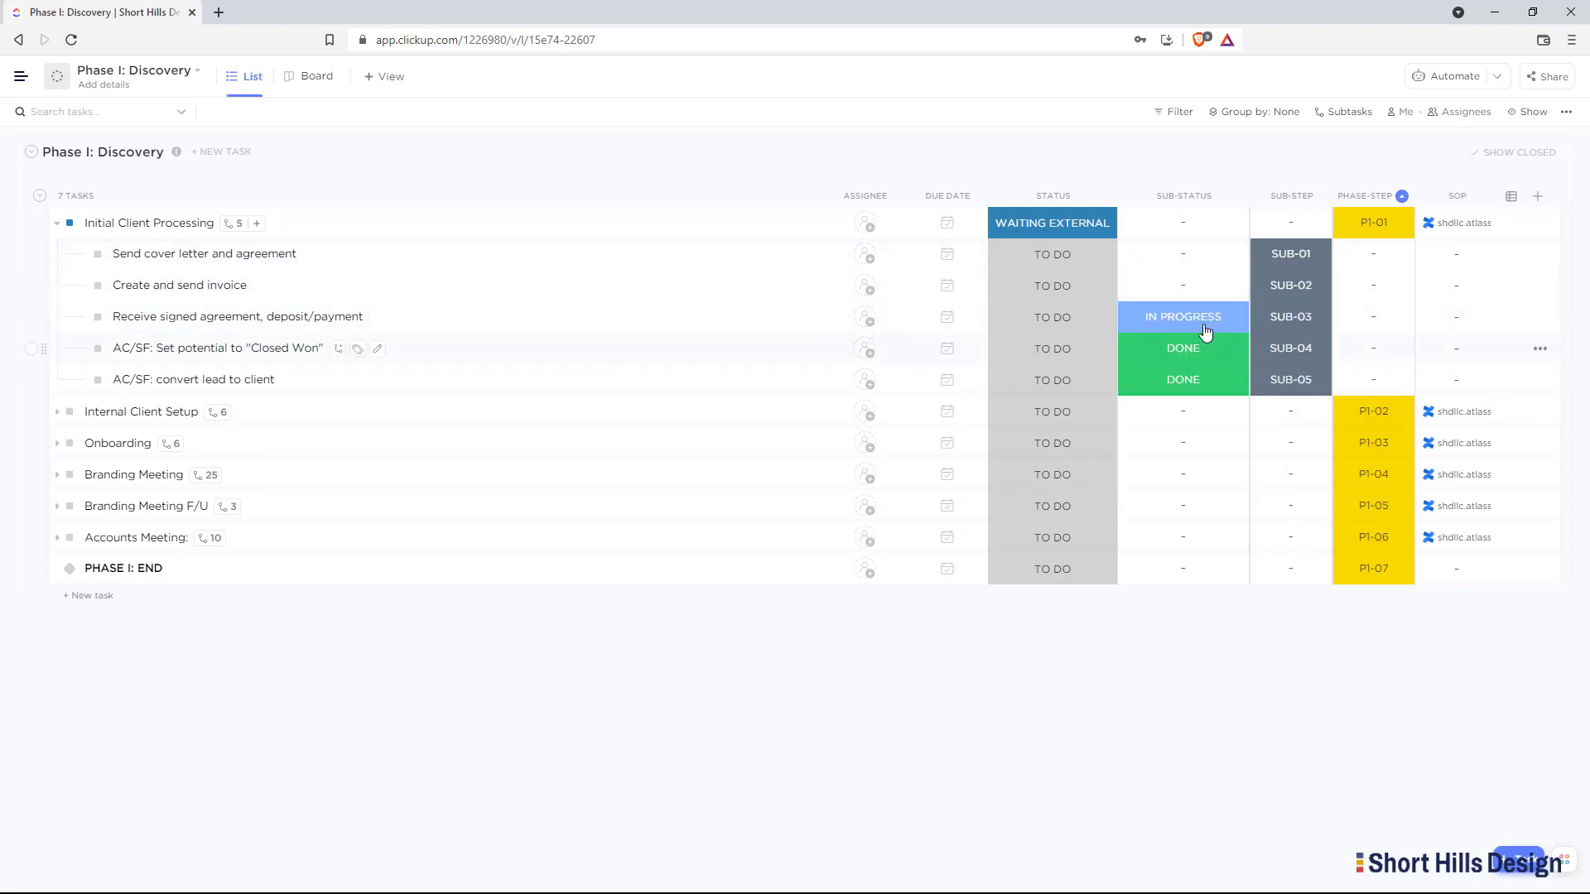
click(1205, 326)
click(1202, 389)
click(1204, 378)
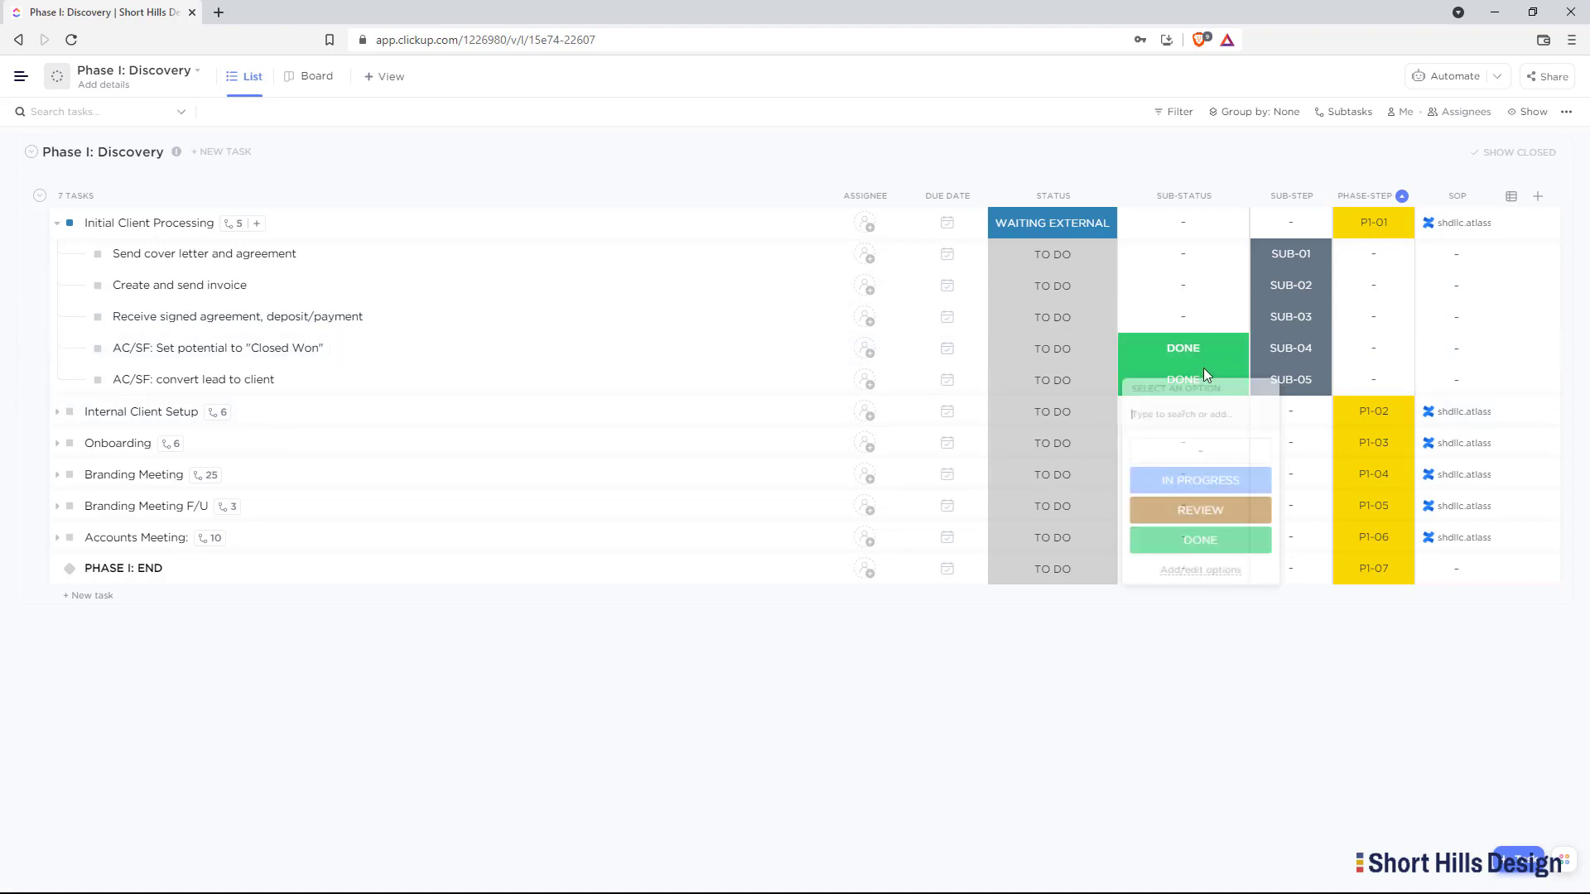
click(1182, 454)
click(1182, 447)
click(1182, 444)
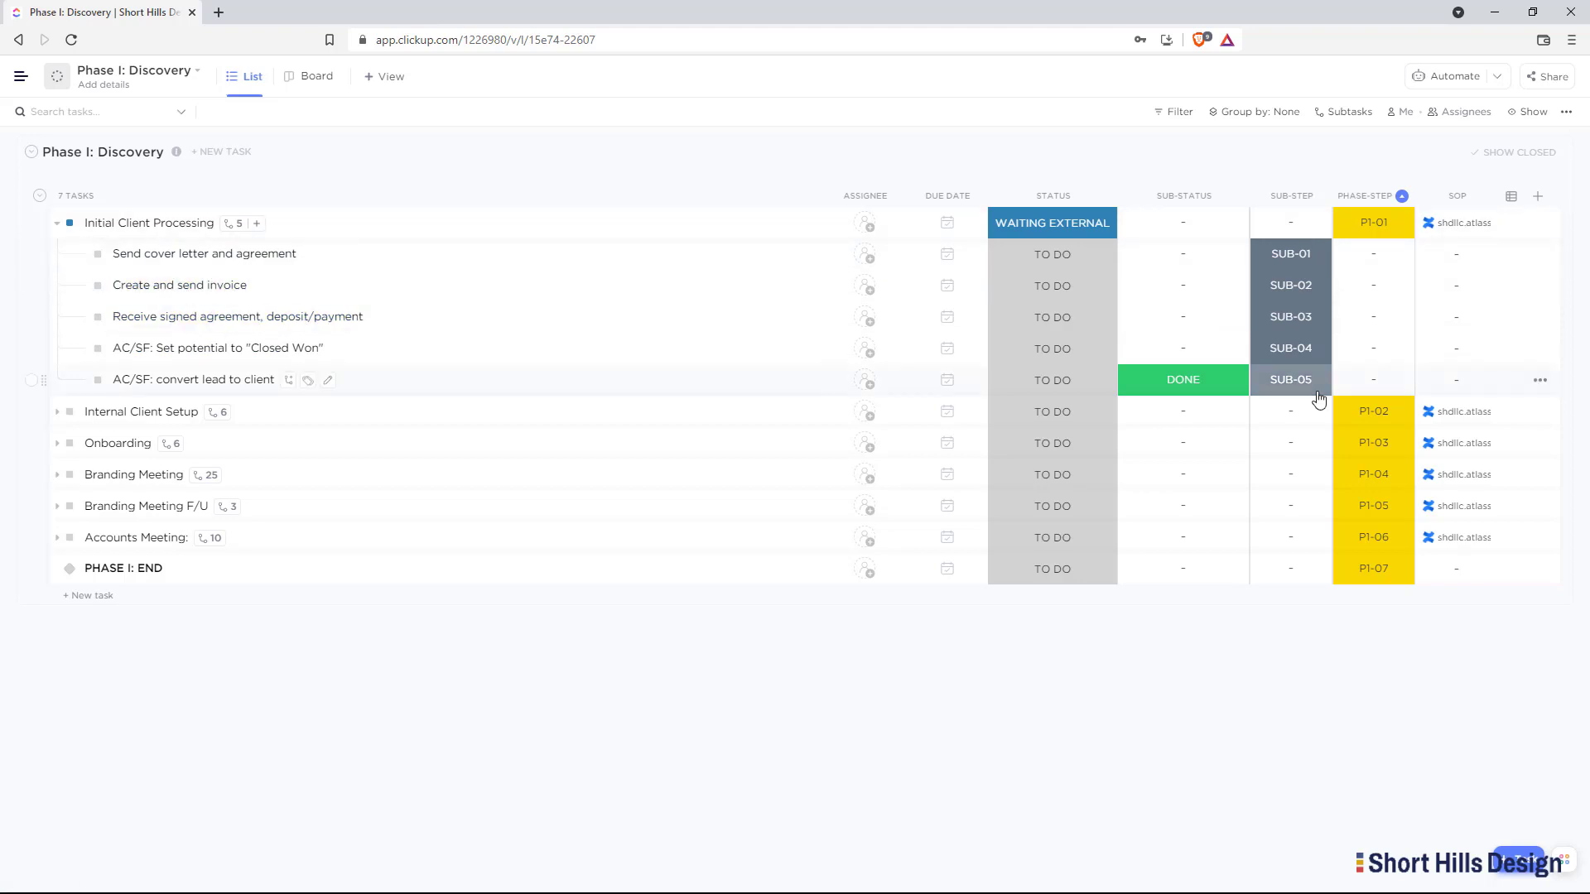
Clear the DONE sub-status of AC/SF: convert lead to client
click(1231, 391)
key(Escape)
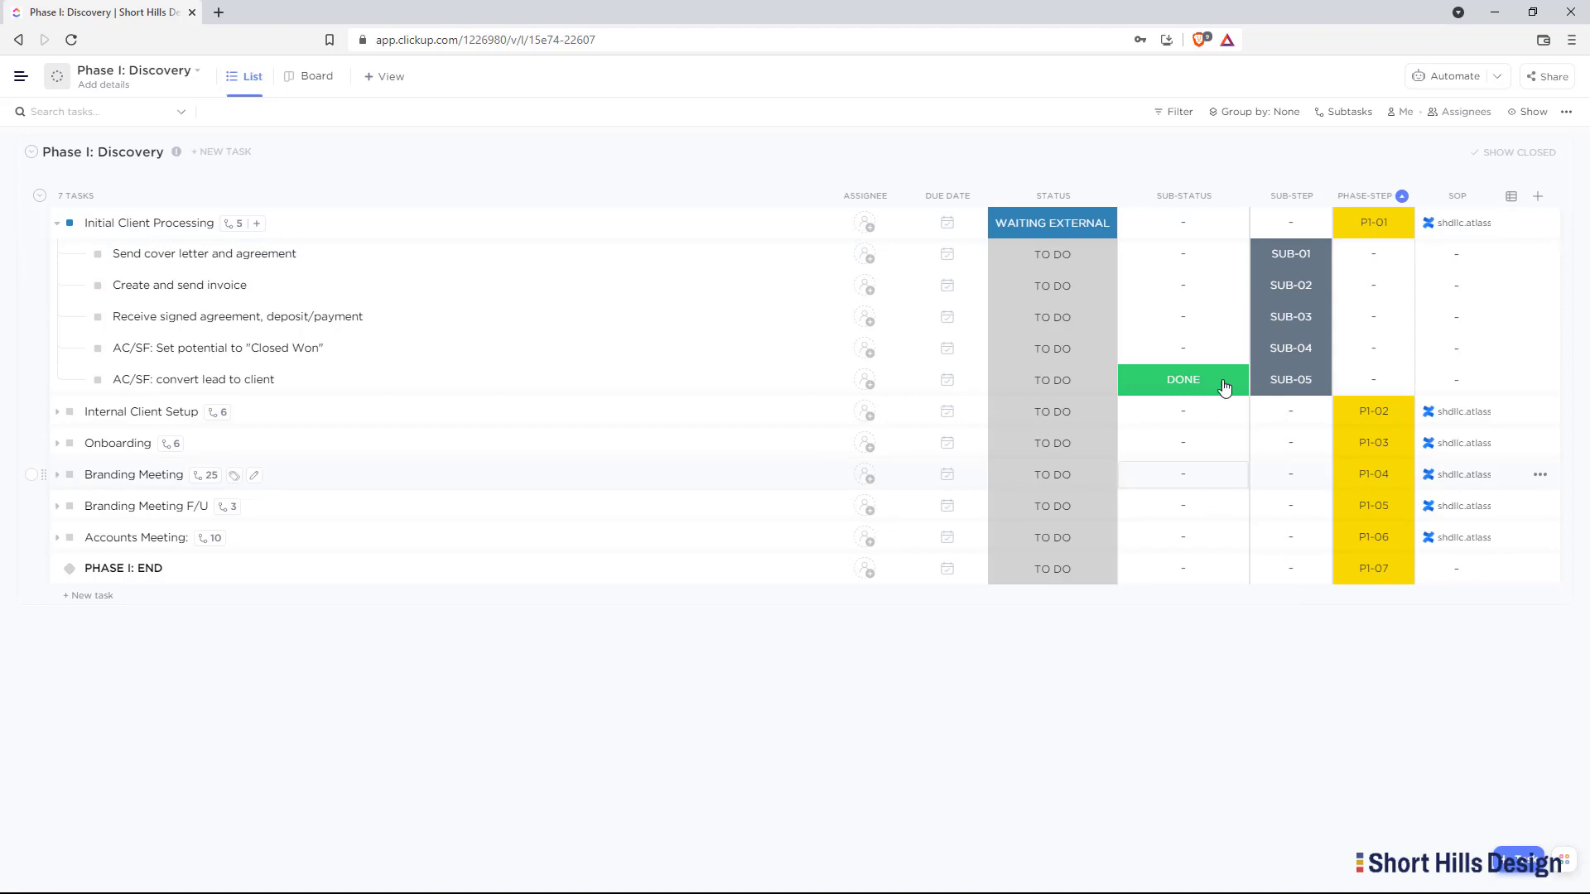
click(1193, 389)
click(1171, 485)
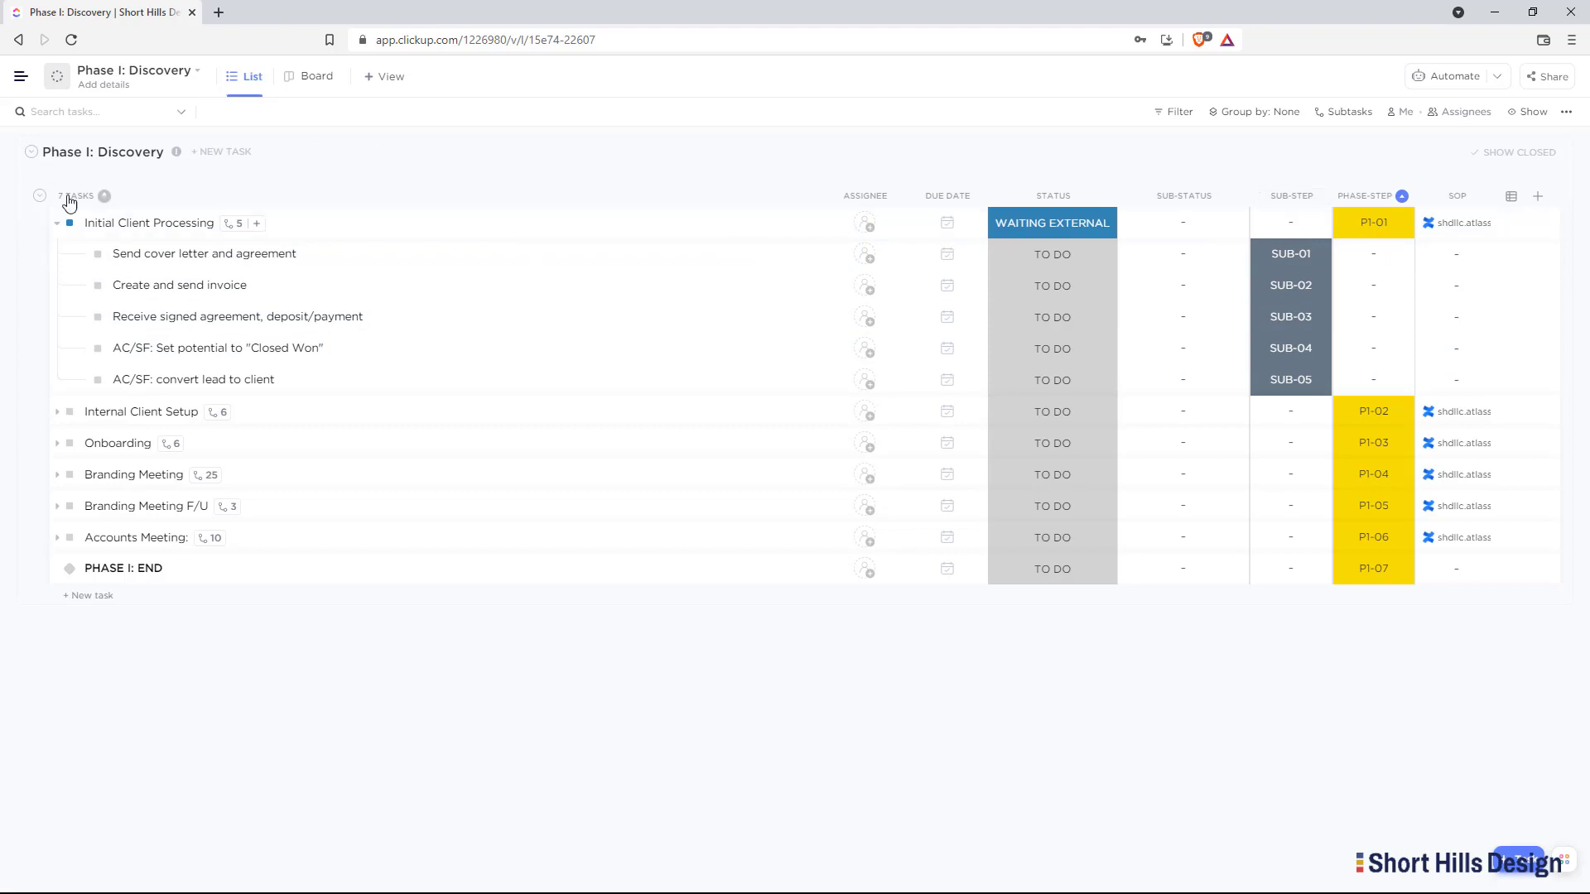
Expand Internal Client Setup, Onboarding and Branding Meeting to view their subtasks
click(57, 412)
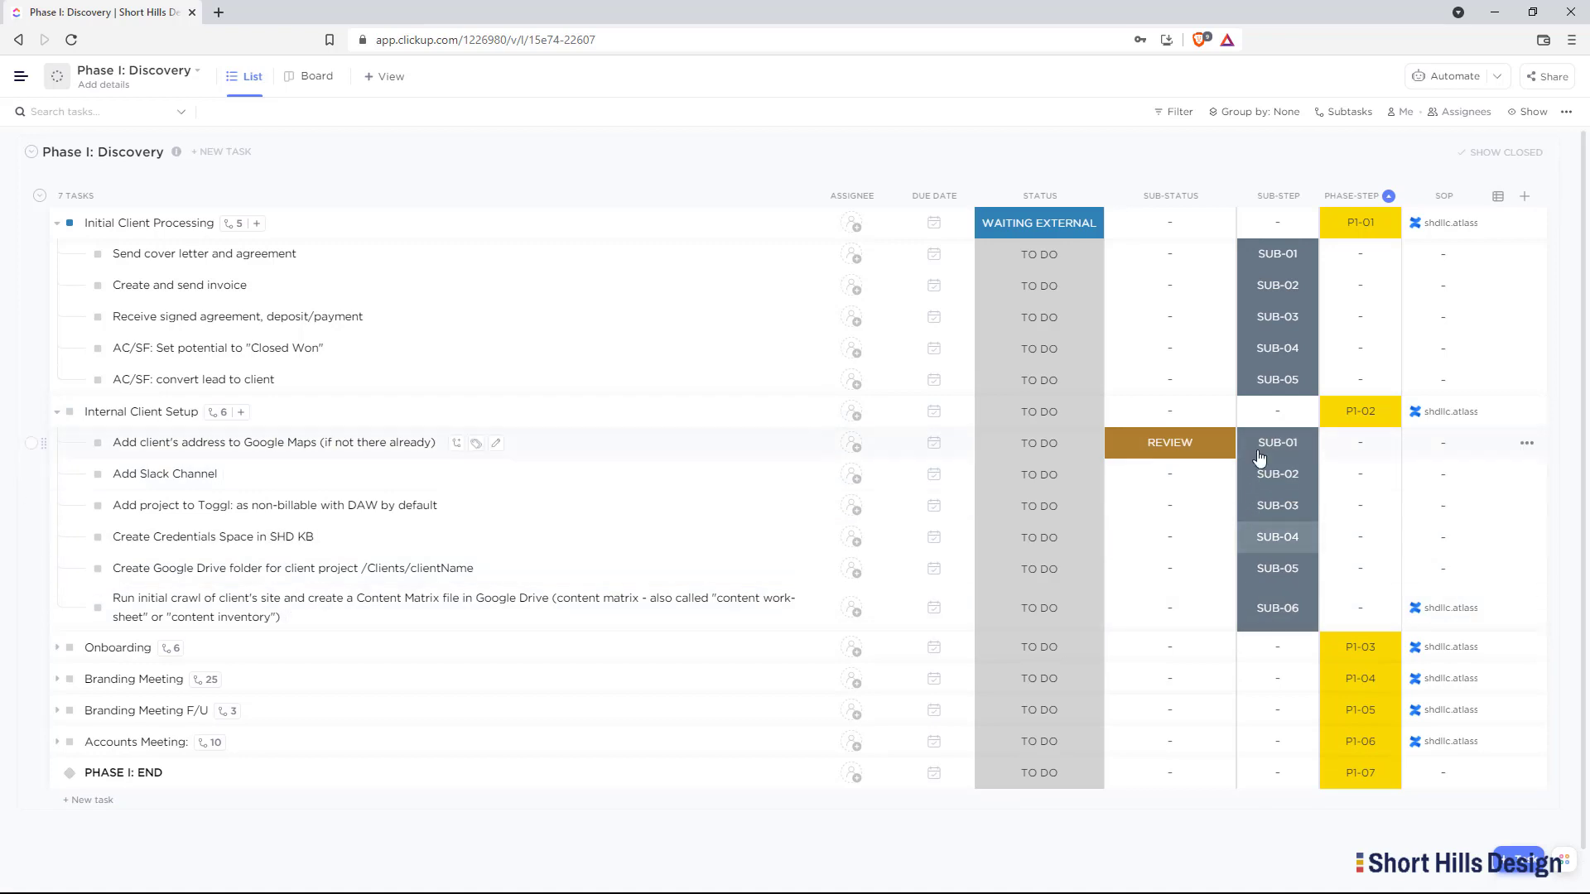
scroll(969, 657, down, 1)
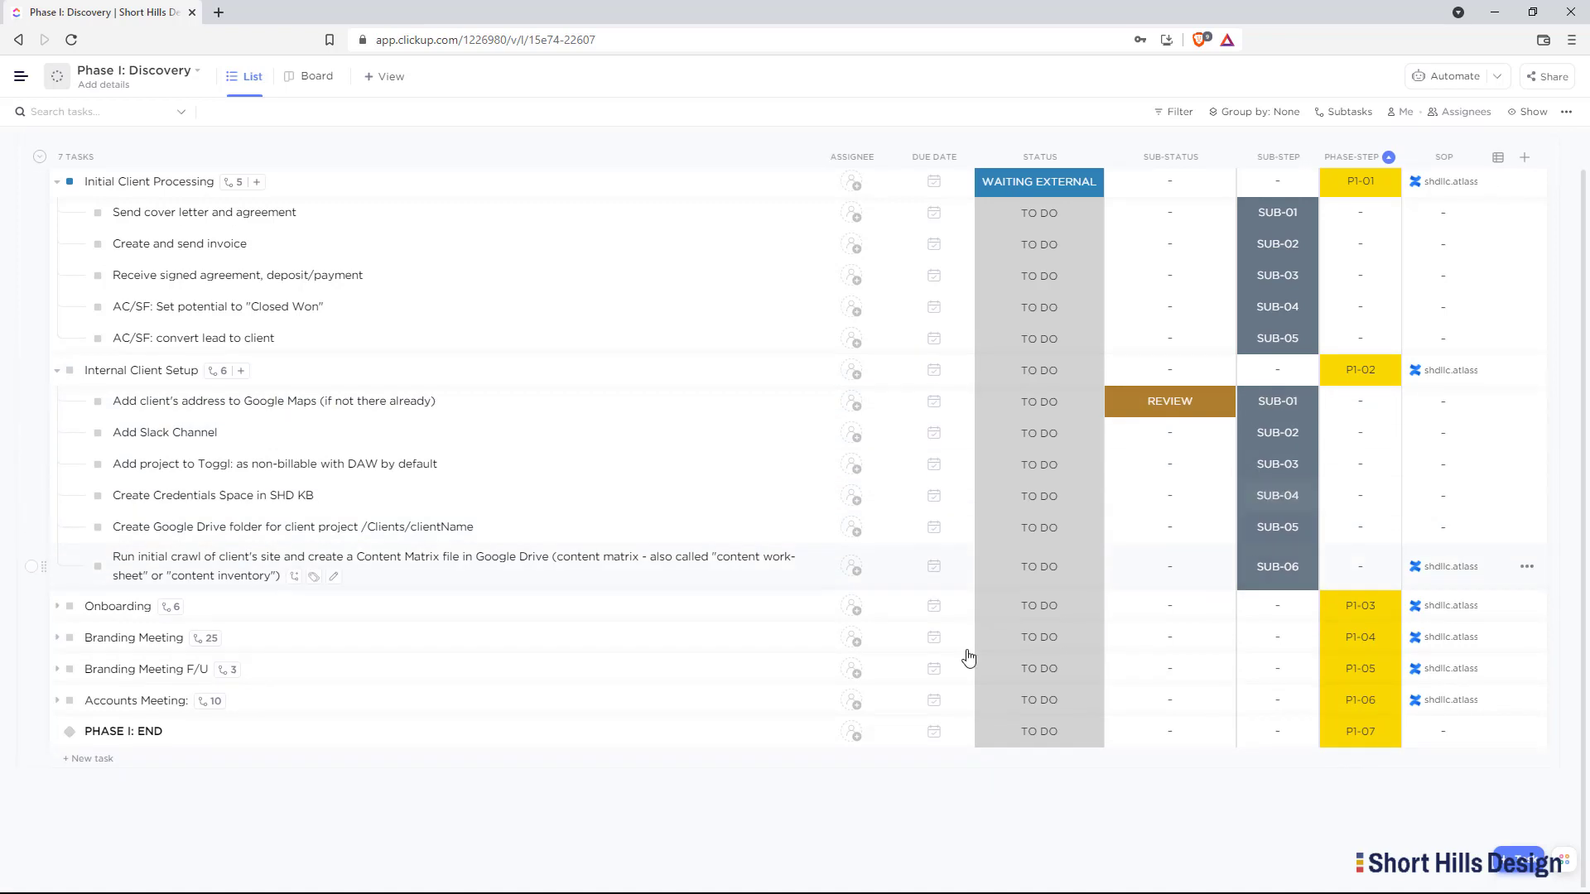
click(57, 607)
scroll(1251, 538, down, 4)
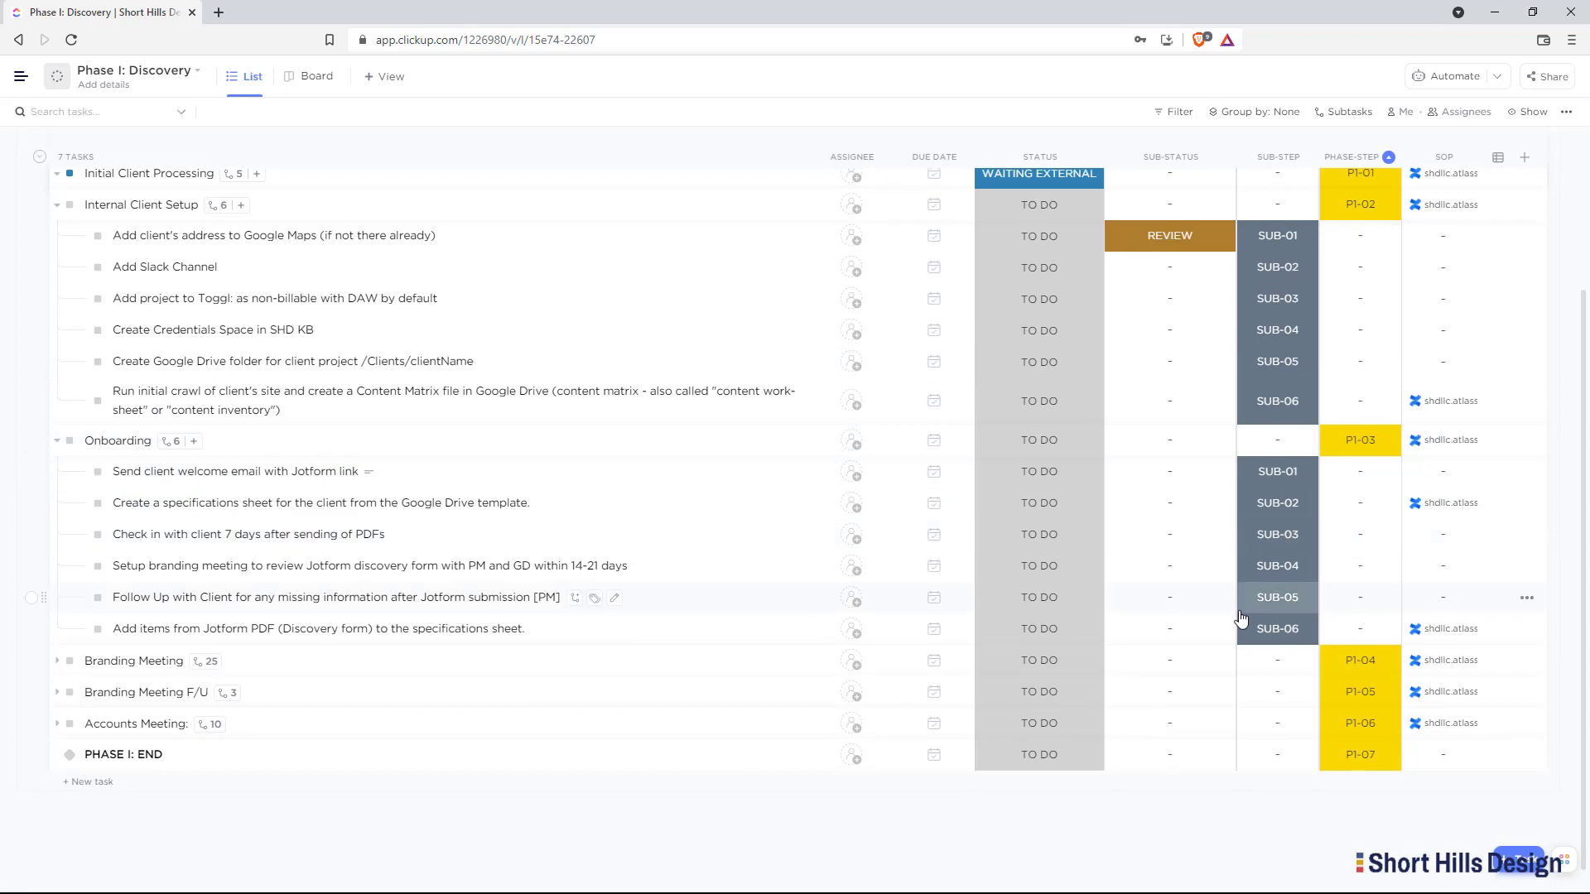
click(57, 662)
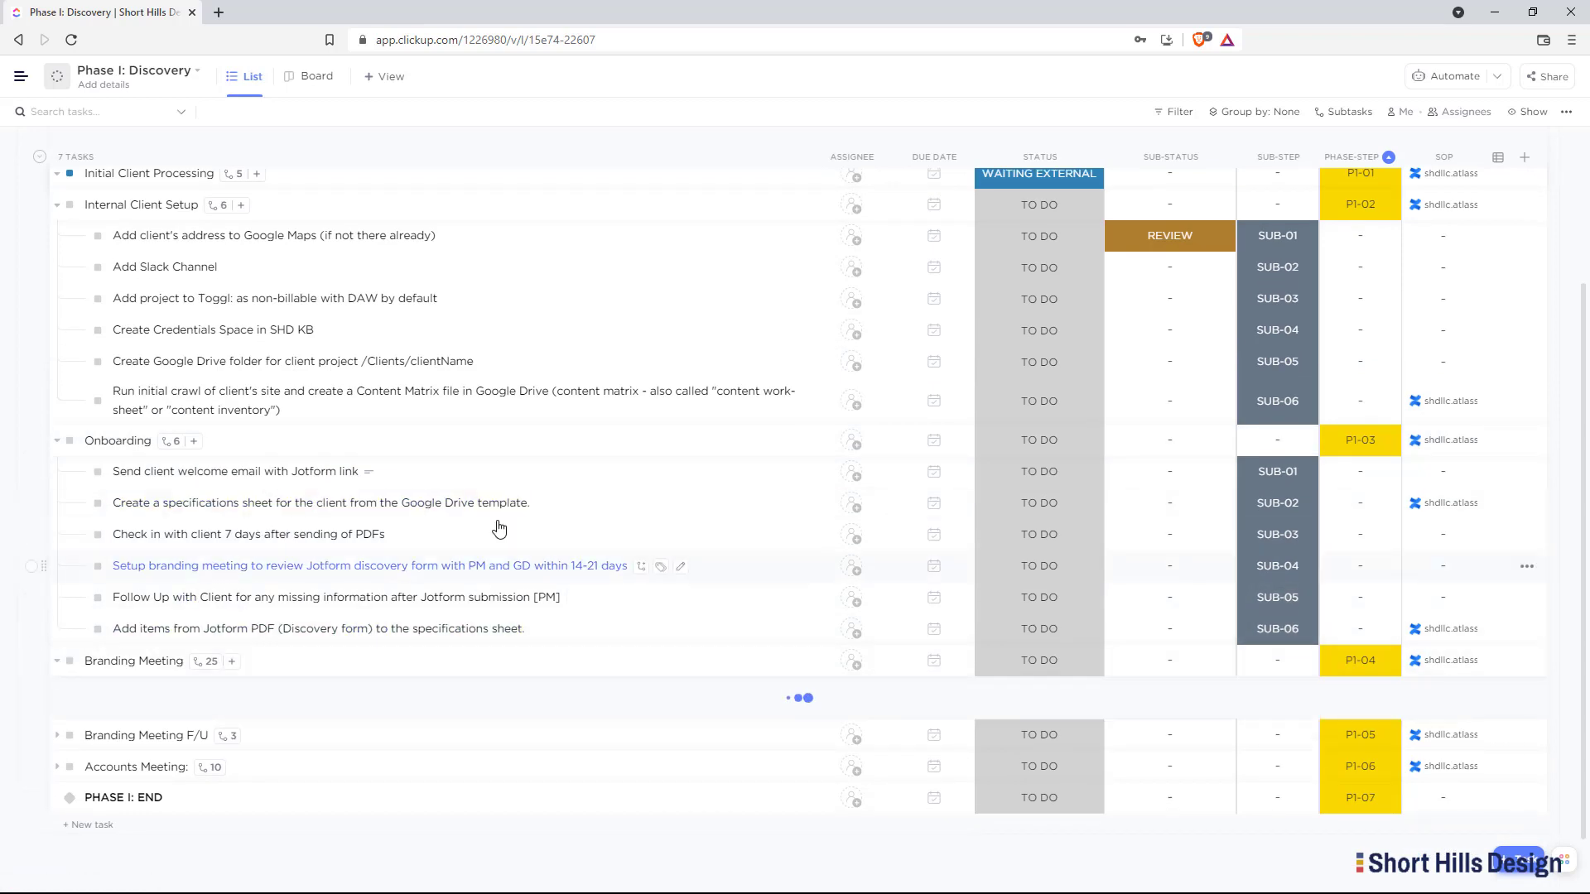
scroll(580, 497, down, 4)
scroll(655, 493, down, 3)
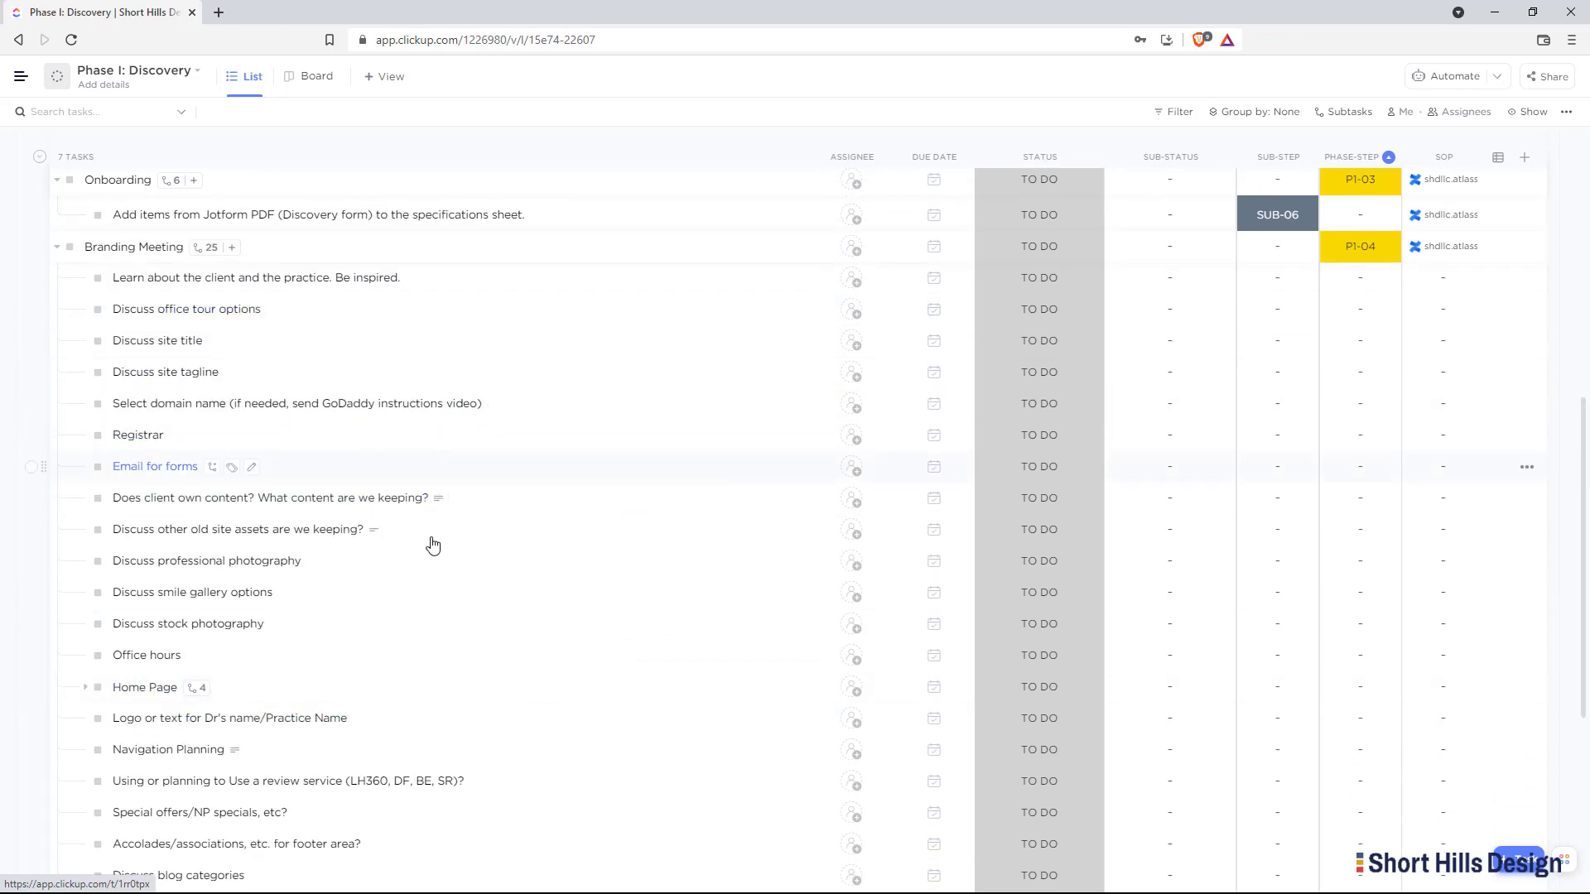
Collapse the Branding Meeting, Onboarding and Initial Client Processing subtask lists again
scroll(488, 662, up, 2)
scroll(497, 629, up, 2)
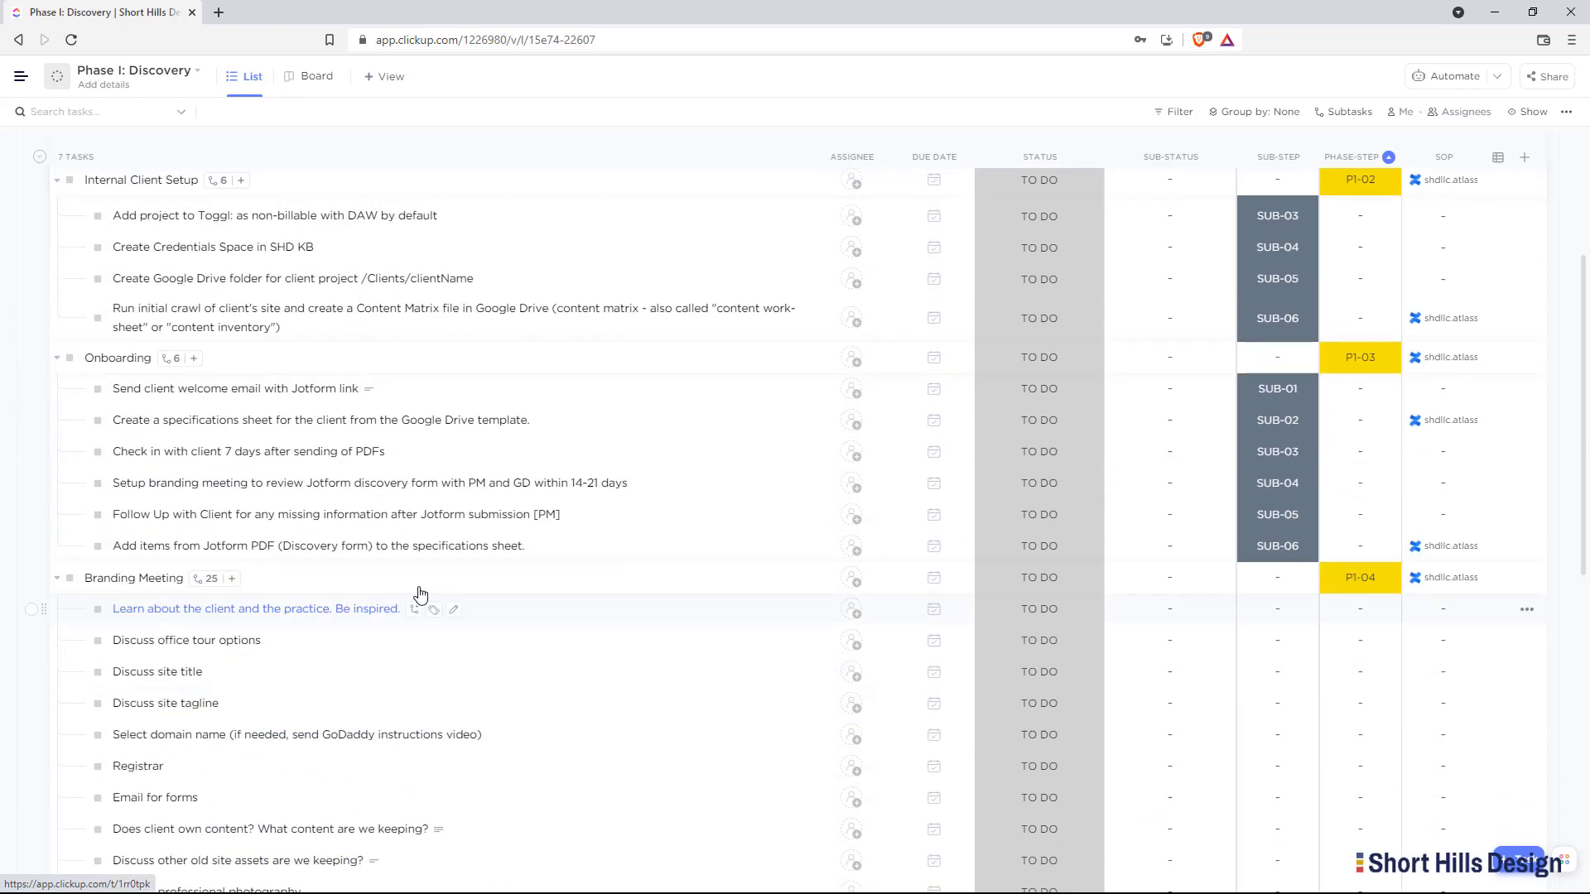
click(57, 577)
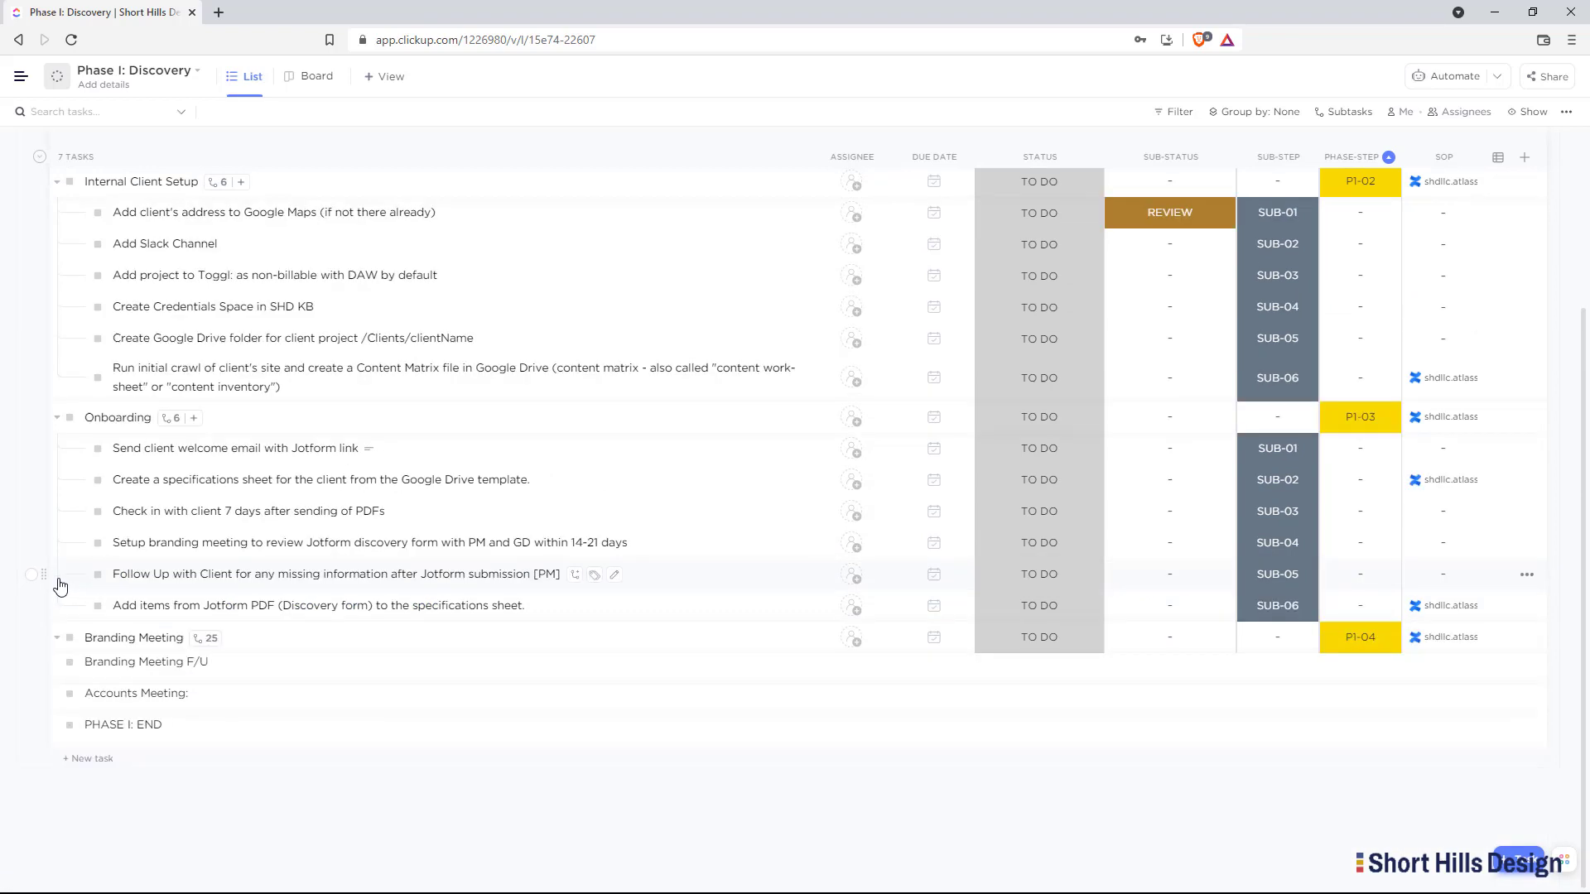
click(57, 417)
click(58, 187)
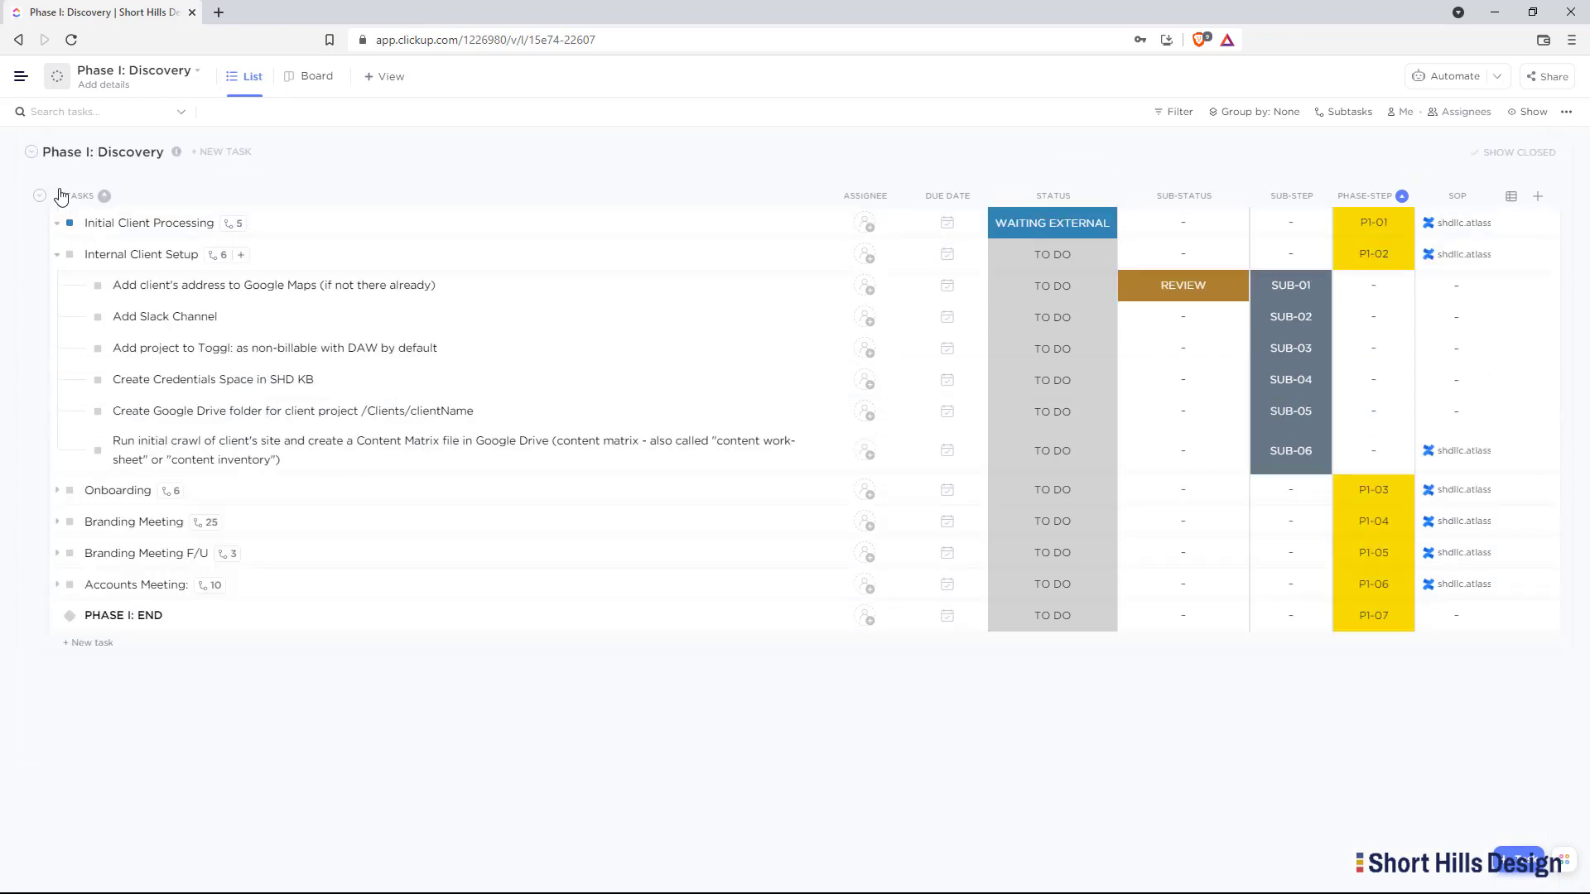
Set Initial Client Processing and Internal Client Setup statuses to DAW REVIEW
click(54, 257)
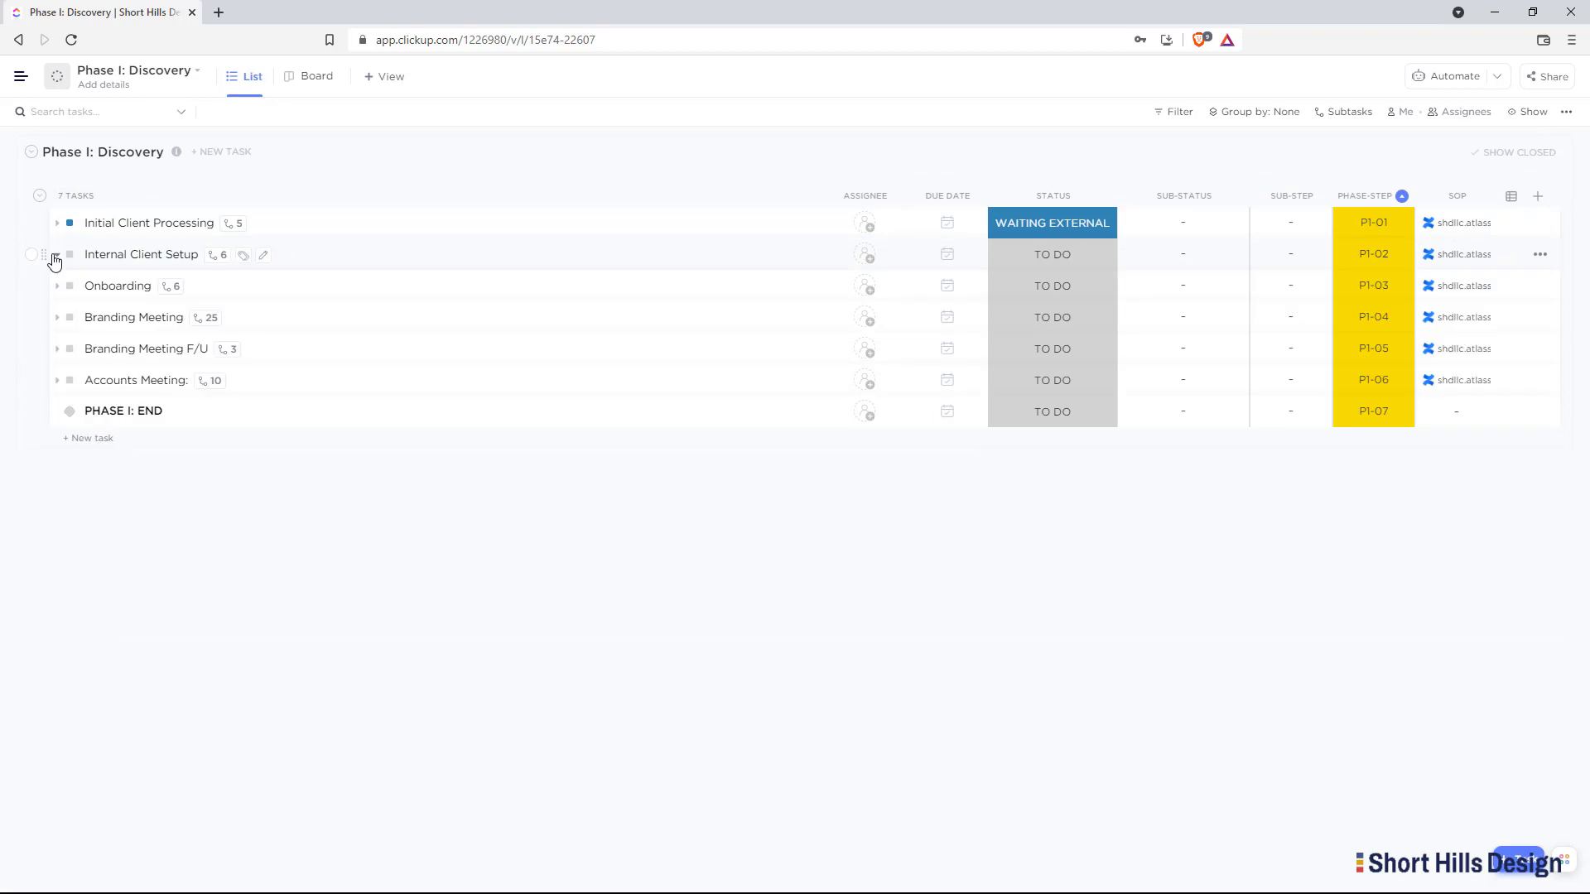
click(1022, 223)
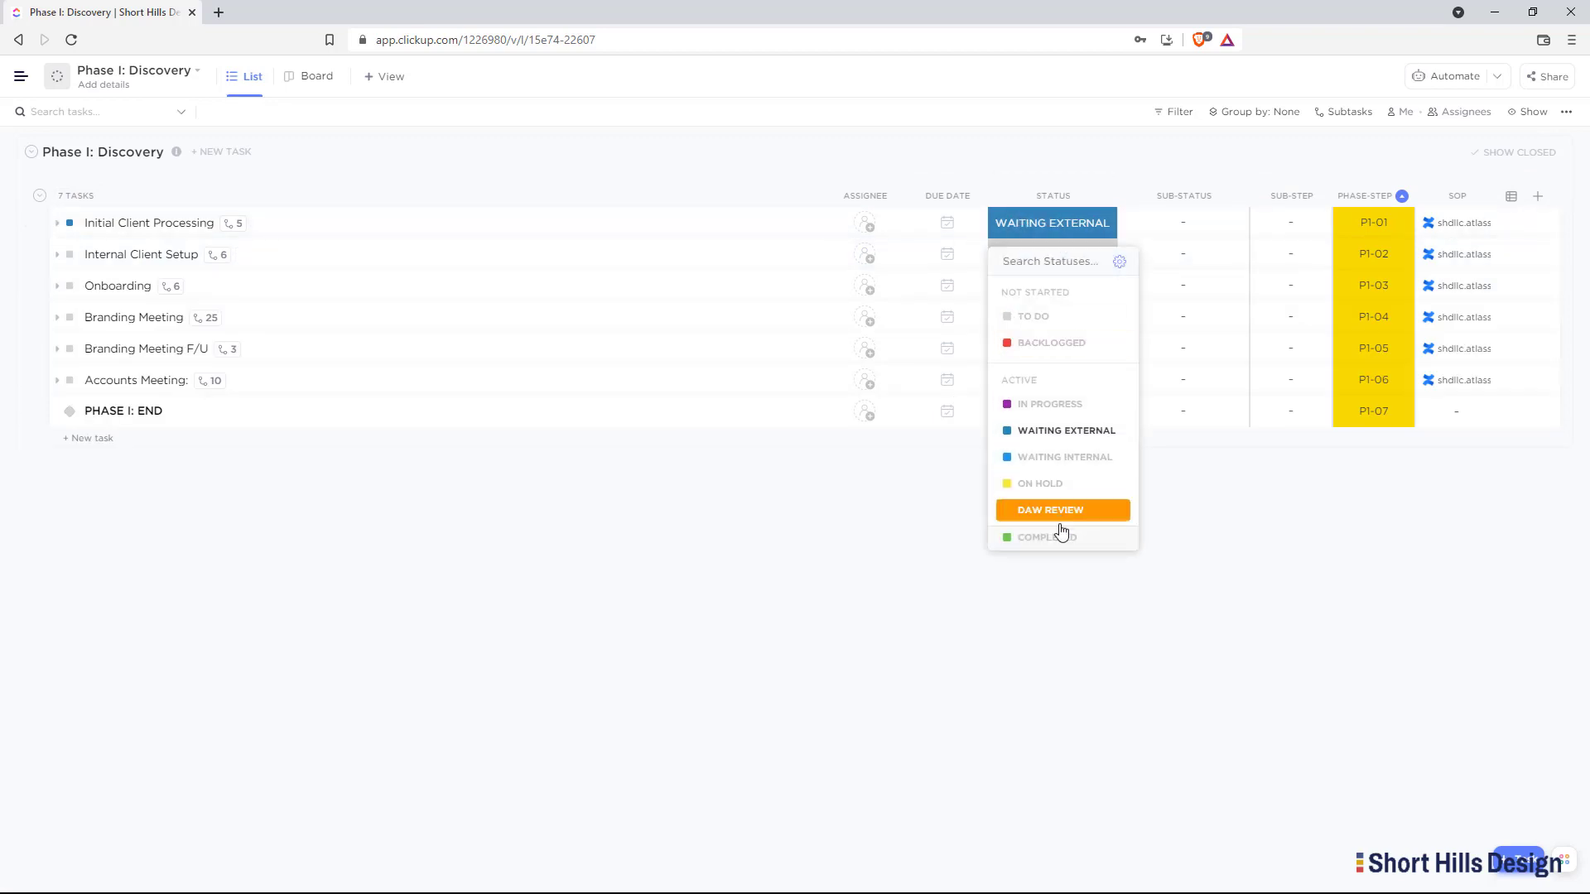
click(1053, 510)
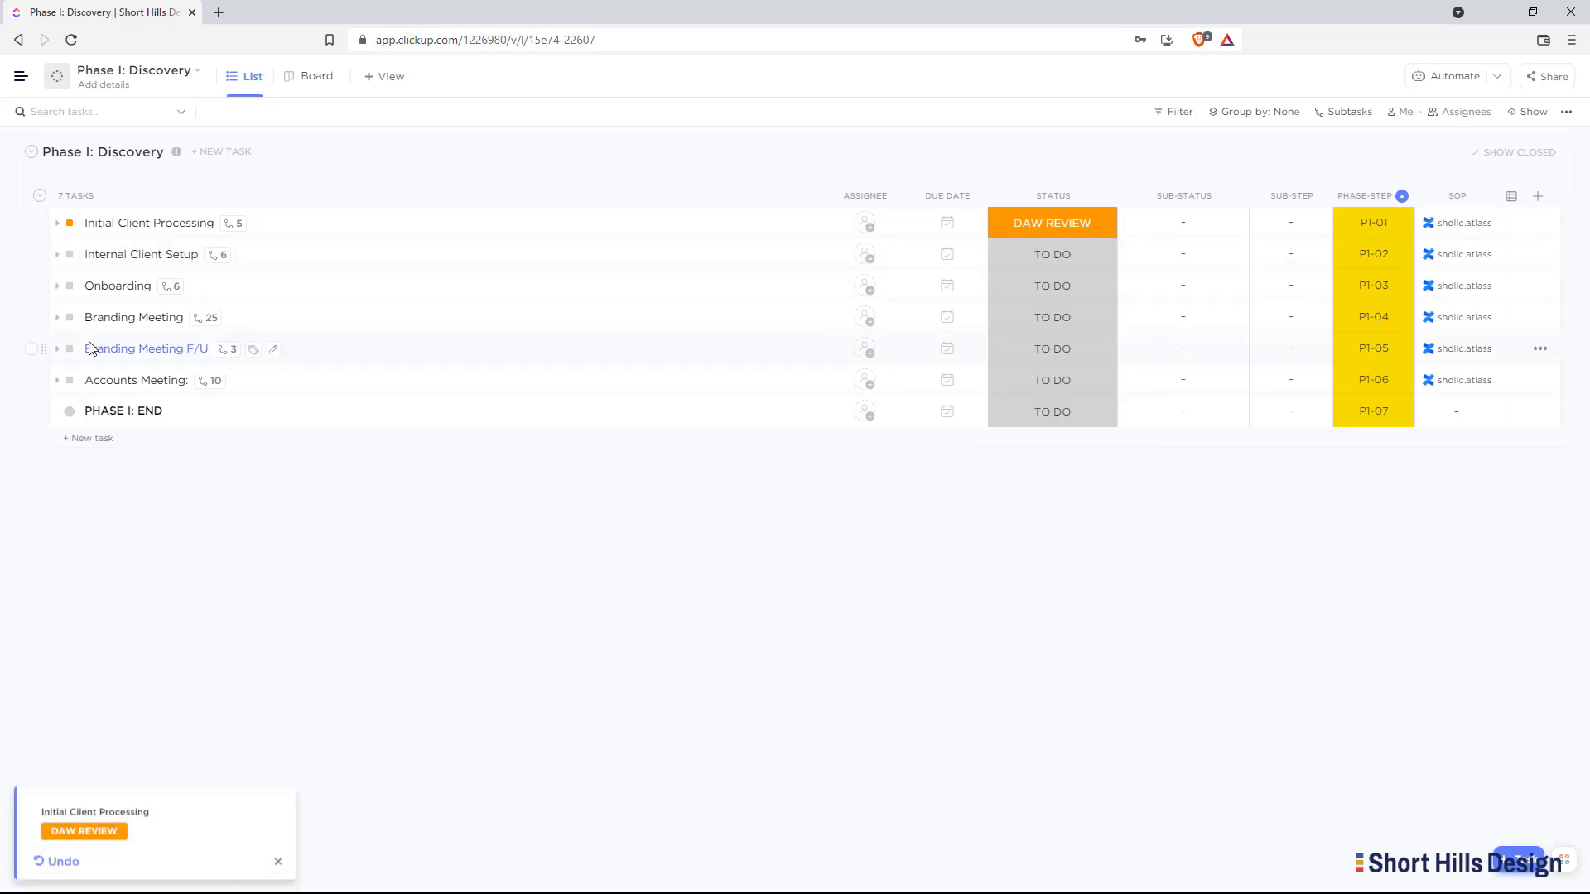
click(1048, 256)
click(1077, 542)
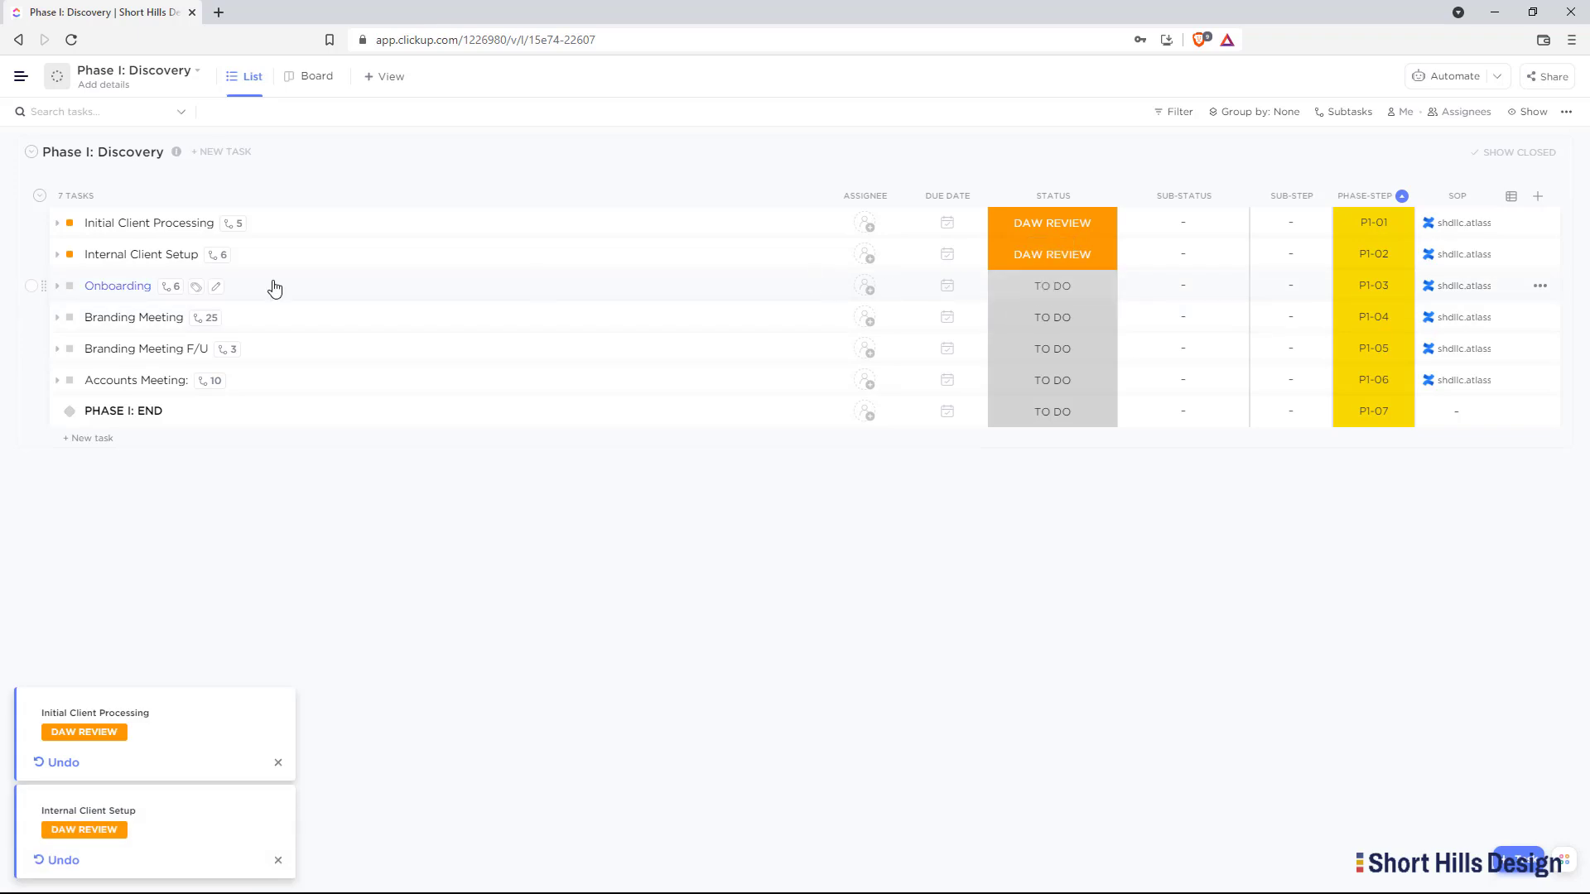
Set the welcome-email subtask to DAW REVIEW, check-in to IN PROGRESS, and Onboarding to WAITING EXTERNAL
click(56, 286)
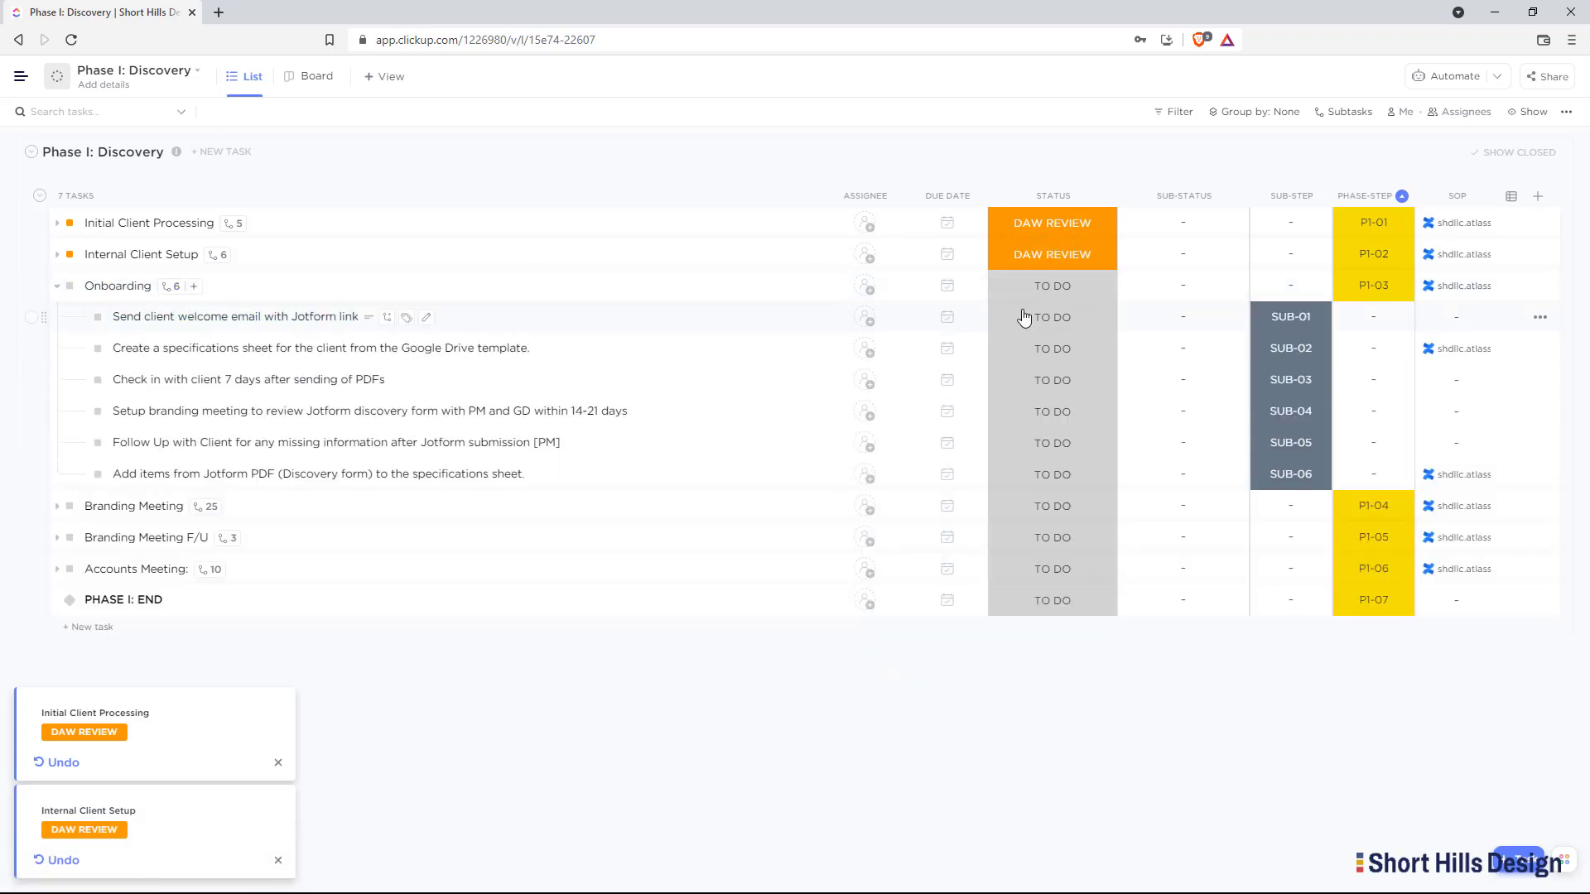
click(1034, 317)
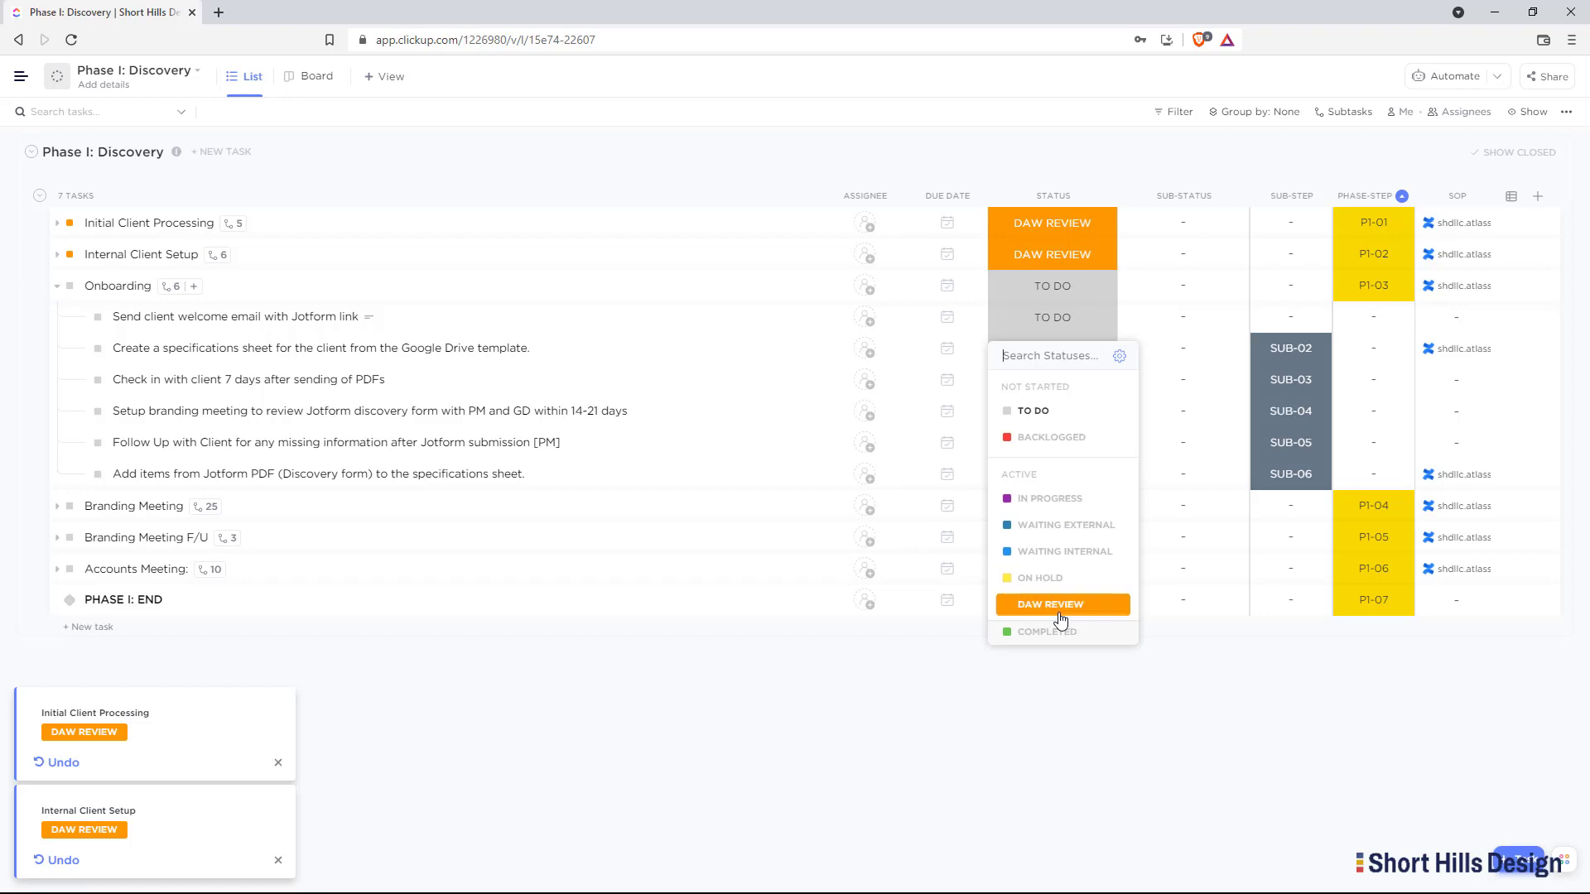
click(1058, 618)
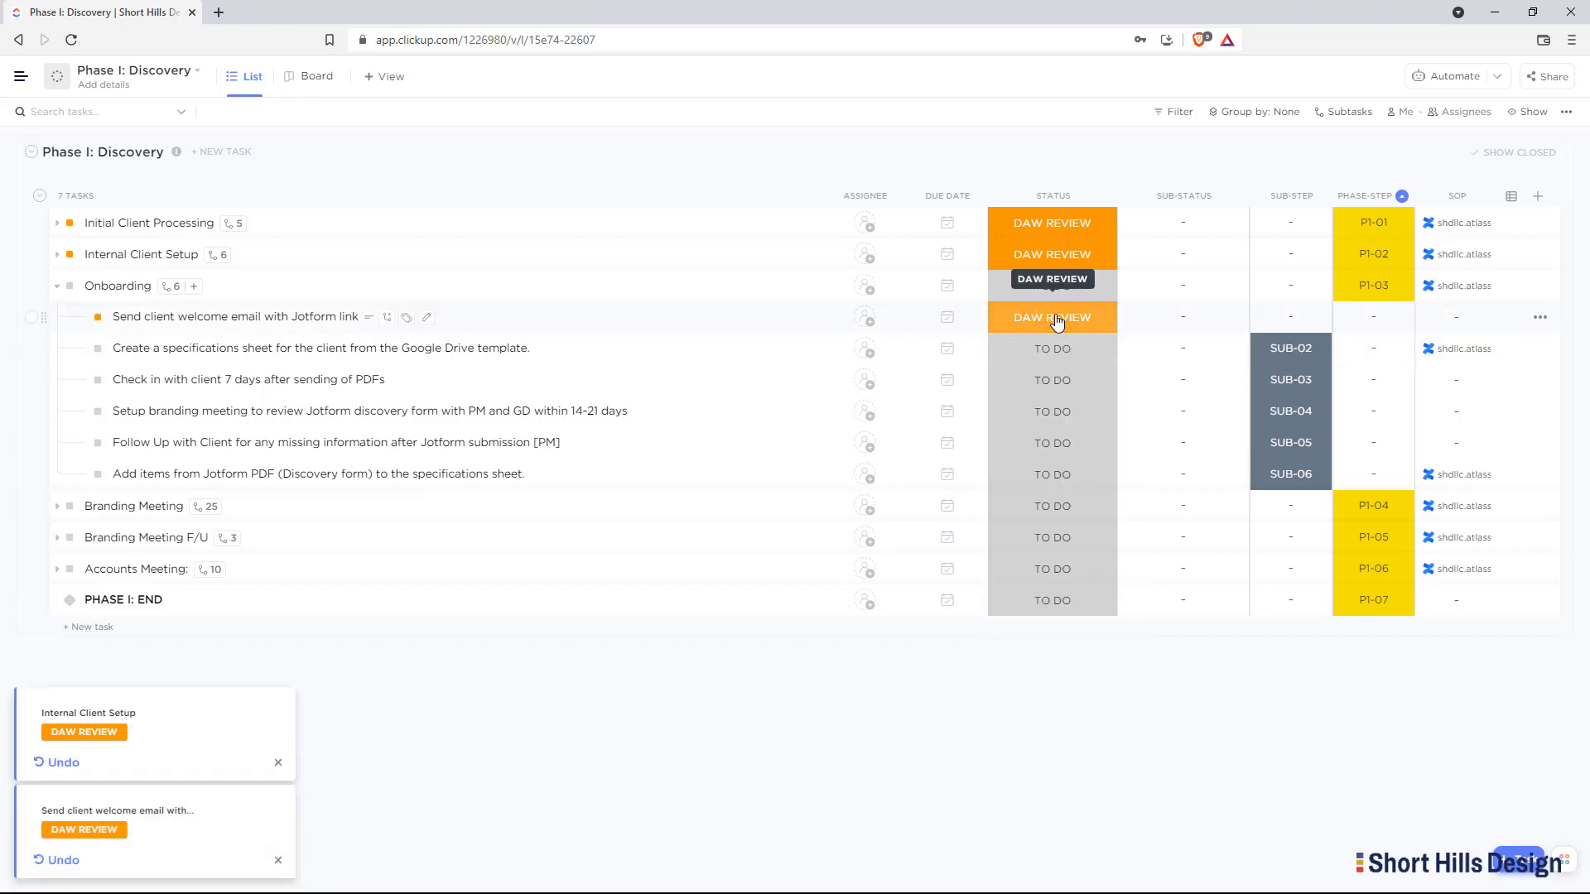
click(1058, 382)
click(1026, 551)
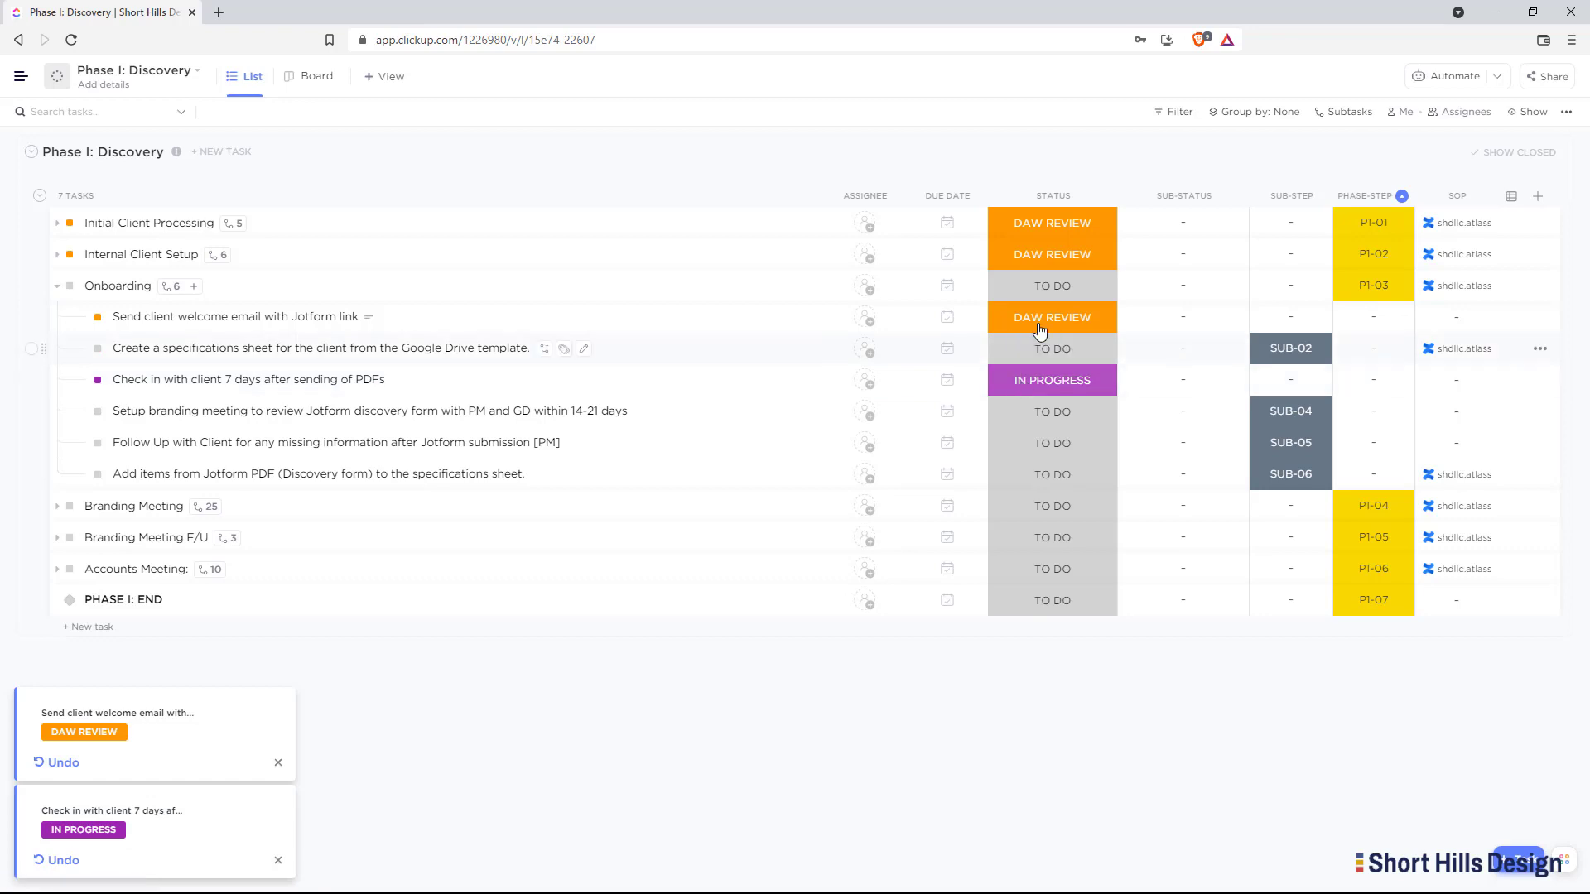
click(1020, 384)
click(1061, 499)
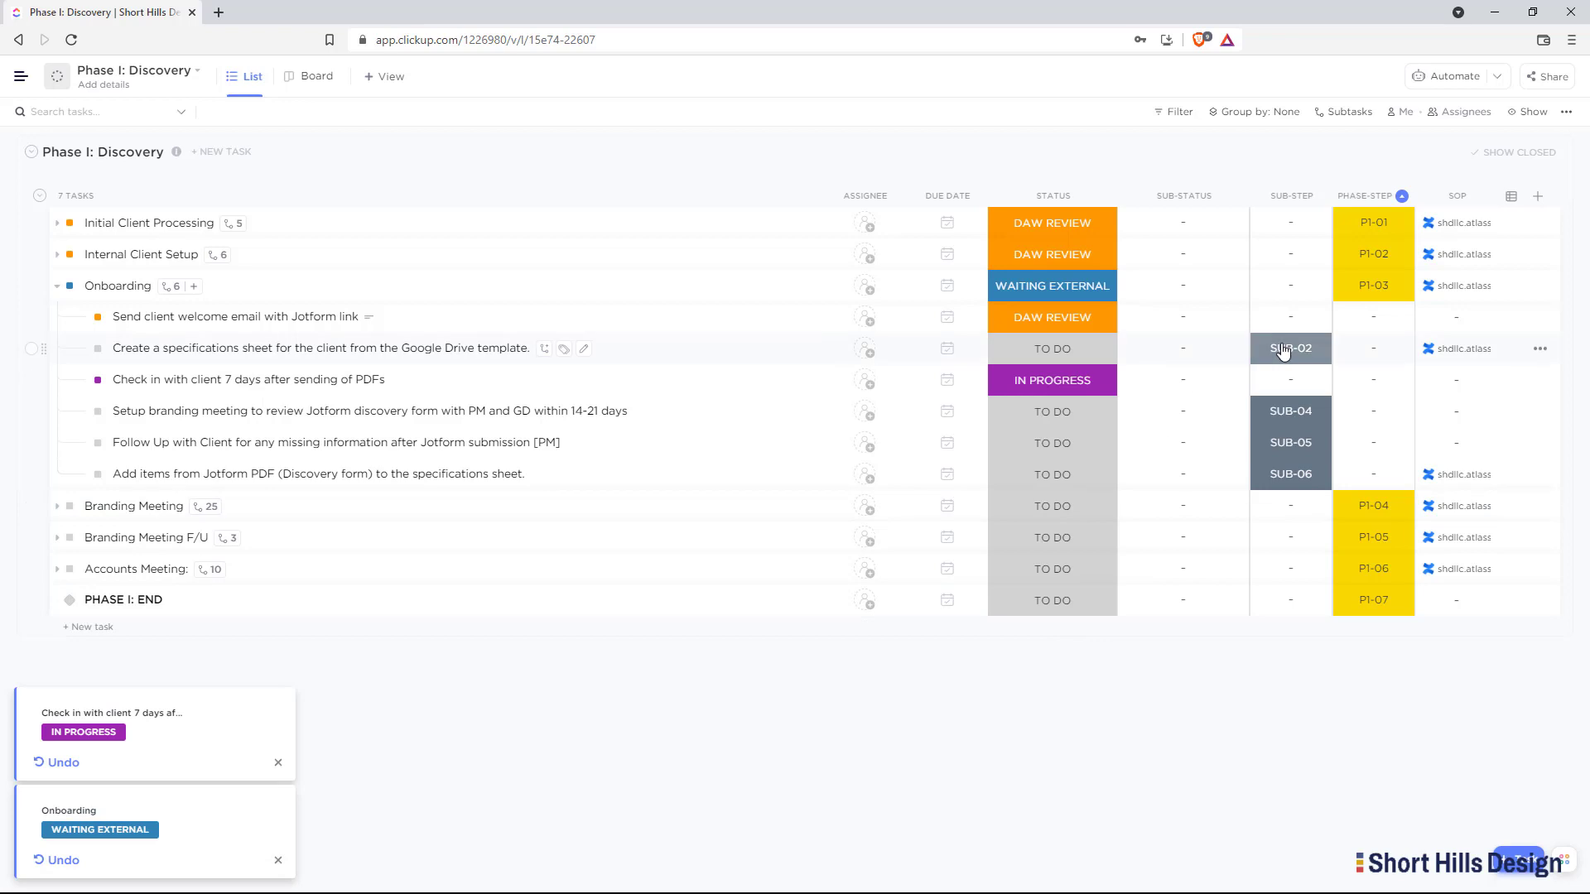
Assign sub-step SUB-01 to the welcome-email subtask and SUB-02 to the check-in subtask
click(1261, 326)
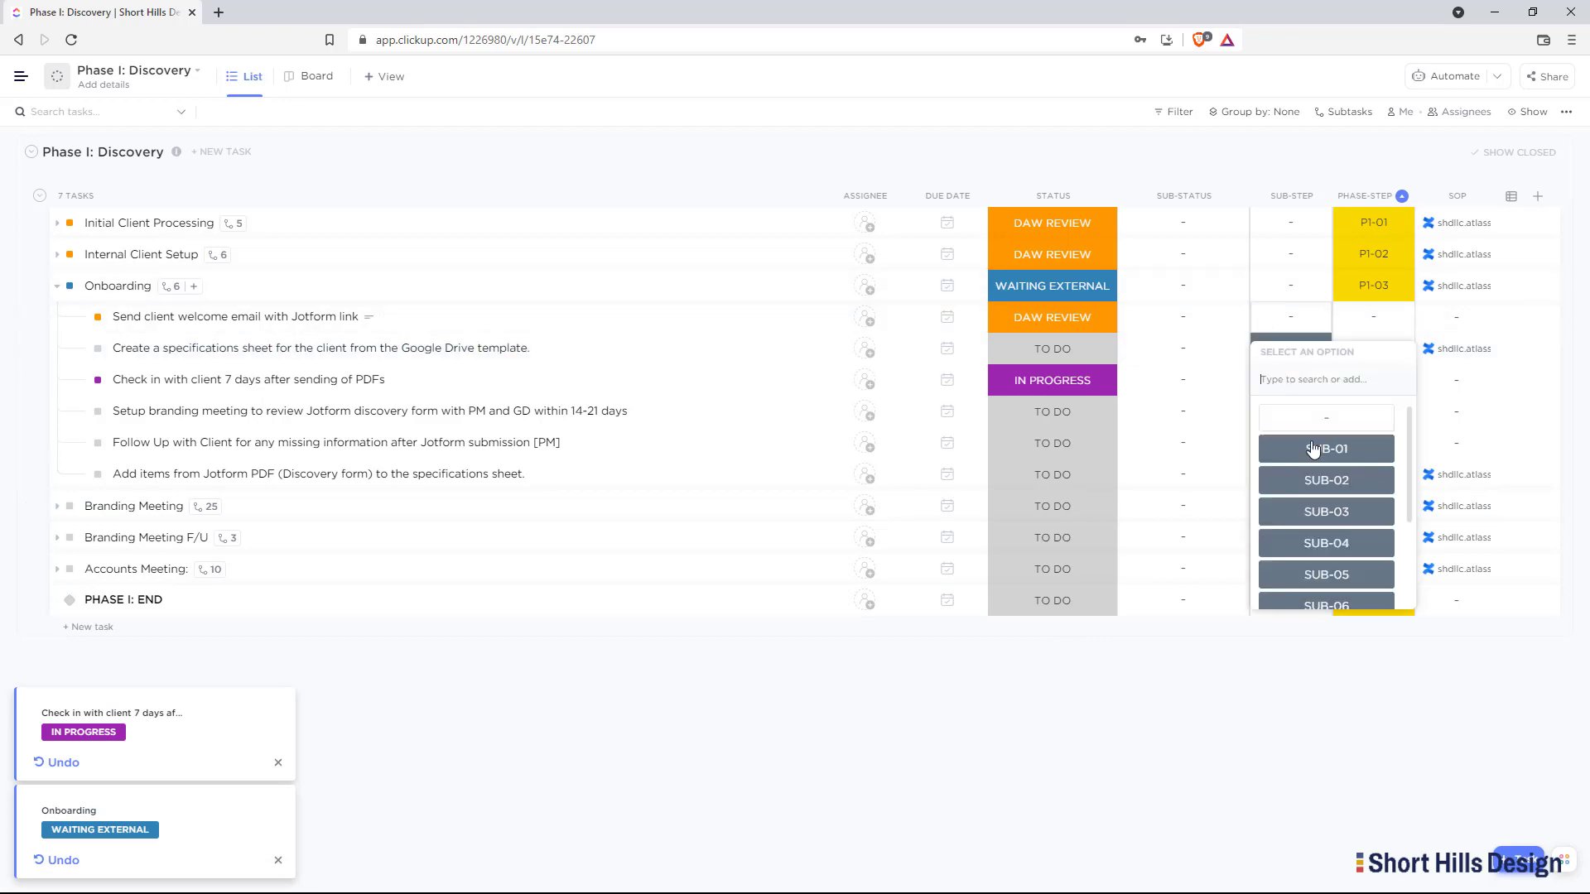
click(1325, 450)
click(1305, 392)
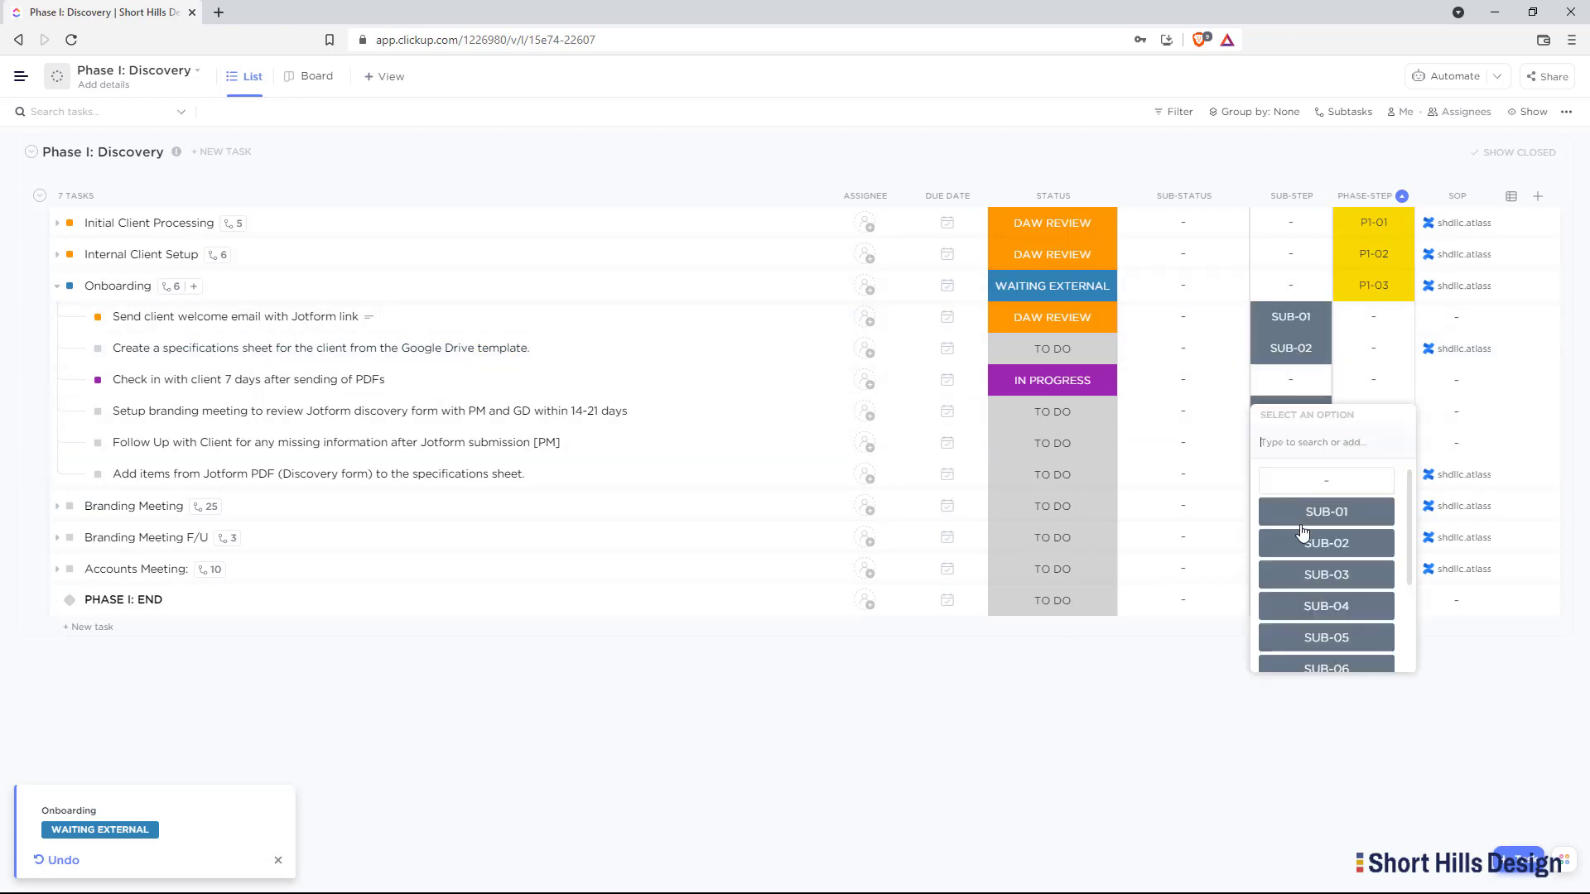
click(1327, 543)
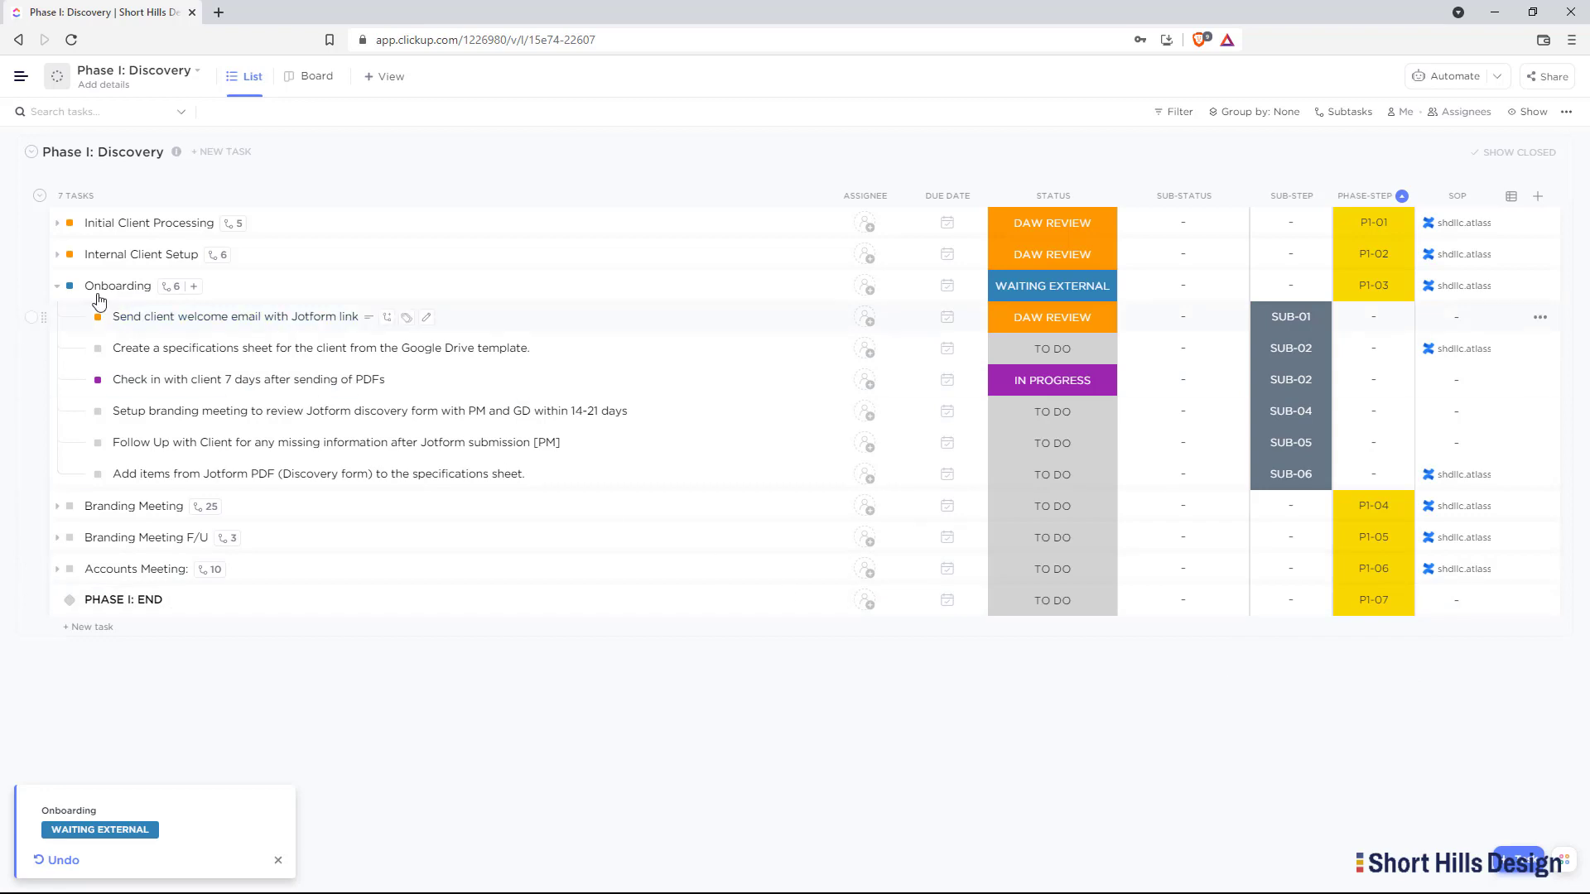
Hide Onboarding's subtasks so only the seven Discovery tasks show
click(57, 287)
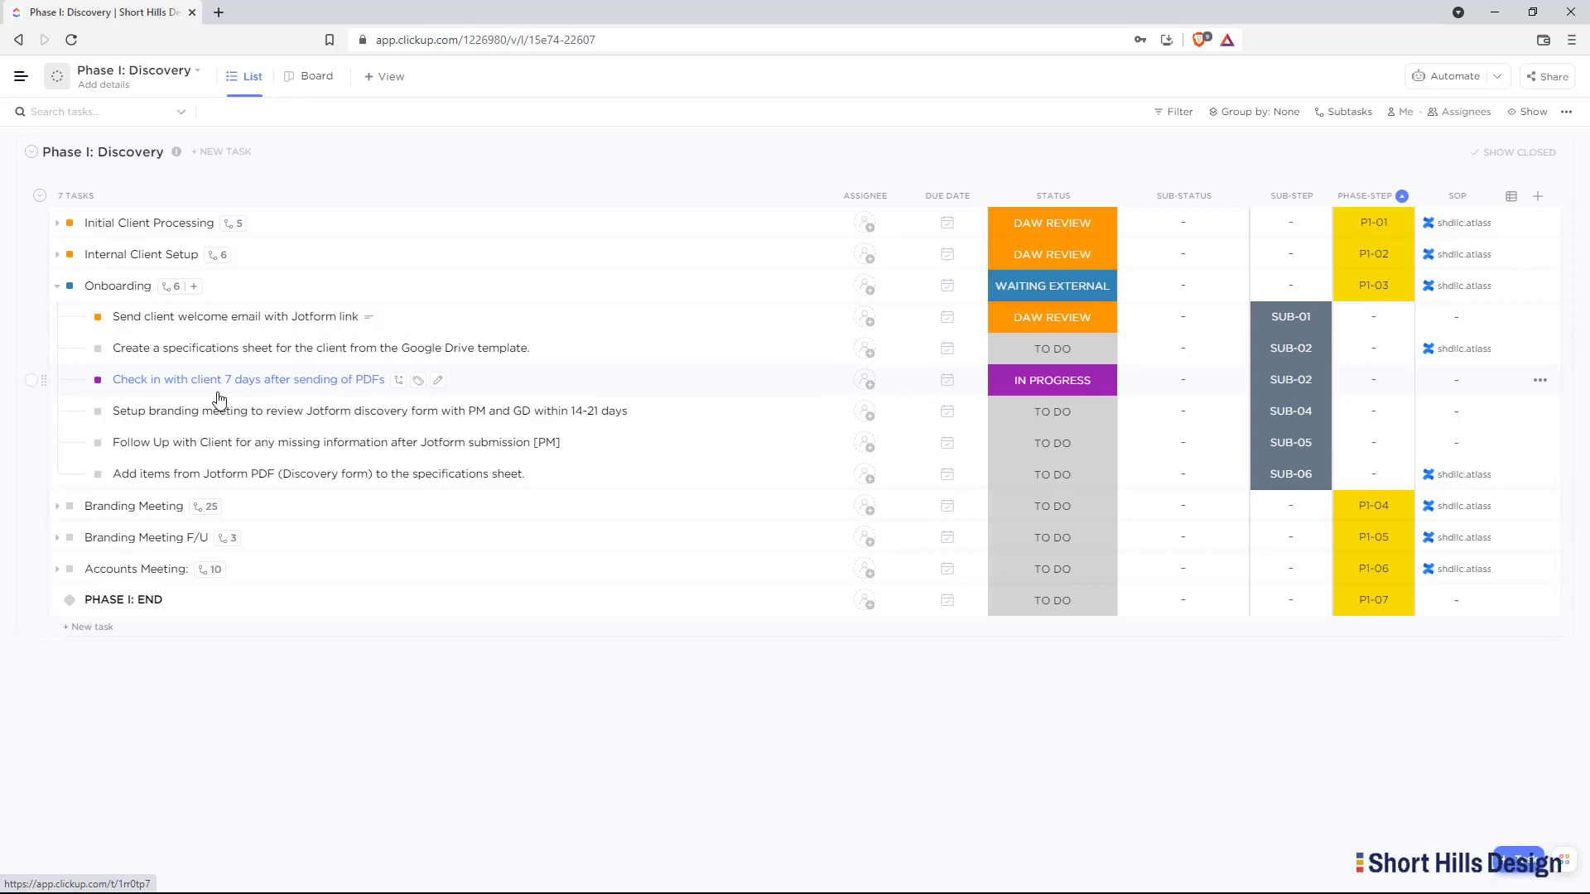
click(66, 292)
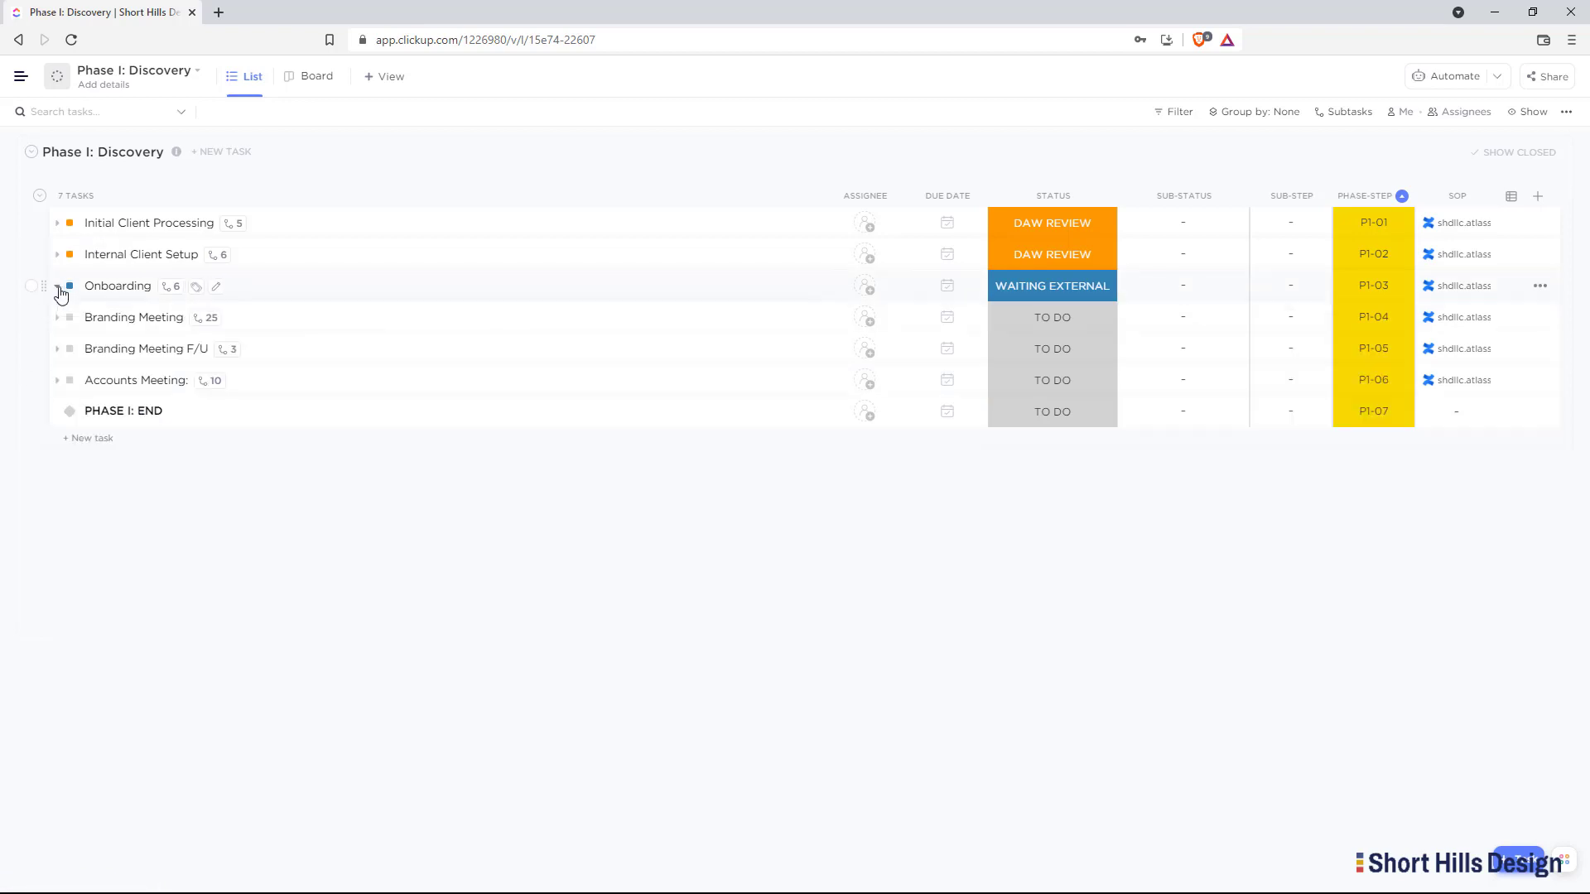
Set Initial Client Processing, Internal Client Setup and Onboarding statuses back to TO DO
click(1024, 256)
click(1065, 343)
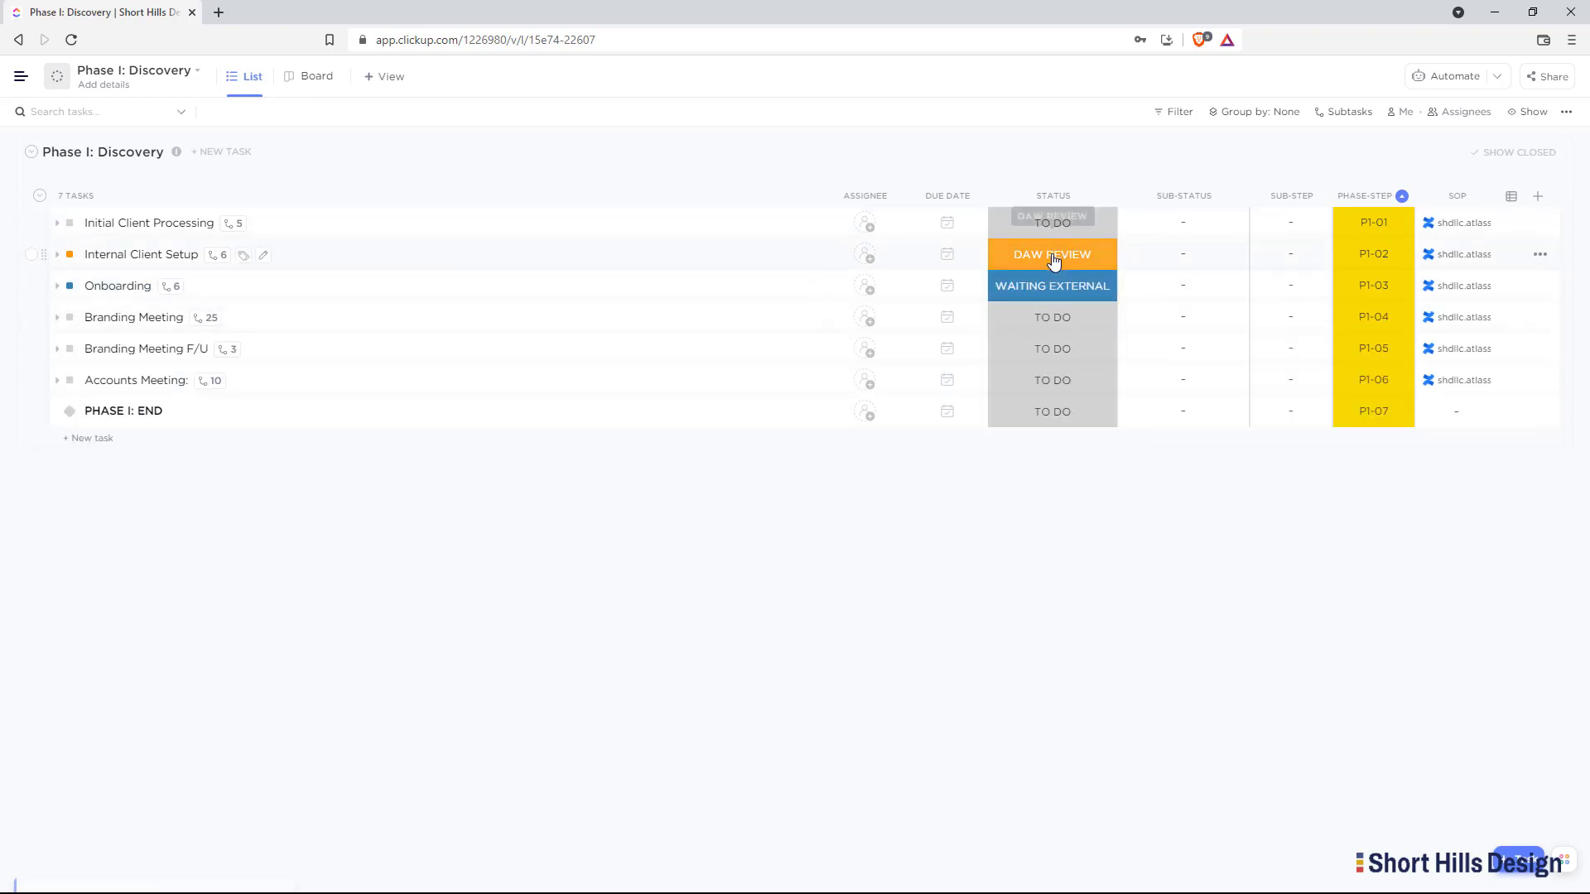
click(1065, 256)
click(1065, 356)
click(1051, 282)
click(1064, 380)
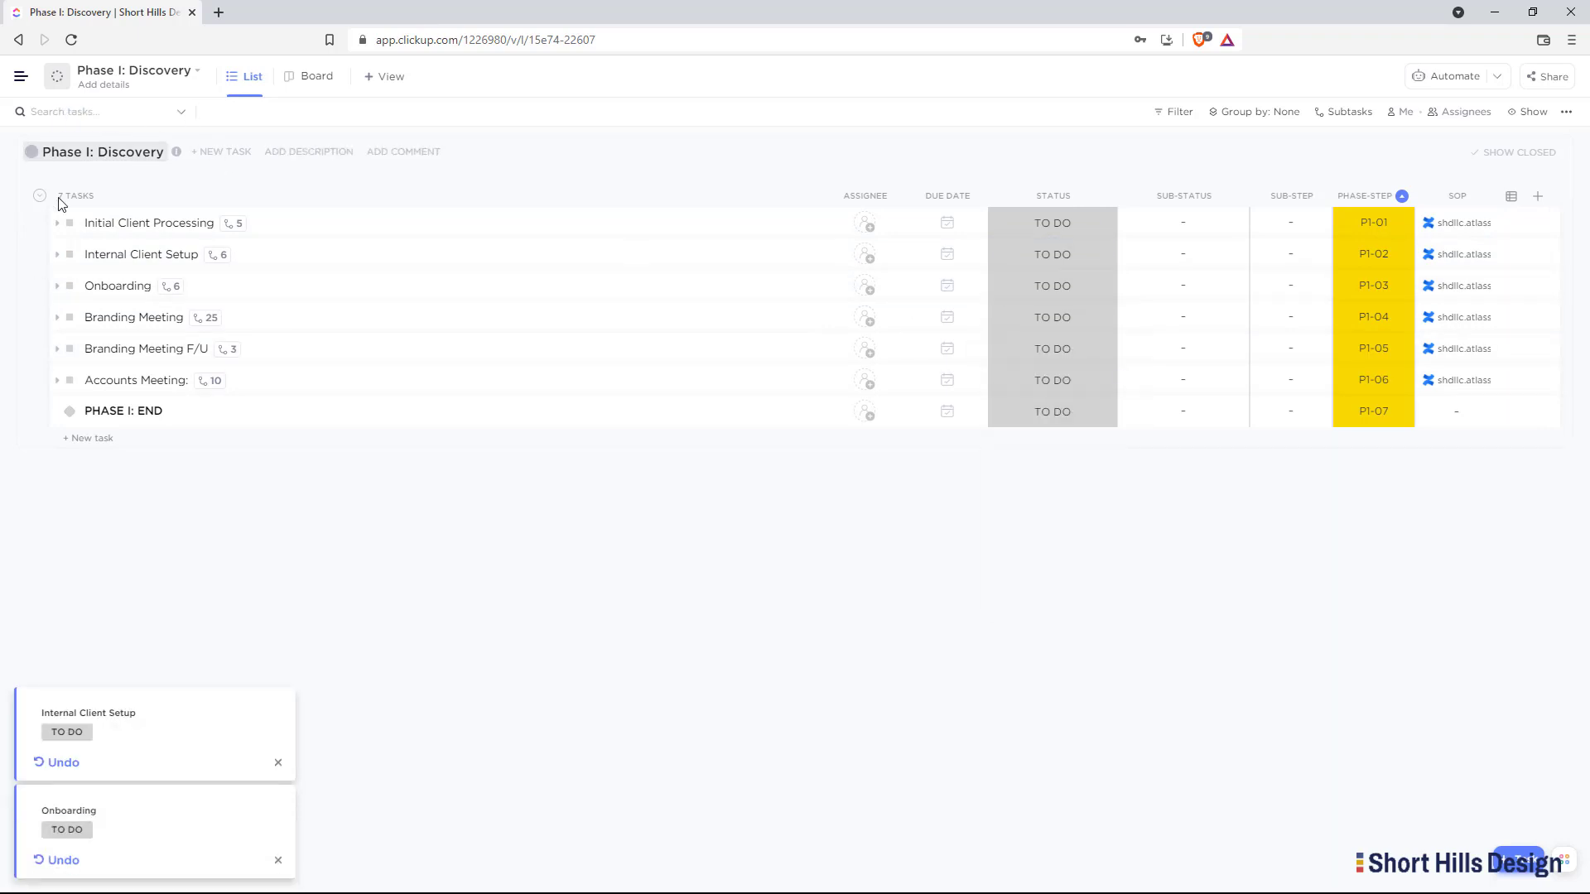
Go to the v15_11-2021: WP Website folder overview and scroll down to 3-Development
mouse_move(10, 208)
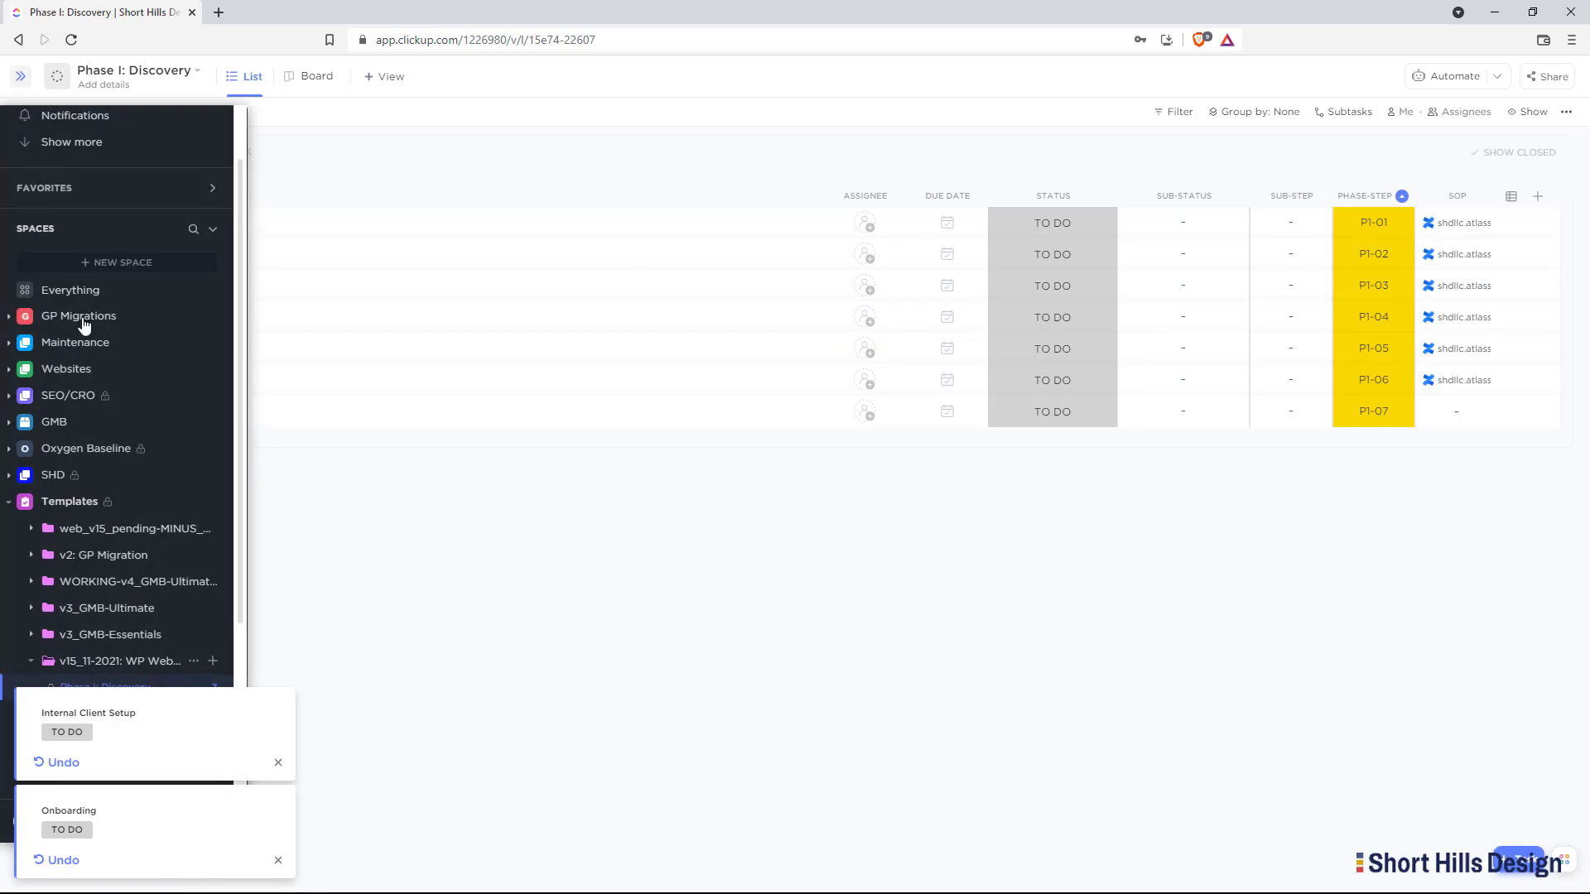
click(103, 659)
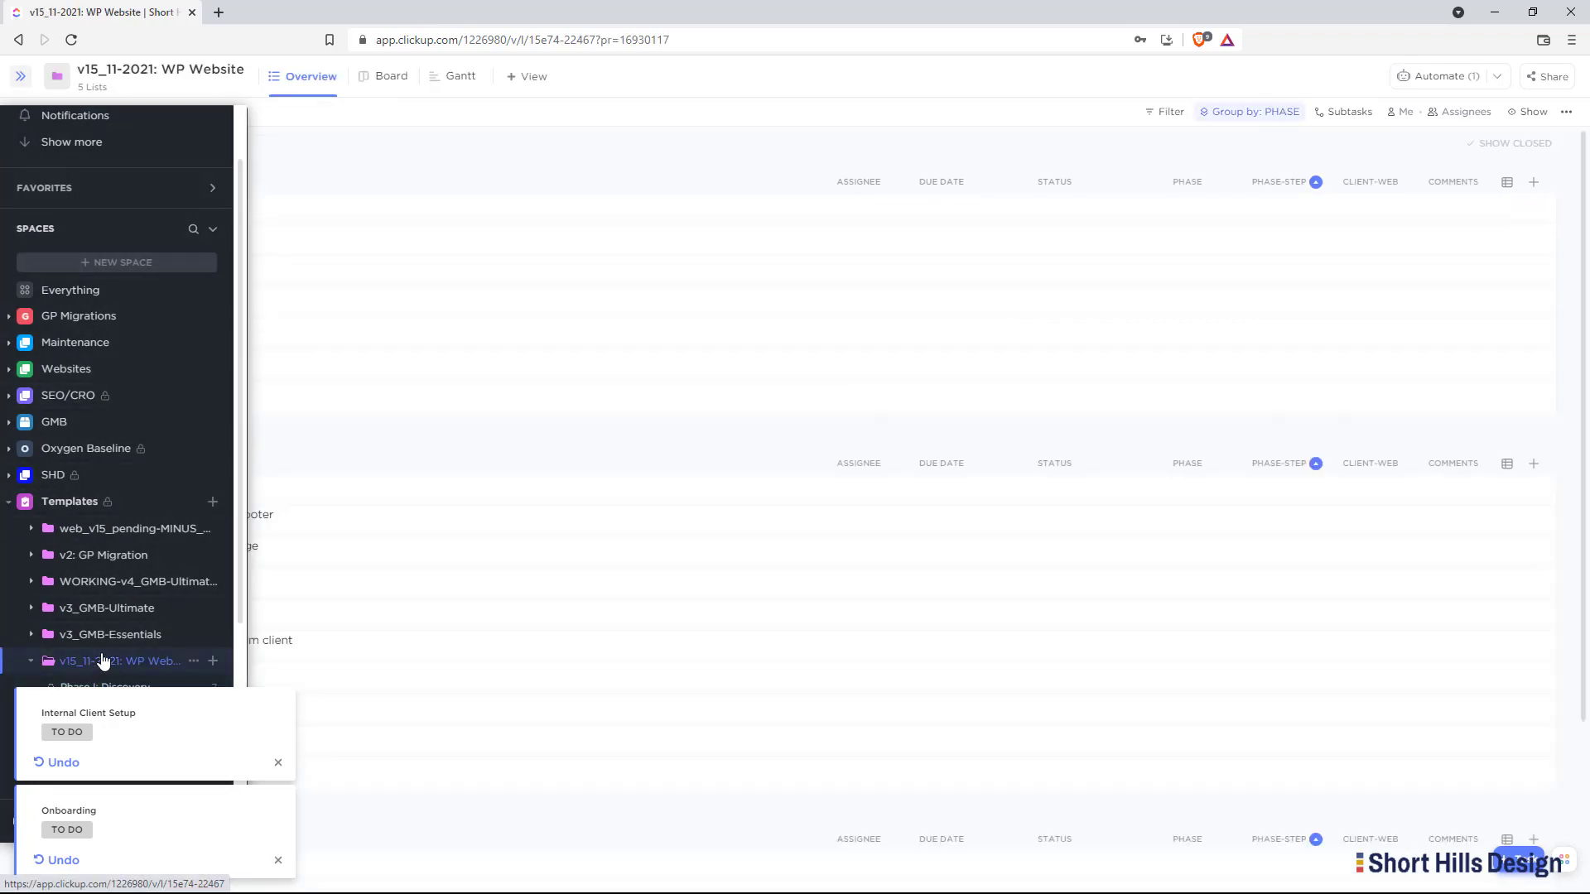
scroll(597, 603, down, 4)
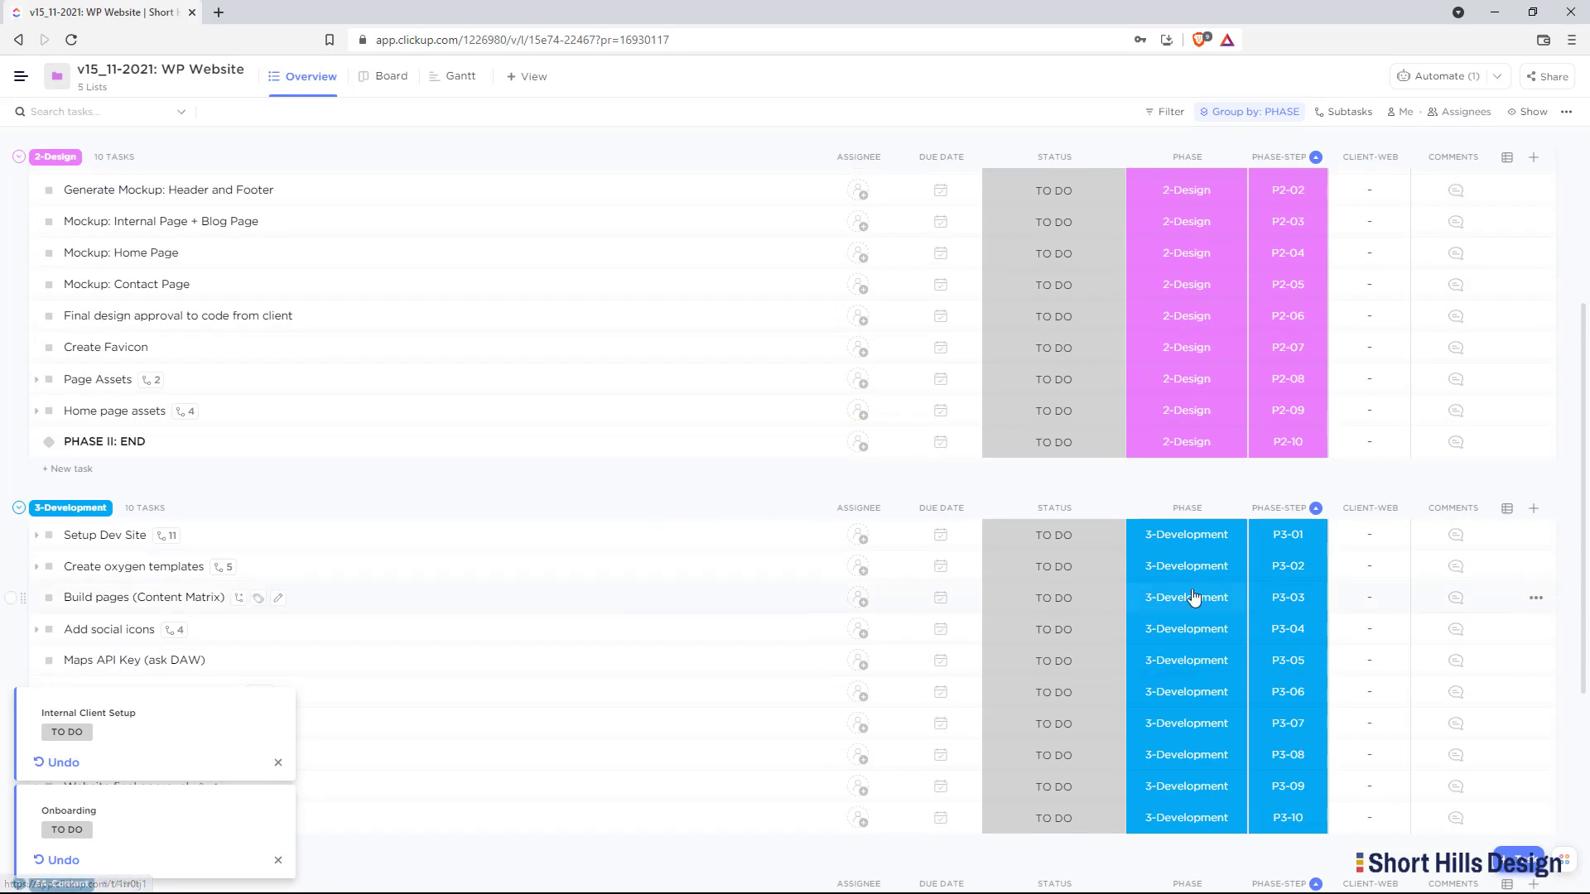
scroll(1196, 600, down, 2)
Dismiss the status-change notification and show the five Create oxygen templates subtasks
click(278, 861)
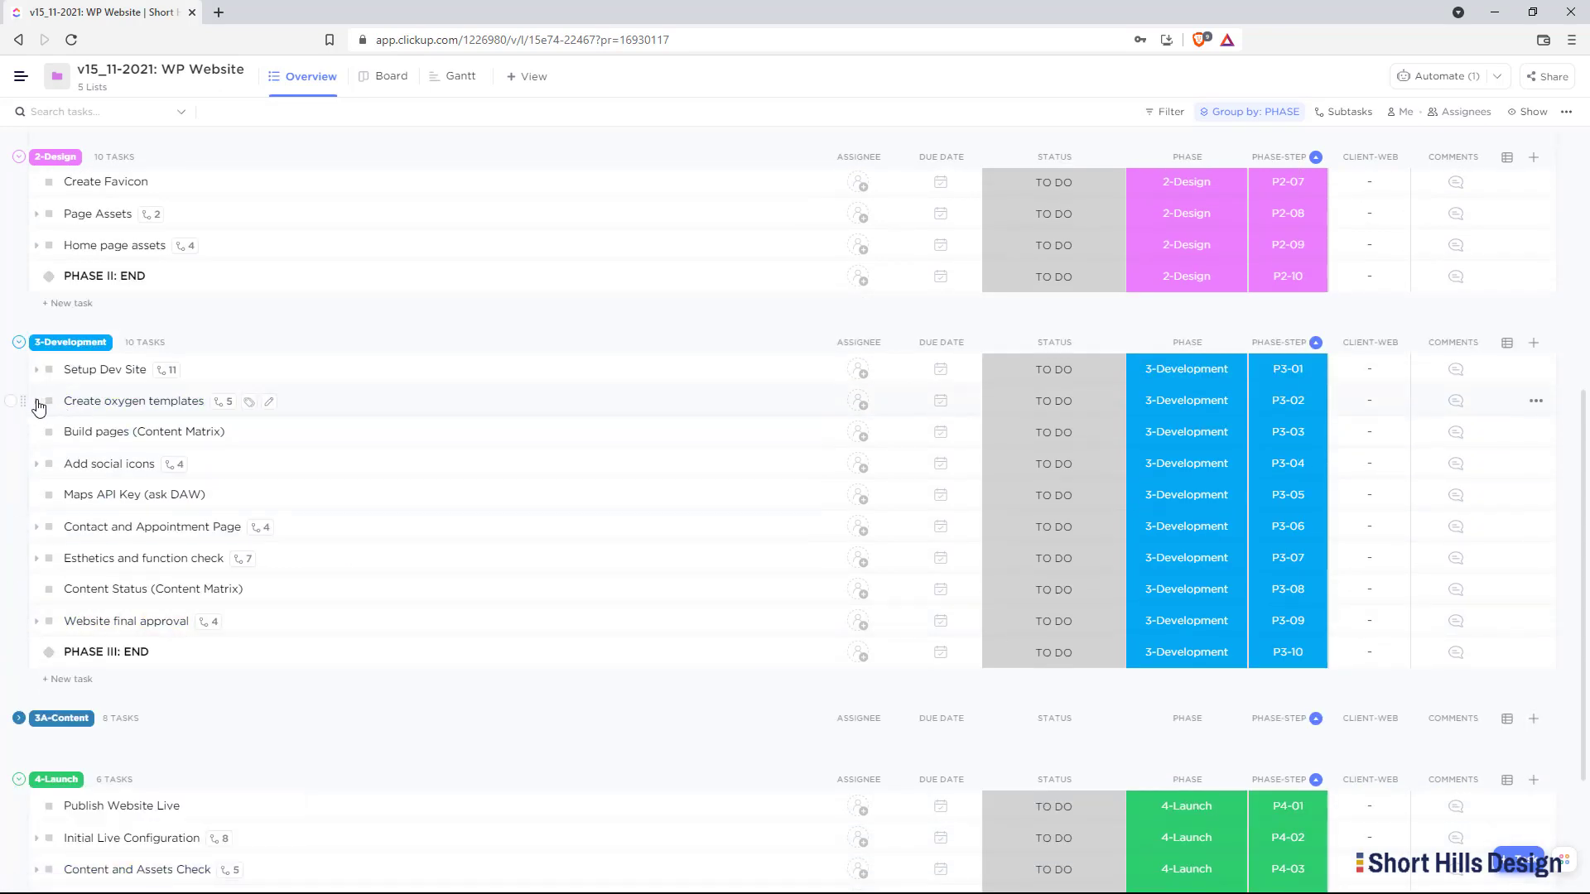
click(36, 402)
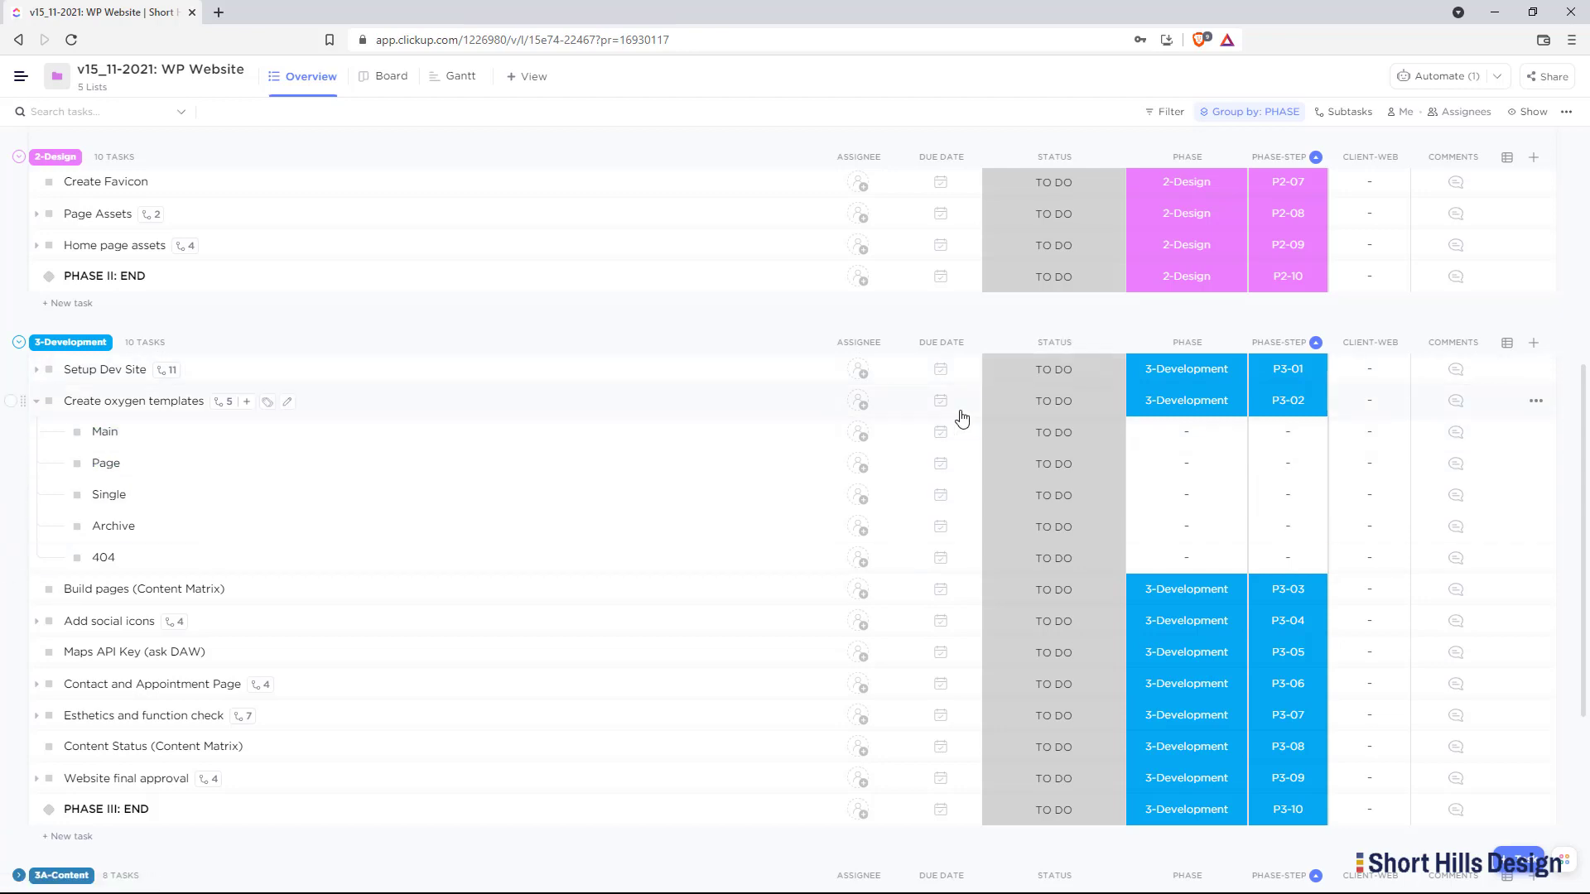
mouse_move(21, 76)
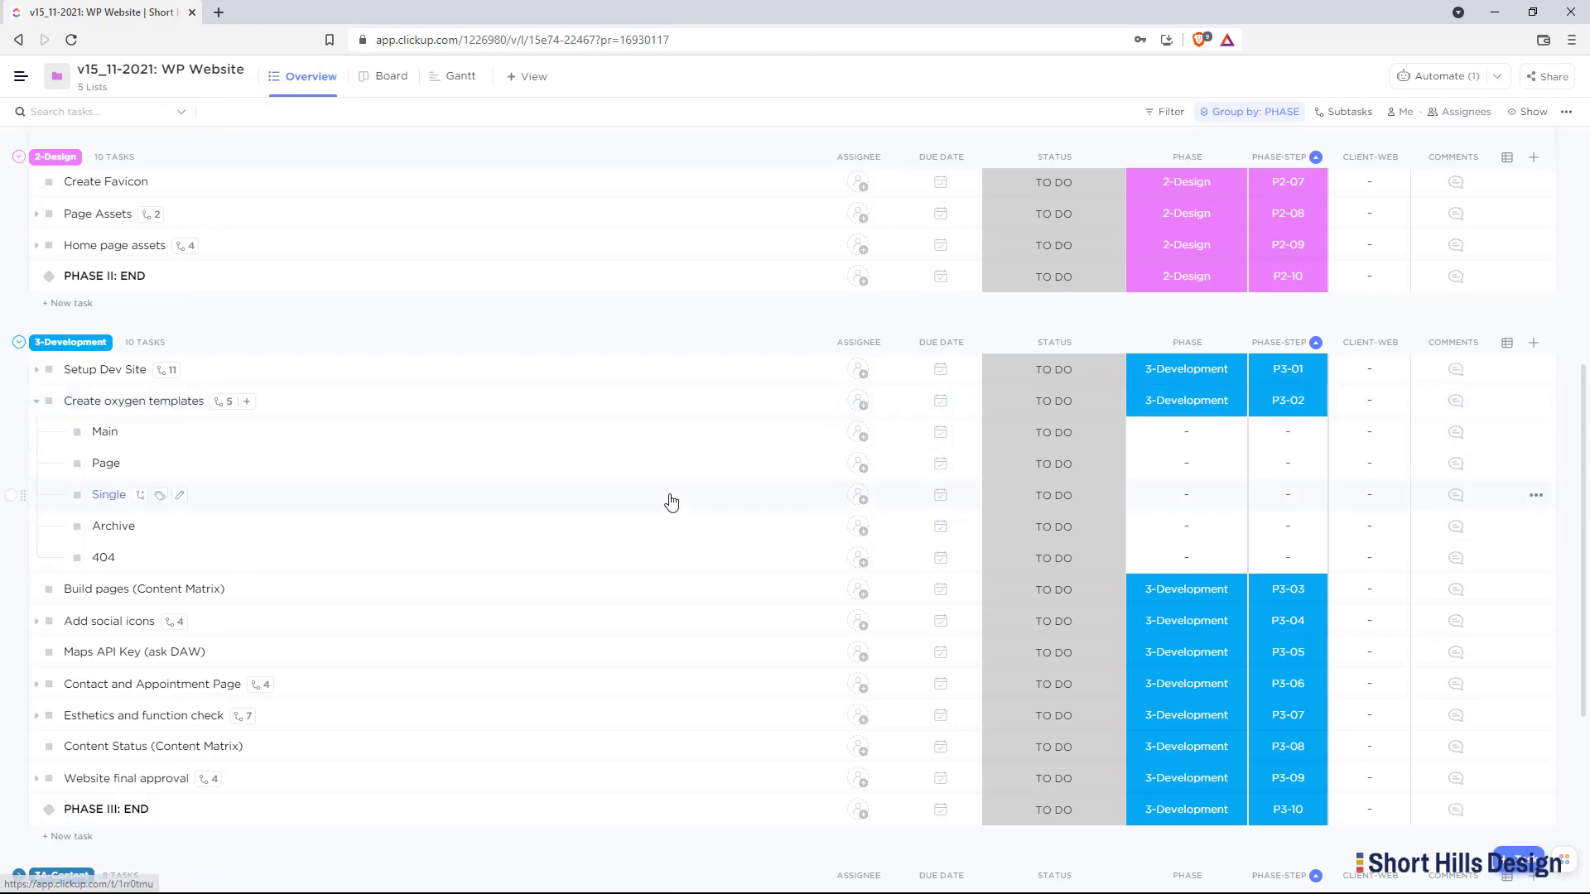
scroll(676, 520, up, 4)
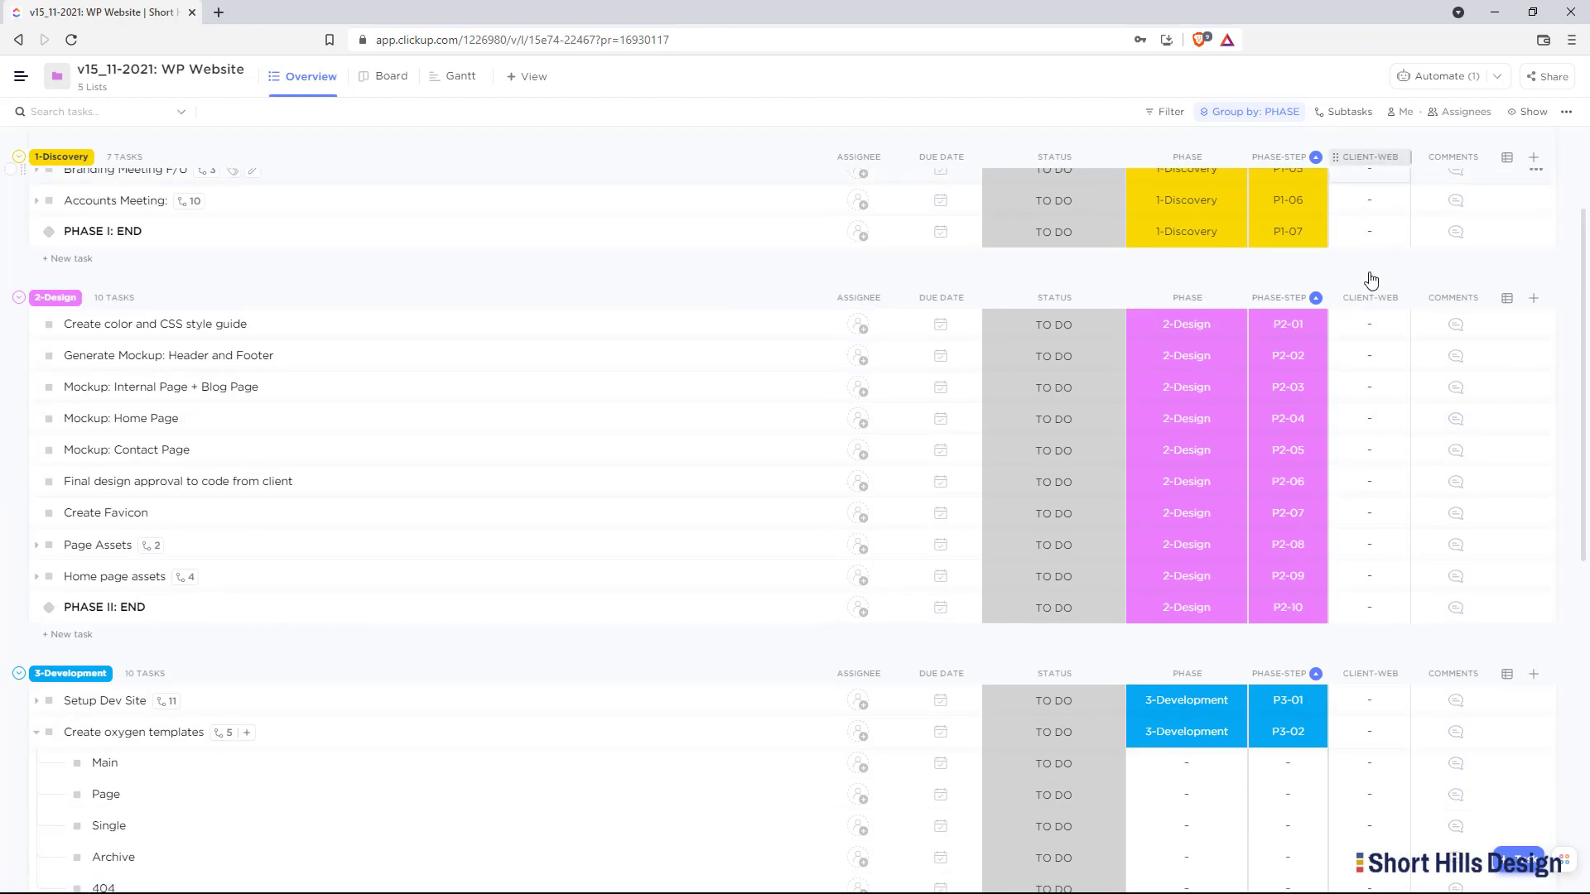
scroll(1353, 547, down, 4)
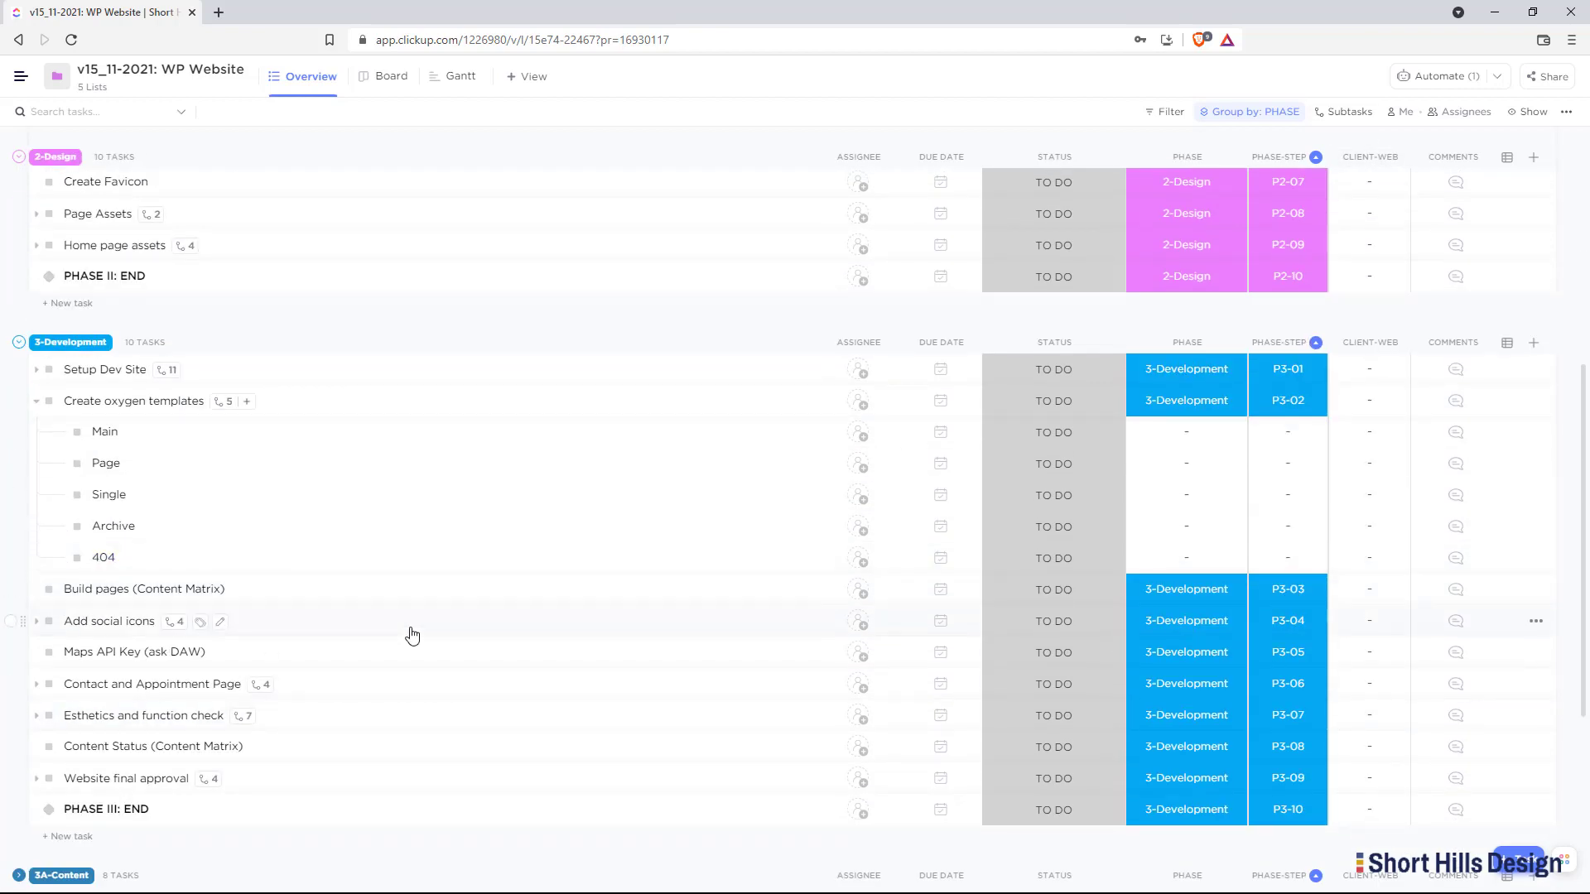
scroll(735, 686, up, 6)
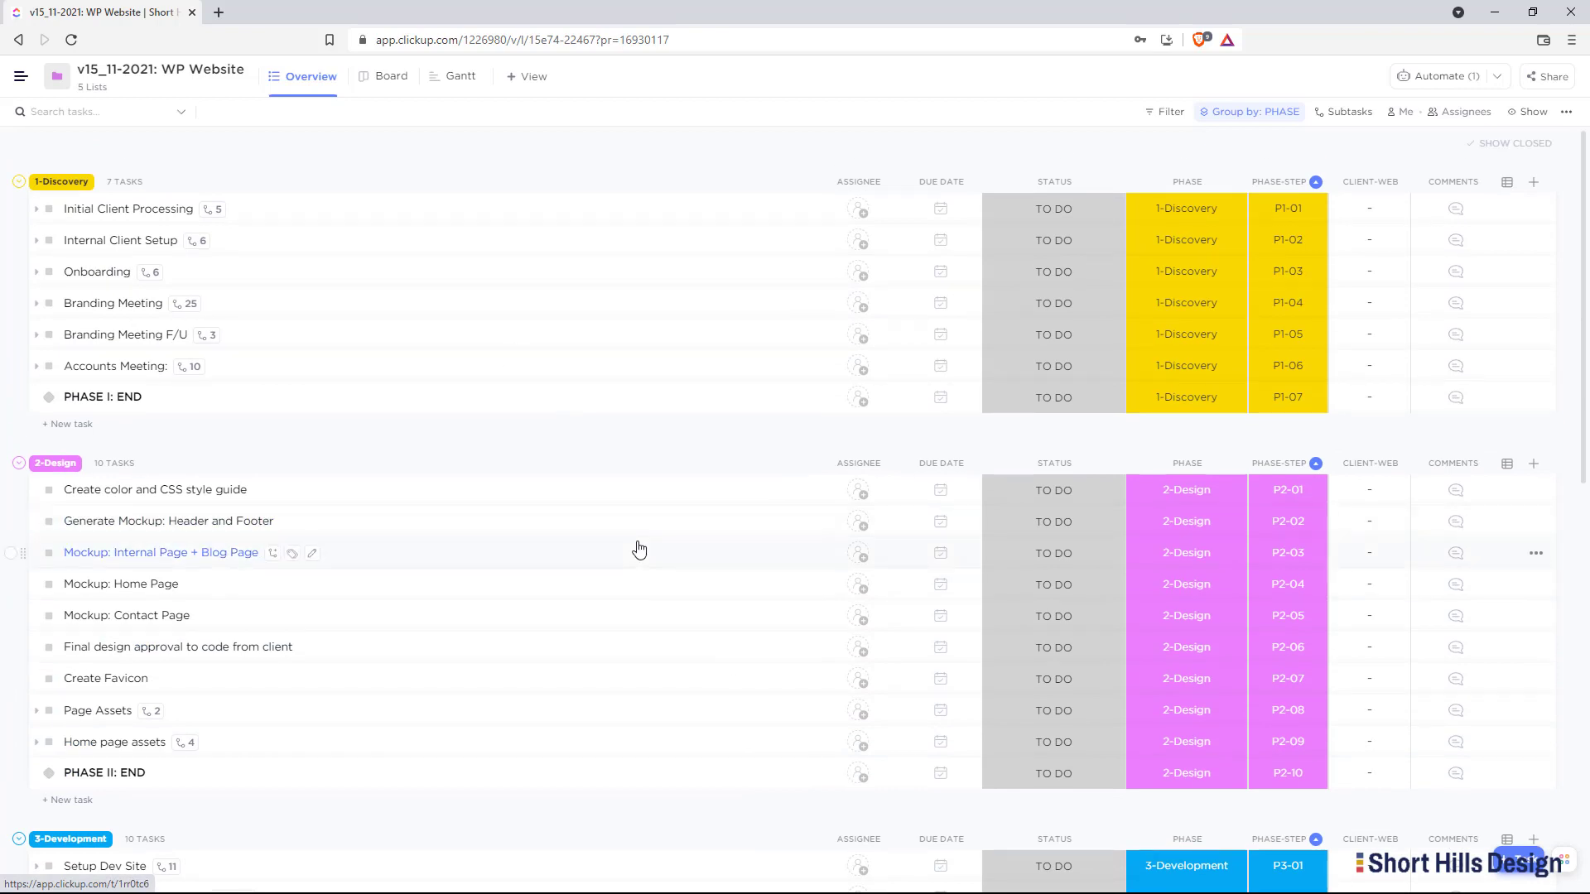
scroll(699, 505, down, 5)
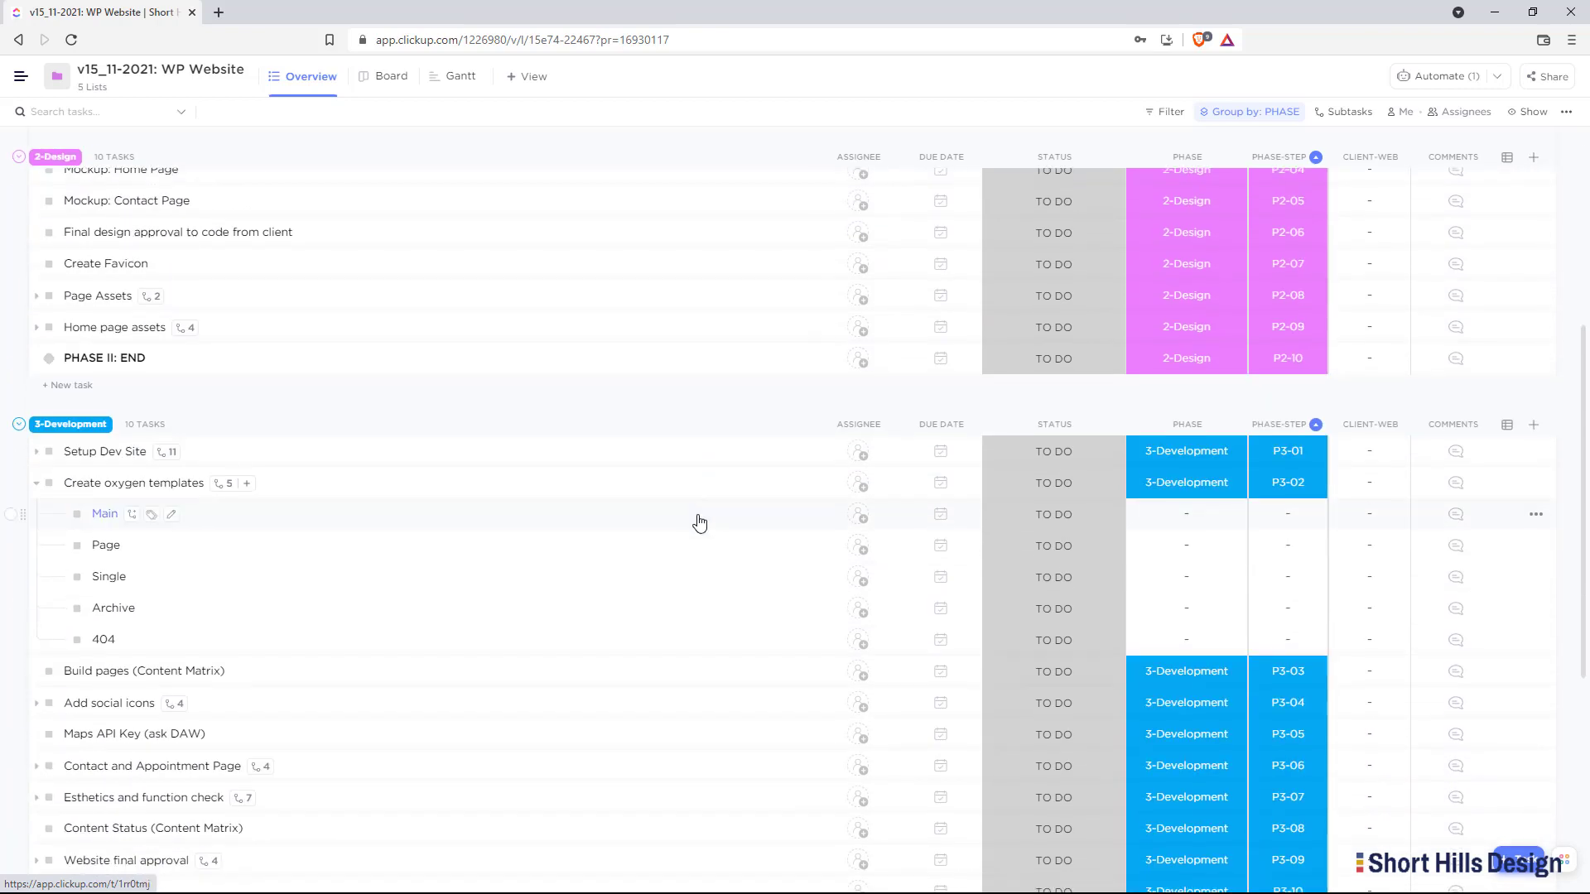
scroll(696, 520, down, 3)
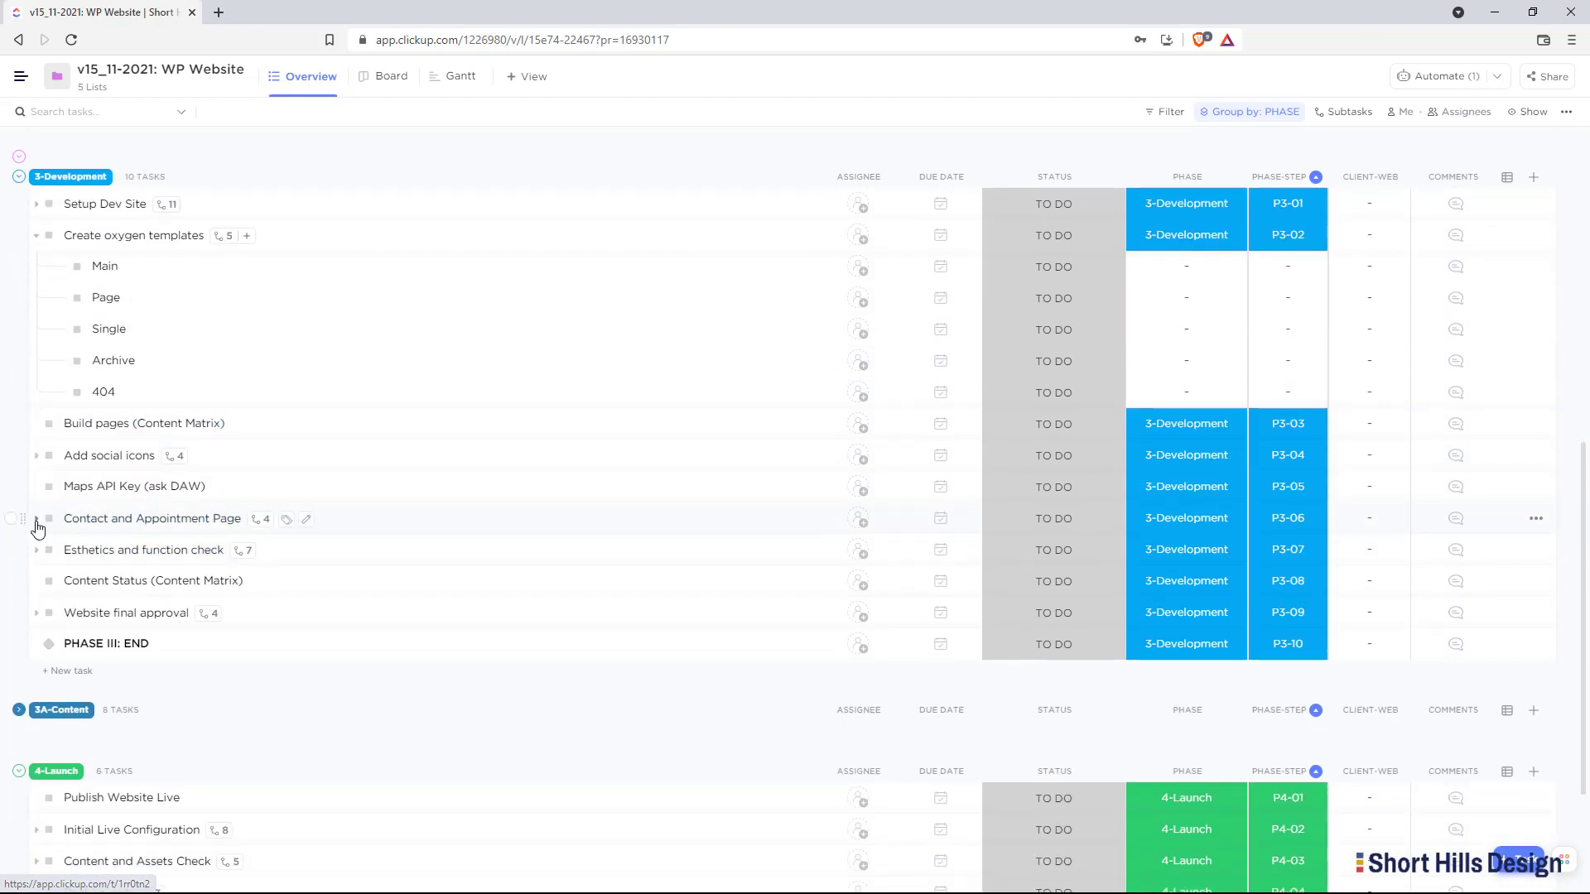
Show Contact and Appointment Page's subtasks and set Content Status (Content Matrix) to IN PROGRESS
click(36, 519)
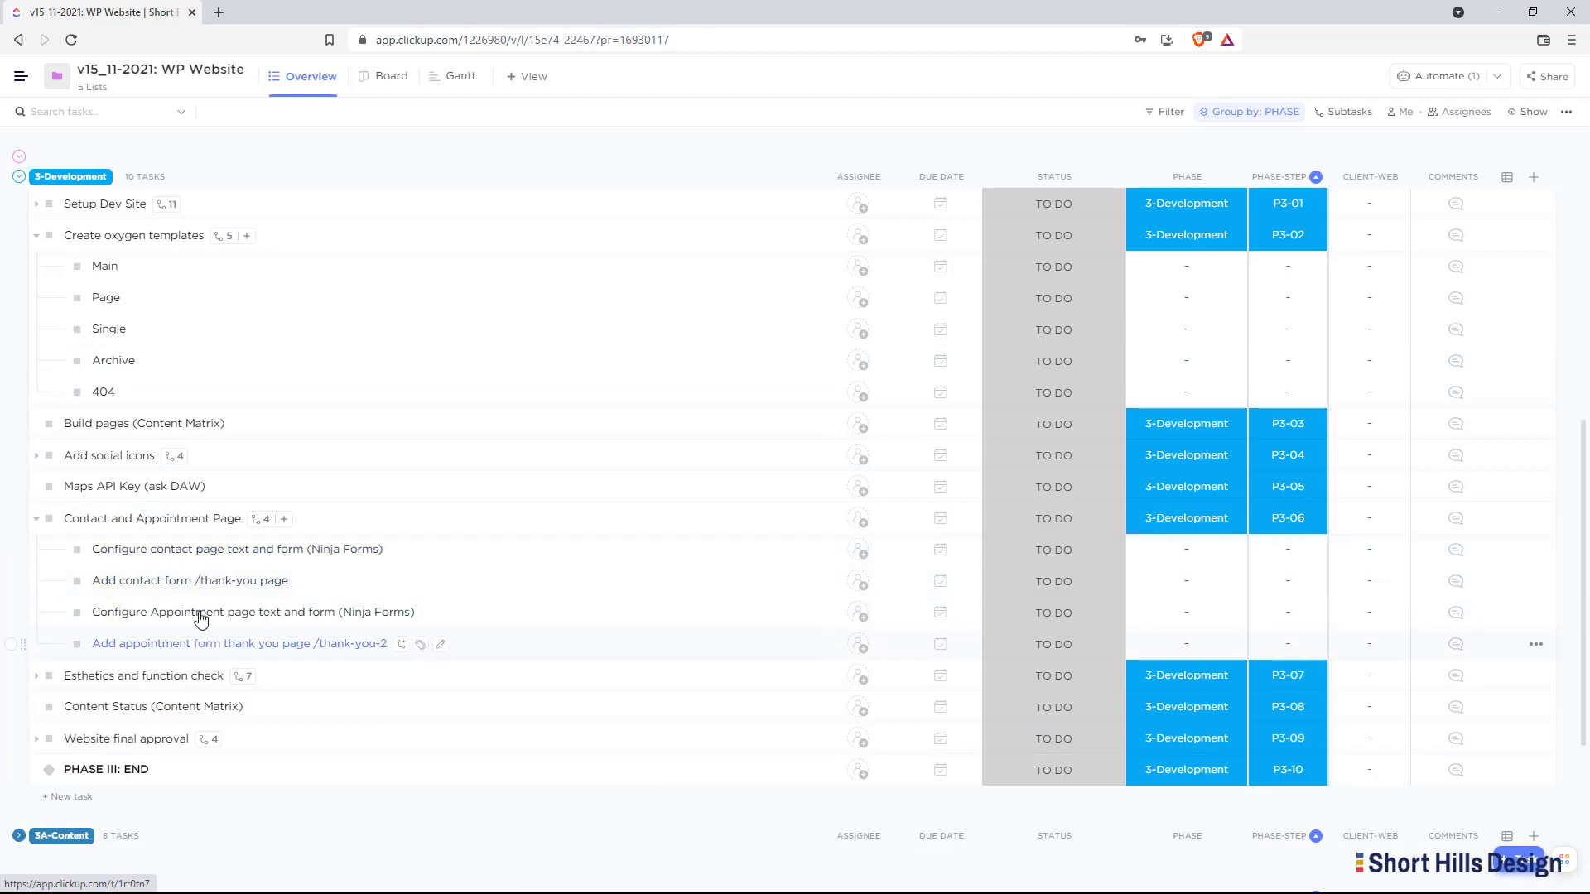
scroll(201, 618, down, 2)
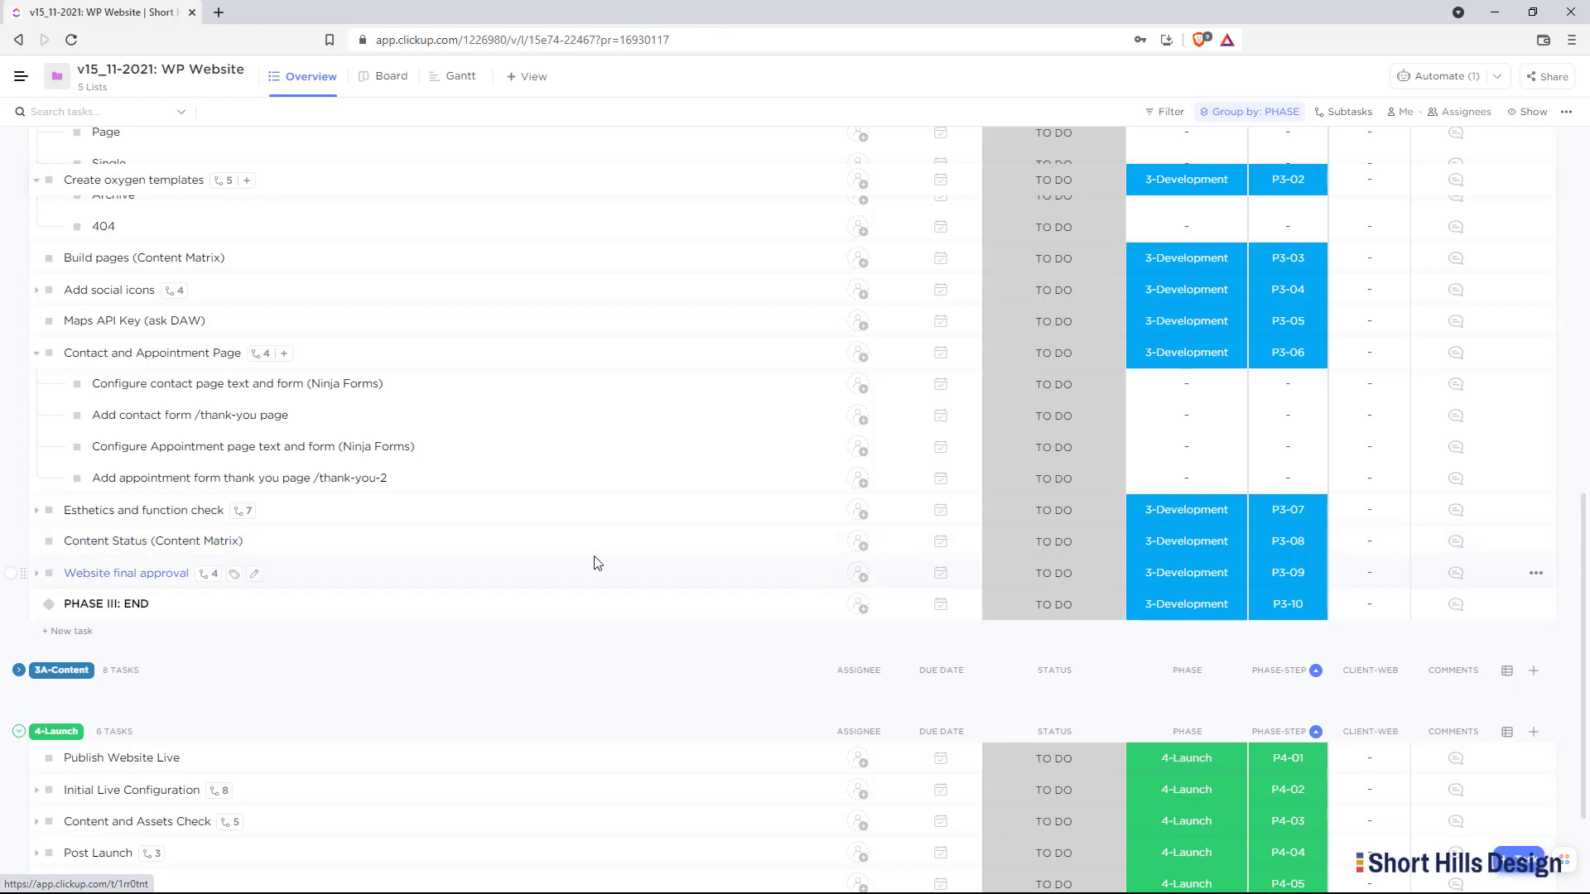
click(1045, 543)
click(1052, 729)
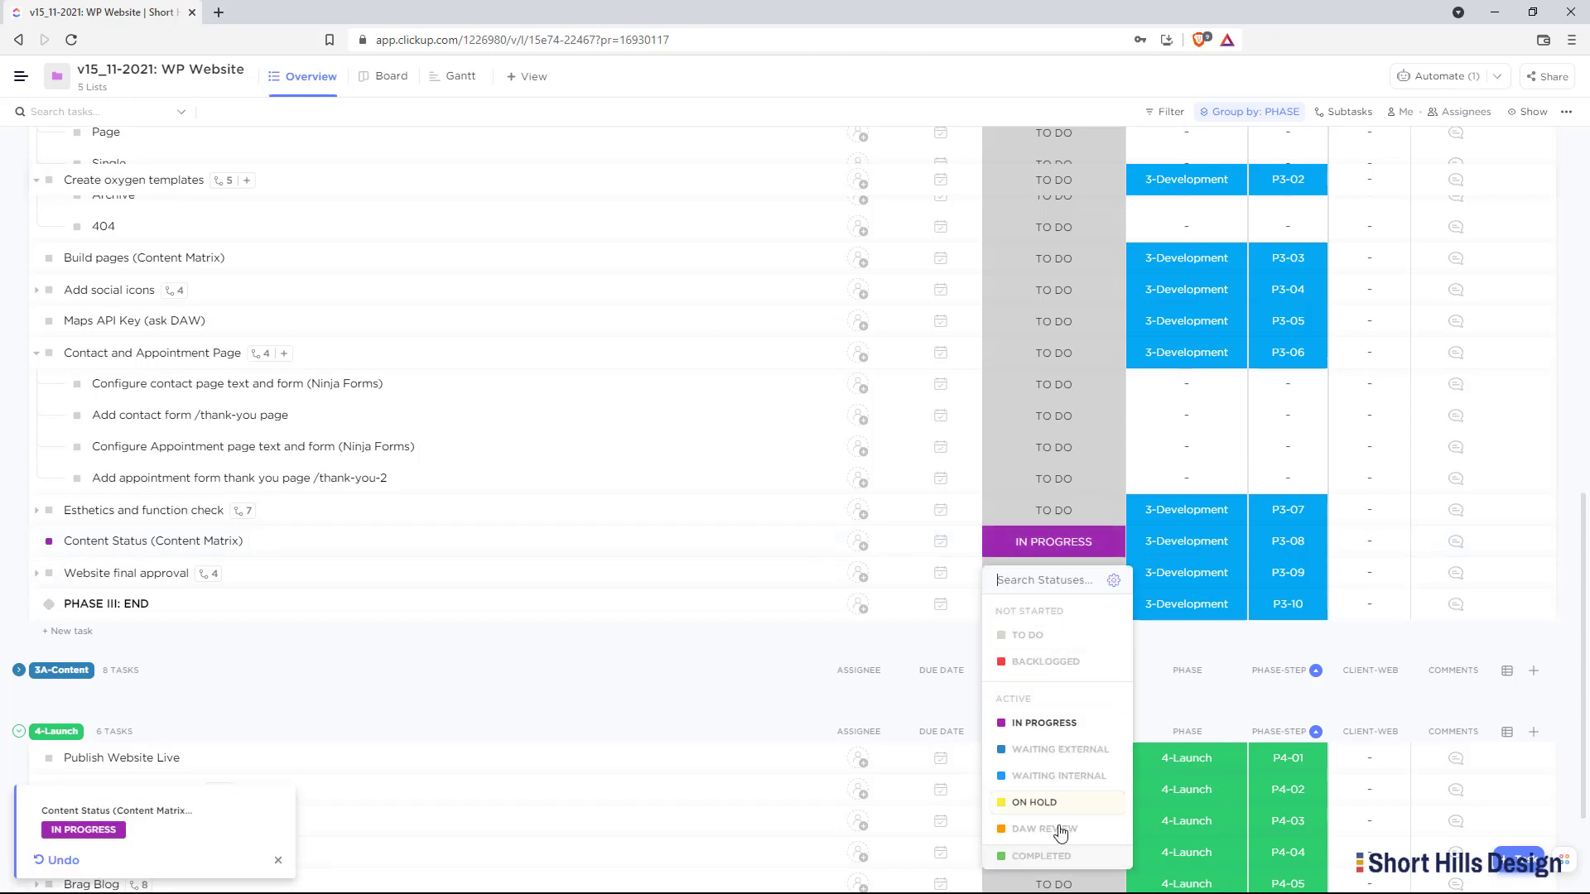
click(1076, 577)
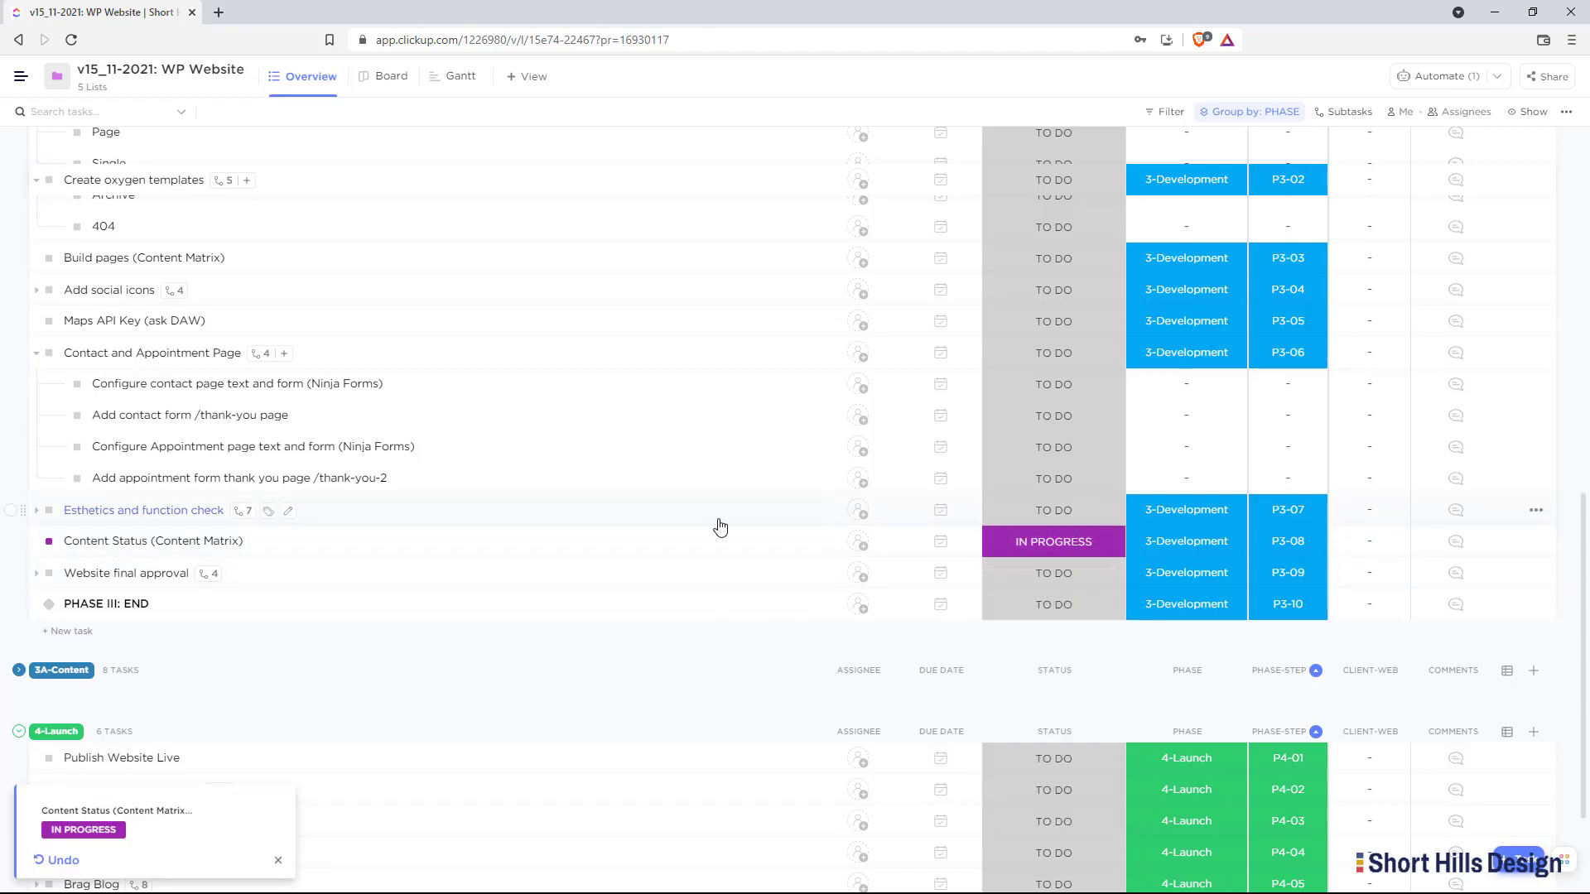
Peek at and re-collapse the Launch tasks' subtasks, then expand the 3A-Content group
scroll(472, 611, down, 1)
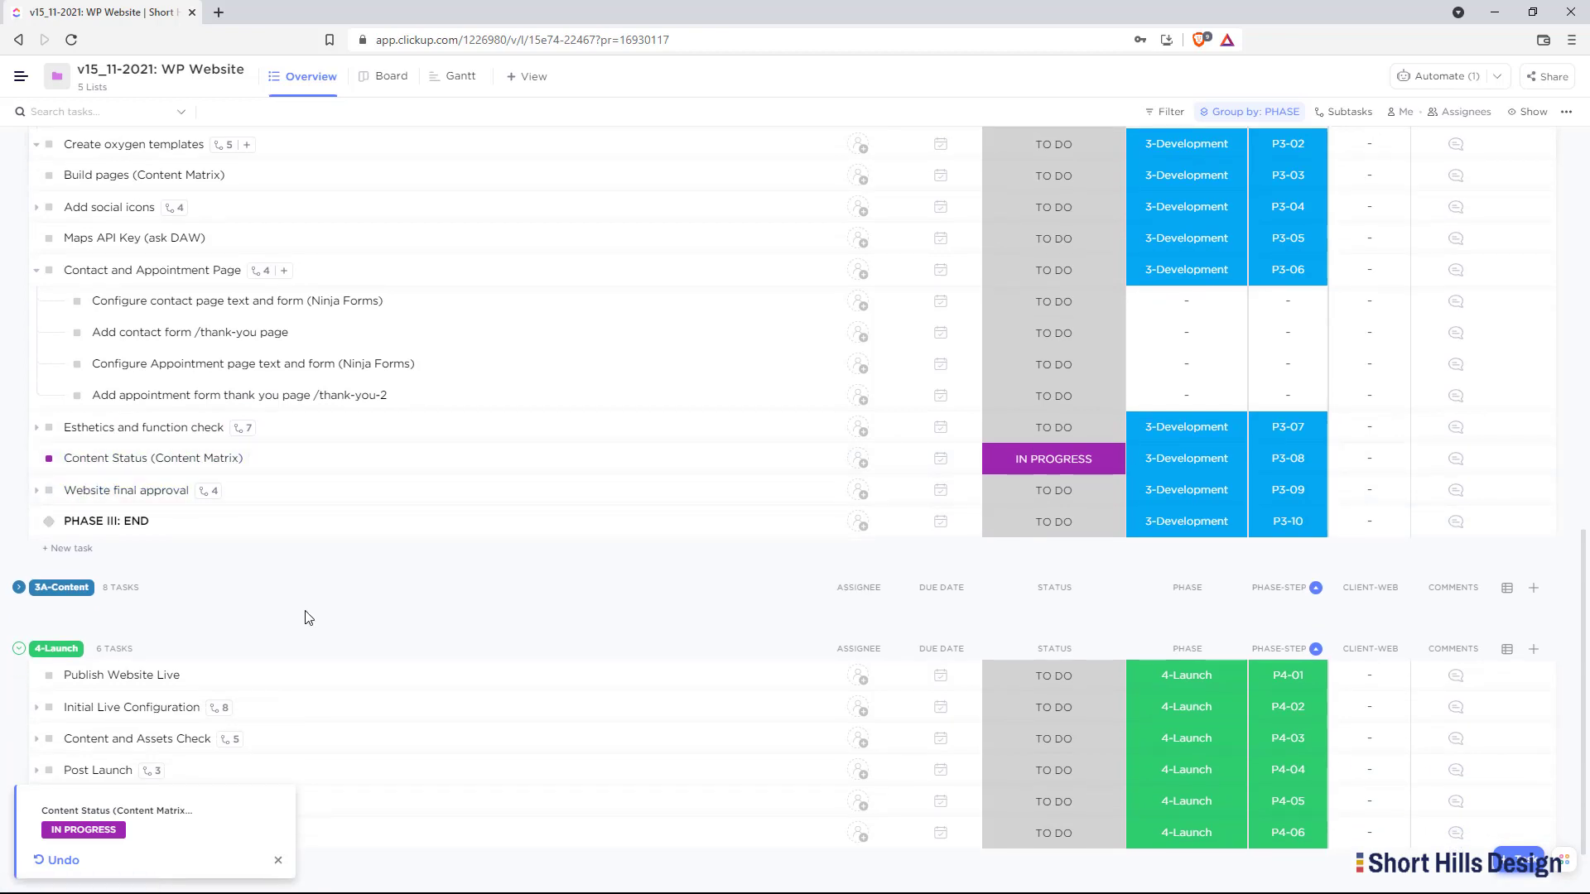
scroll(406, 712, down, 1)
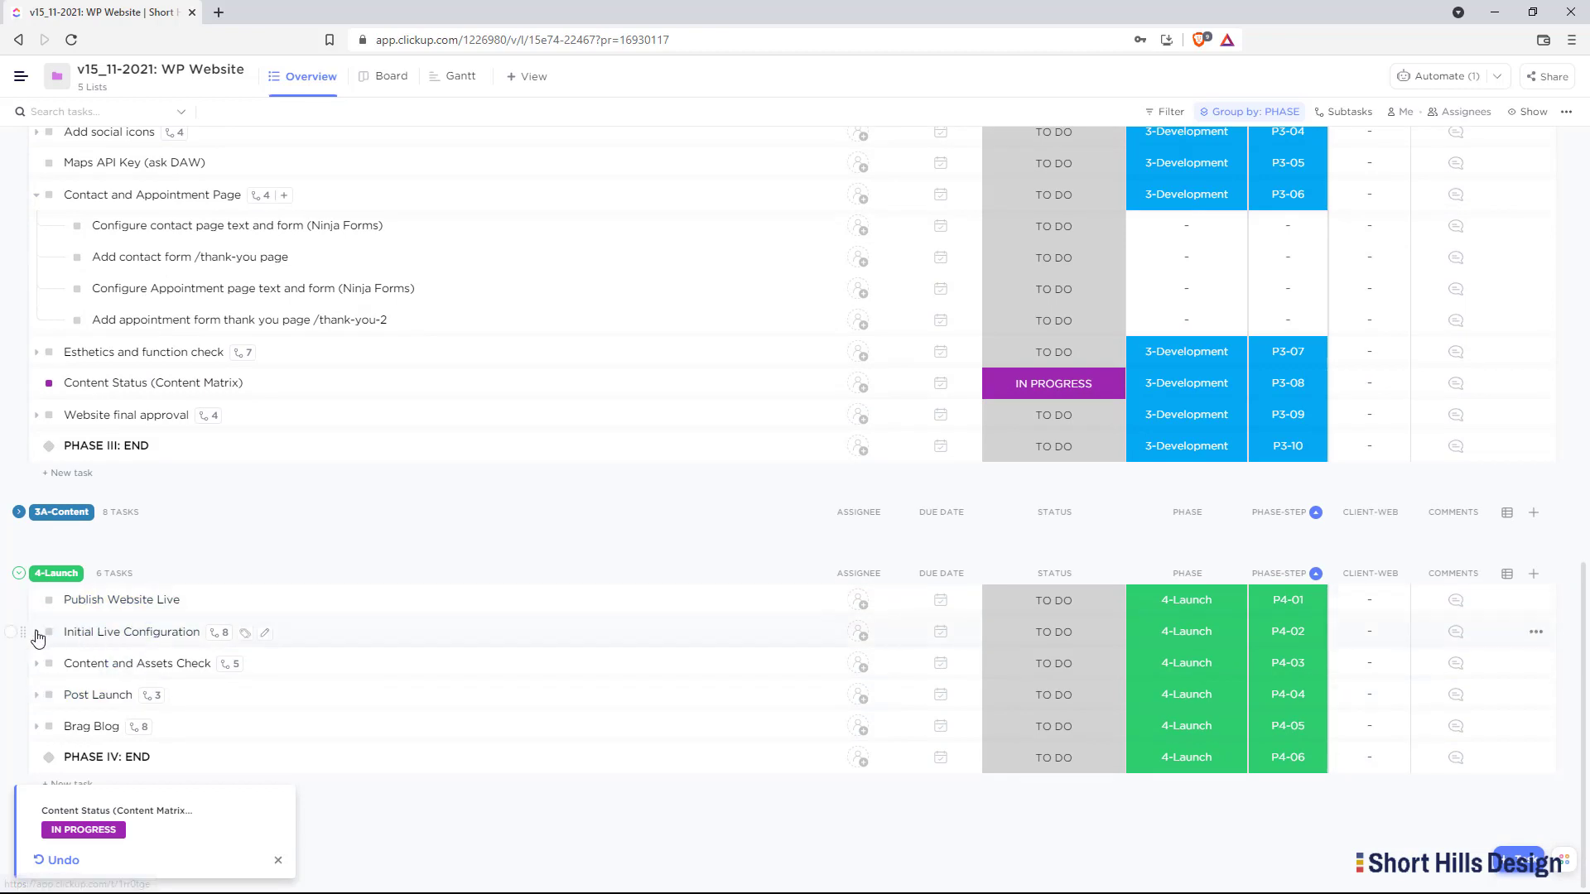
click(36, 633)
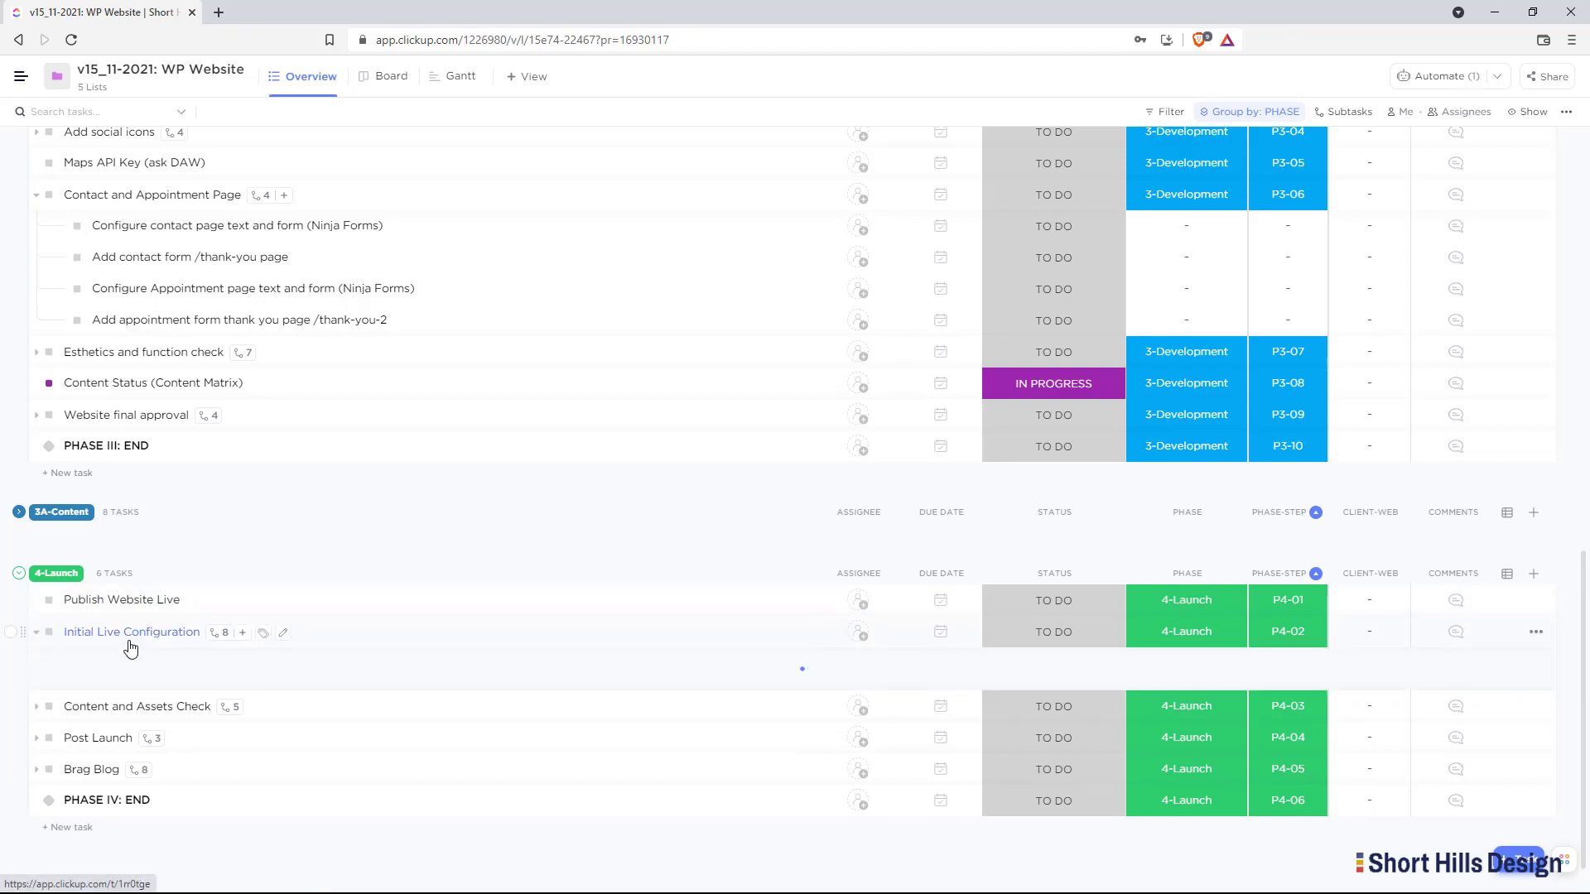
click(37, 636)
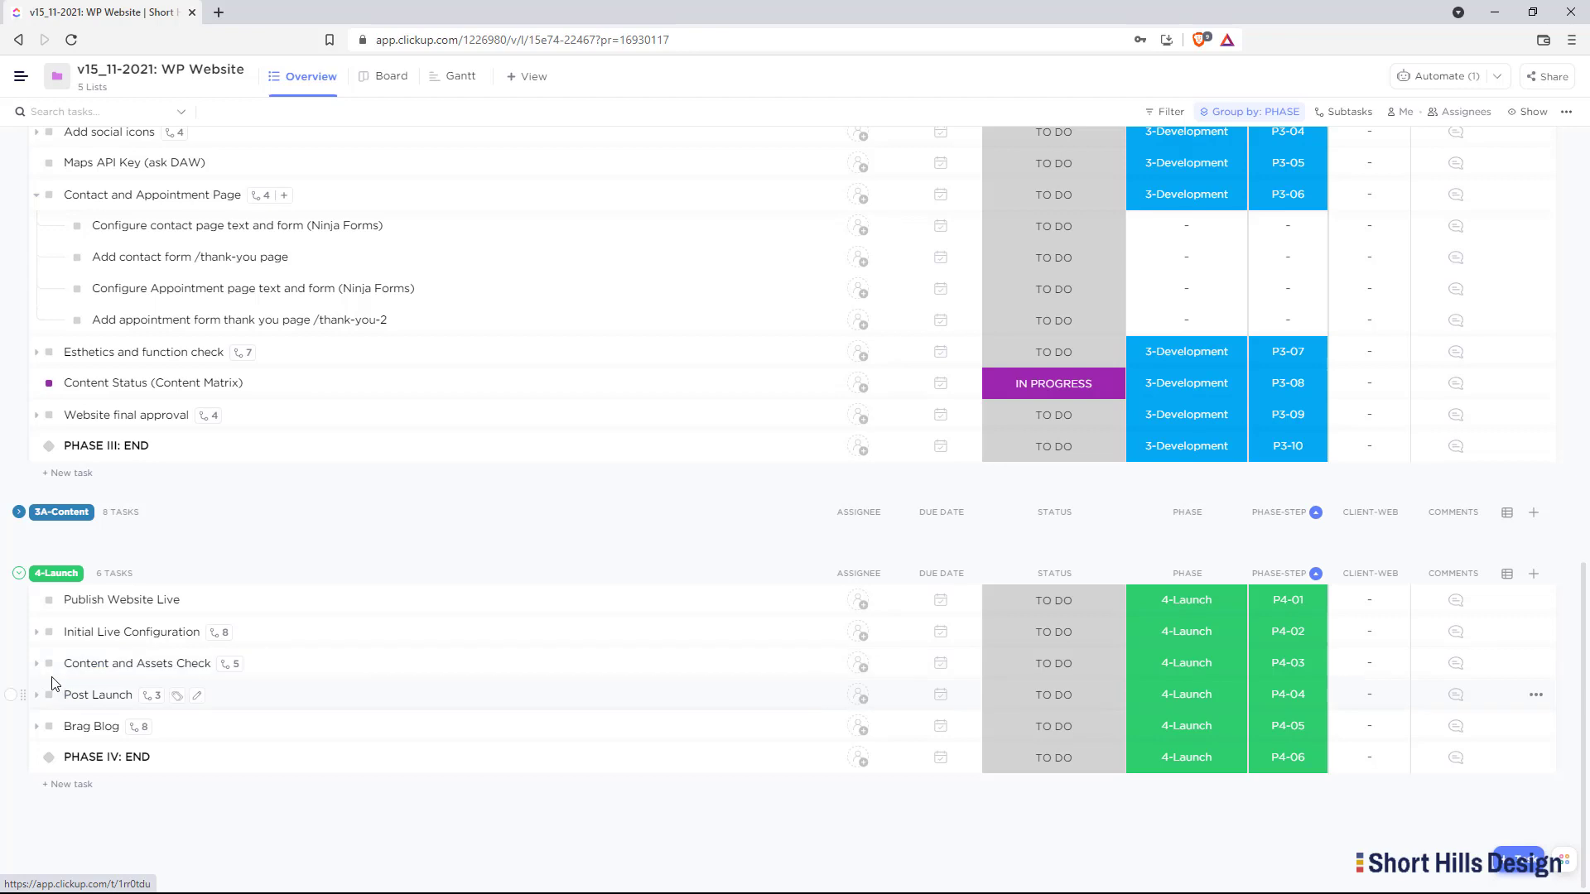
click(35, 665)
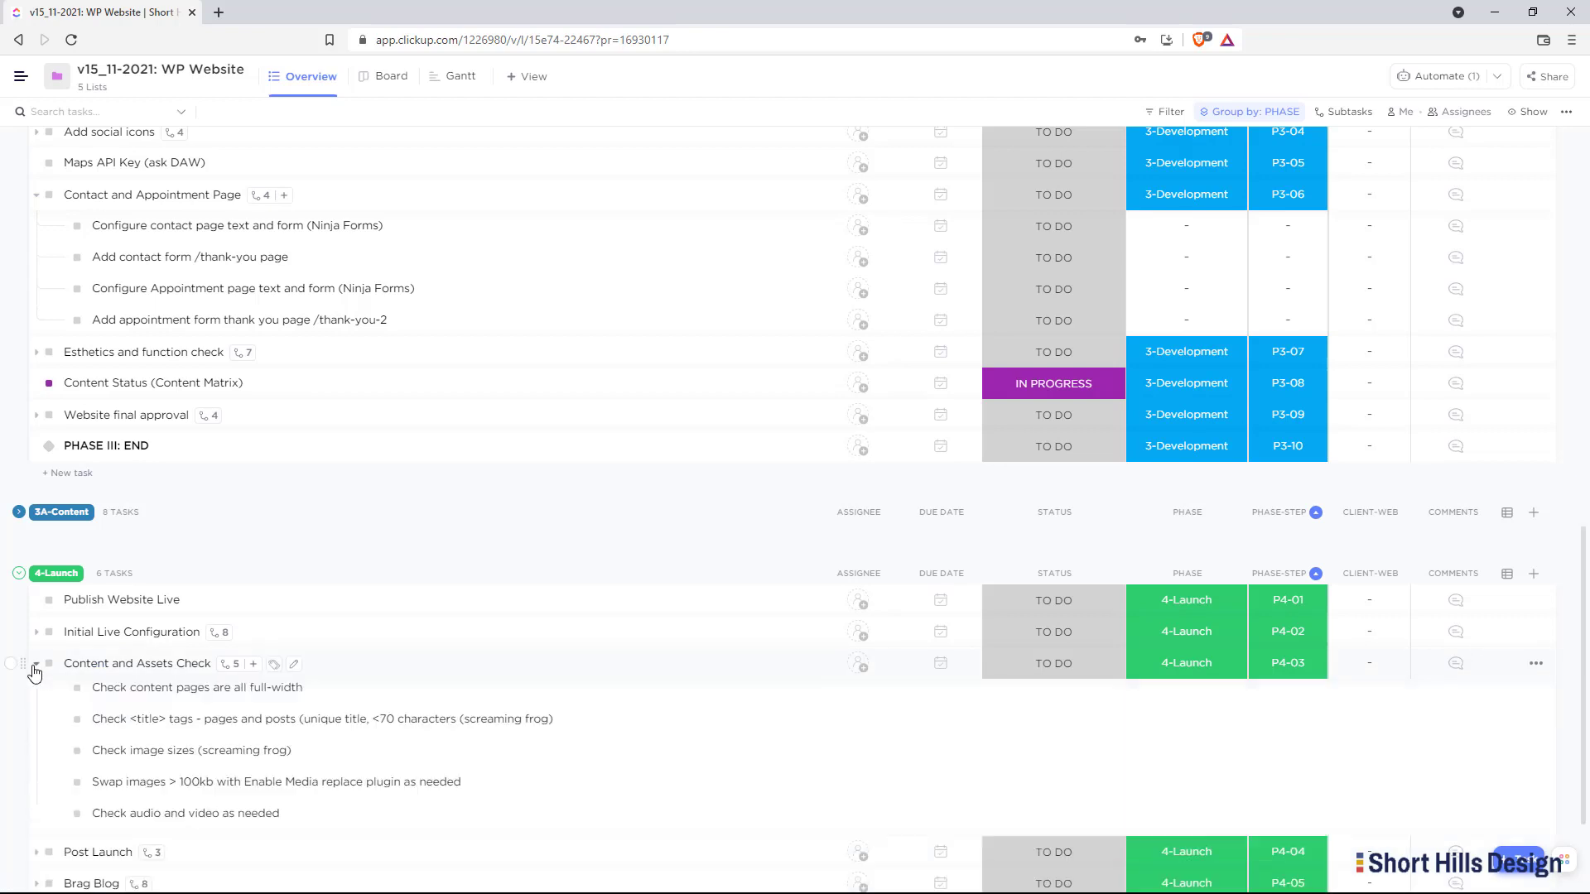
click(35, 665)
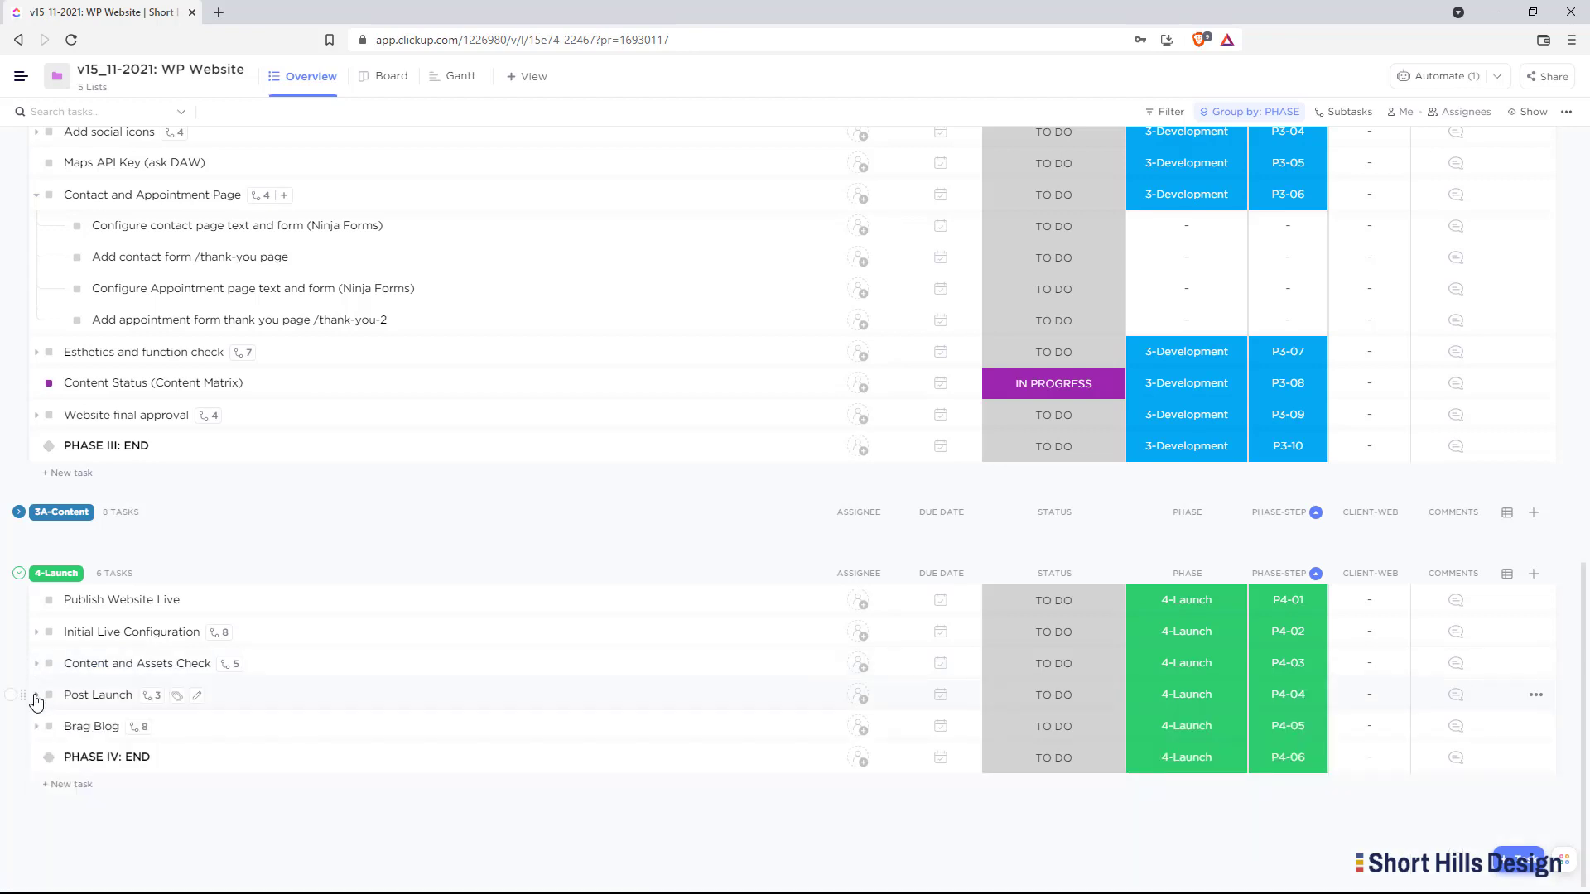
click(36, 695)
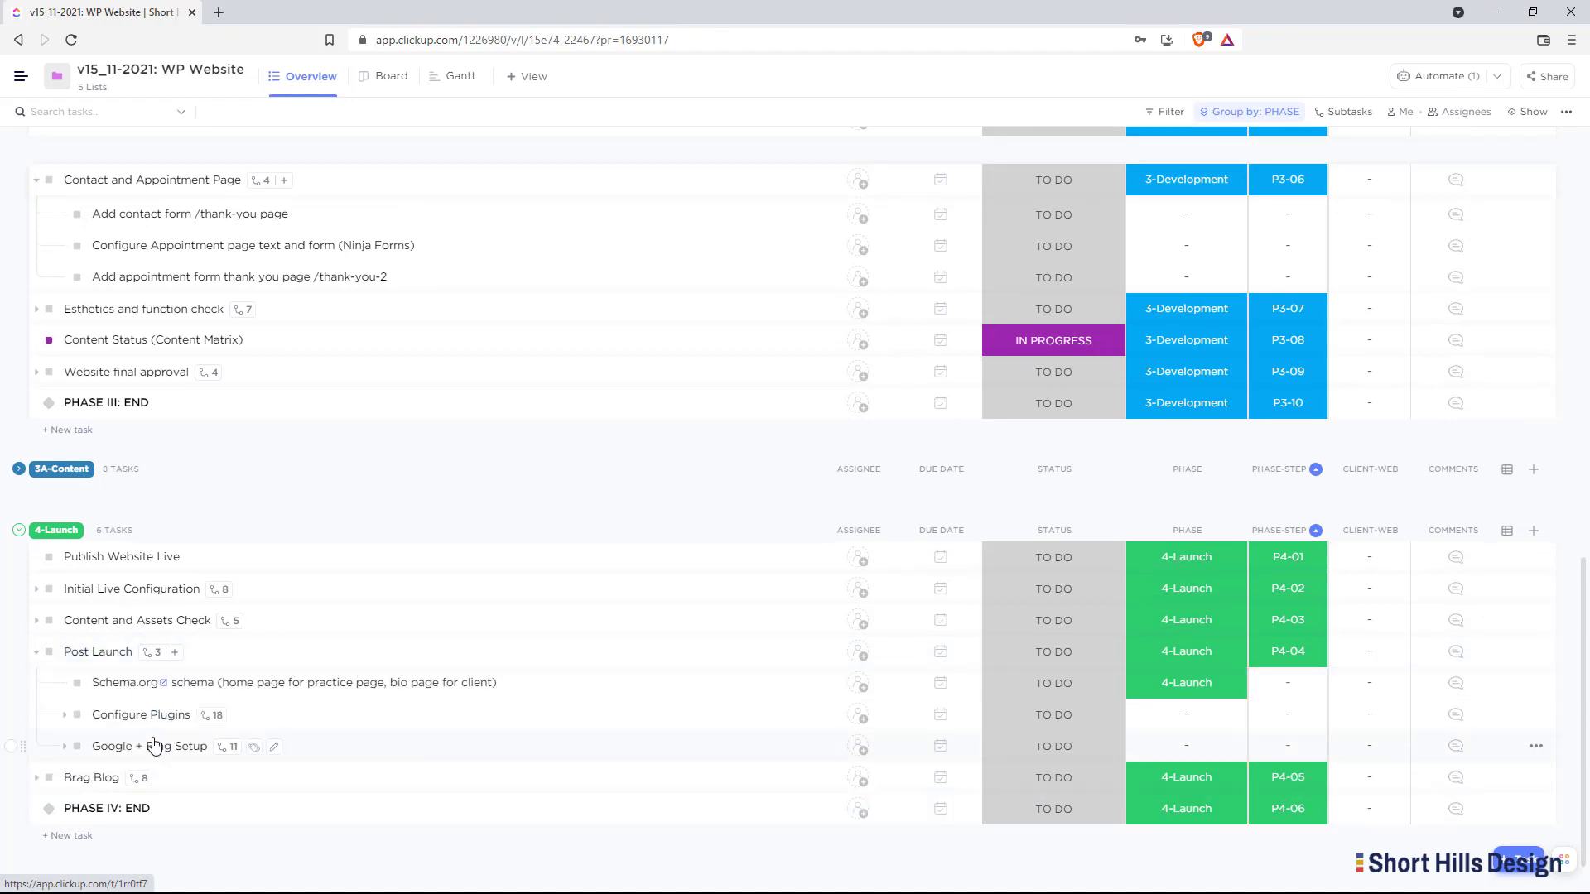
click(34, 654)
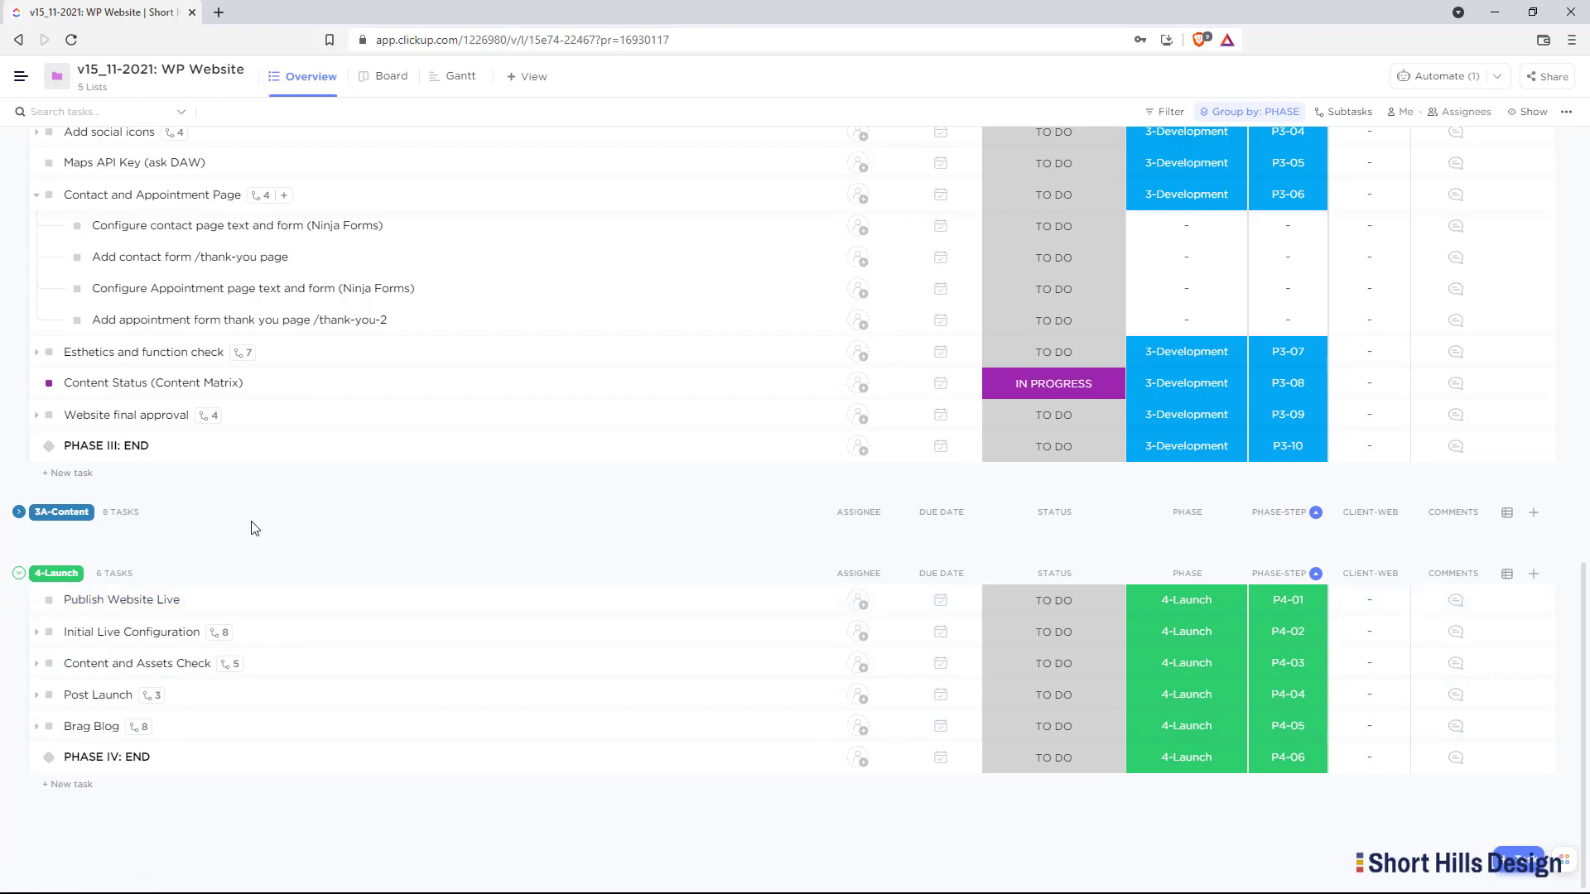
click(20, 511)
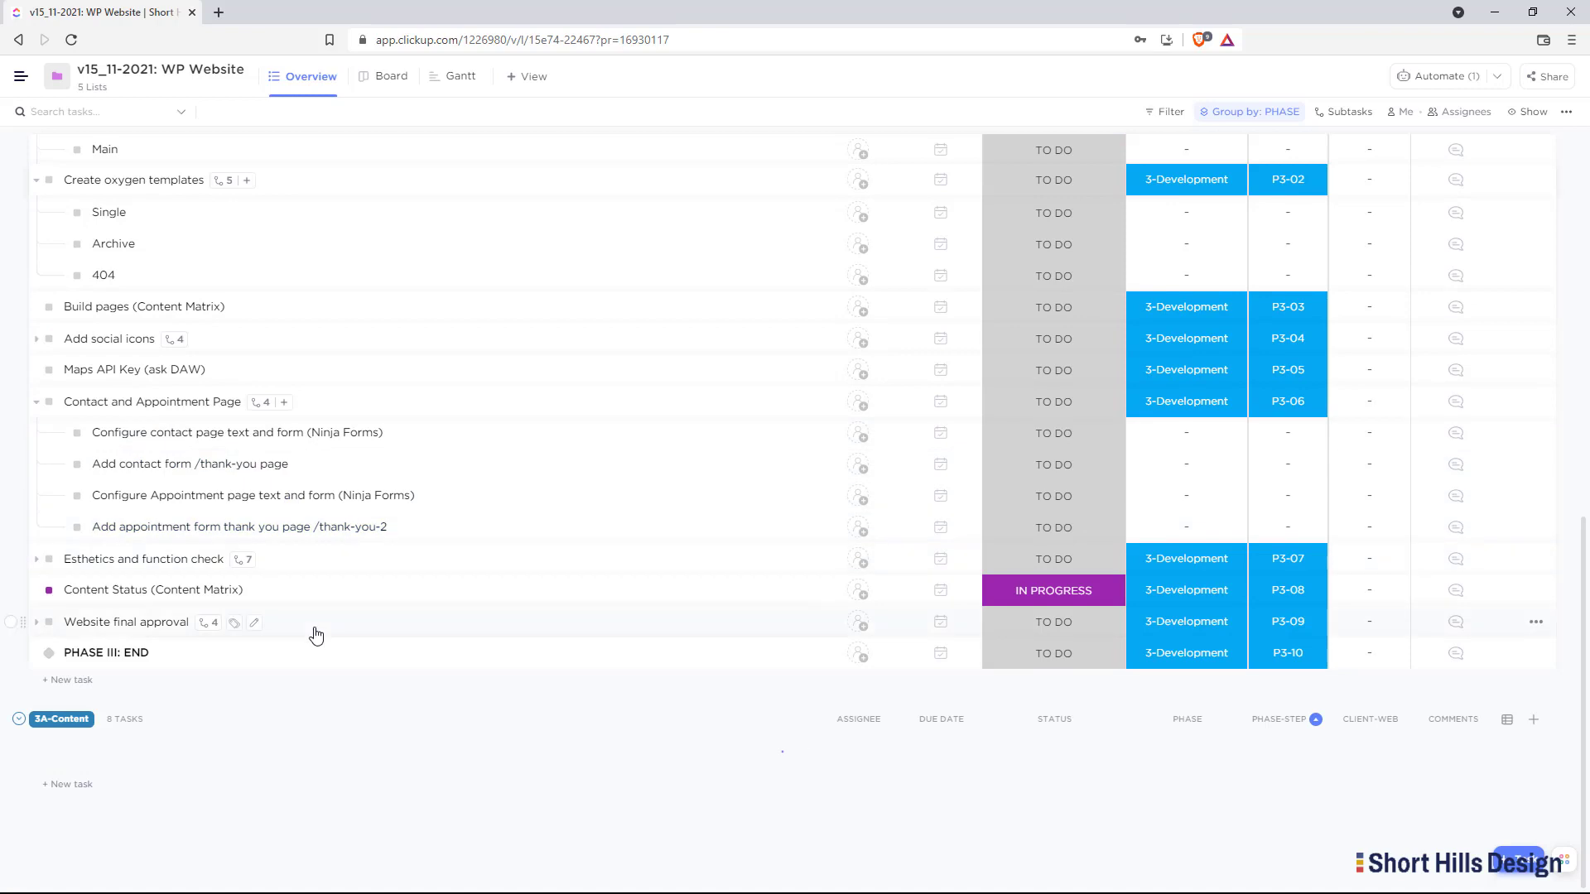
Go to the Content List page under the WP Website folder via the sidebar
click(20, 76)
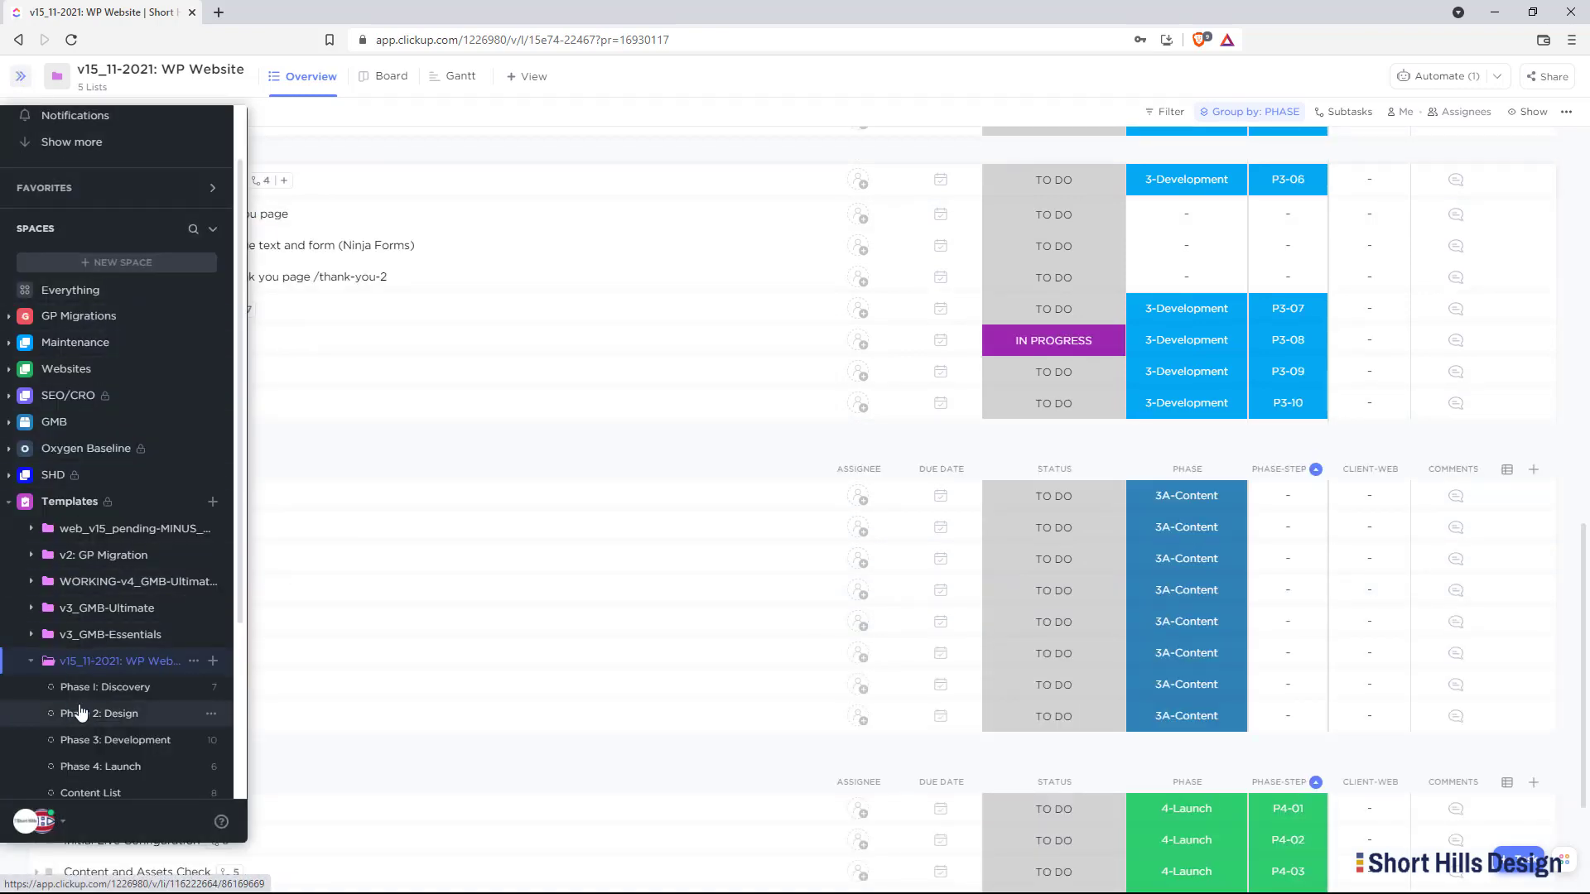
click(106, 791)
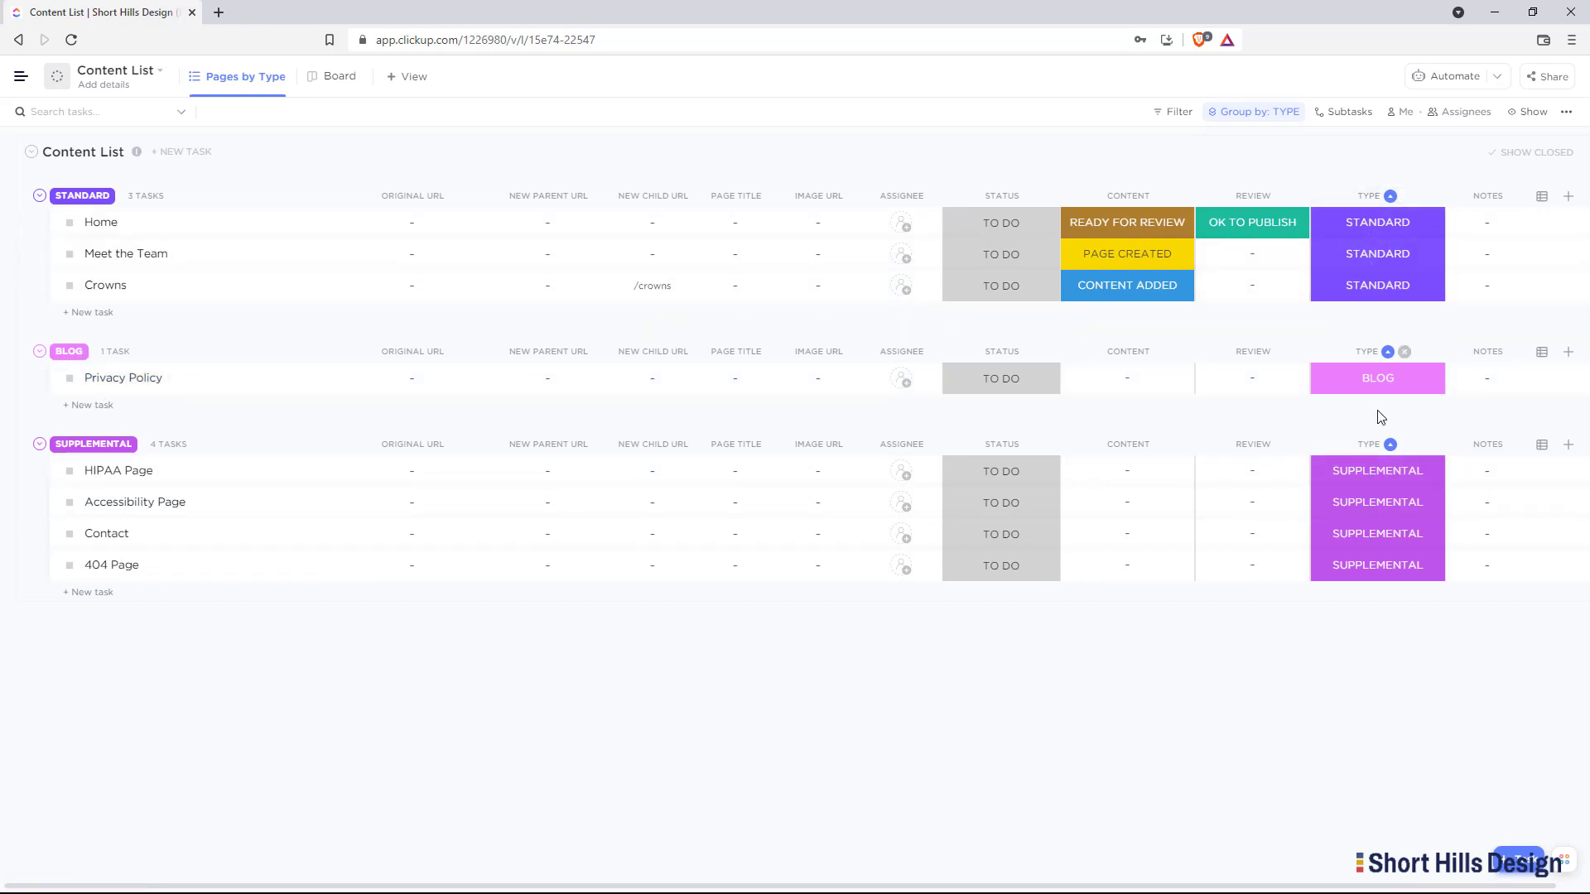
Hide the Type column and set Home to WAITING INTERNAL, Meet the Team to WAITING EXTERNAL
click(1387, 201)
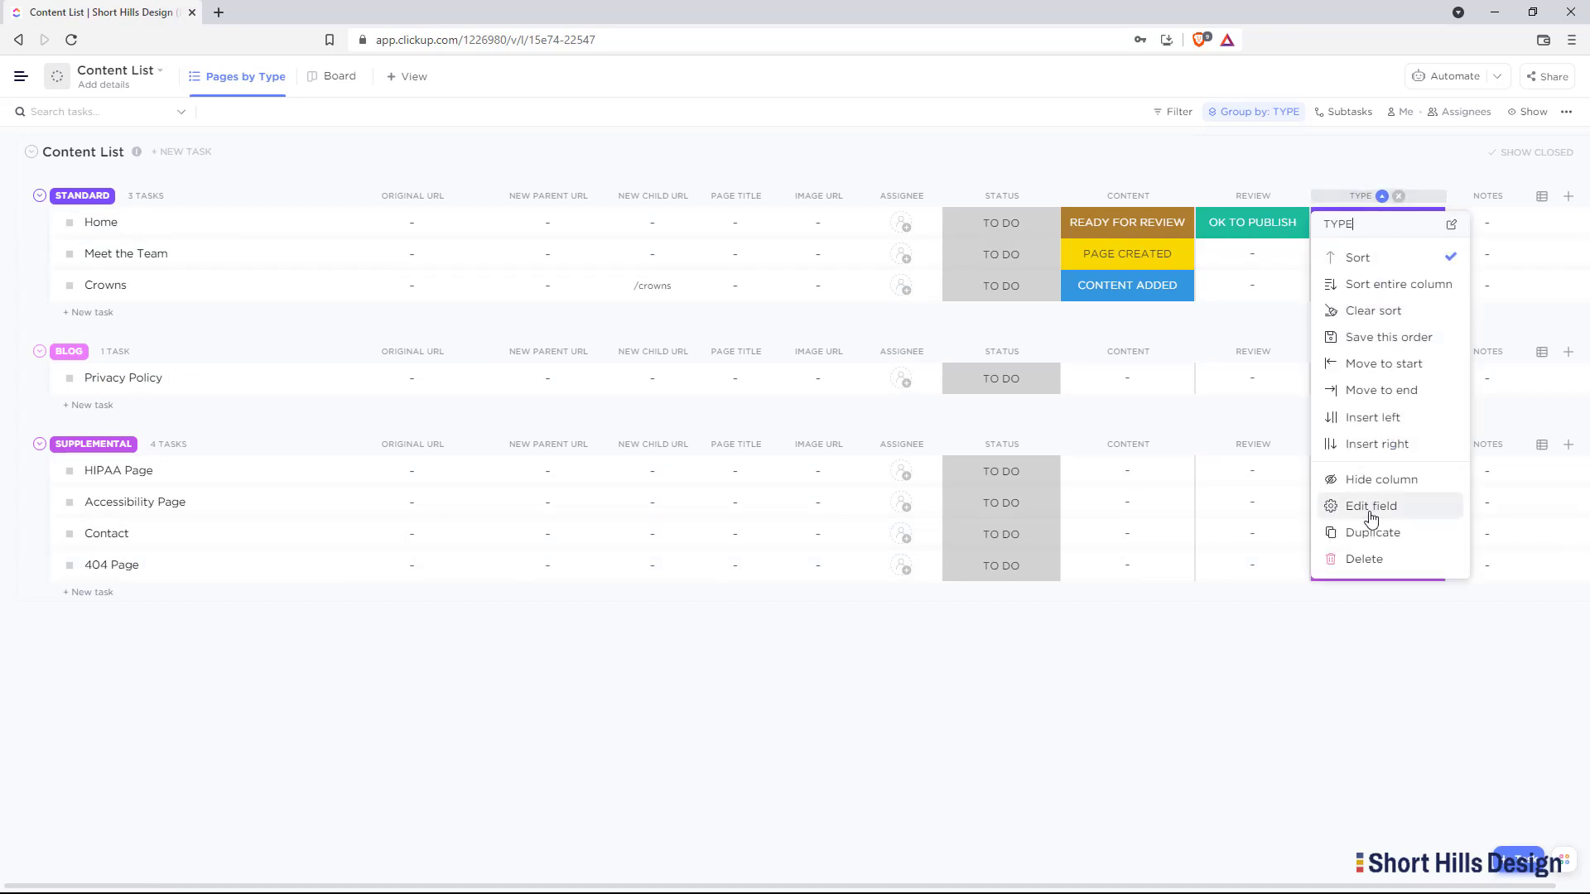
click(1378, 480)
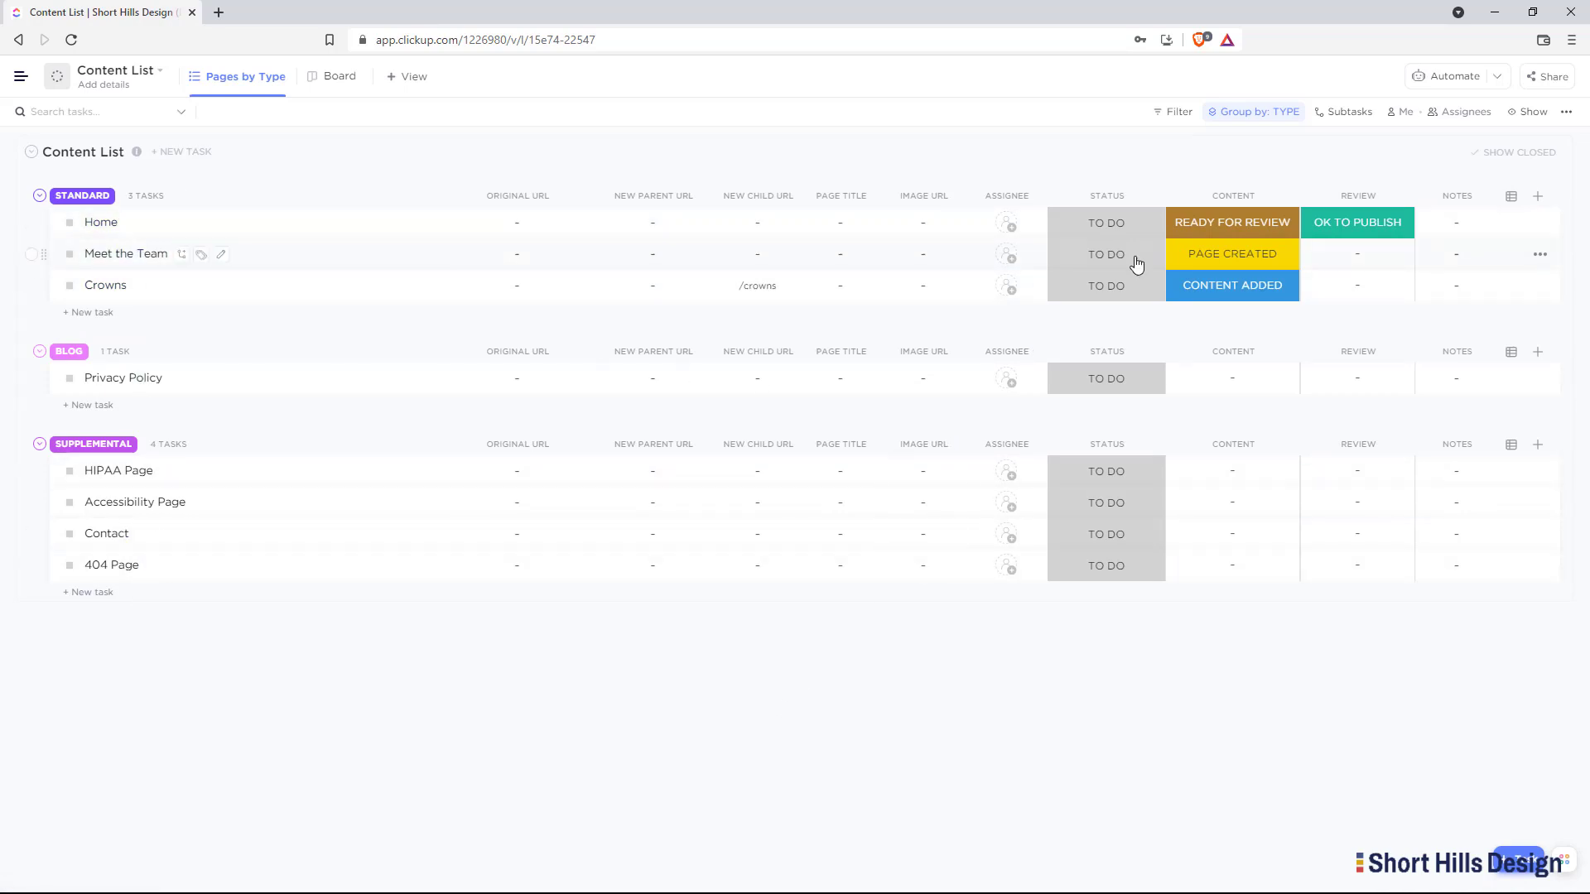
click(1108, 232)
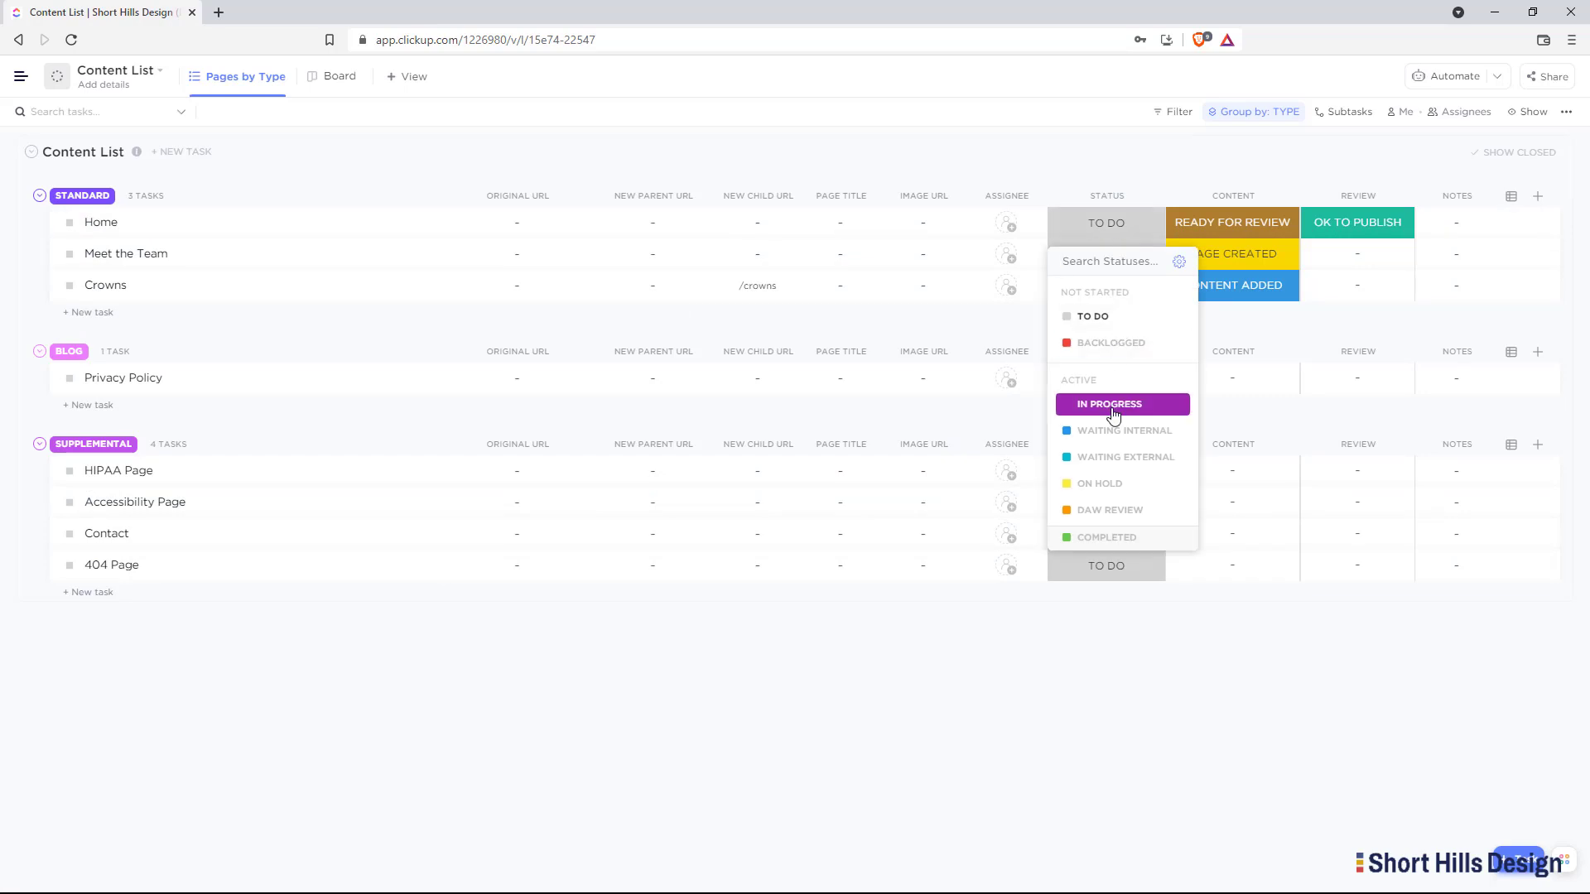
click(1119, 617)
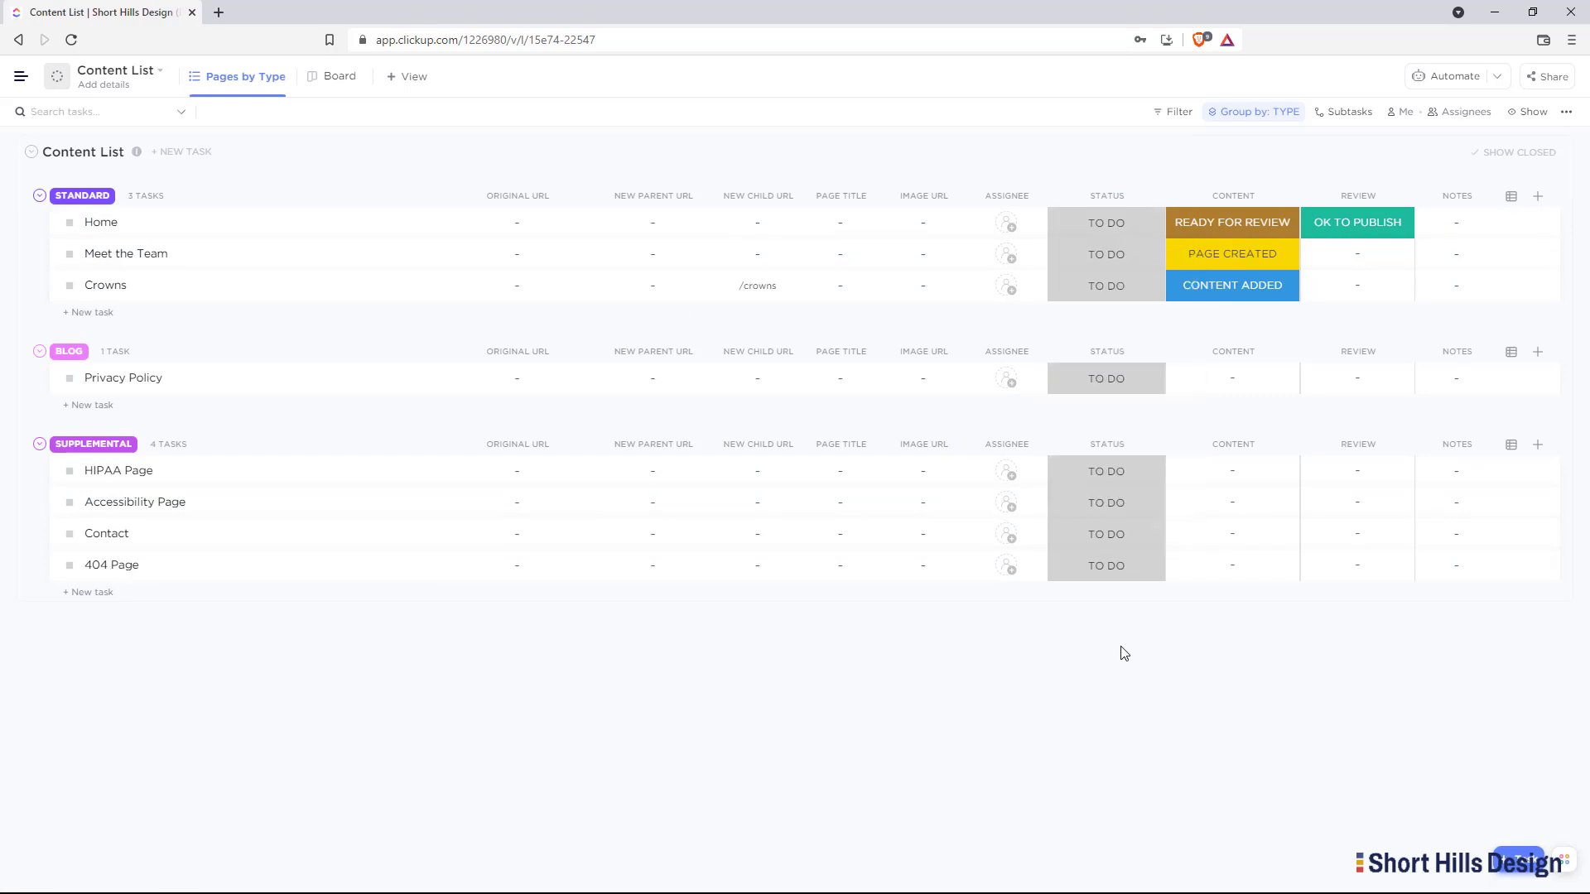
click(1125, 287)
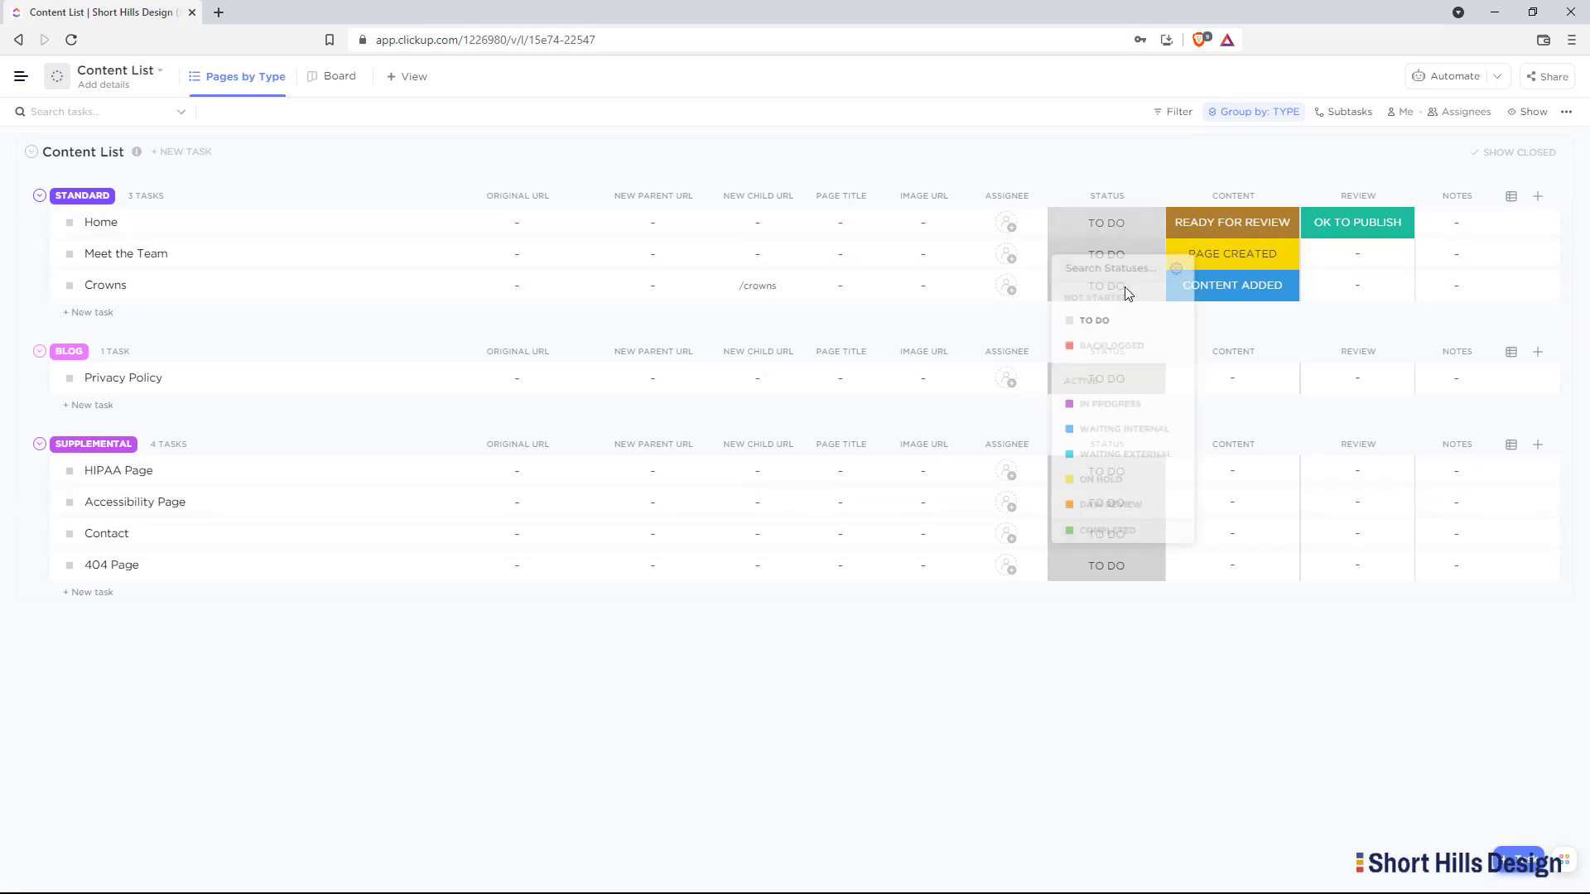
click(1133, 441)
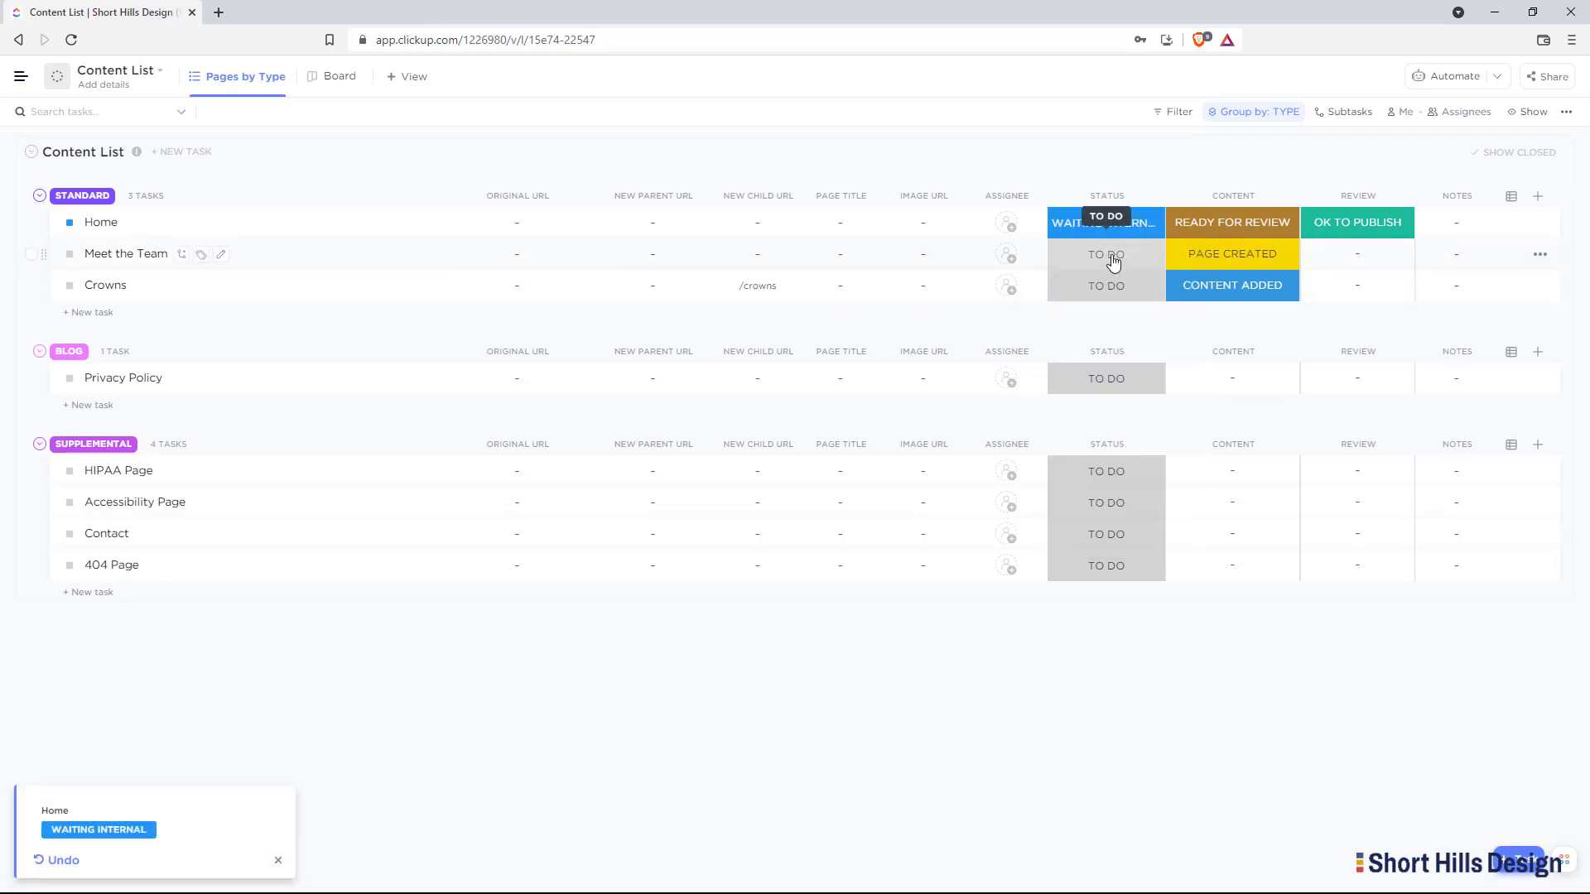
click(1113, 262)
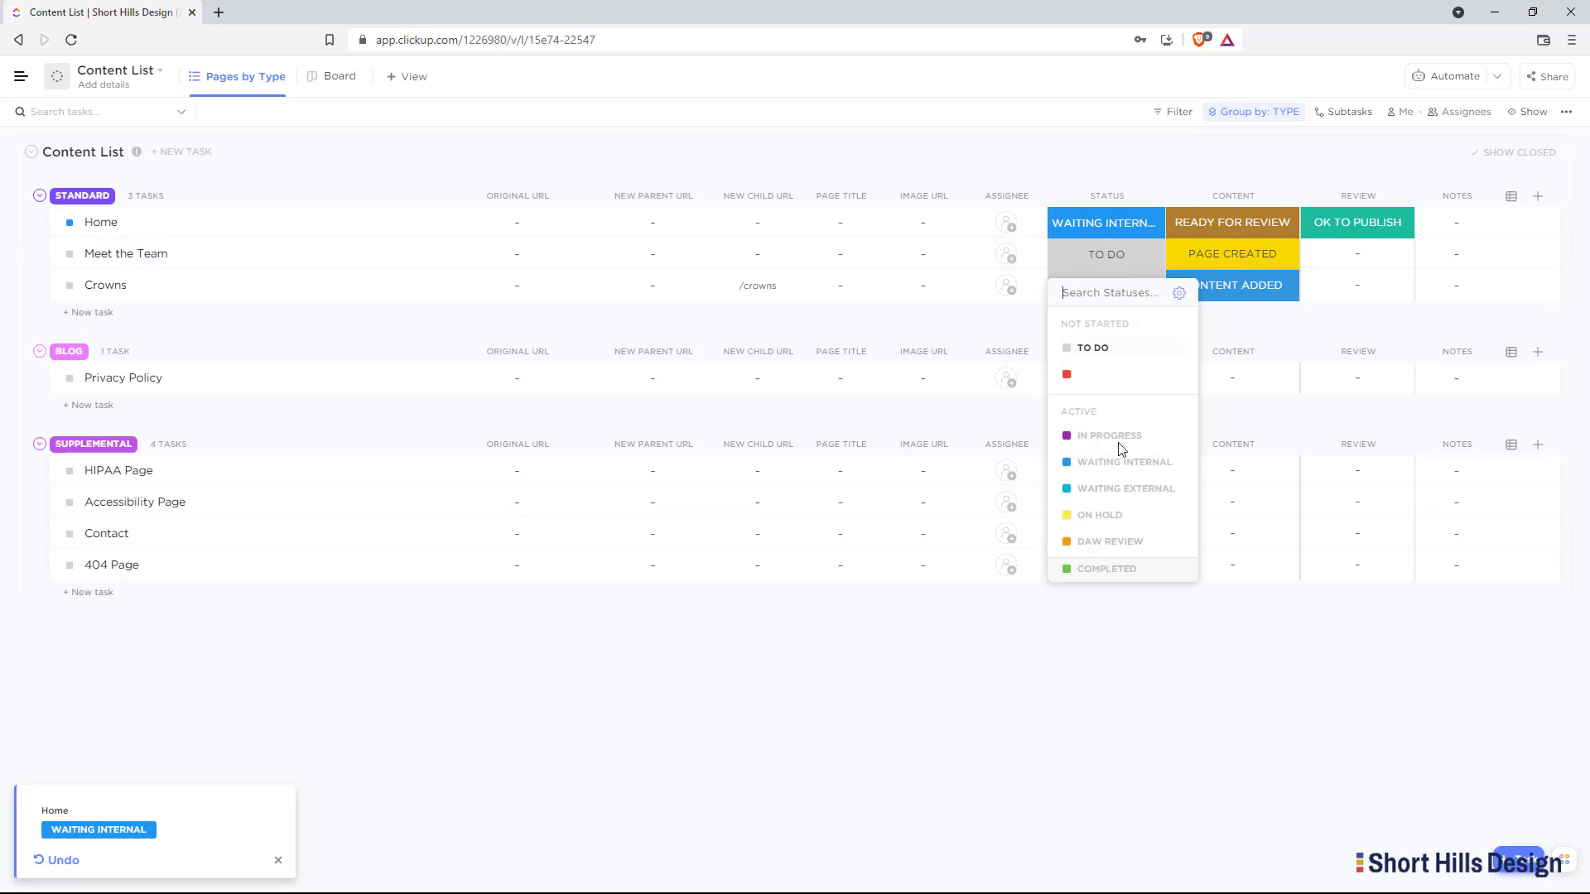
click(1109, 488)
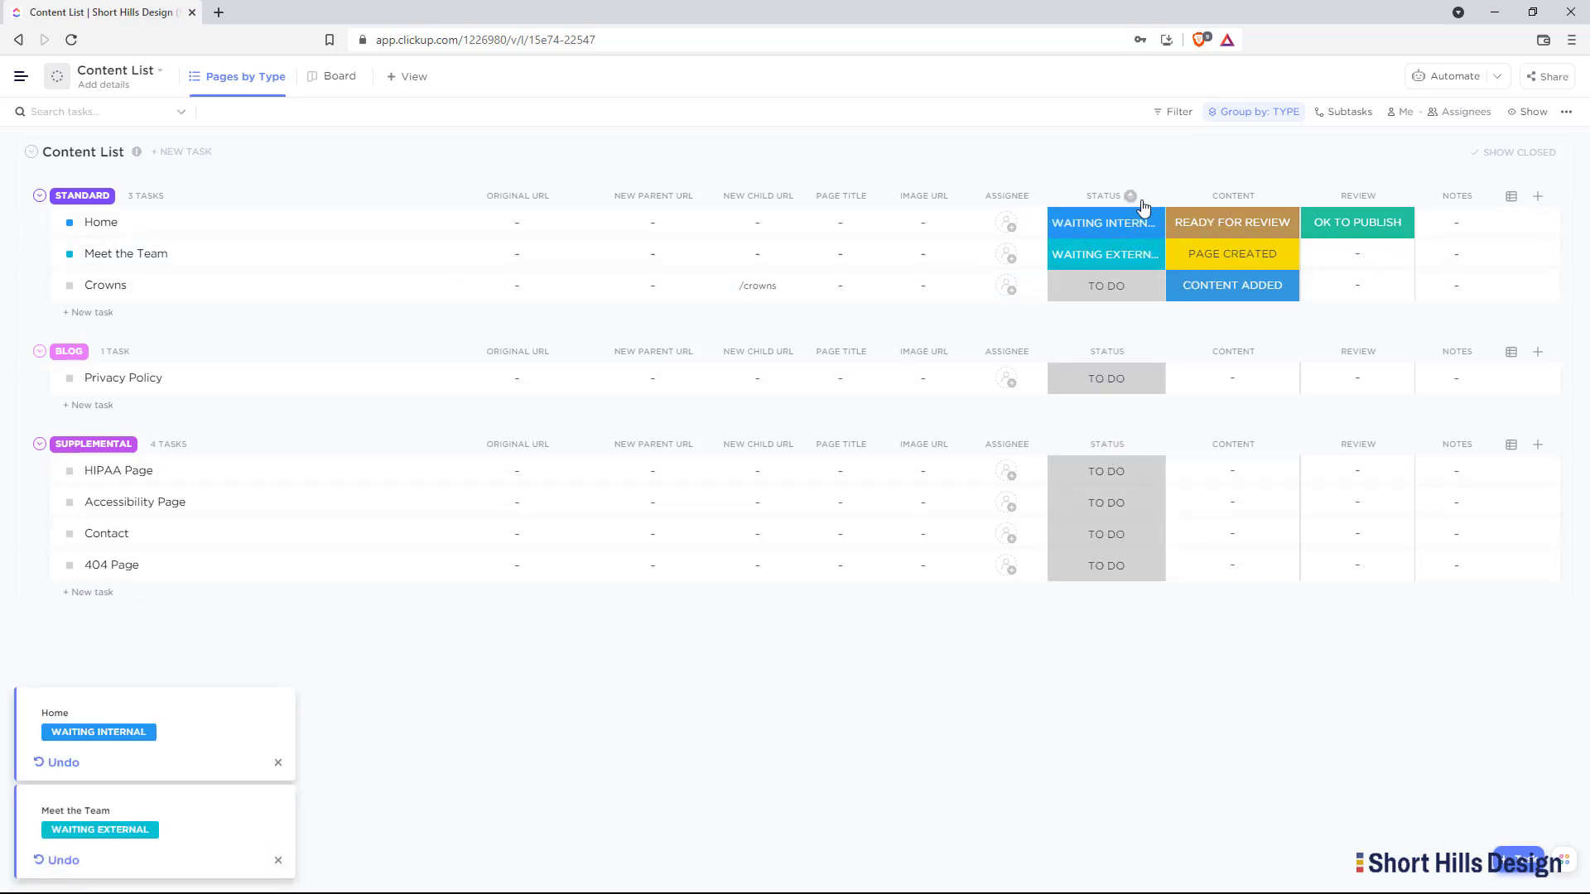
click(1109, 290)
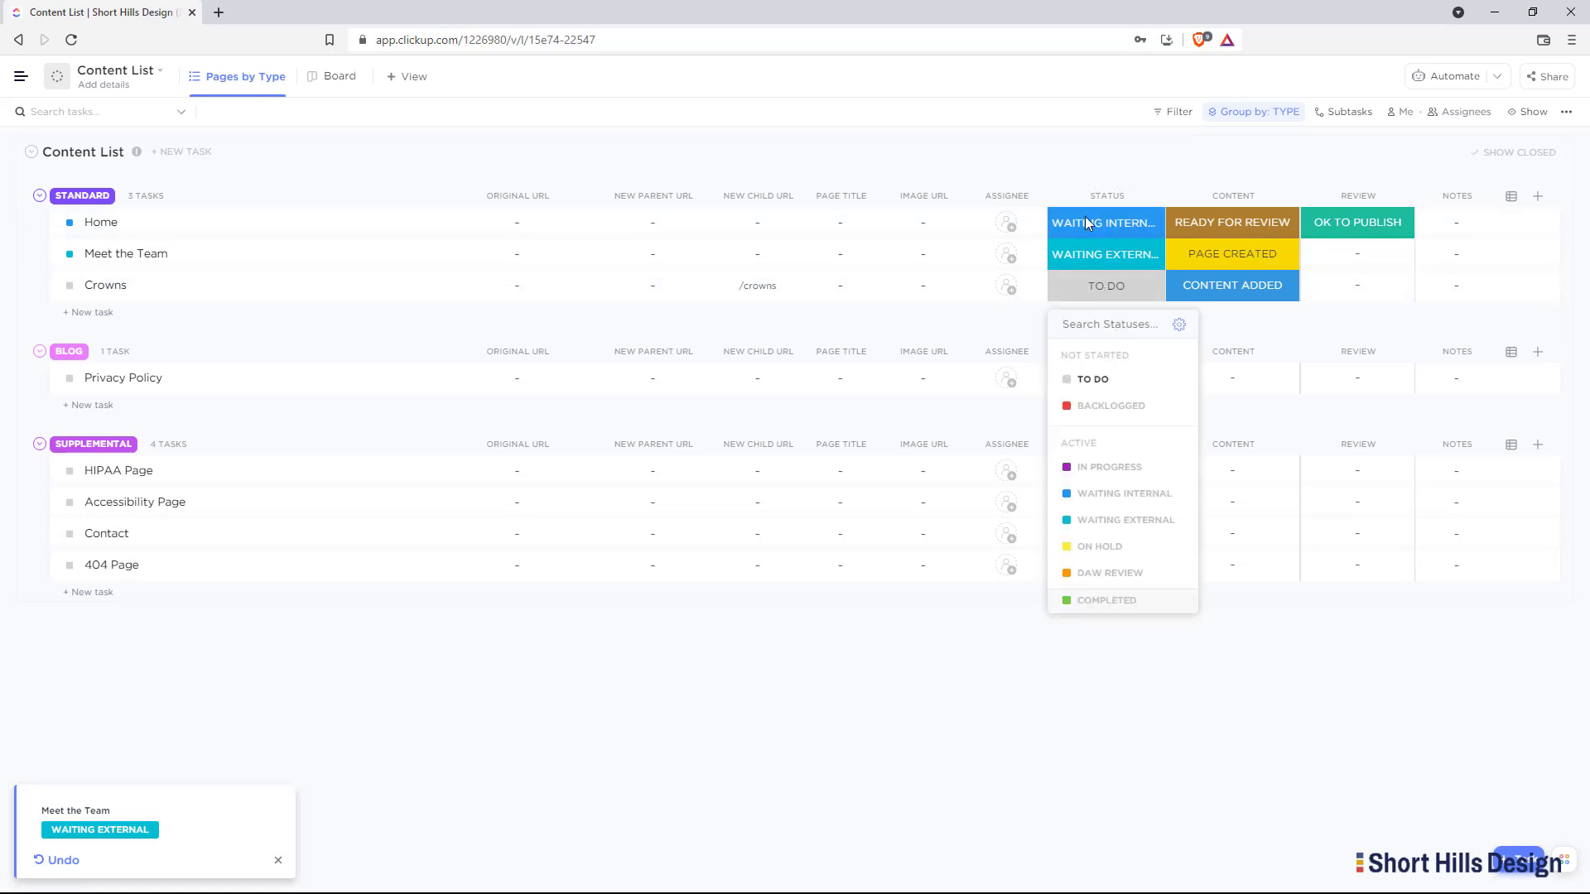
click(1100, 254)
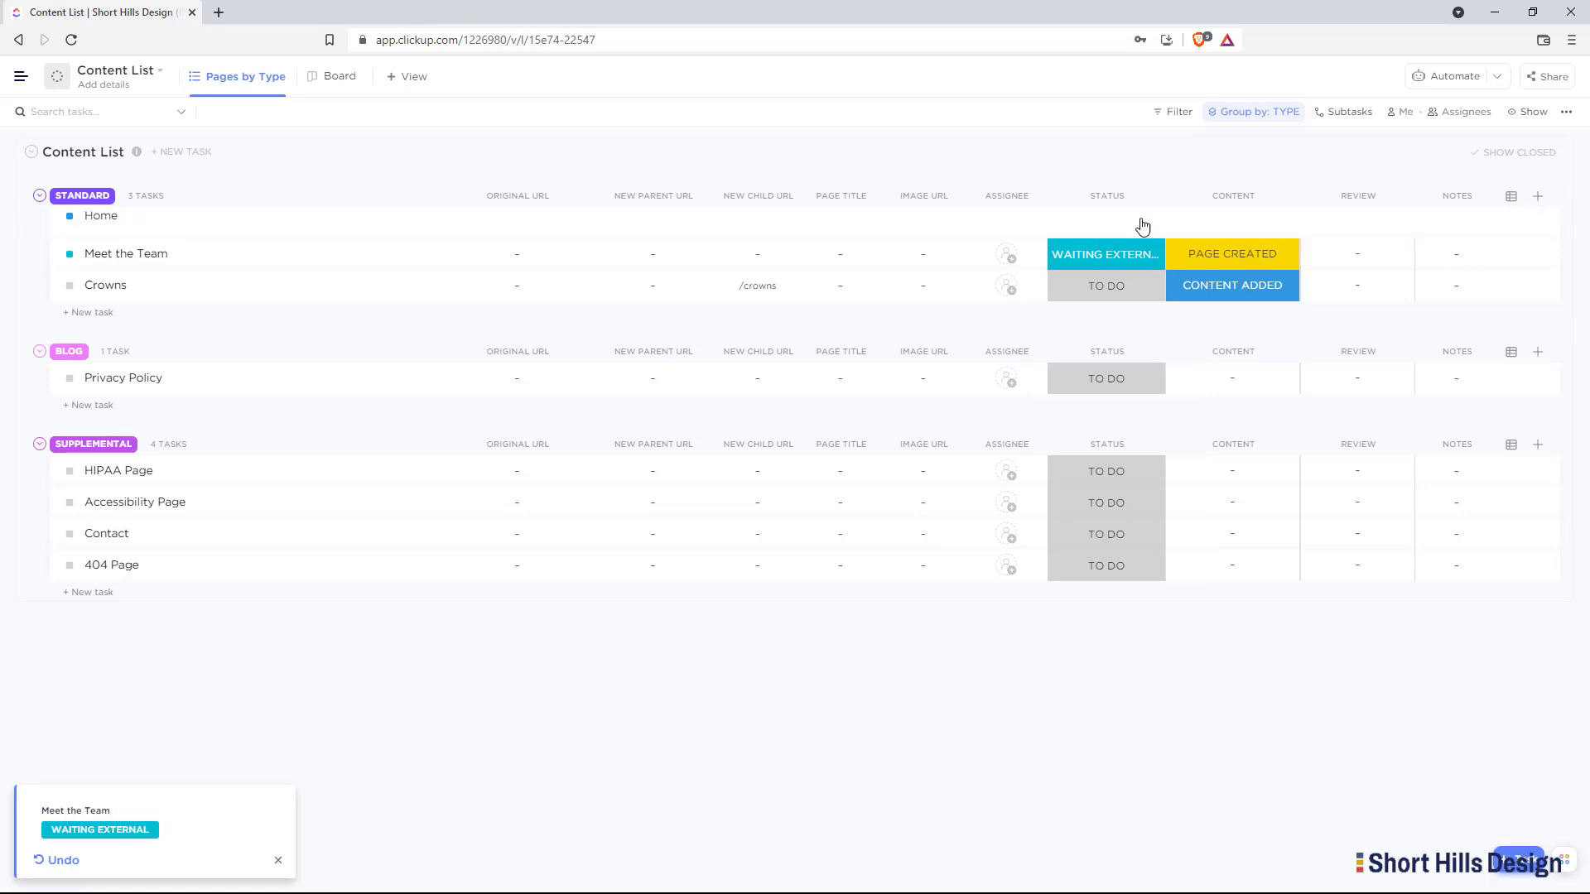
Reset the Home and Meet the Team statuses back to TO DO
click(1103, 240)
click(1093, 320)
click(1097, 263)
click(1093, 355)
Set Home and Crowns content to PAGE CREATED and Crowns' status to WAITING EXTERNAL
click(1232, 253)
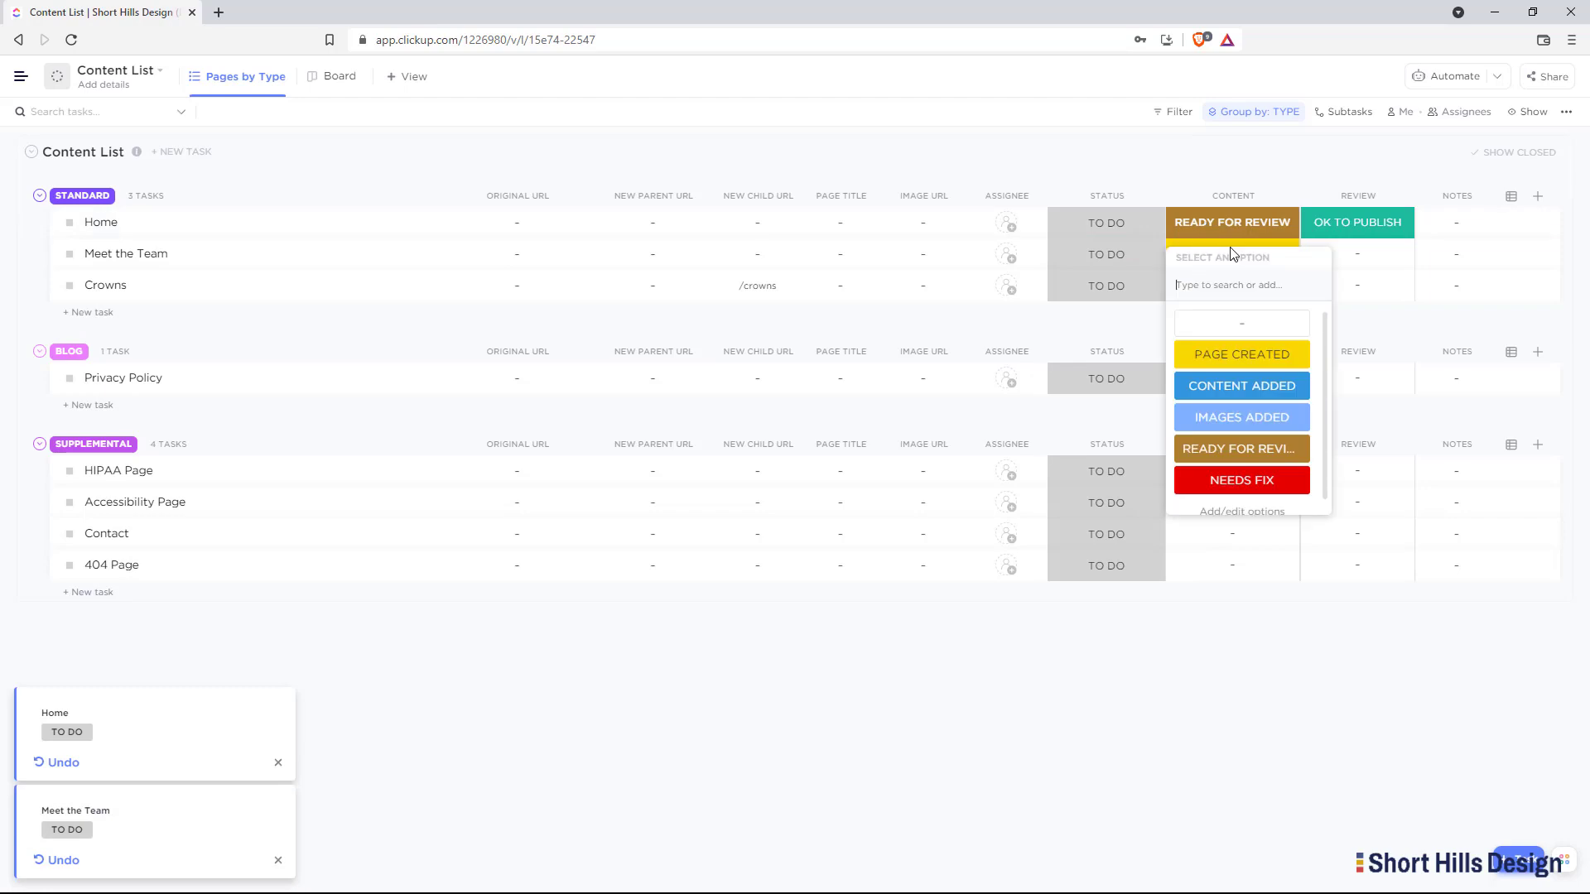
scroll(1237, 339, down, 1)
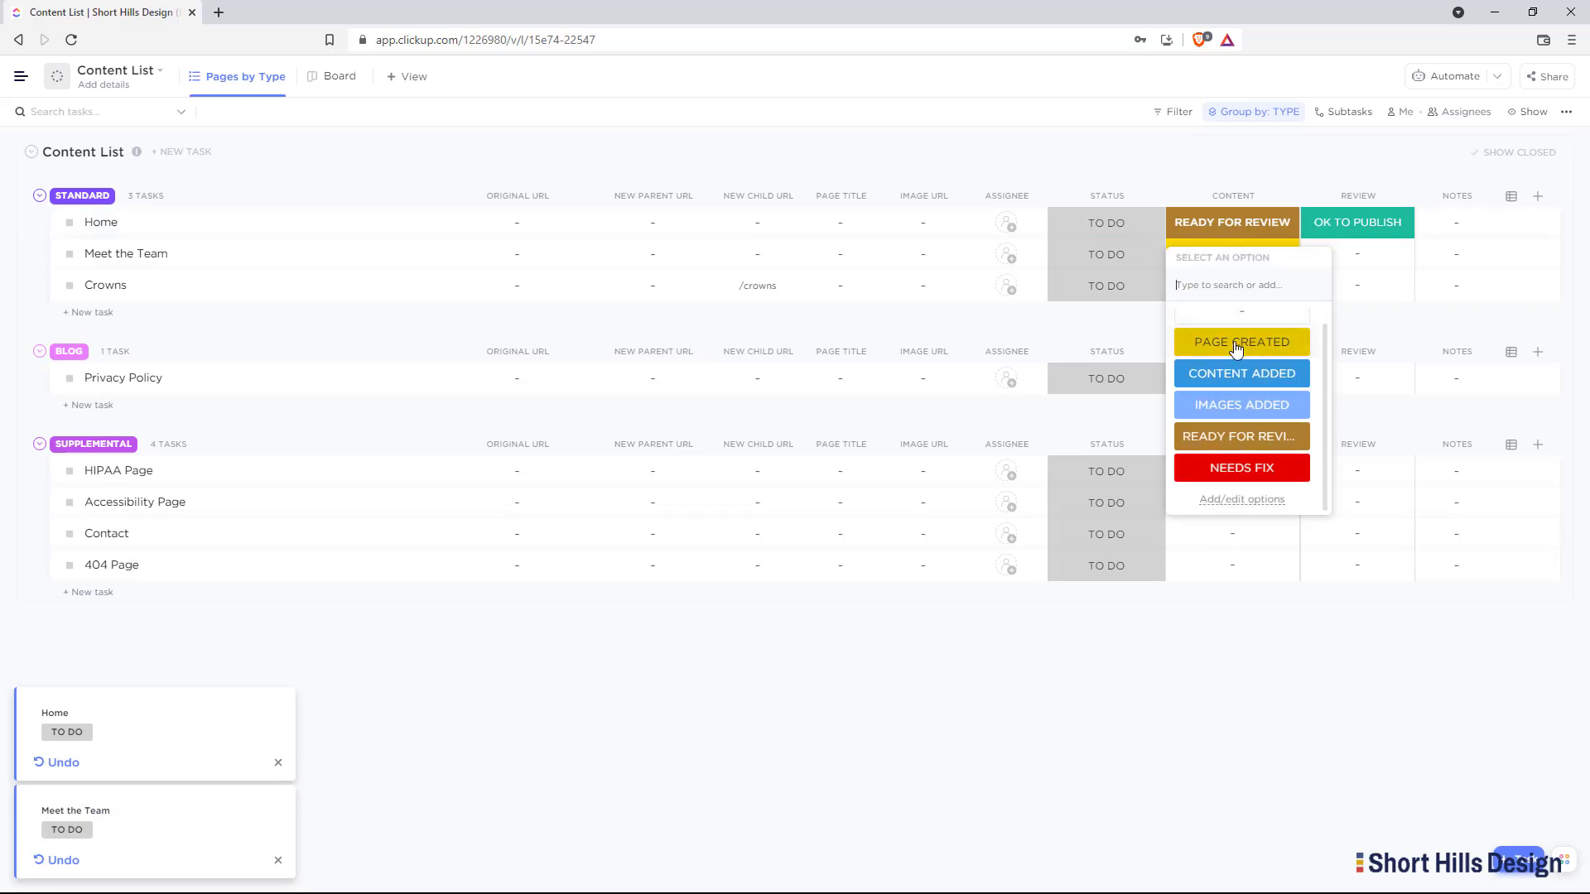
click(1236, 348)
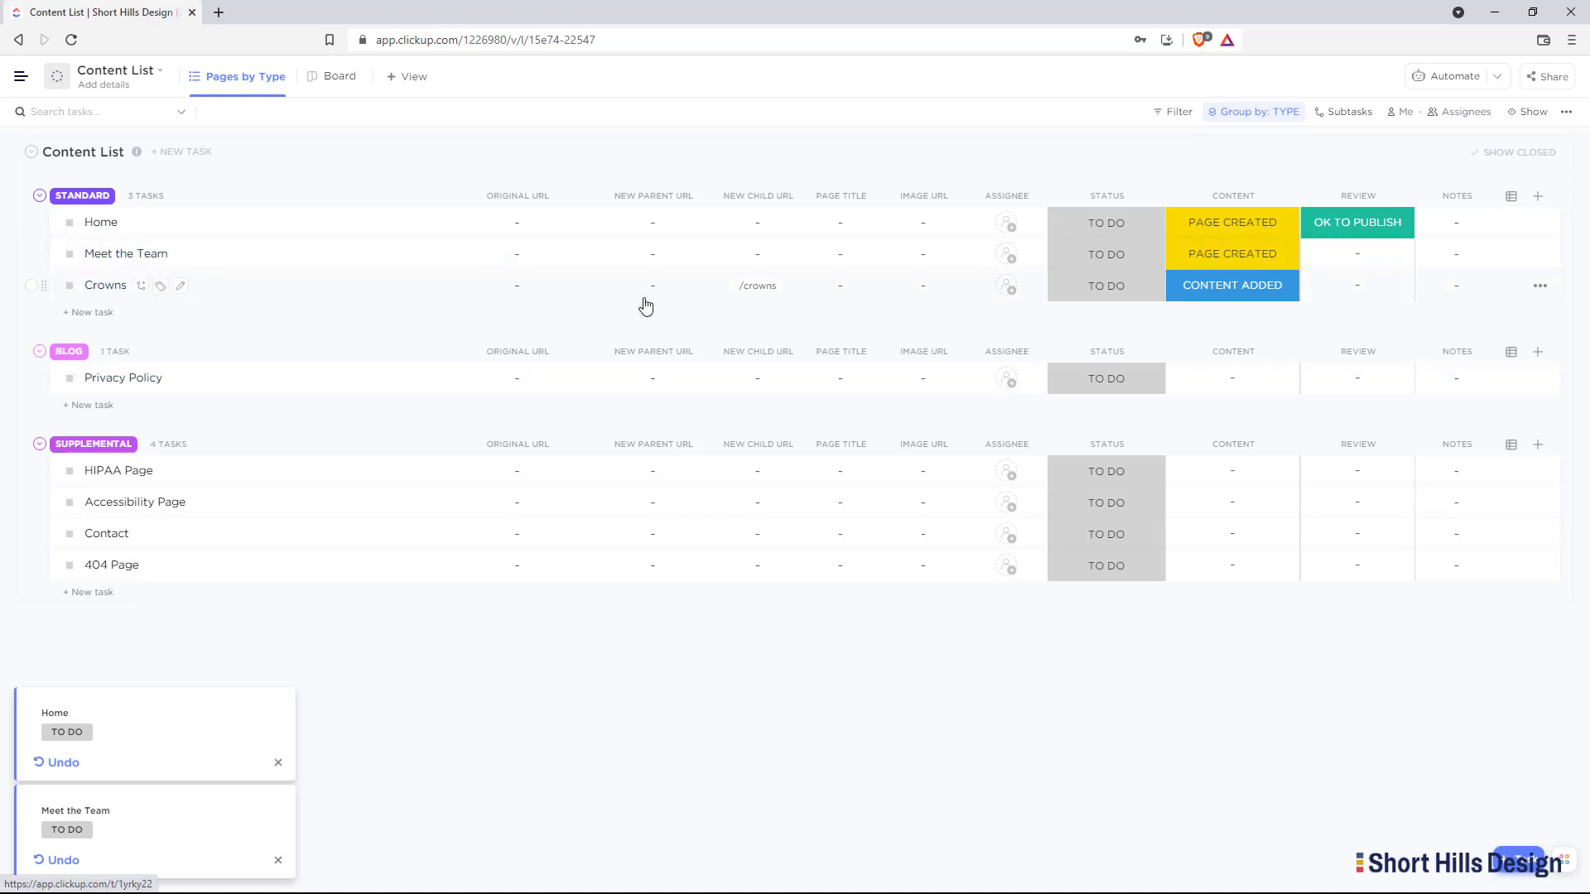
click(1212, 288)
click(1240, 414)
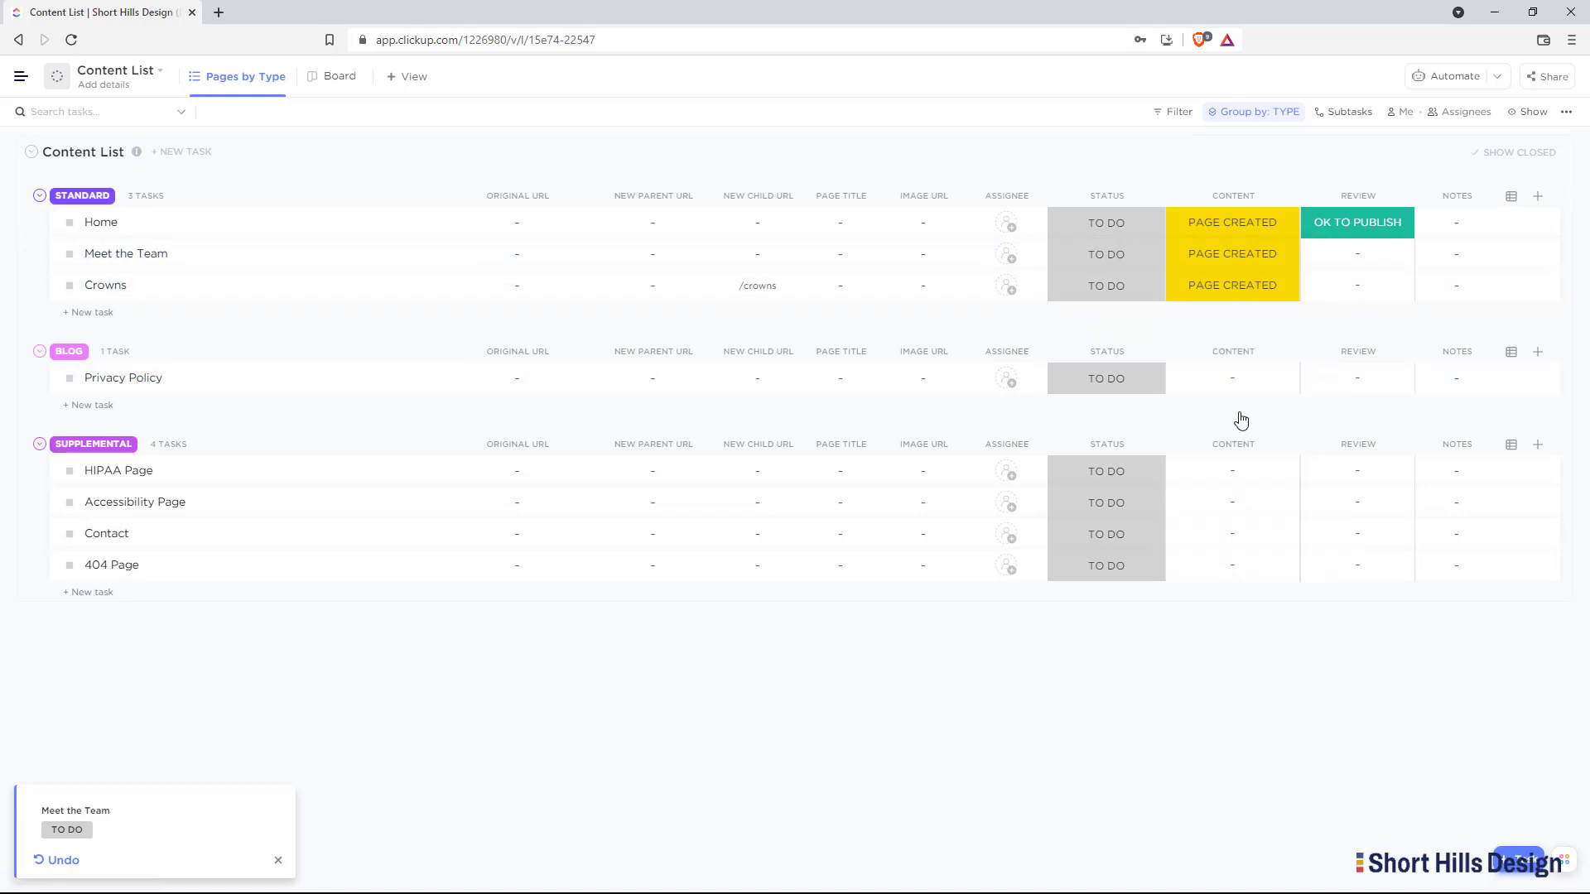
click(1226, 298)
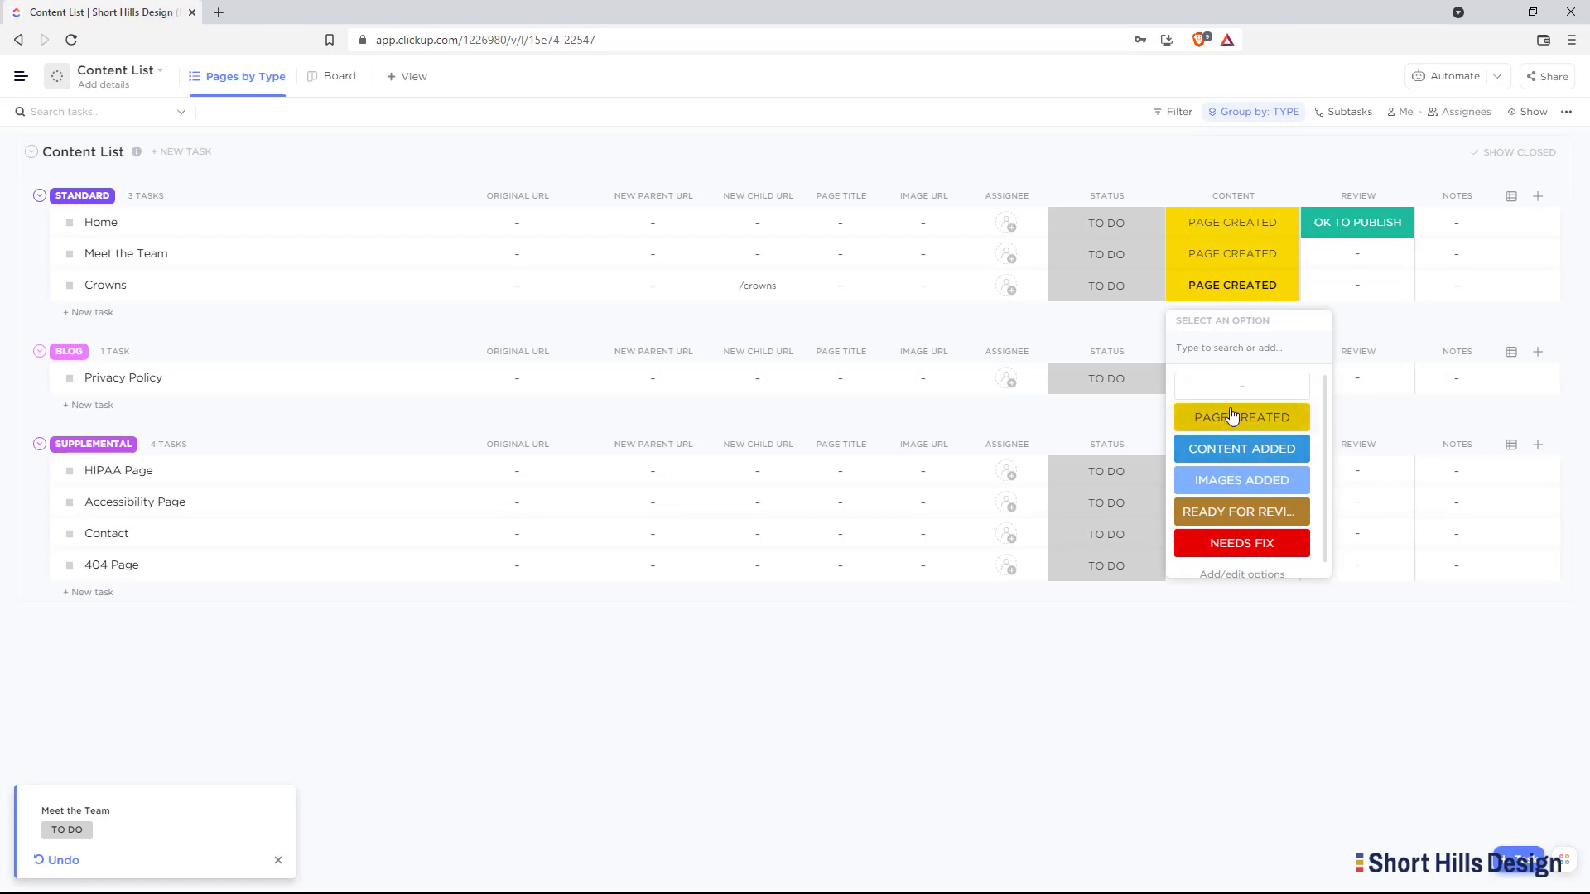
click(1104, 160)
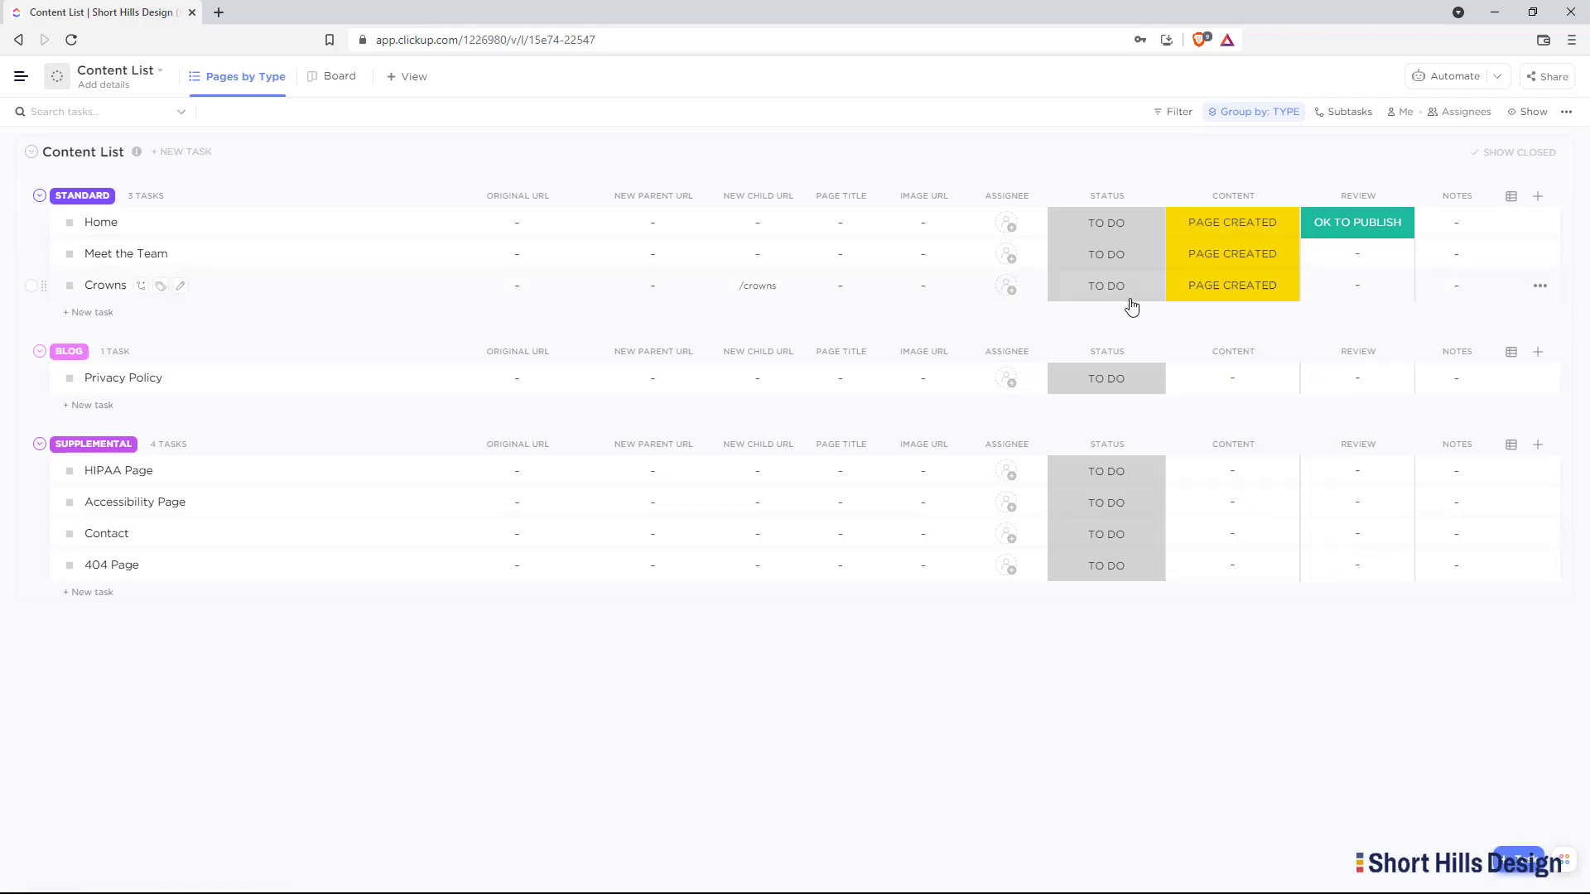
click(1128, 289)
click(1114, 520)
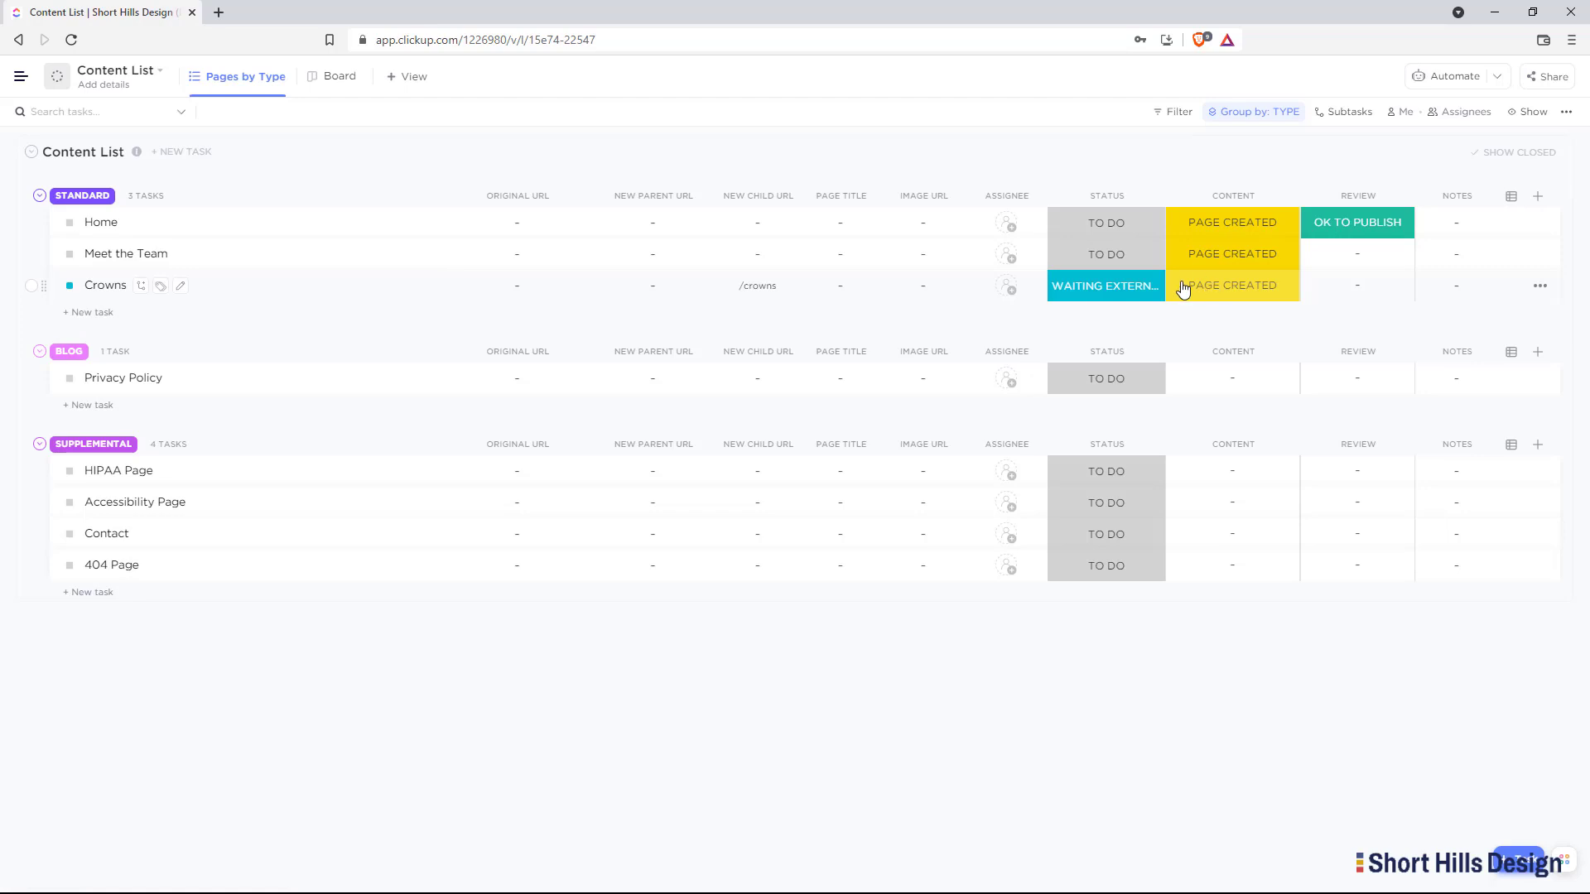
Move Crowns' content through CONTENT ADDED and IMAGES ADDED to READY FOR REVIEW, status IN PROGRESS
click(1229, 283)
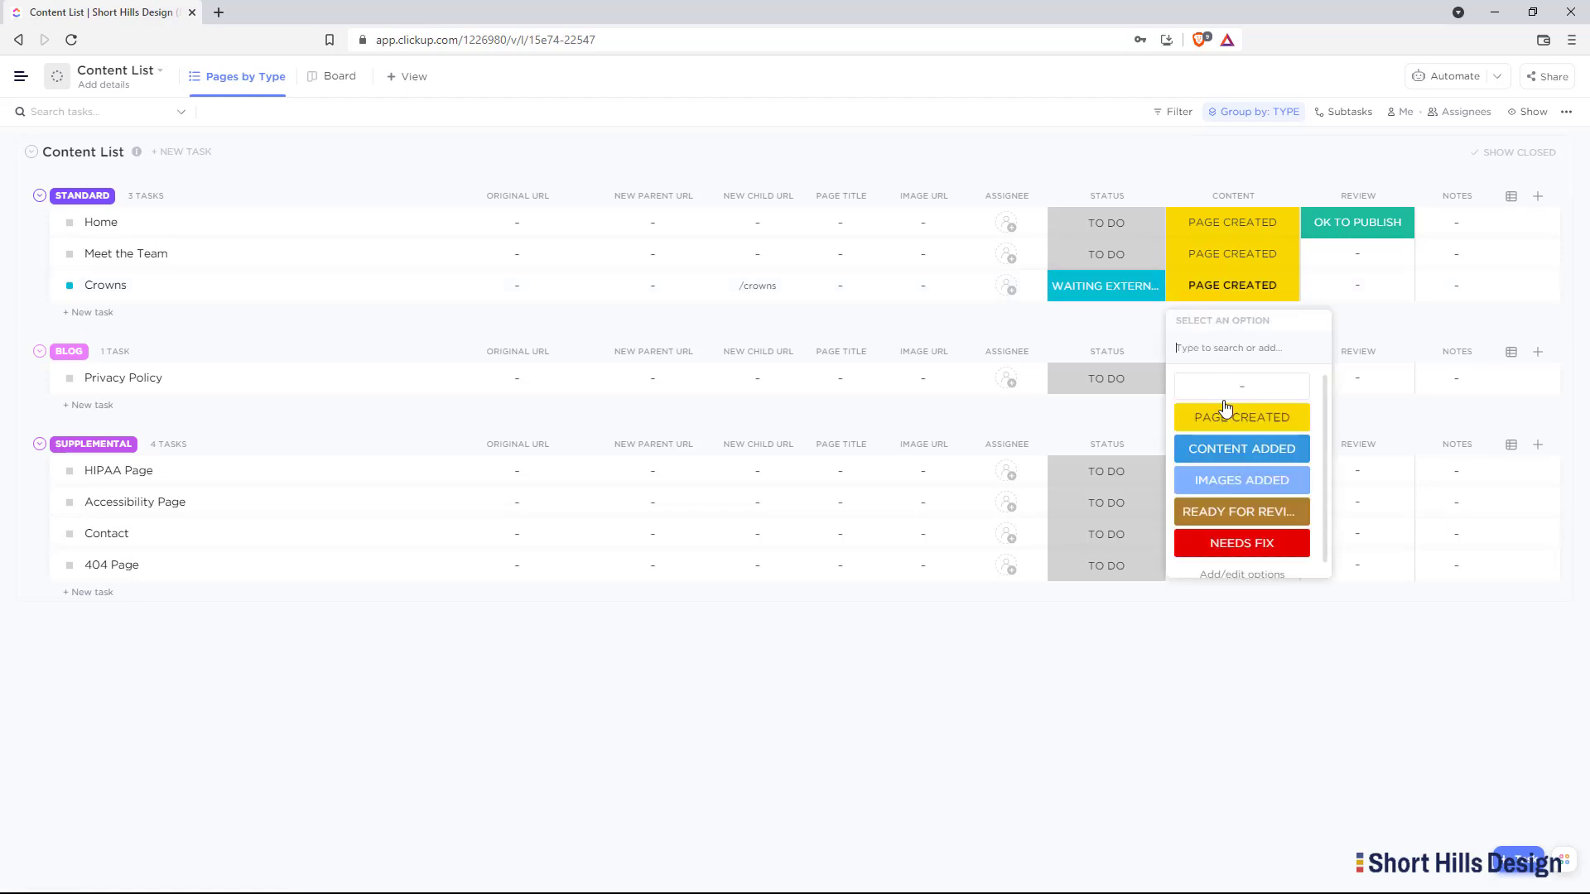
click(1236, 448)
click(1137, 283)
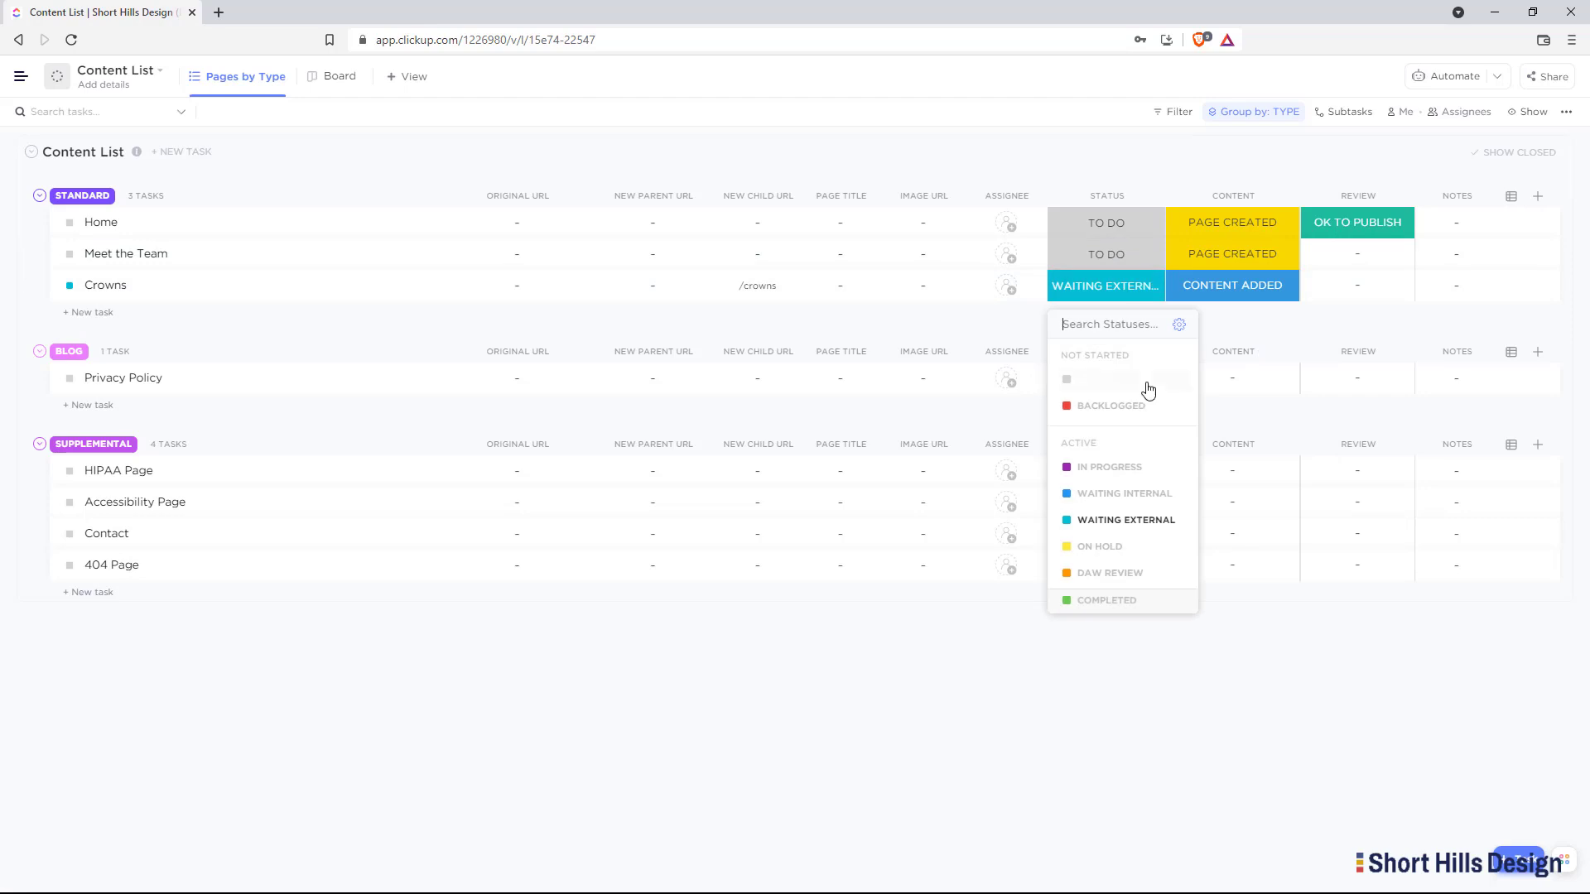
click(1141, 467)
click(1233, 286)
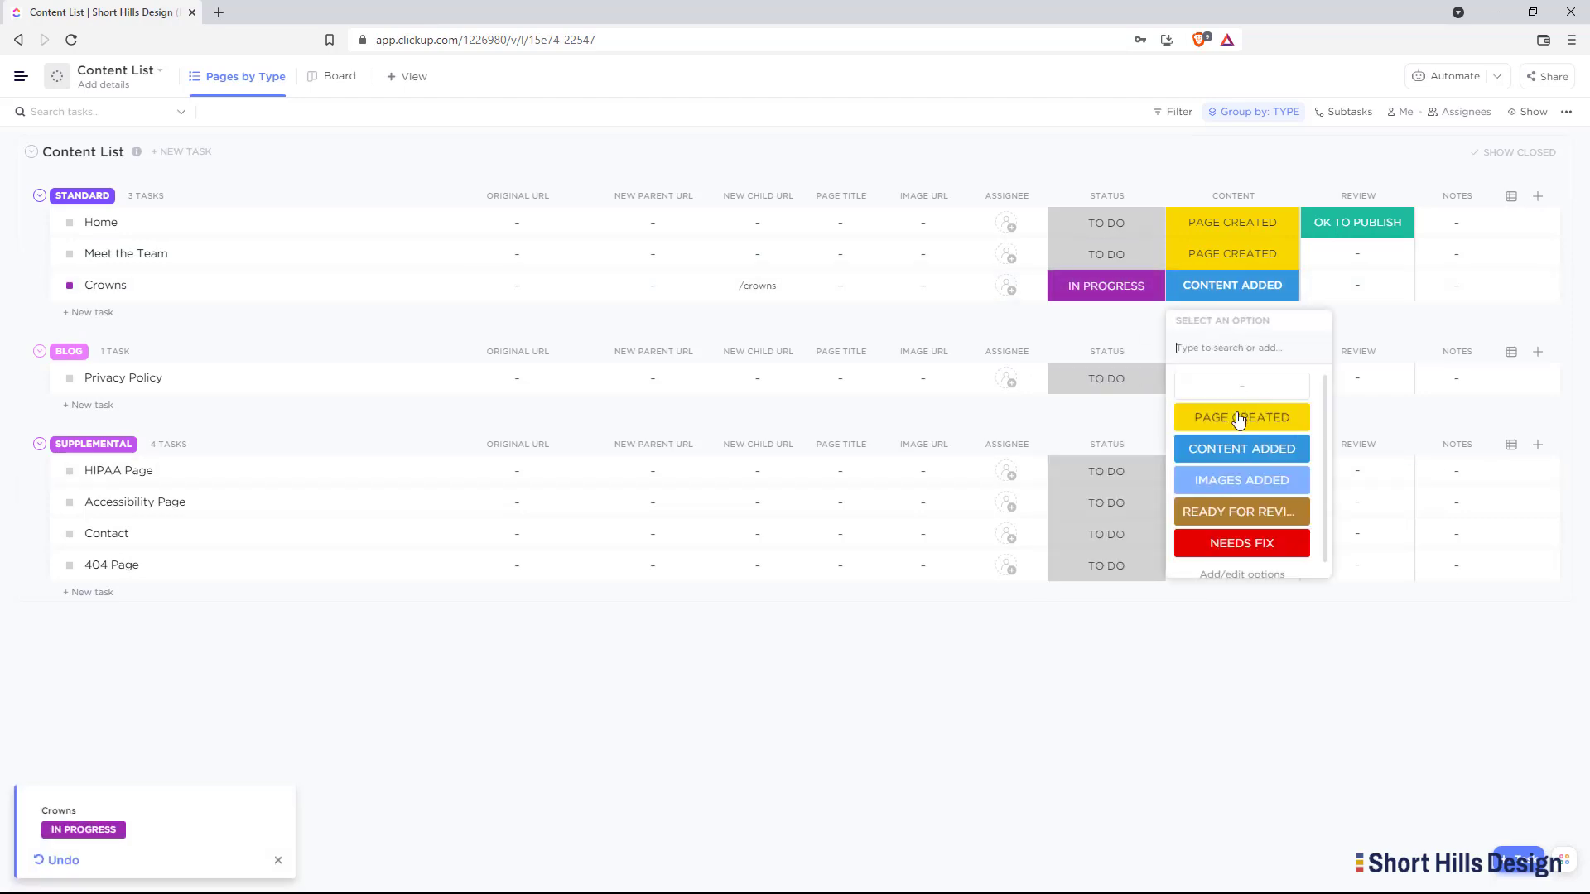
click(1236, 476)
click(1107, 285)
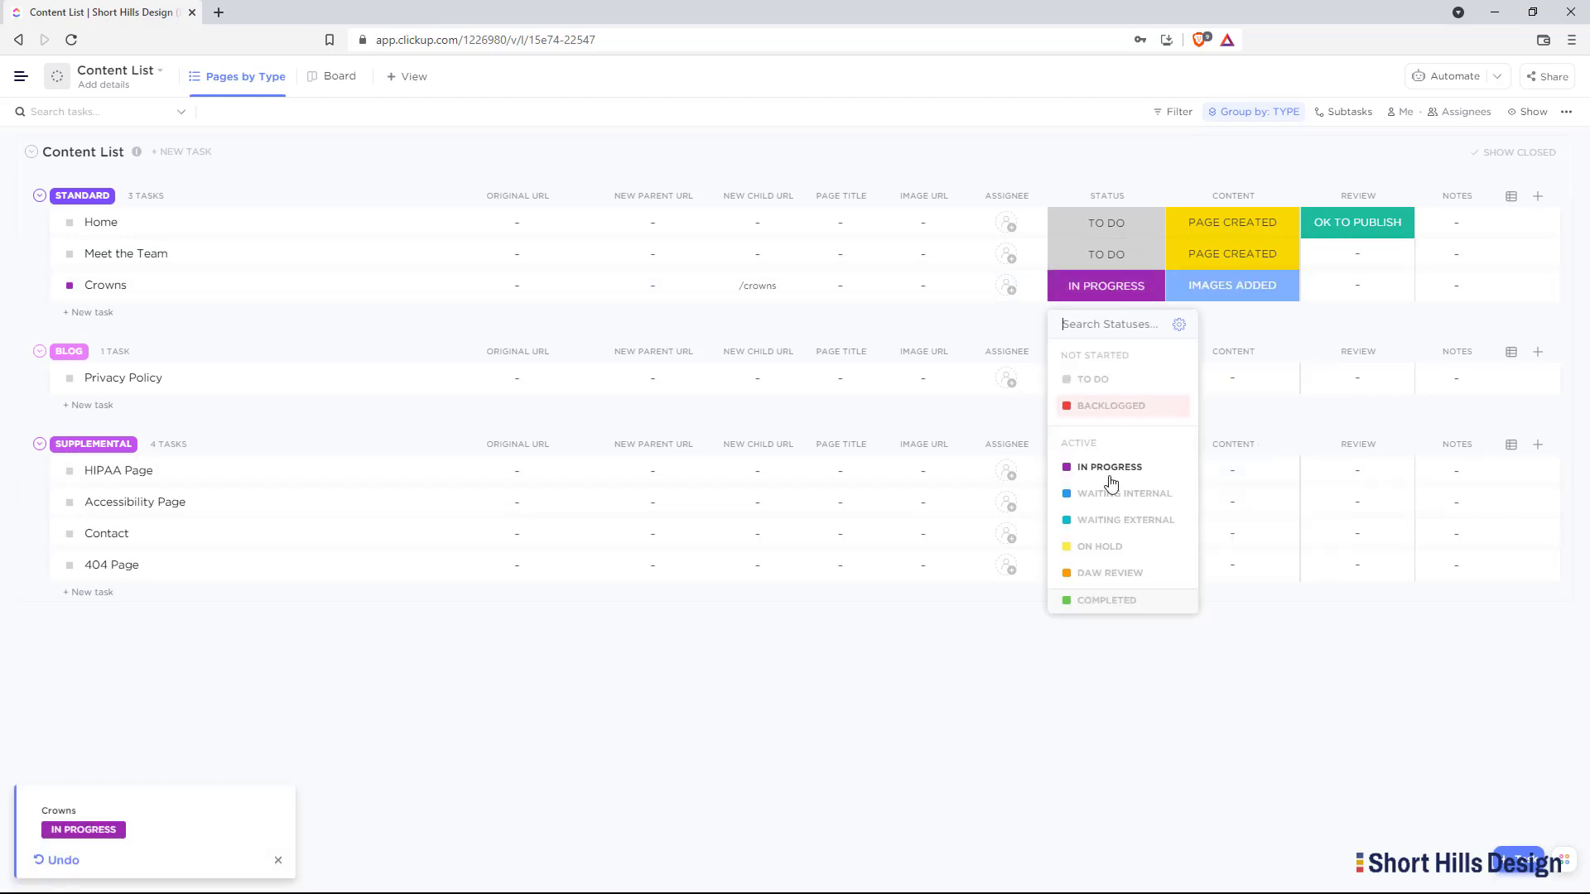
click(1215, 279)
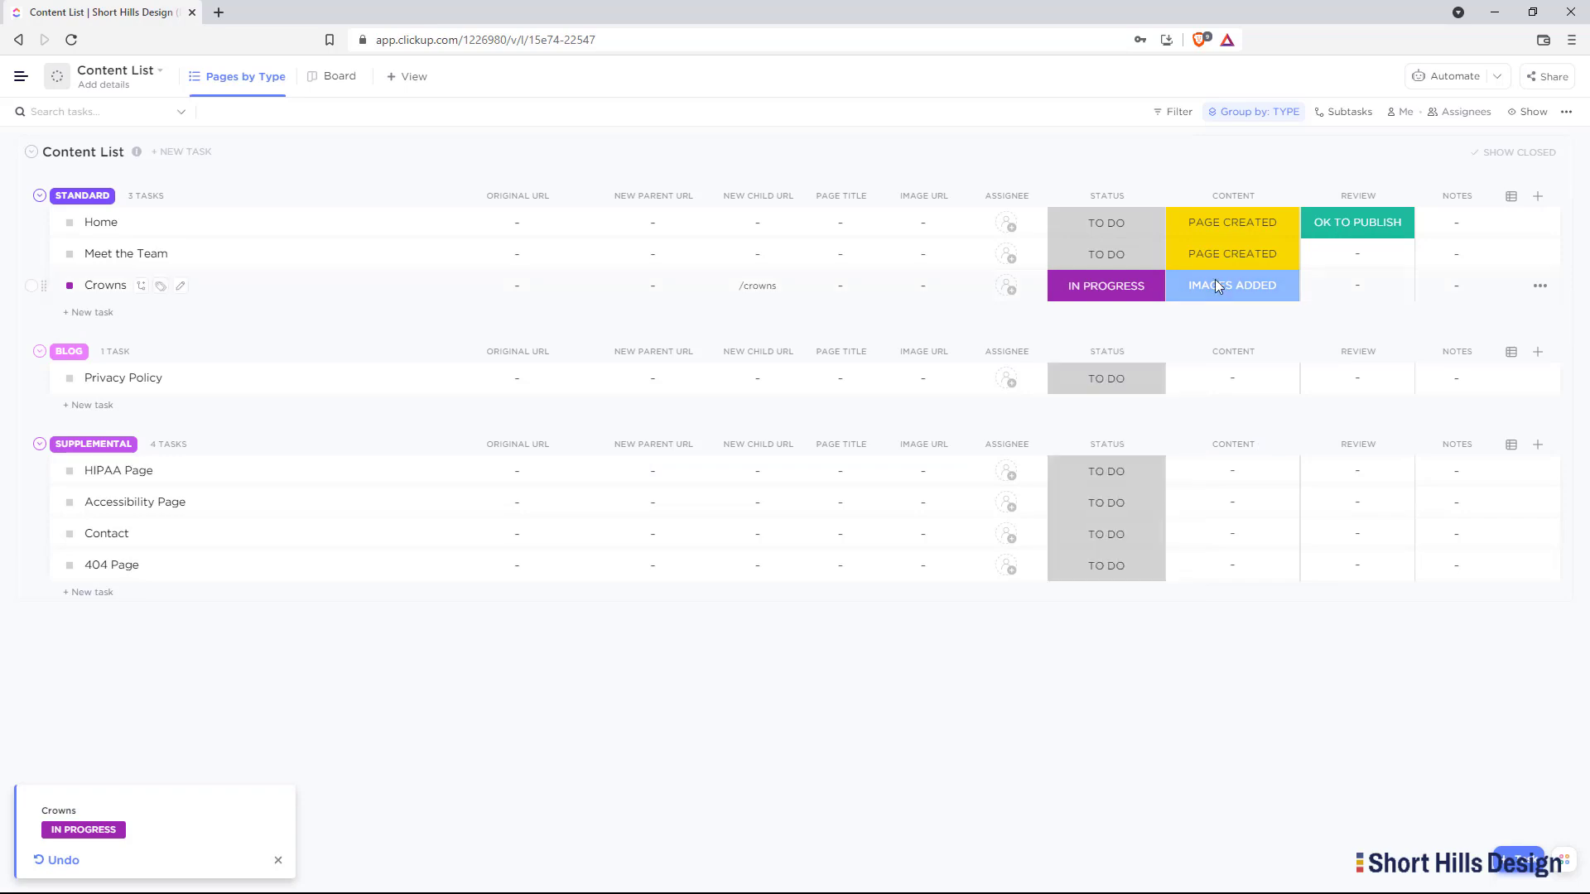
click(1215, 283)
click(1232, 508)
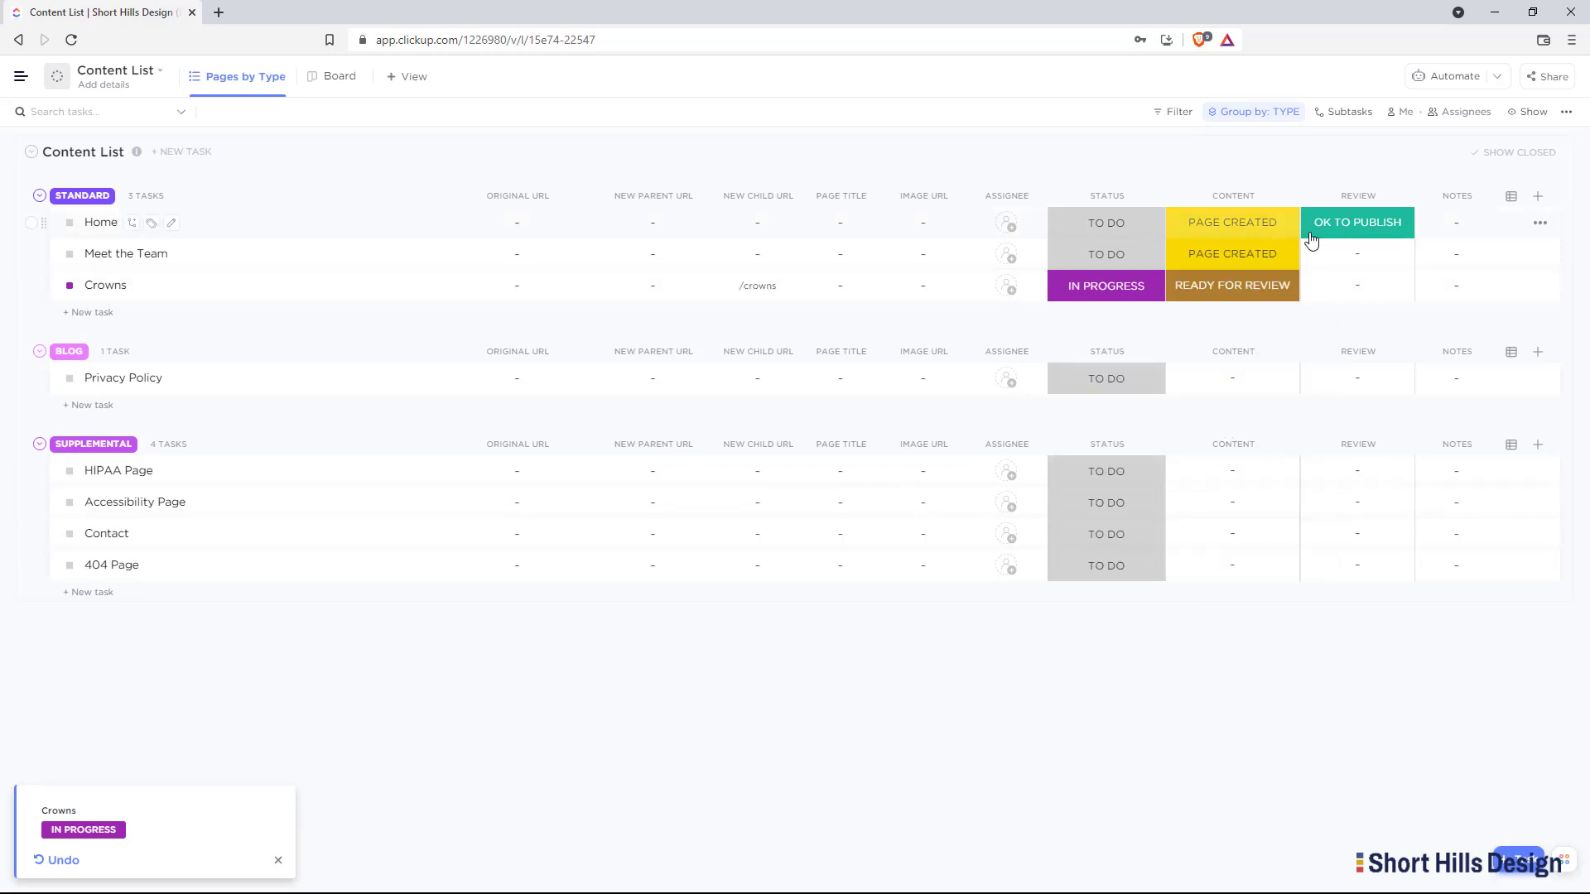
Advance Crowns' review from DEV REVIEW through PM REVIEW to OK TO PUBLISH
click(1342, 289)
click(1347, 423)
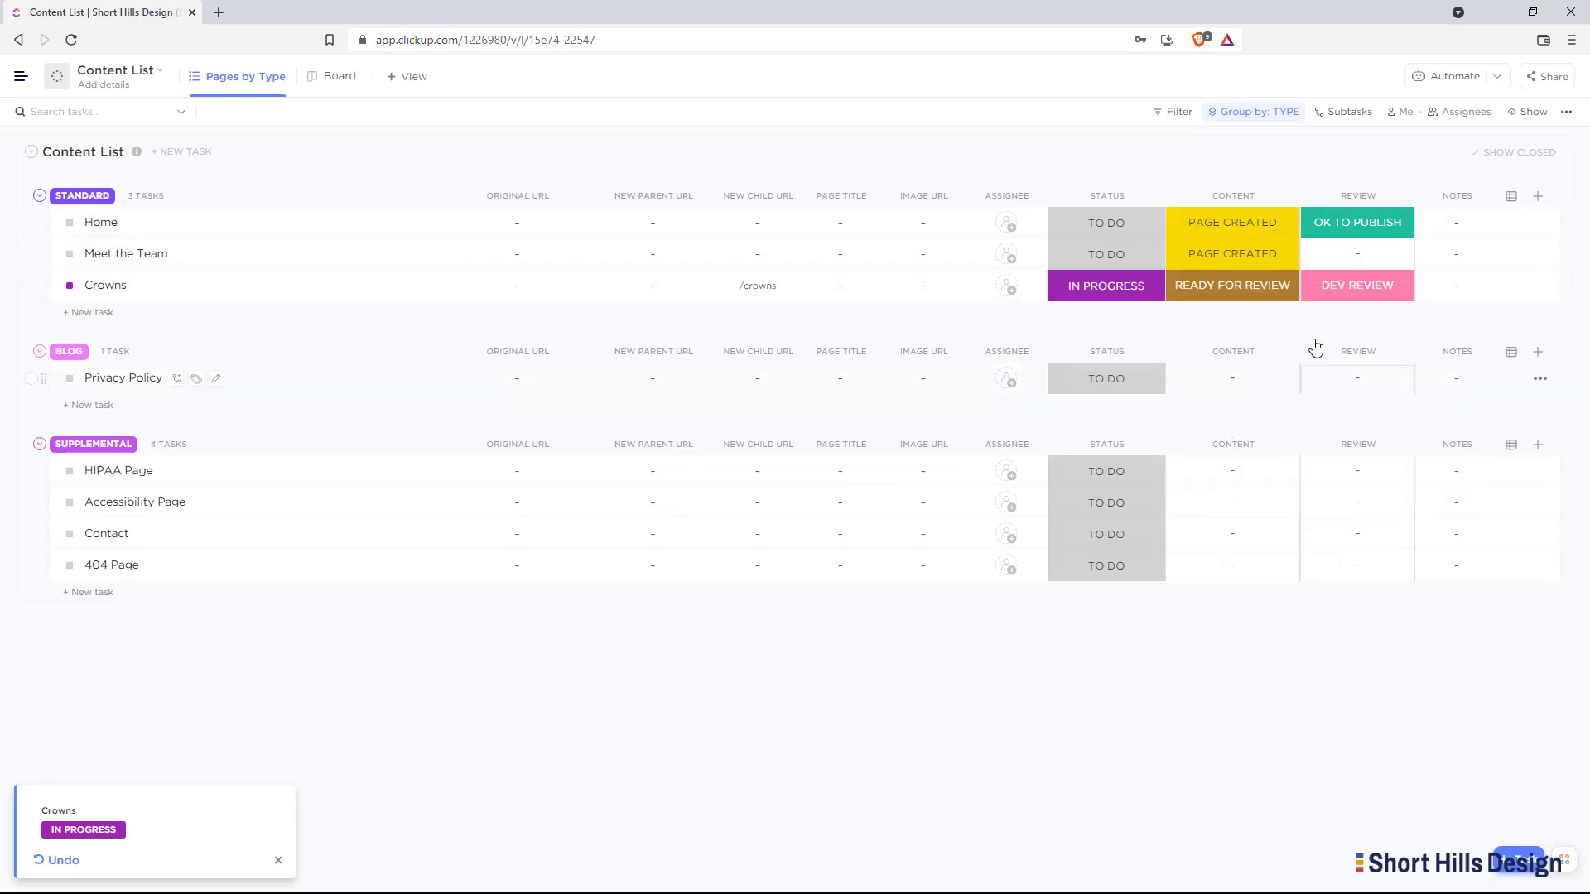
click(1334, 288)
click(1334, 288)
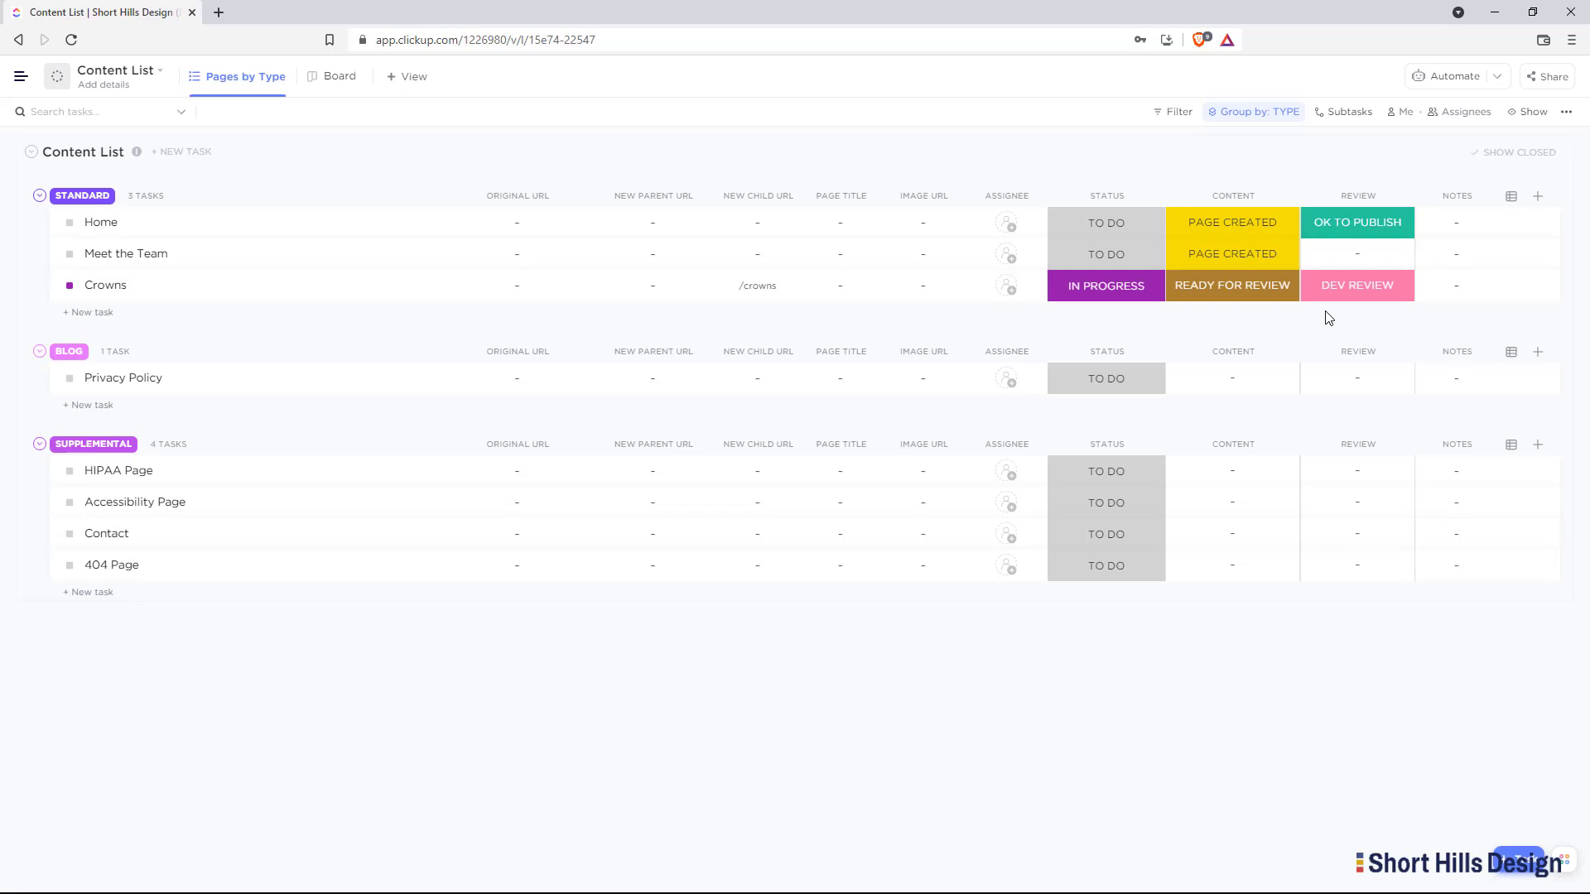
click(1344, 294)
click(1371, 449)
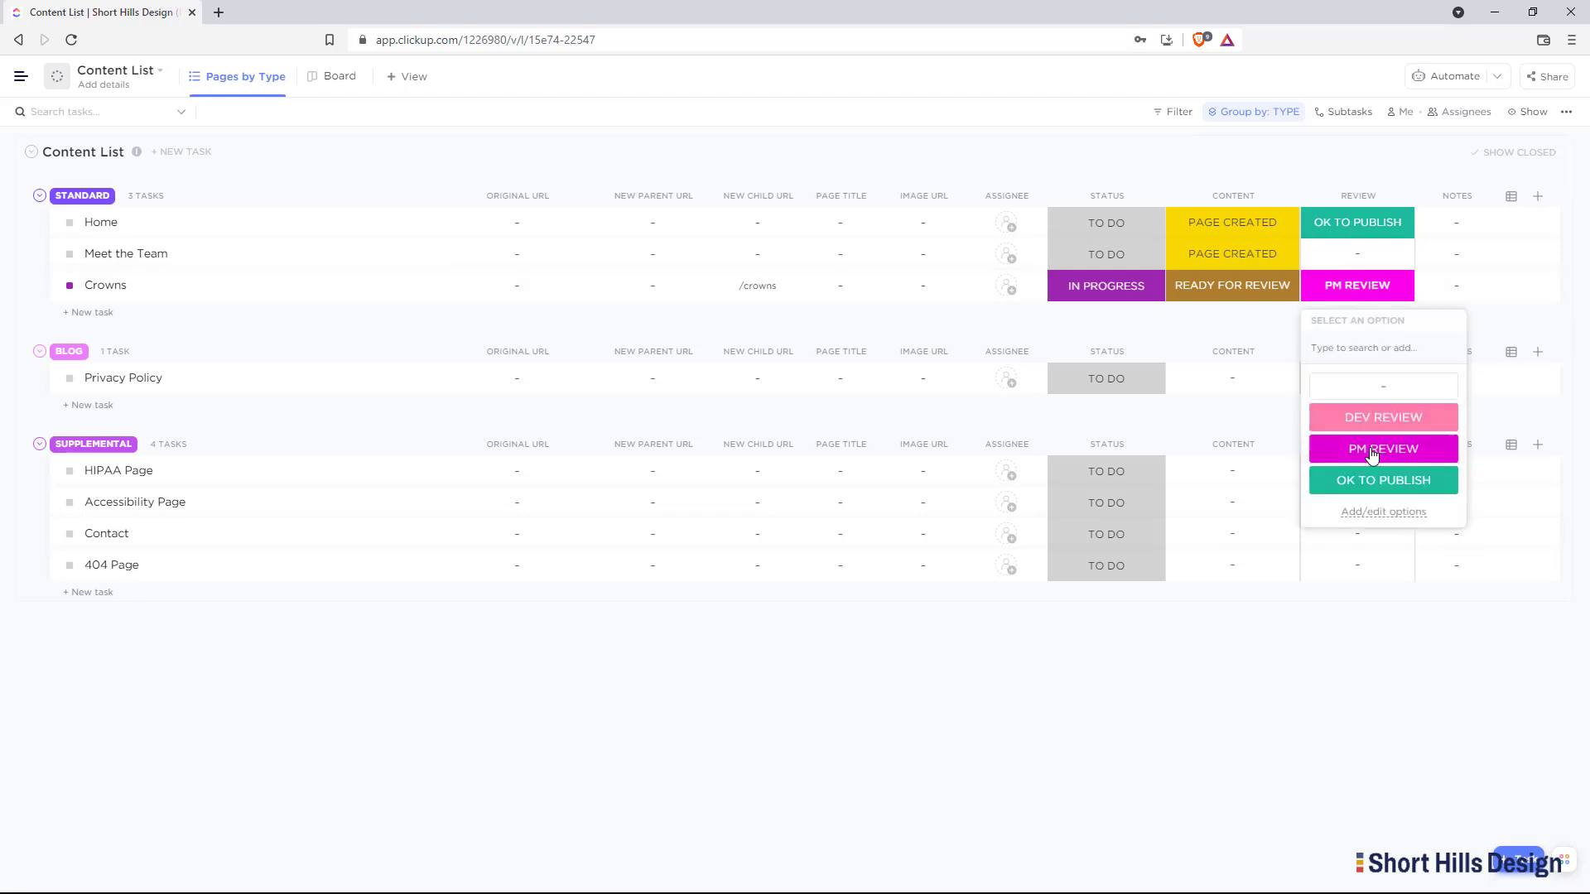
click(1359, 287)
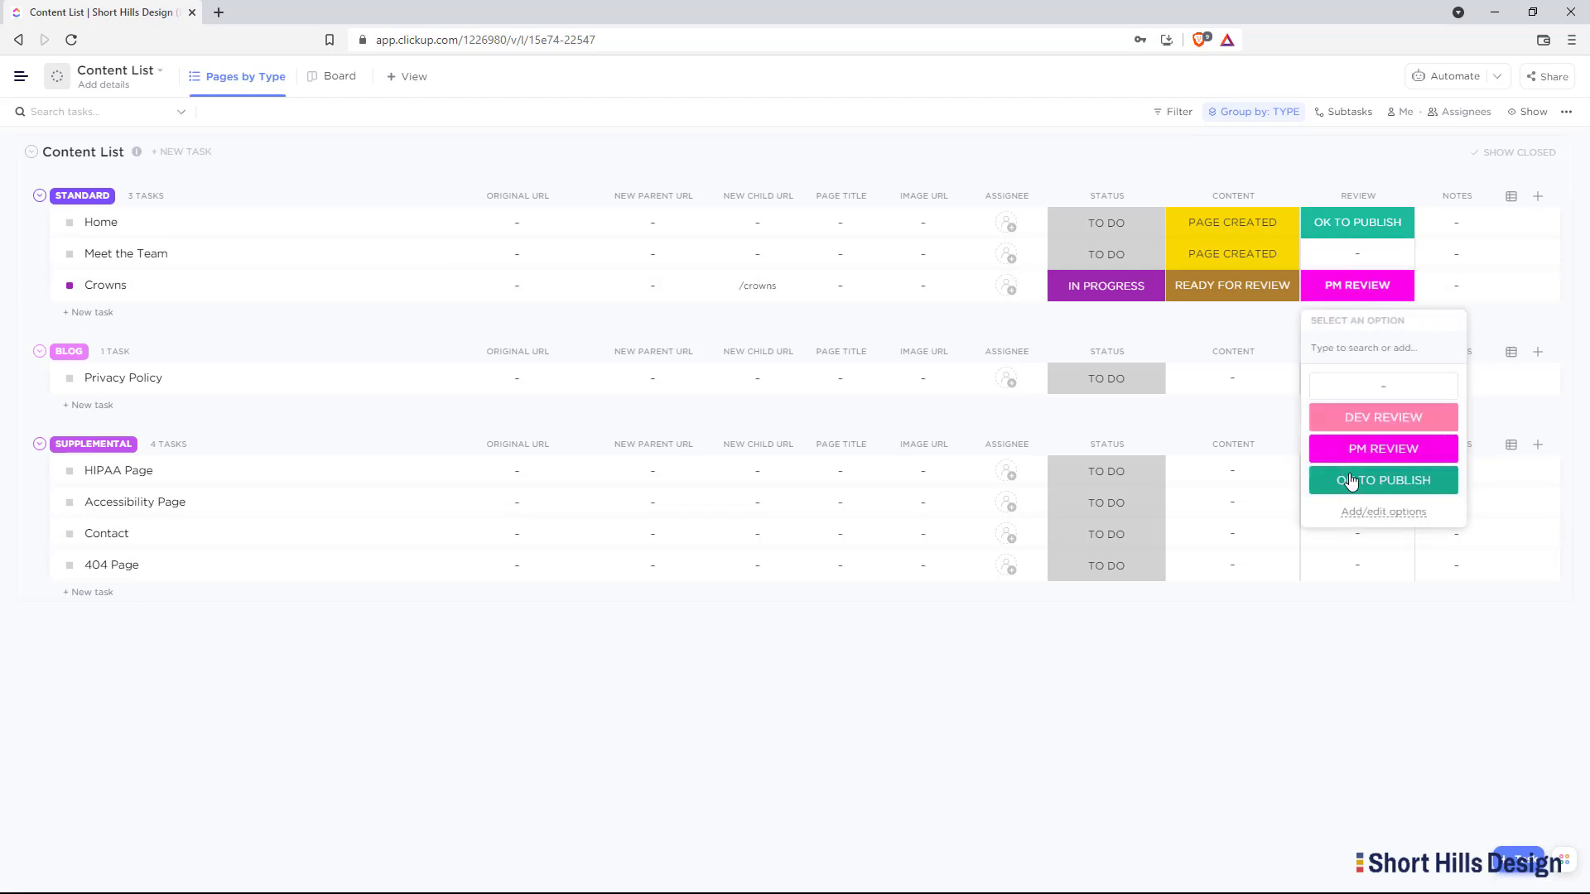
click(1351, 480)
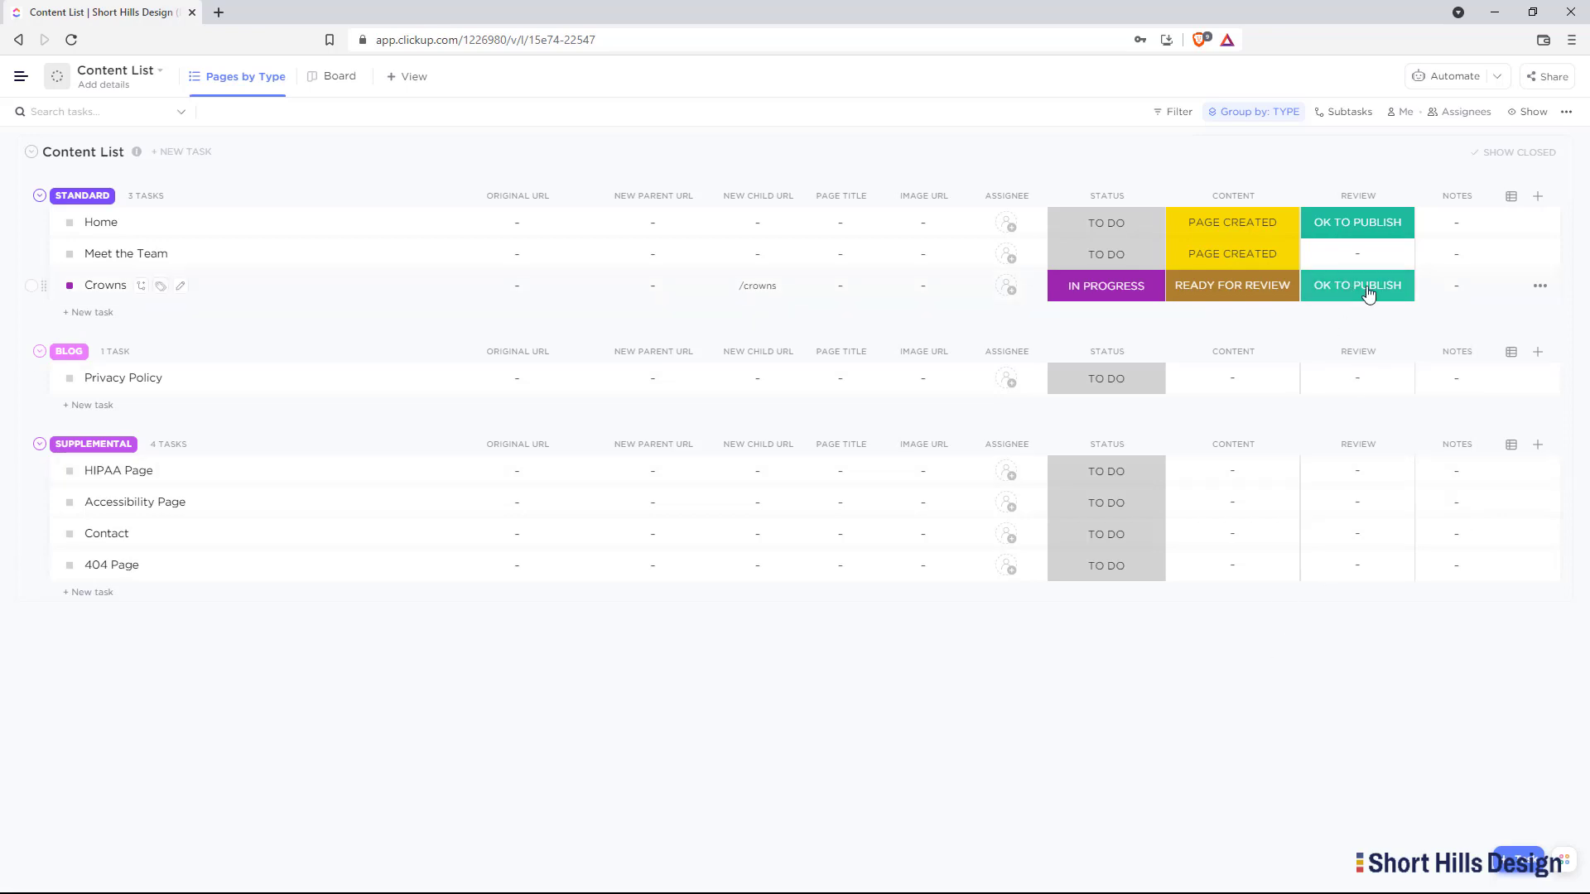
click(1109, 291)
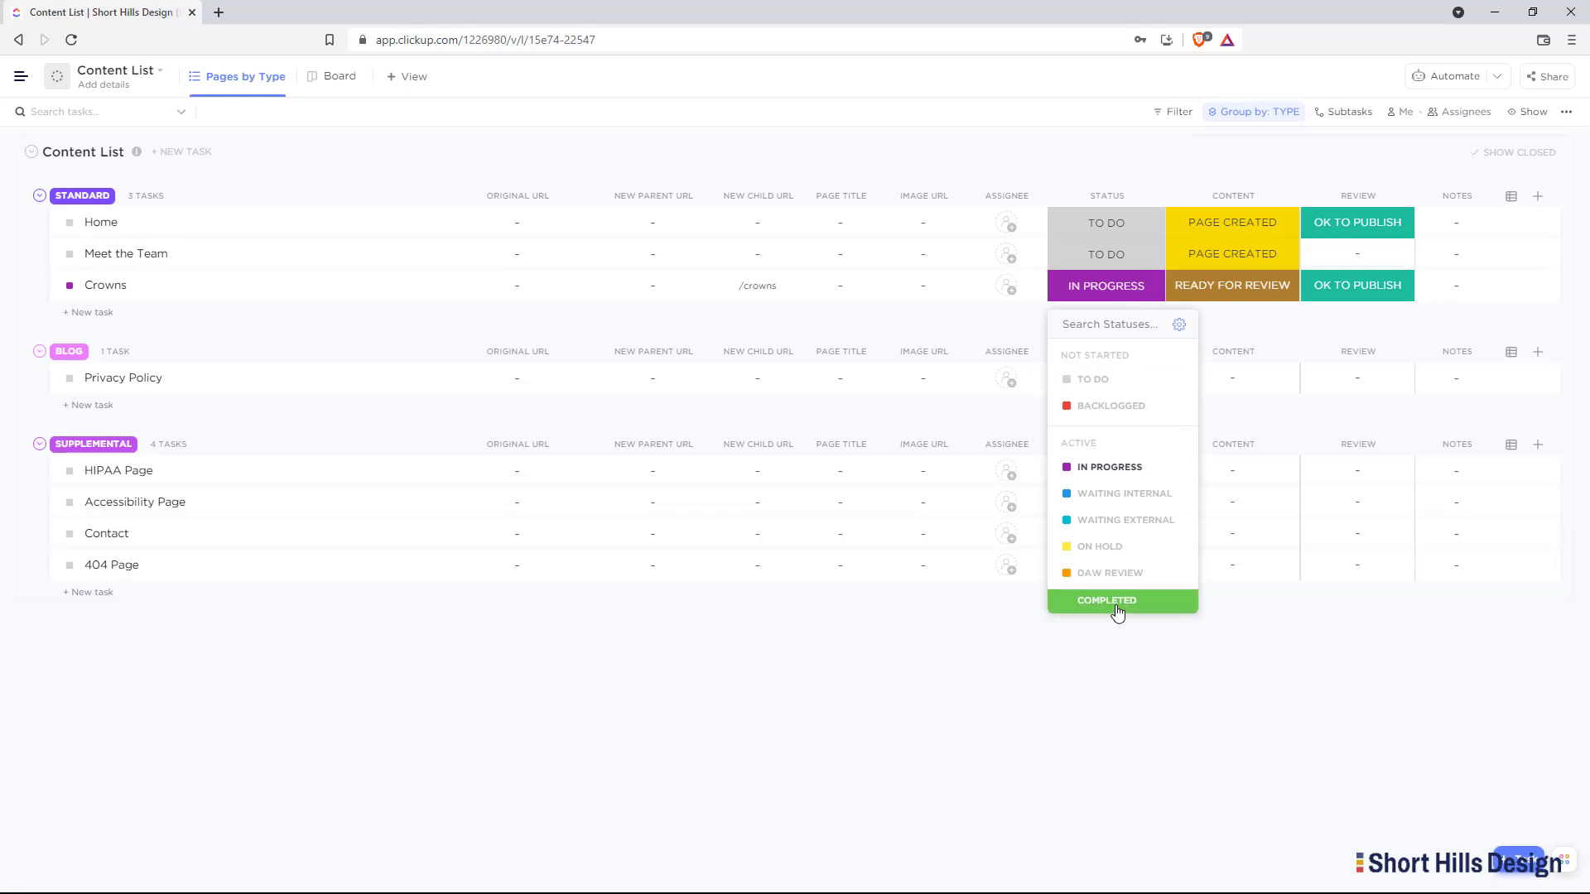
click(1118, 638)
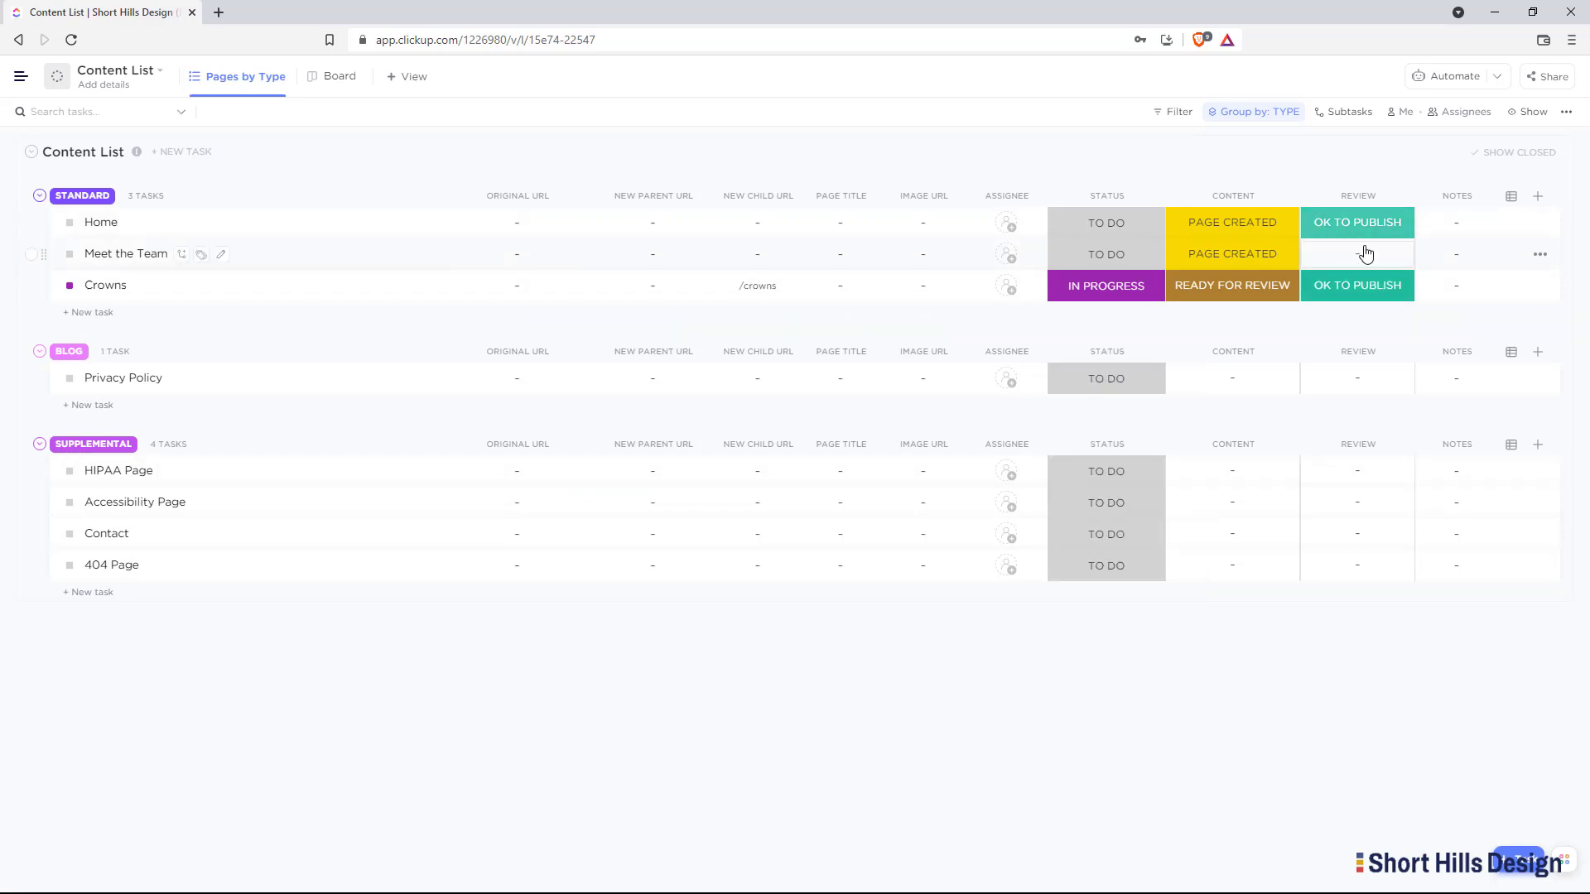
Set Meet the Team's review to OK TO PUBLISH then clear it, and mark Home's content READY FOR REVIEW
click(1366, 253)
click(1376, 451)
click(1223, 217)
click(1225, 443)
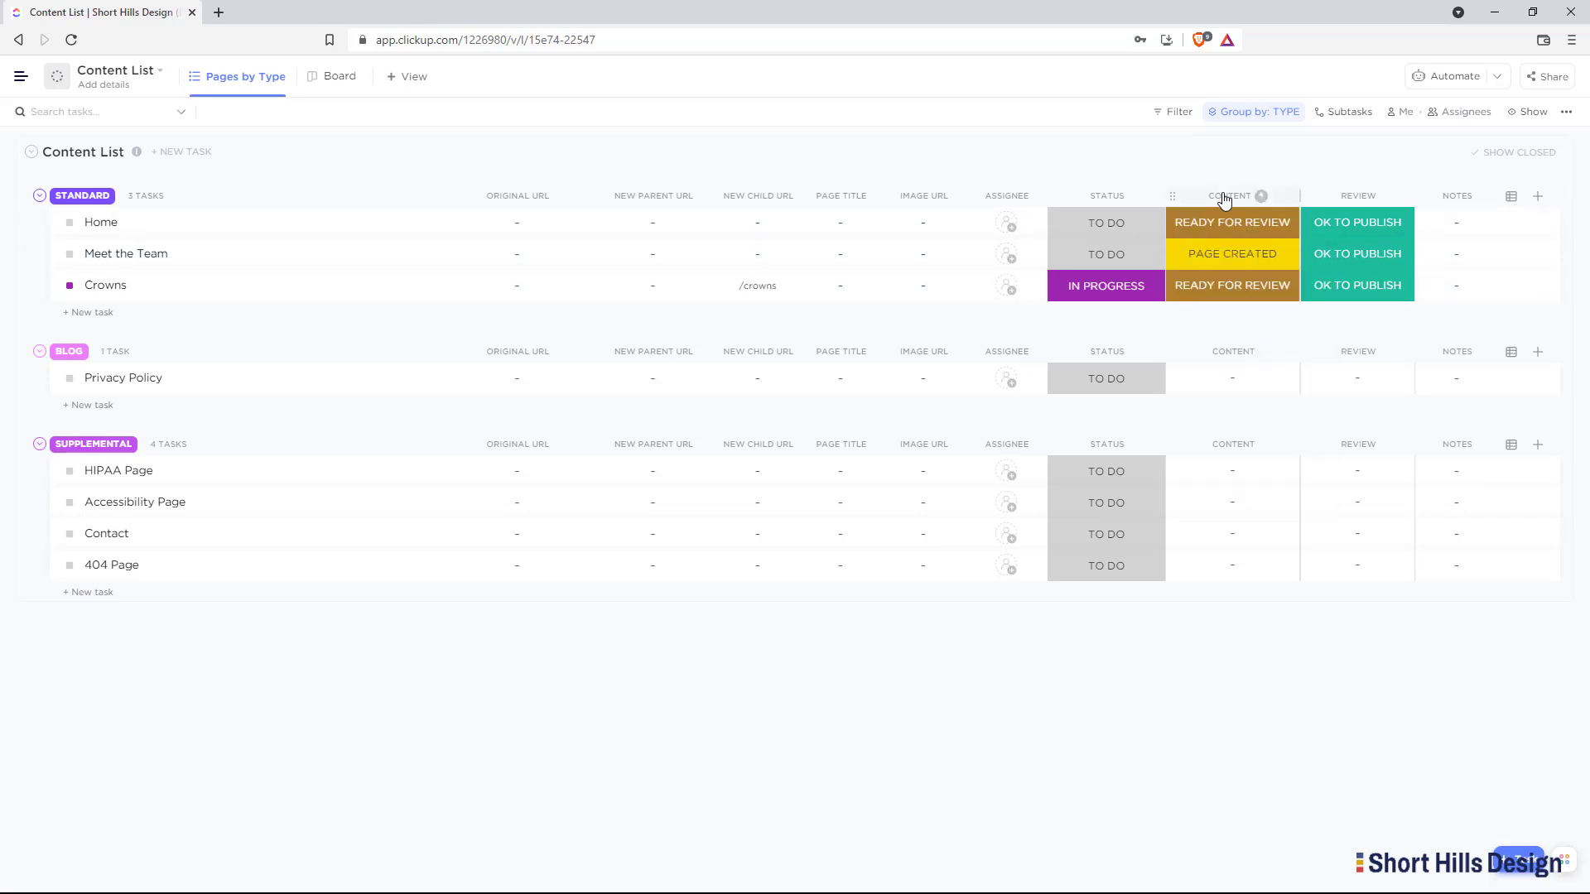
click(1260, 255)
click(1360, 251)
click(1360, 251)
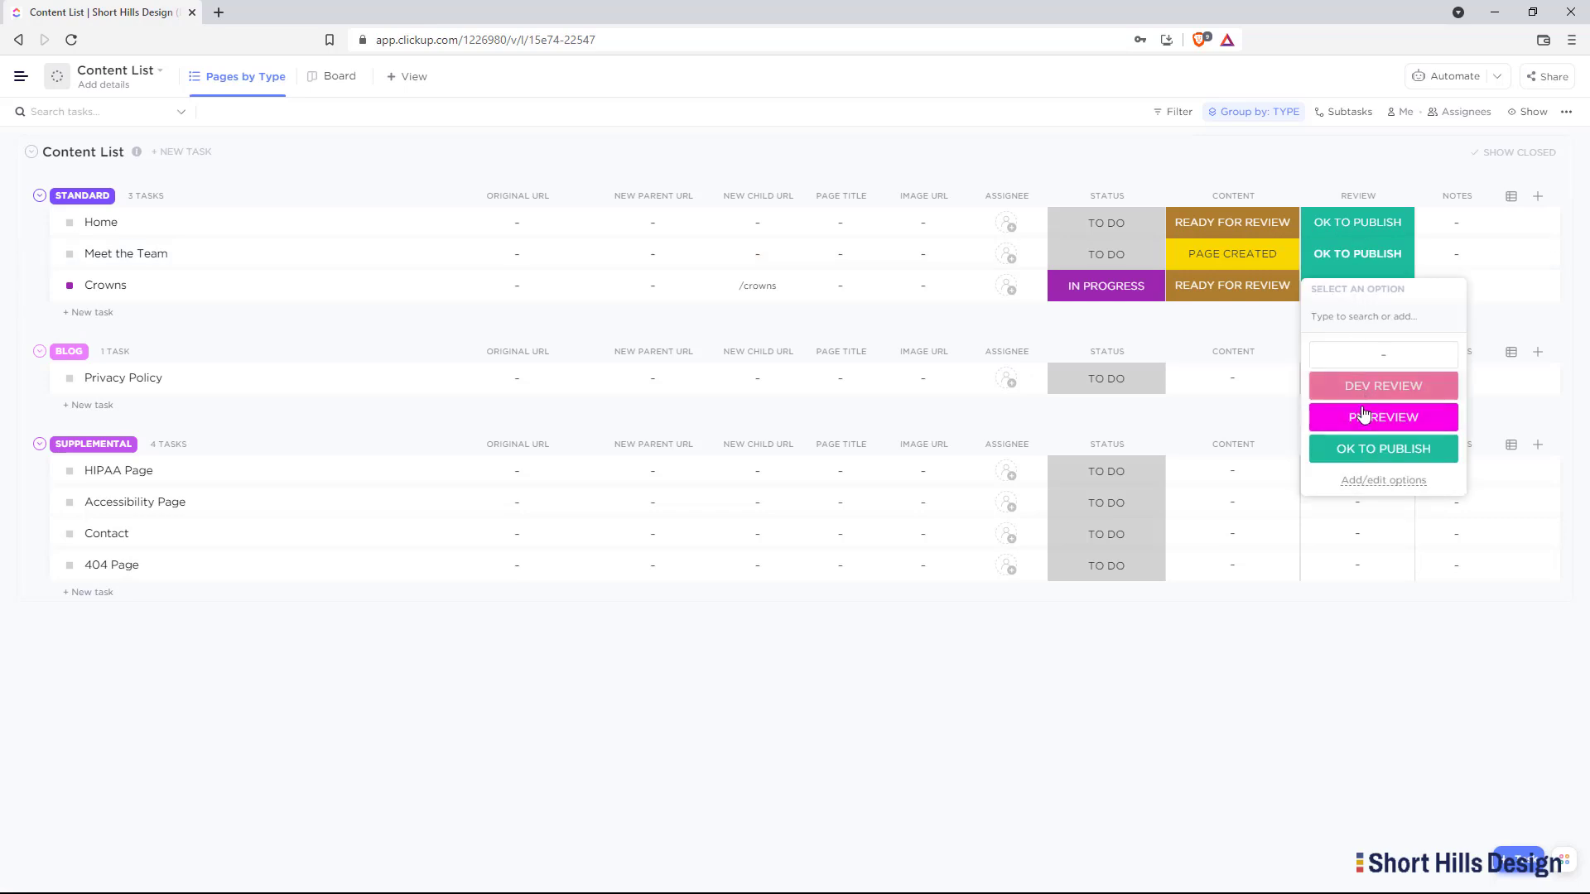
click(1368, 363)
Set Home's content to NEEDS FIX, try statuses IN PROGRESS and WAITING INTERNAL, and clear its review
click(1260, 244)
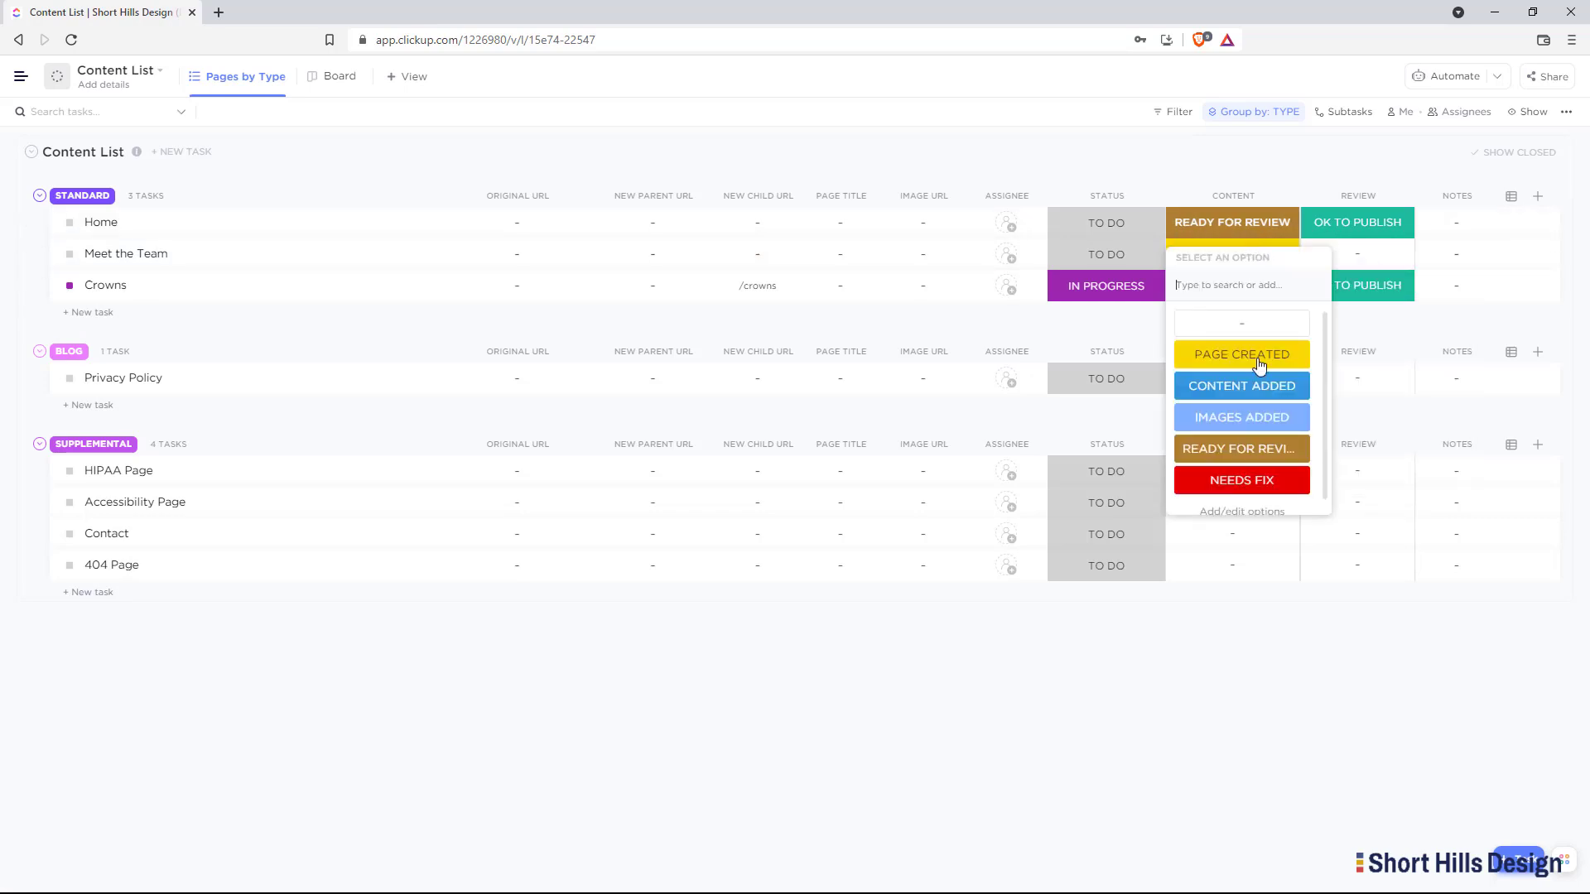
click(1243, 474)
click(1121, 230)
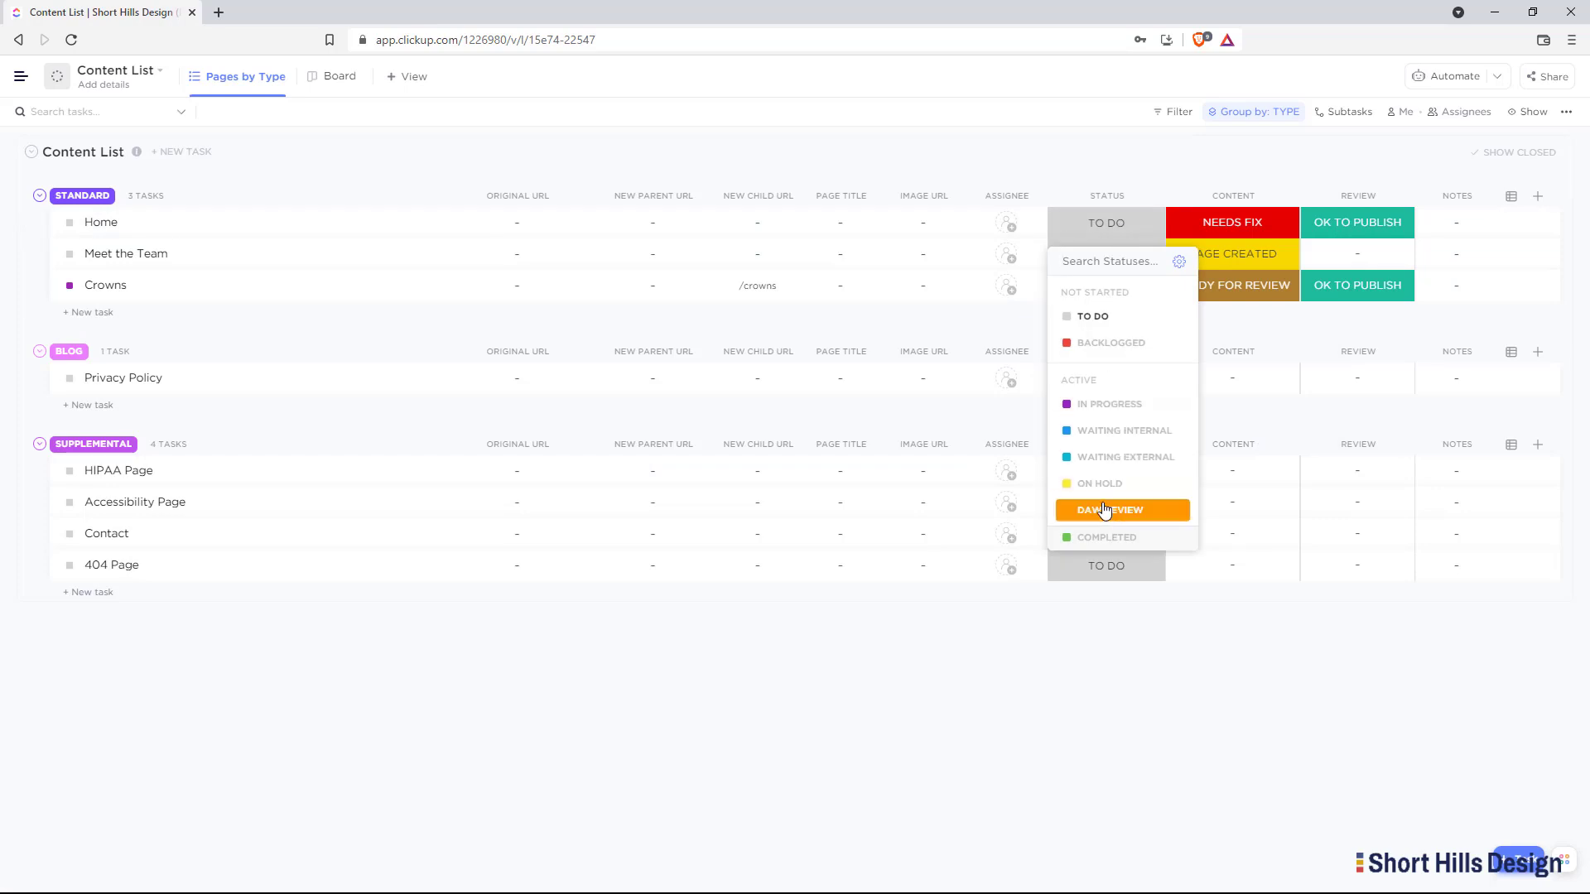
click(1093, 404)
click(1157, 220)
click(1110, 431)
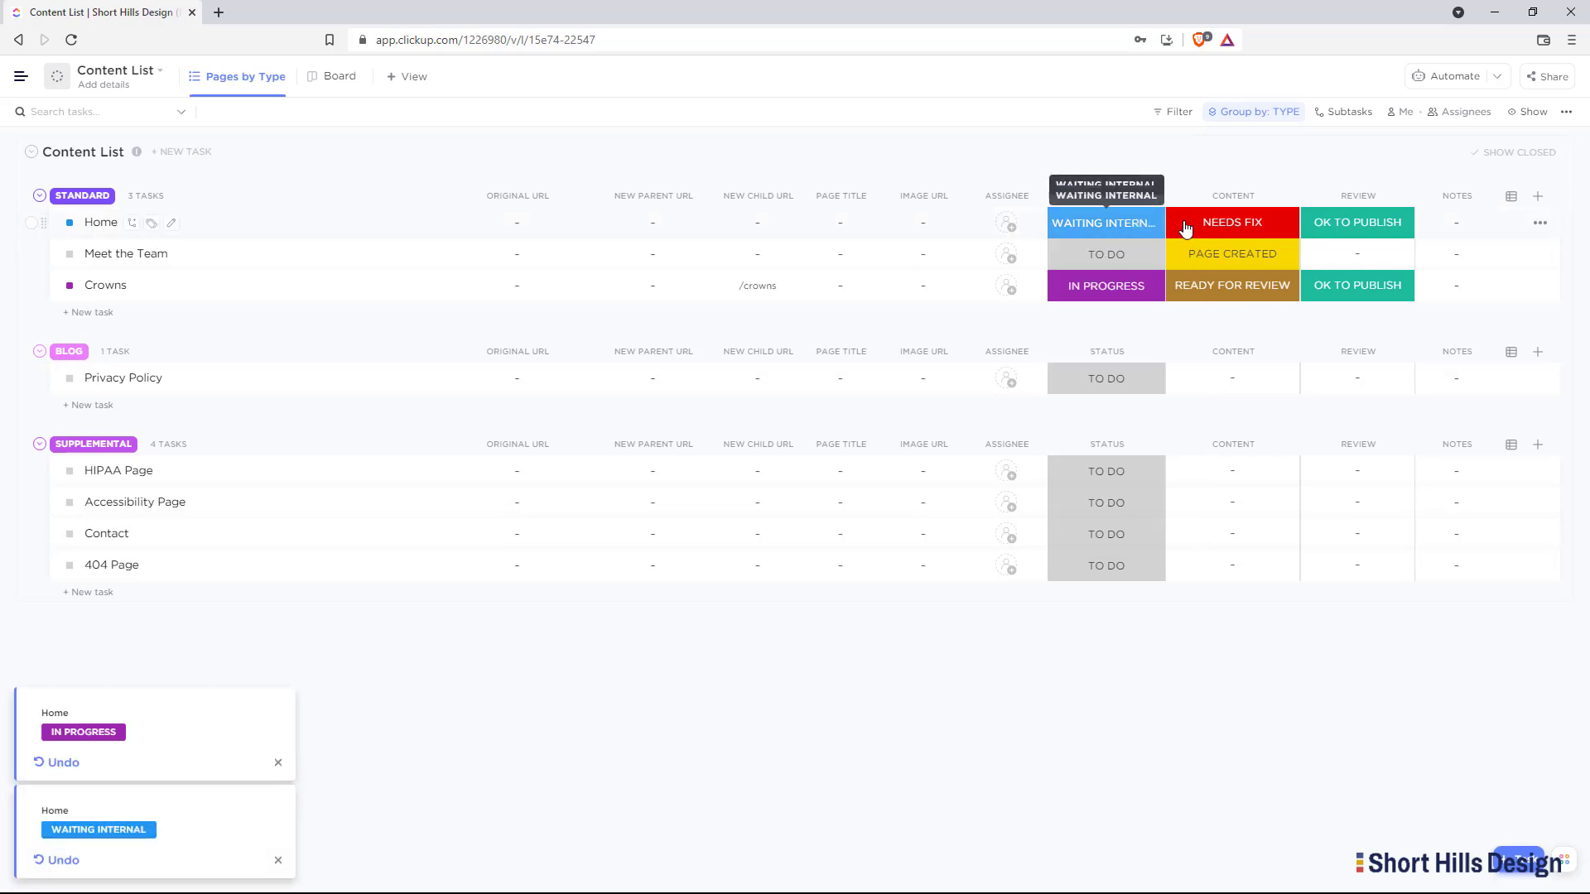
click(1350, 231)
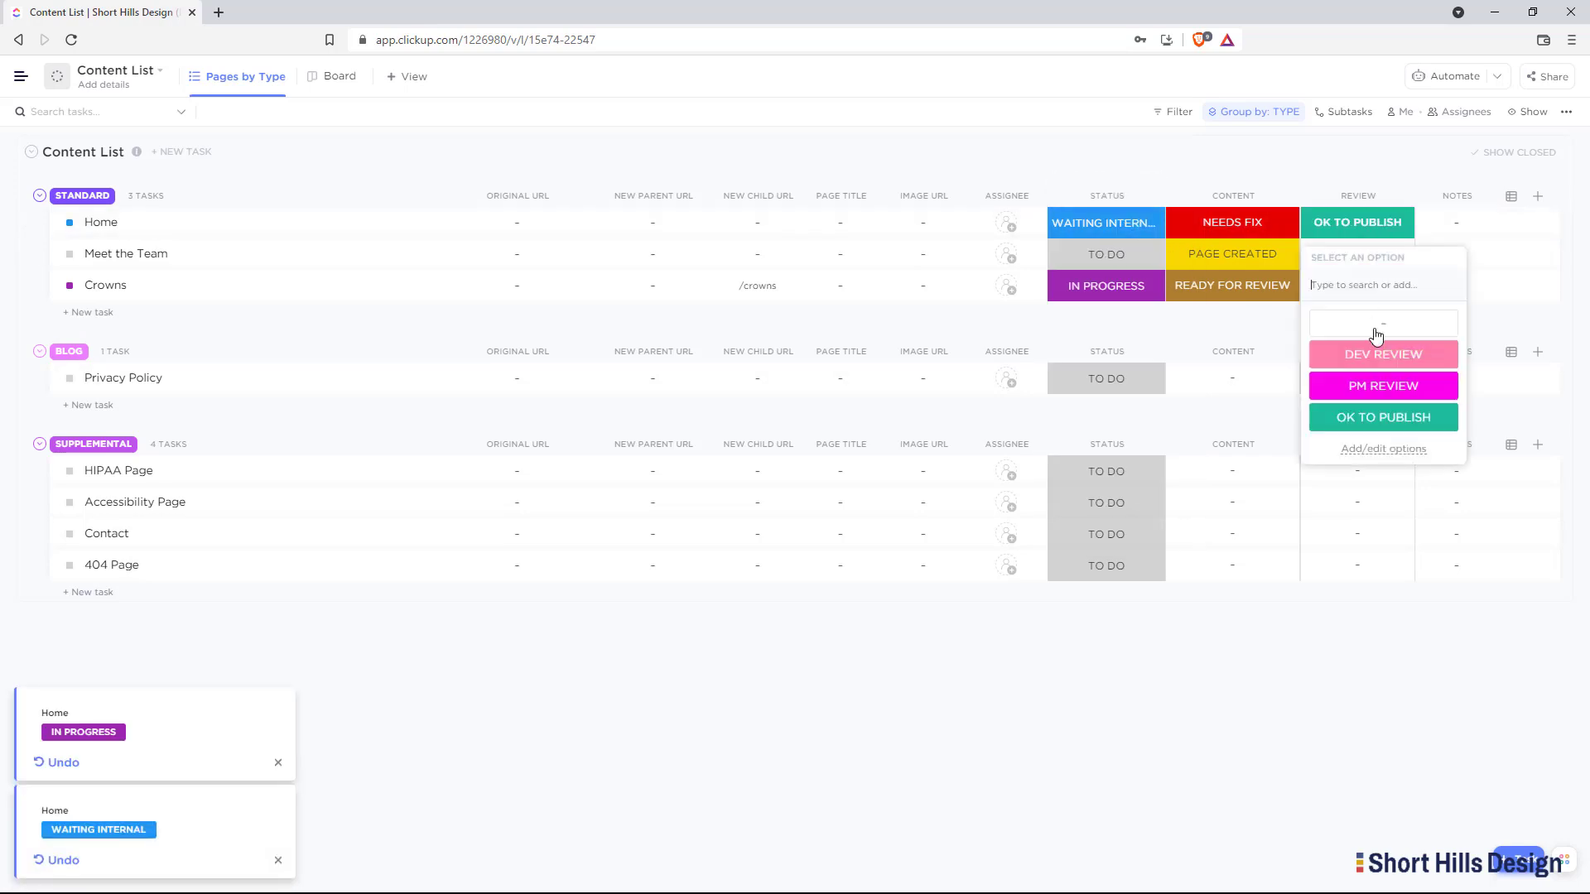
click(1377, 424)
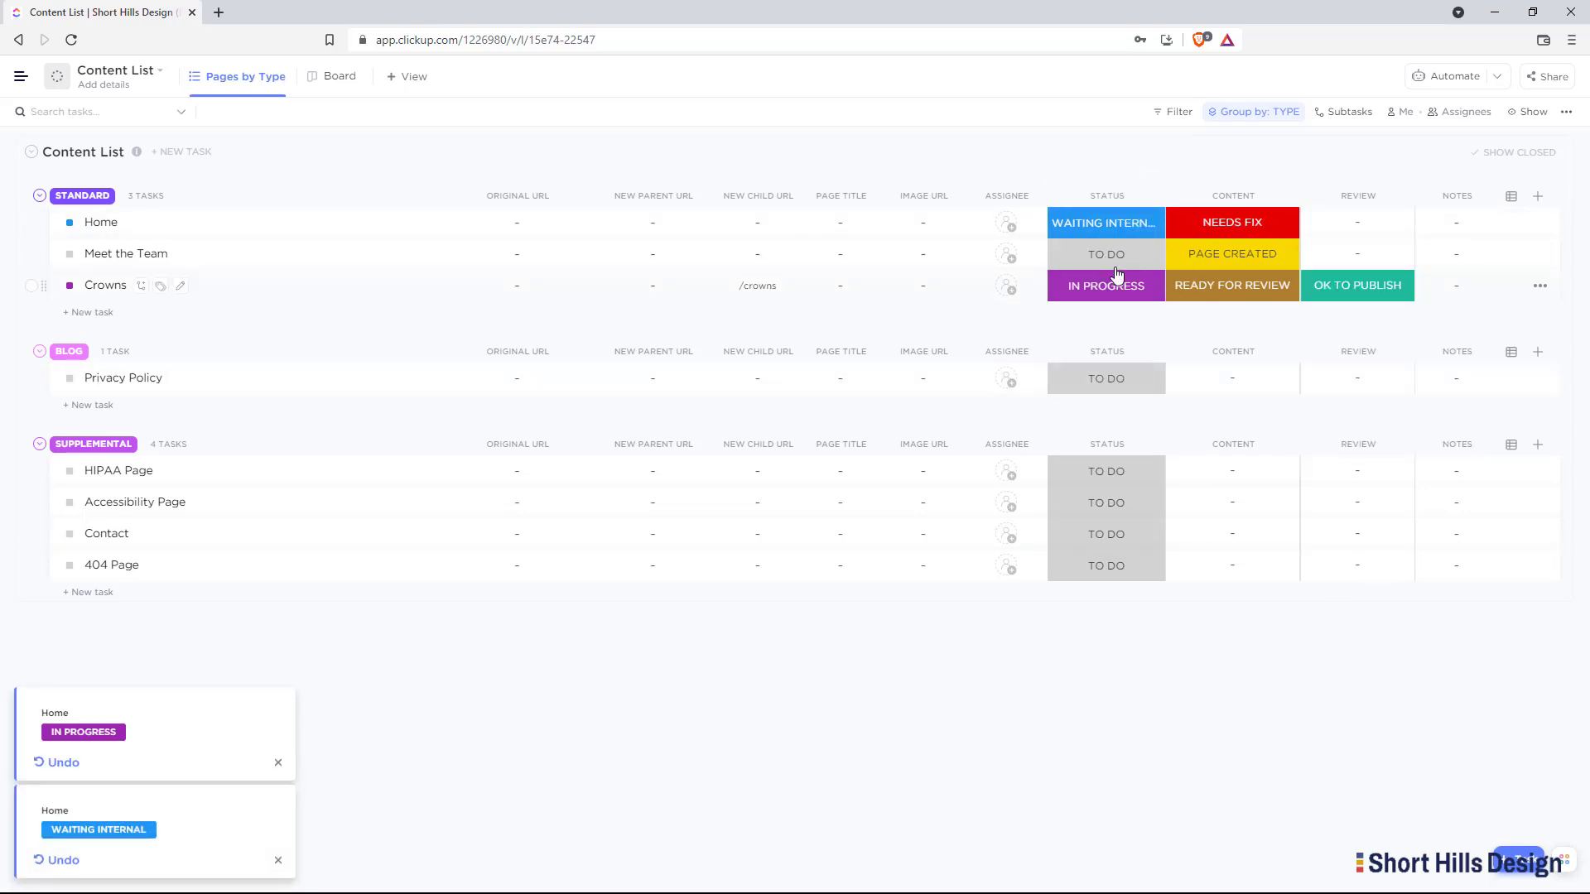
Set Home's status back to IN PROGRESS and its content to READY FOR REVIEW
click(1085, 226)
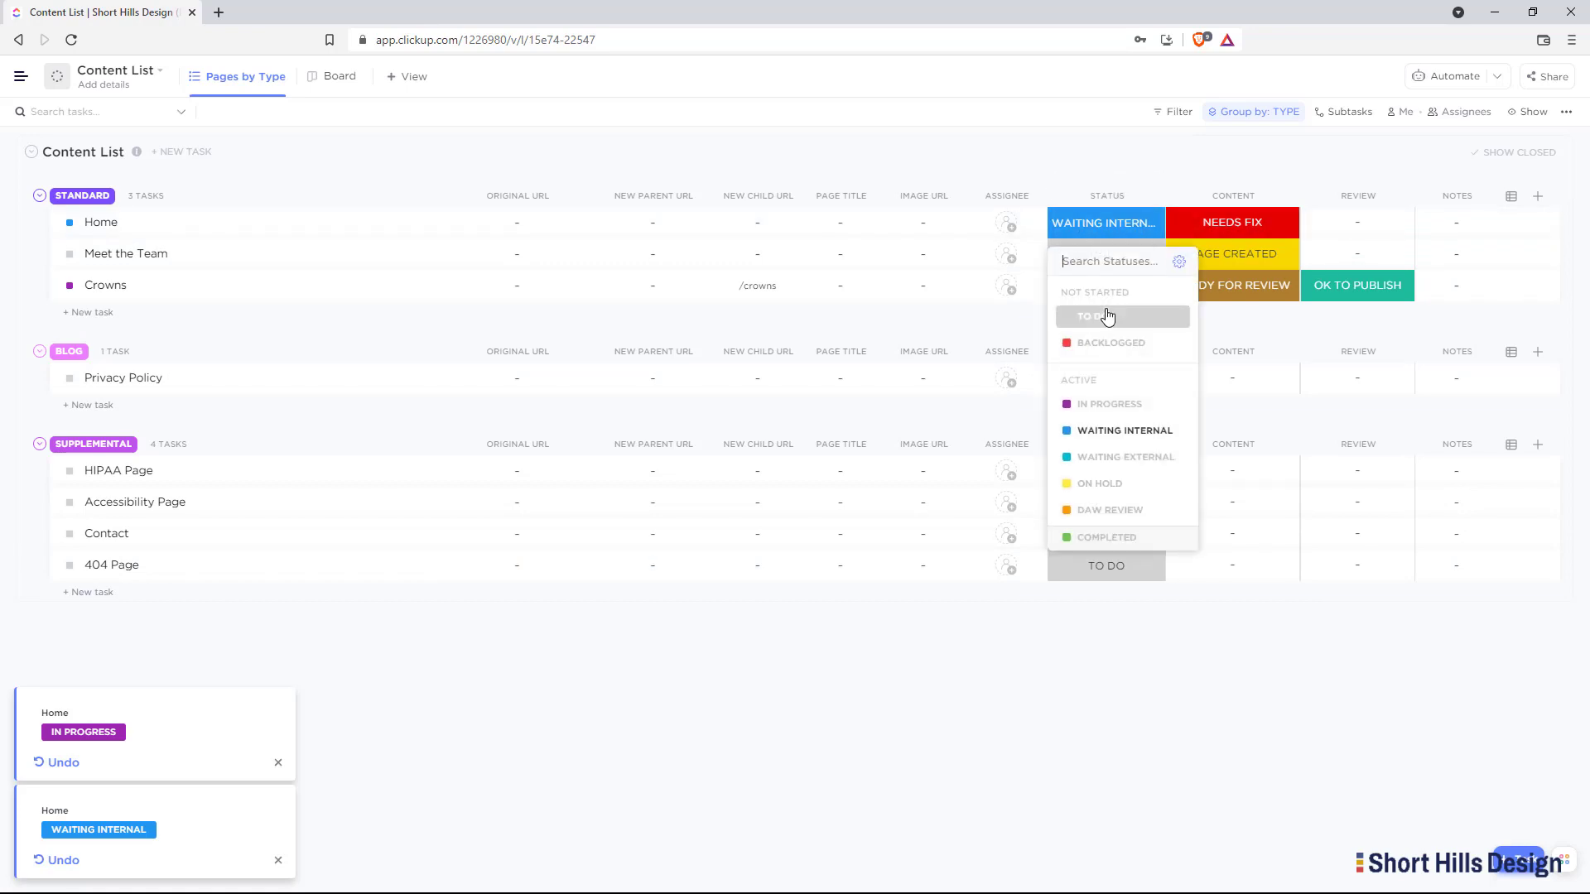
click(1110, 404)
click(1225, 224)
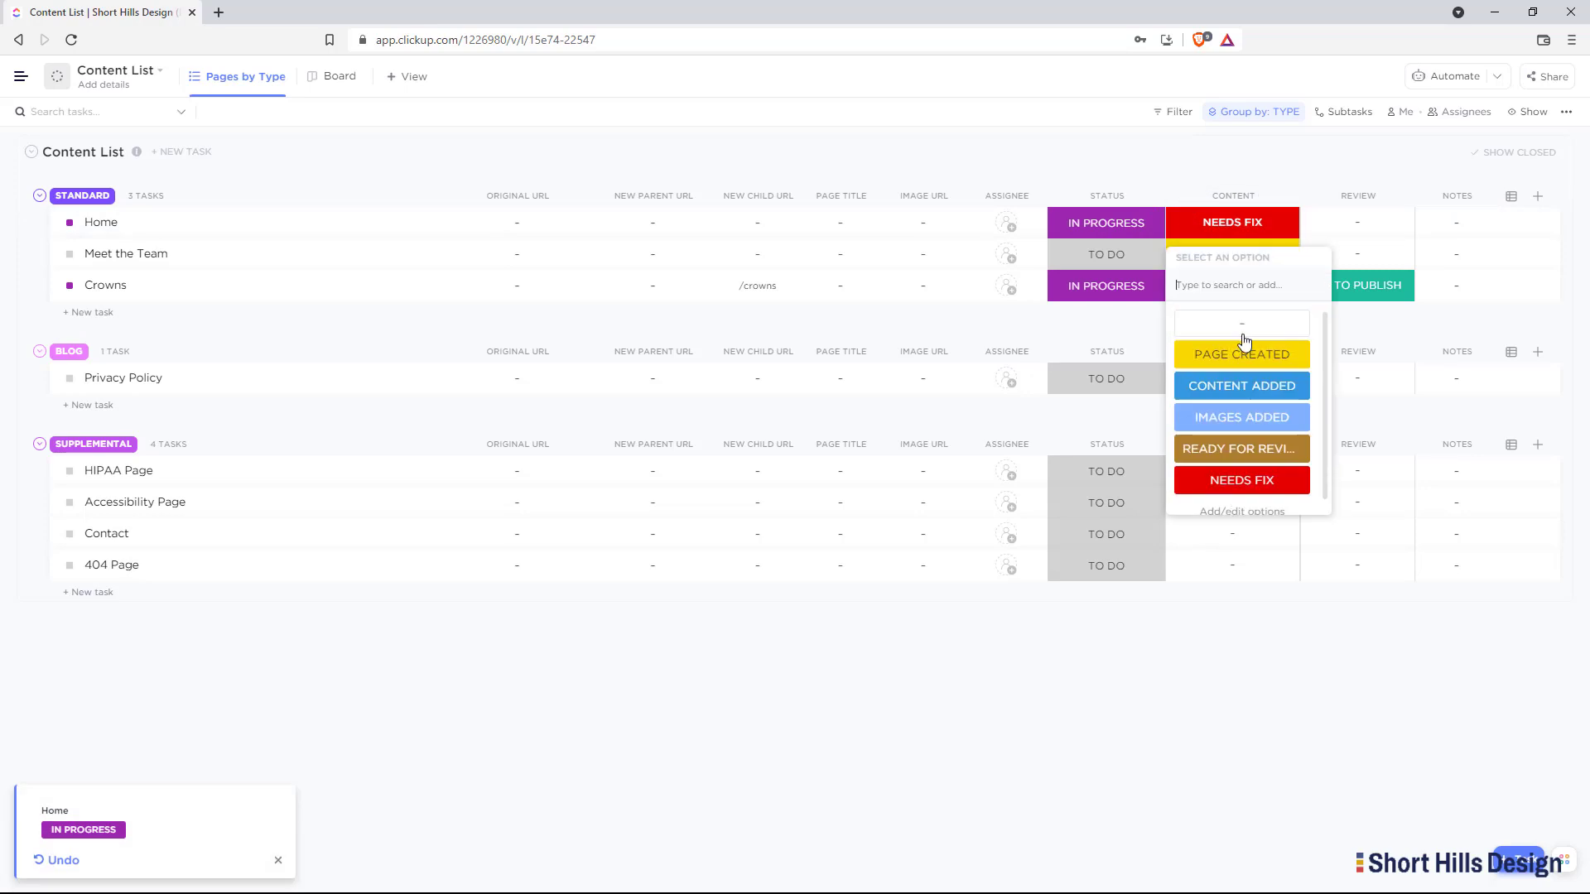
click(1242, 448)
Advance Home's review through DEV REVIEW and PM REVIEW to OK TO PUBLISH
click(1358, 224)
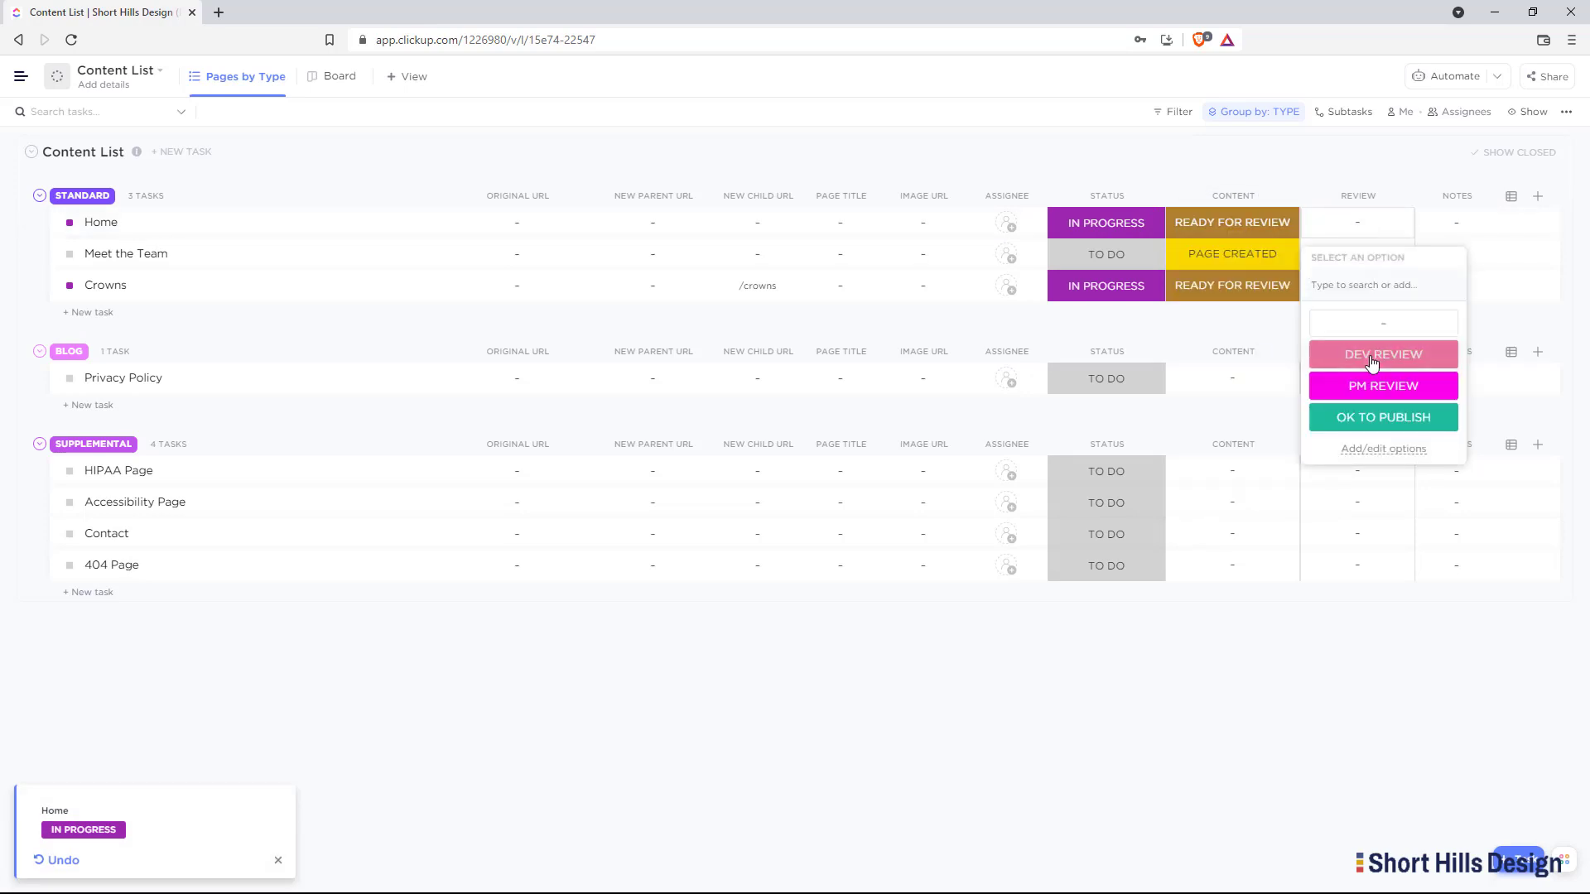
click(1372, 362)
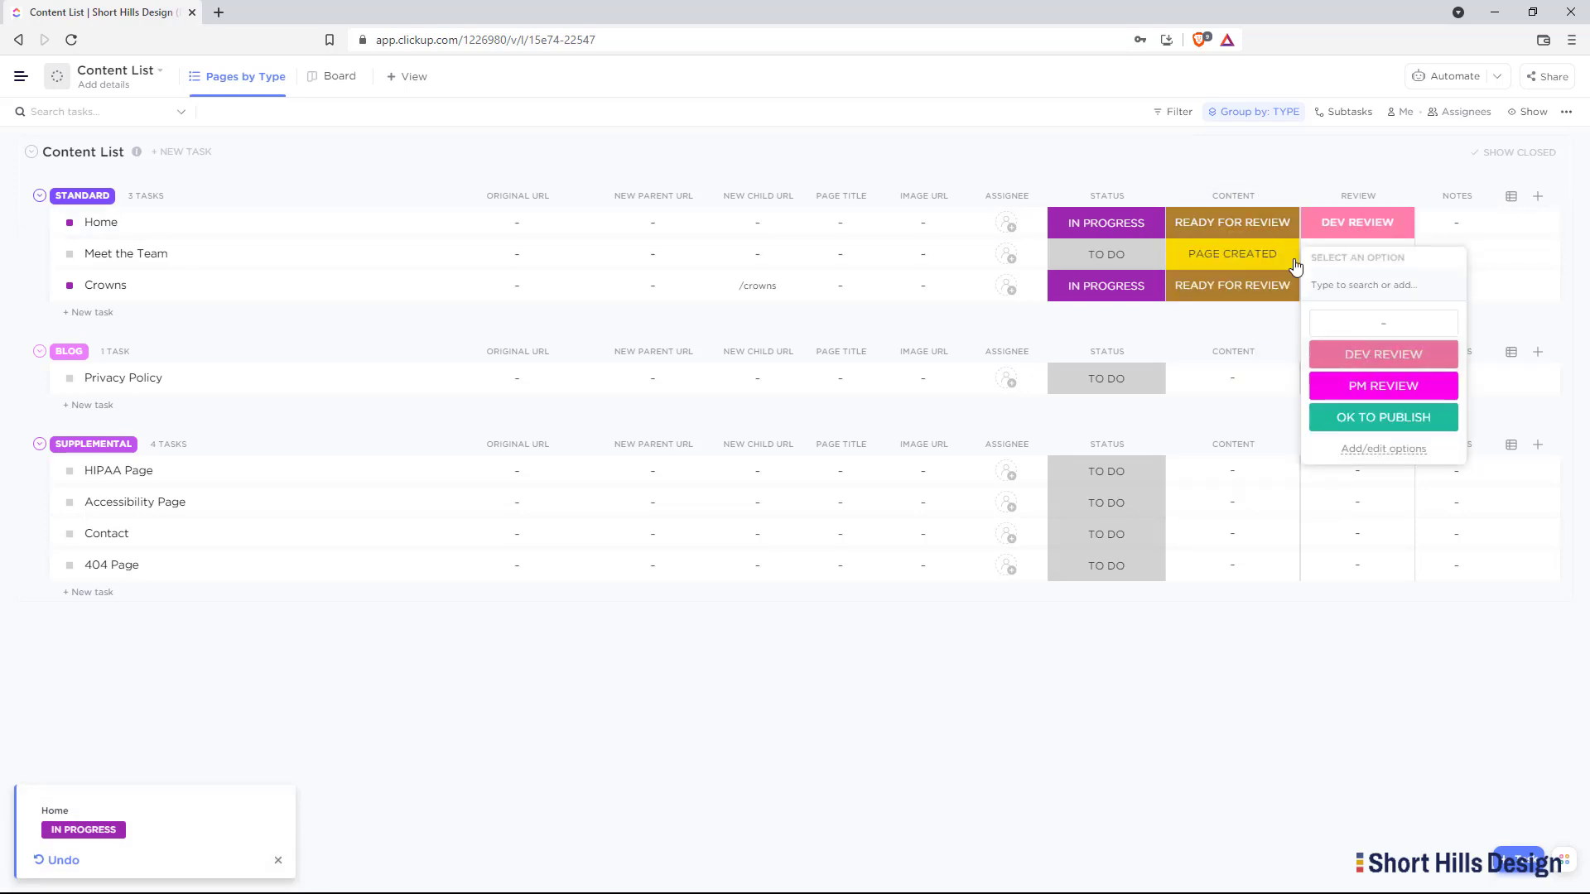
click(1339, 222)
click(1383, 385)
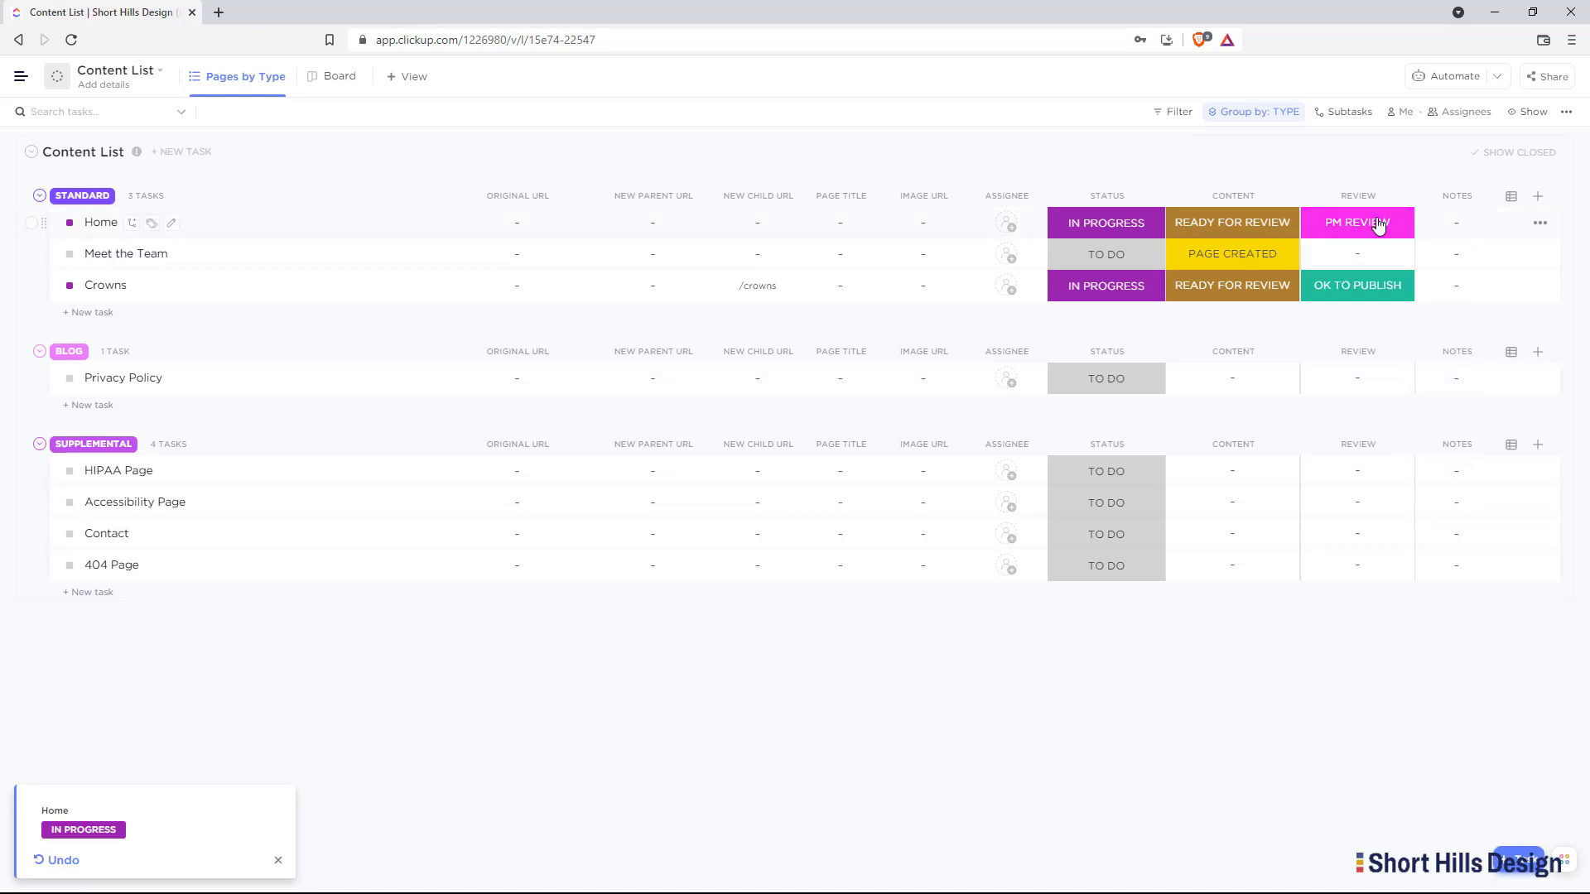
click(1379, 223)
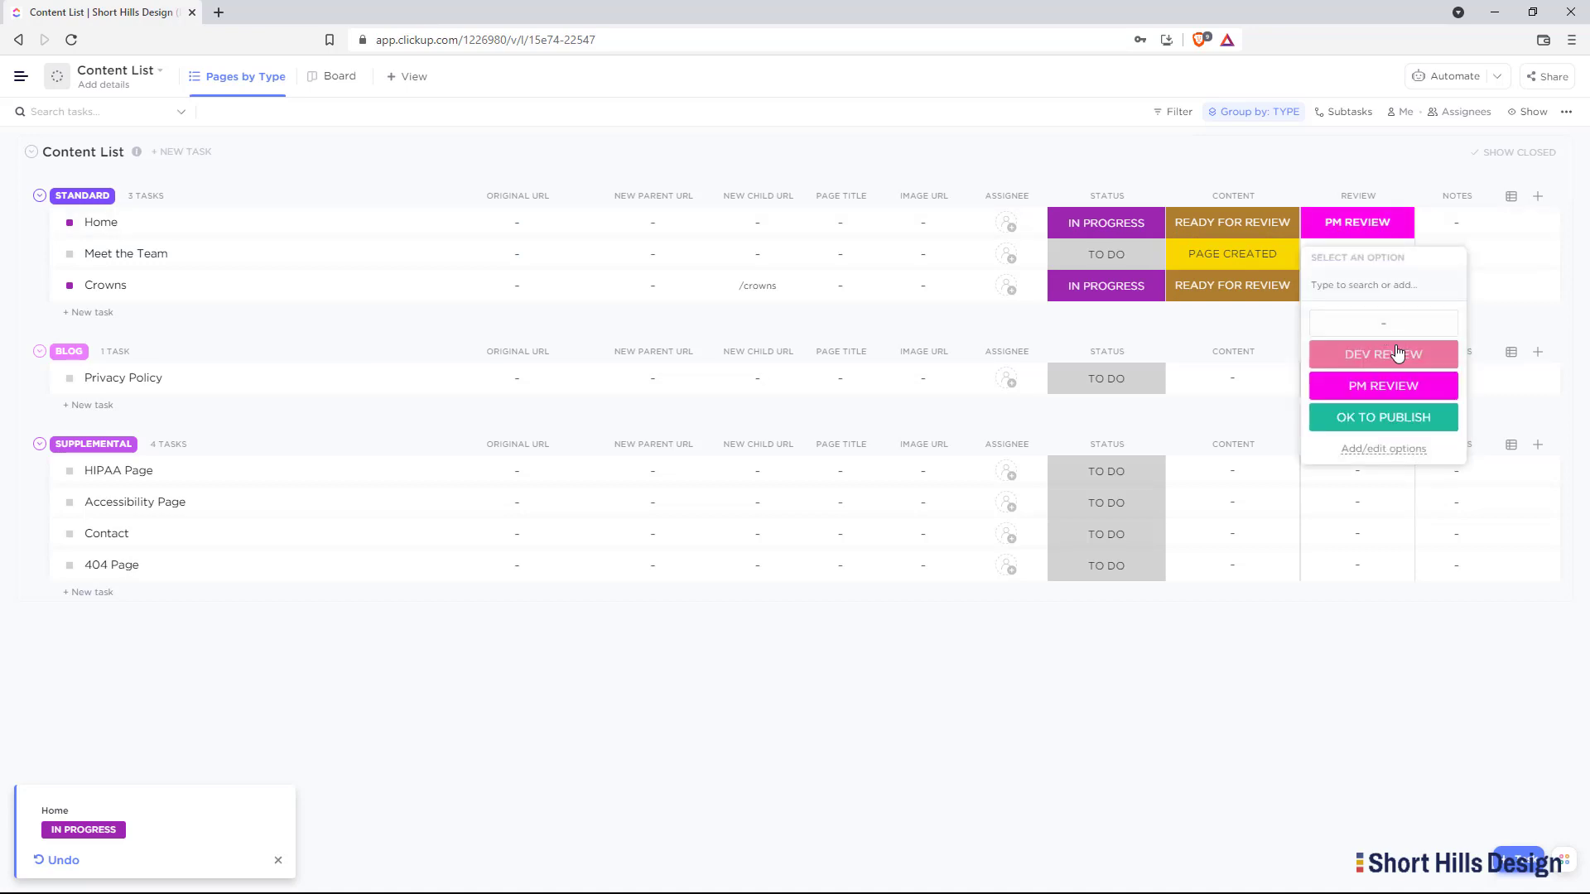
click(1399, 355)
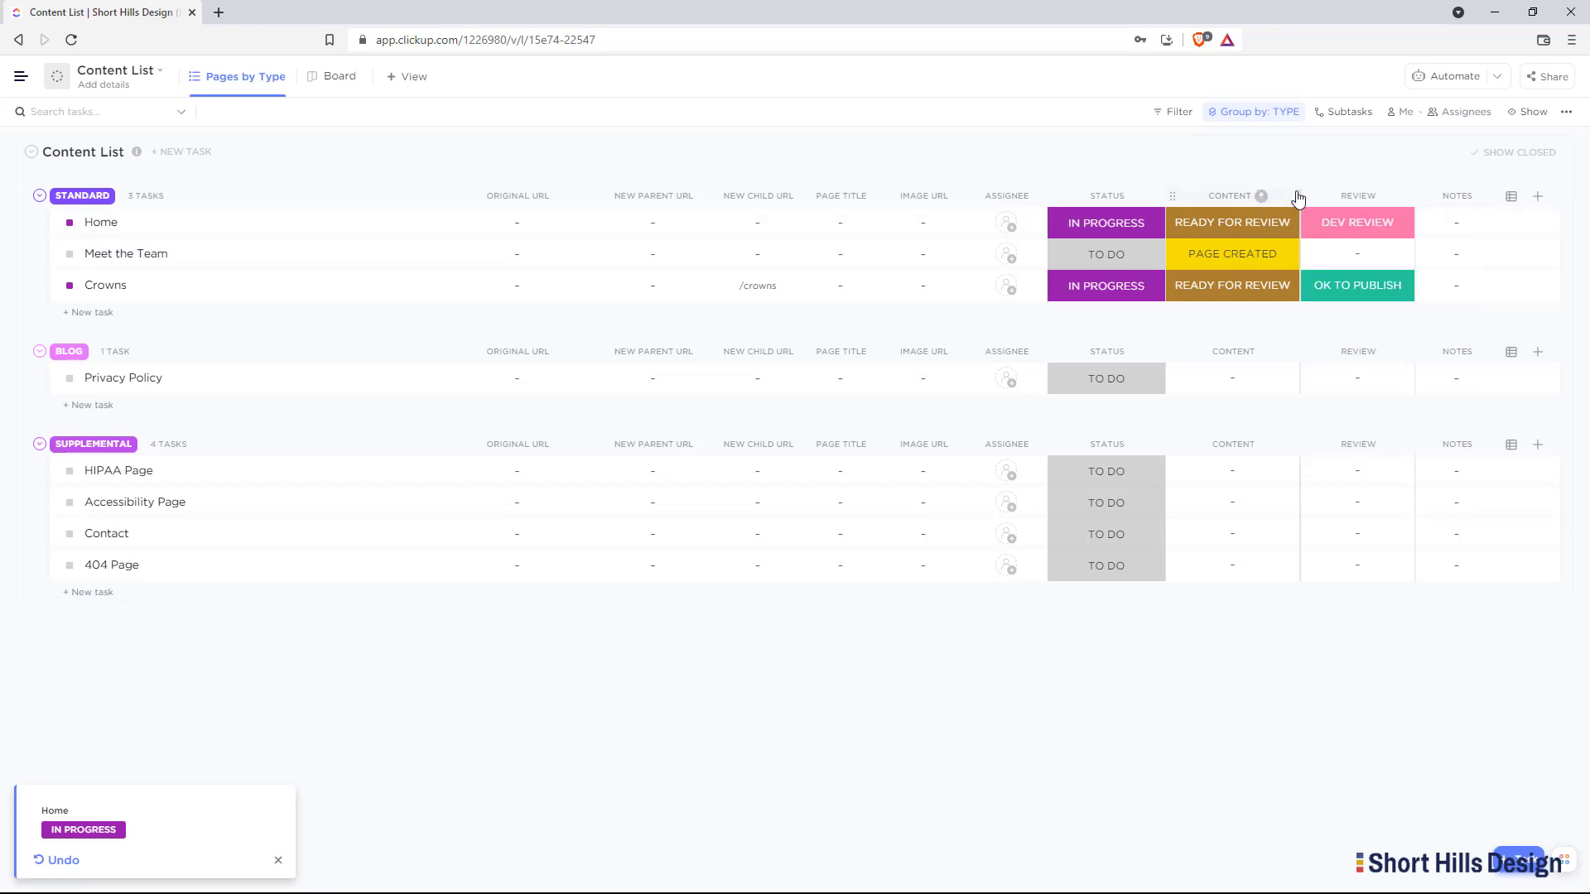
click(1363, 224)
click(1372, 386)
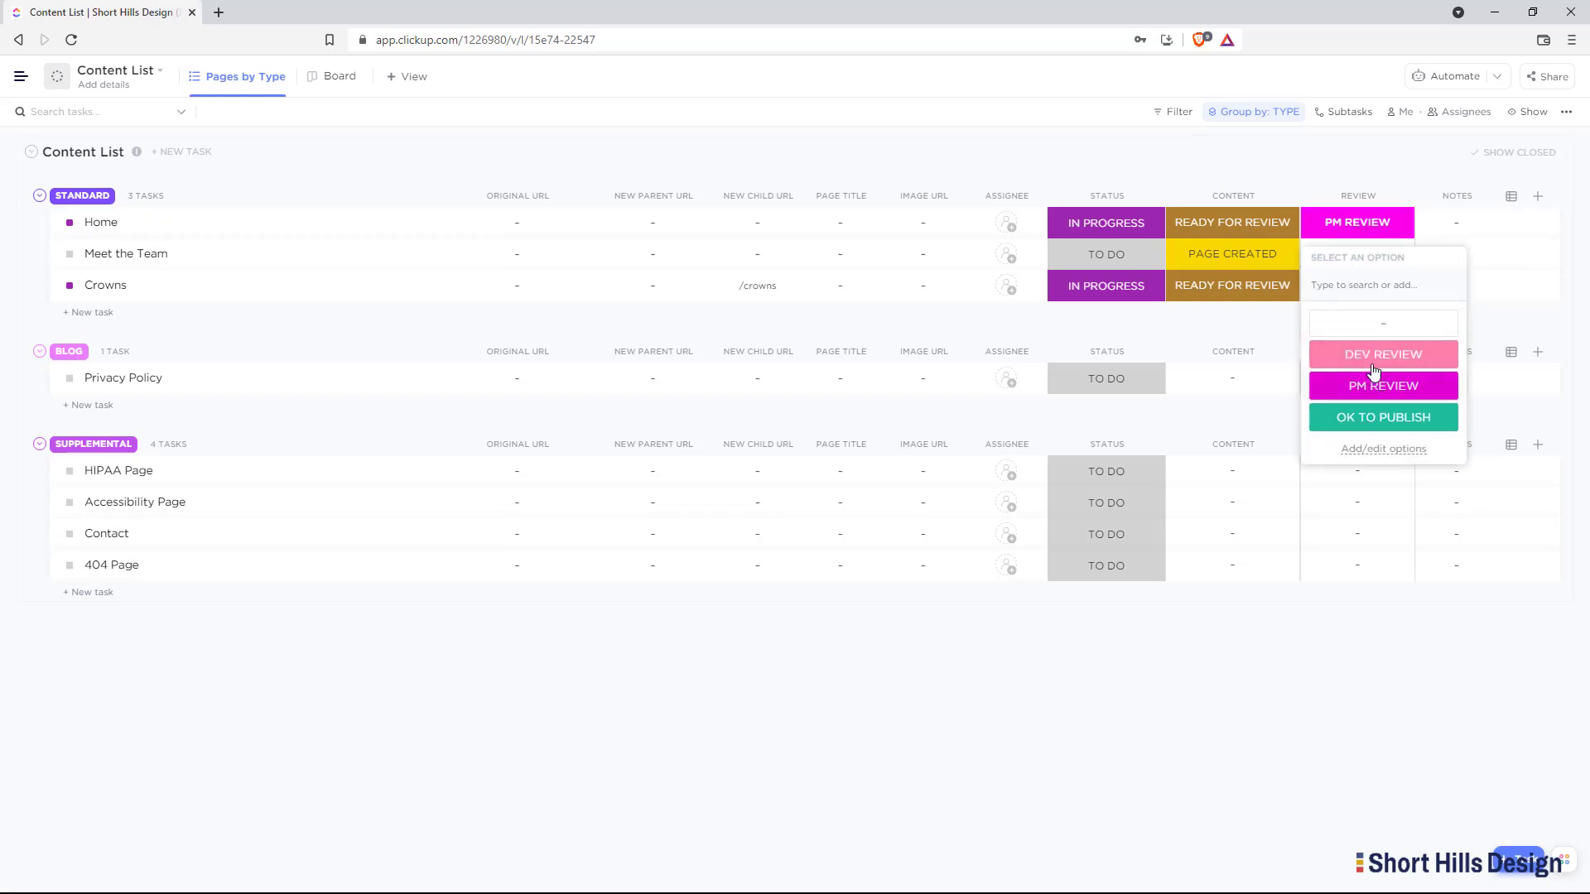
click(1346, 232)
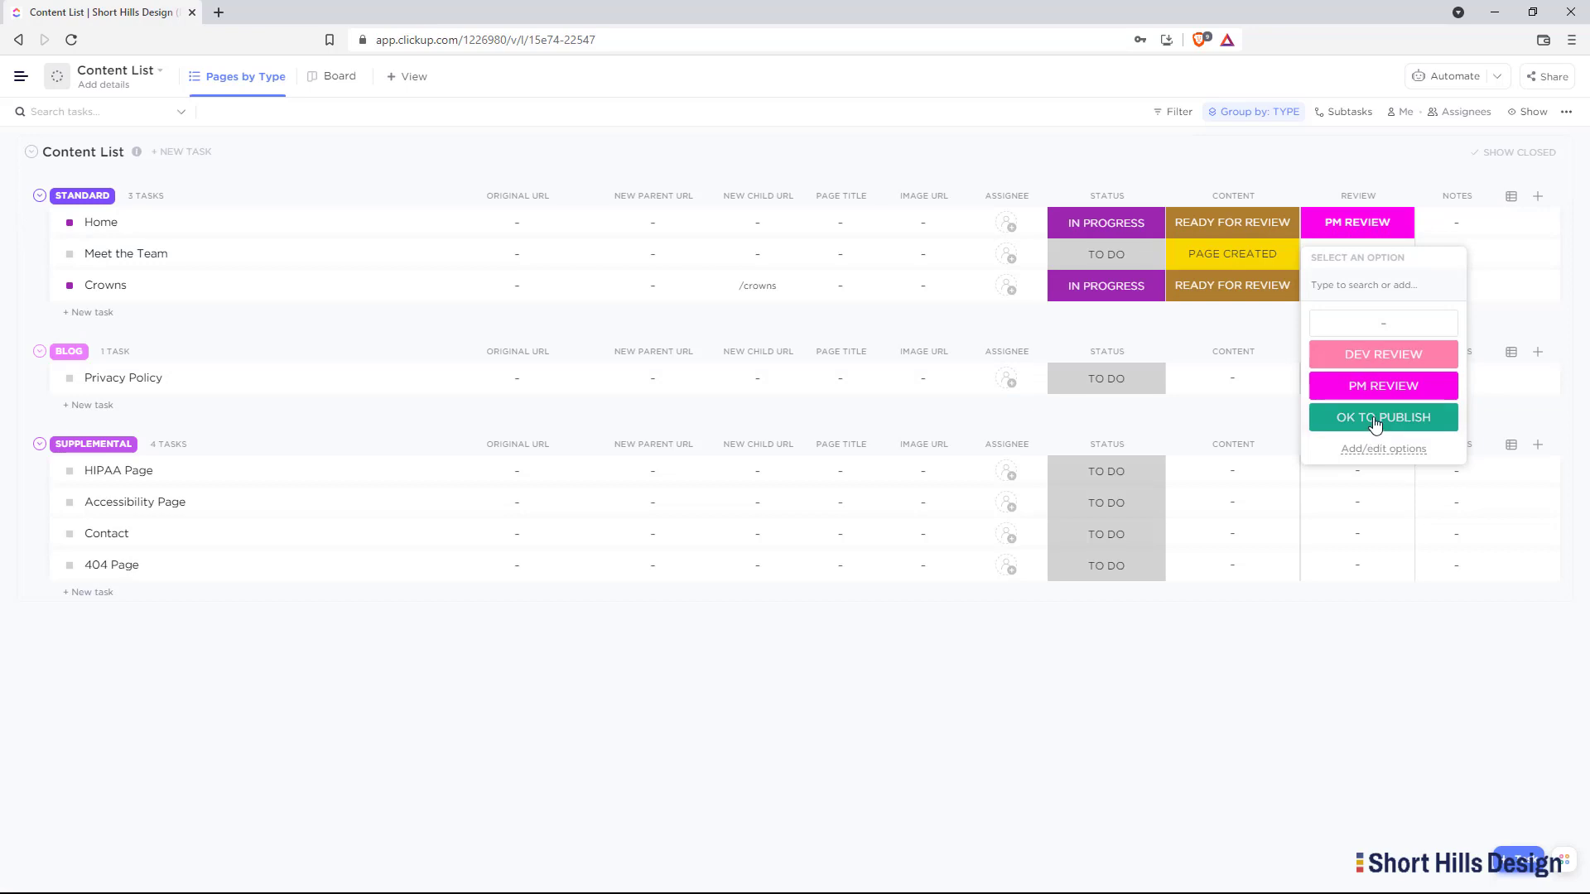
click(1373, 414)
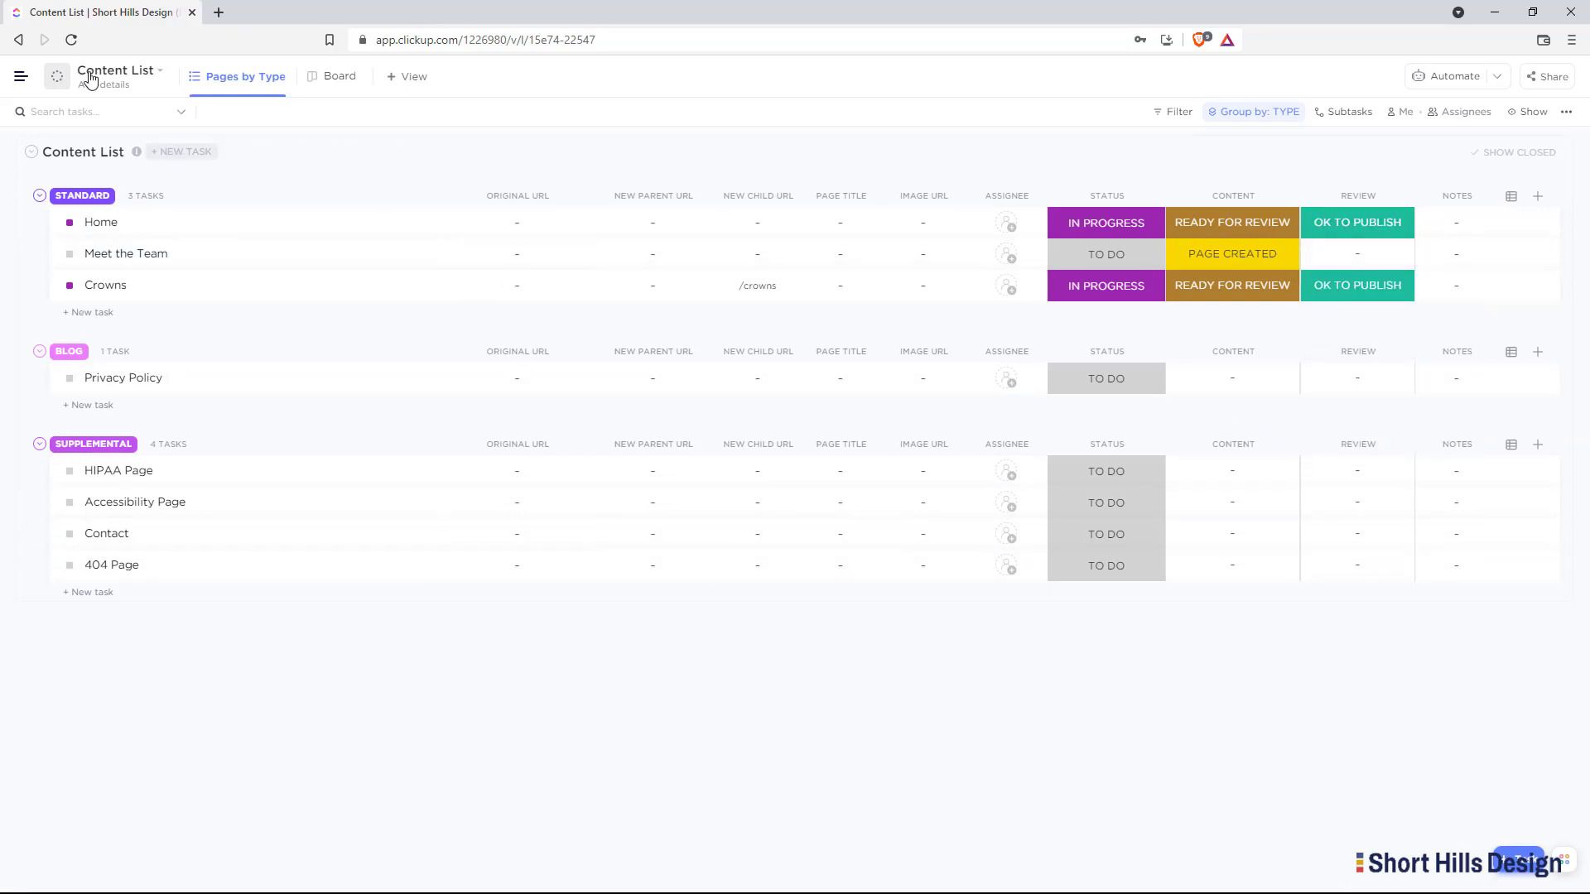
Go to the v15_11-2021: WP Website folder overview under Templates, then hide the sidebar
click(20, 76)
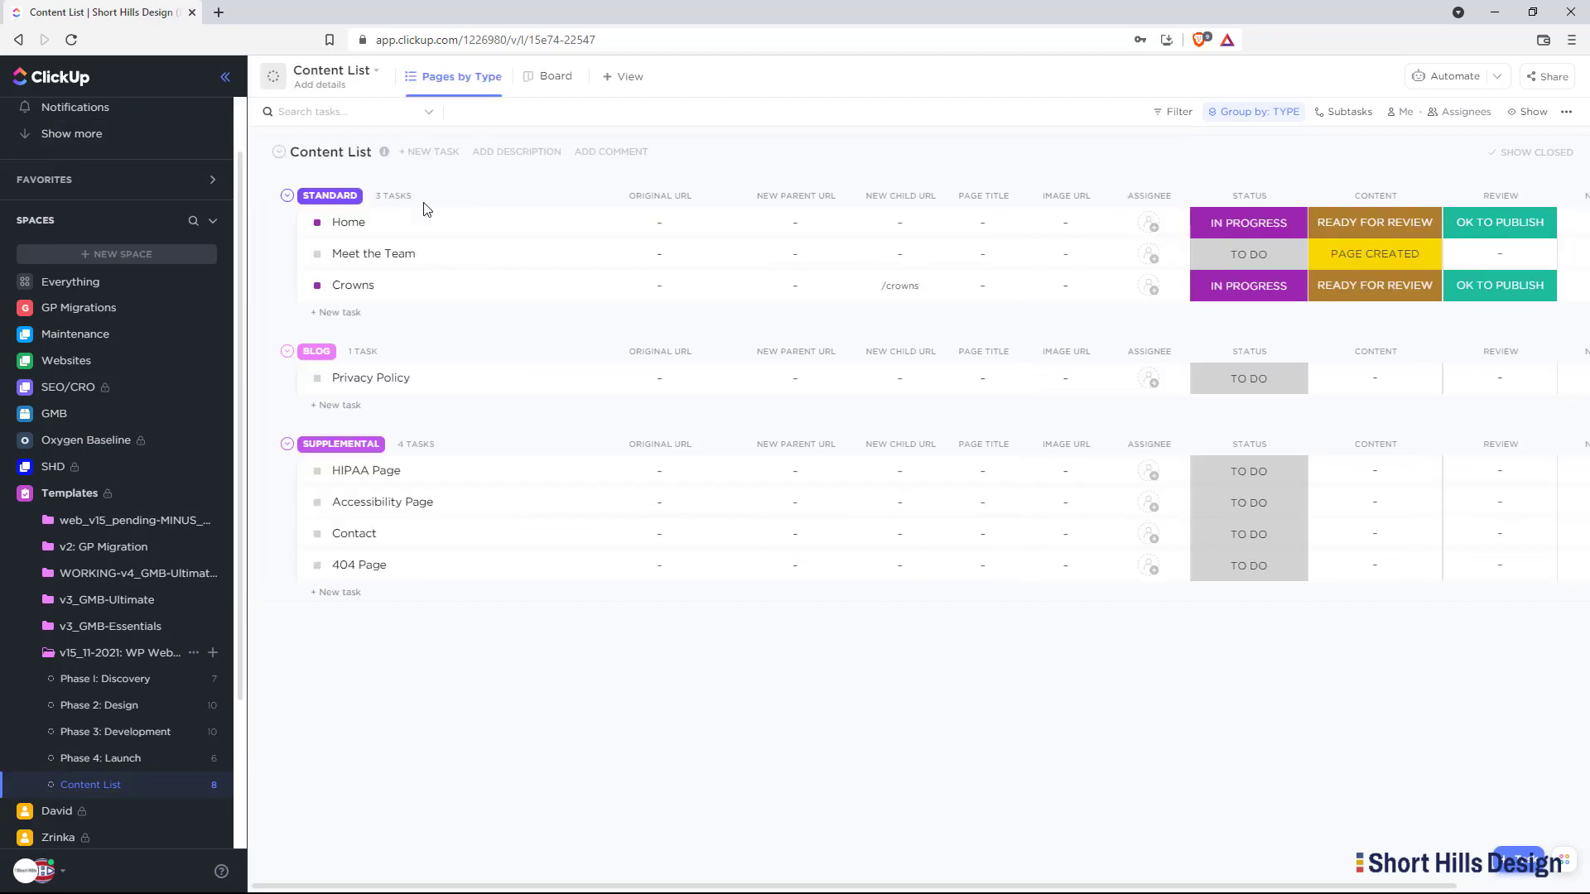
click(74, 494)
click(86, 655)
scroll(174, 395, up, 2)
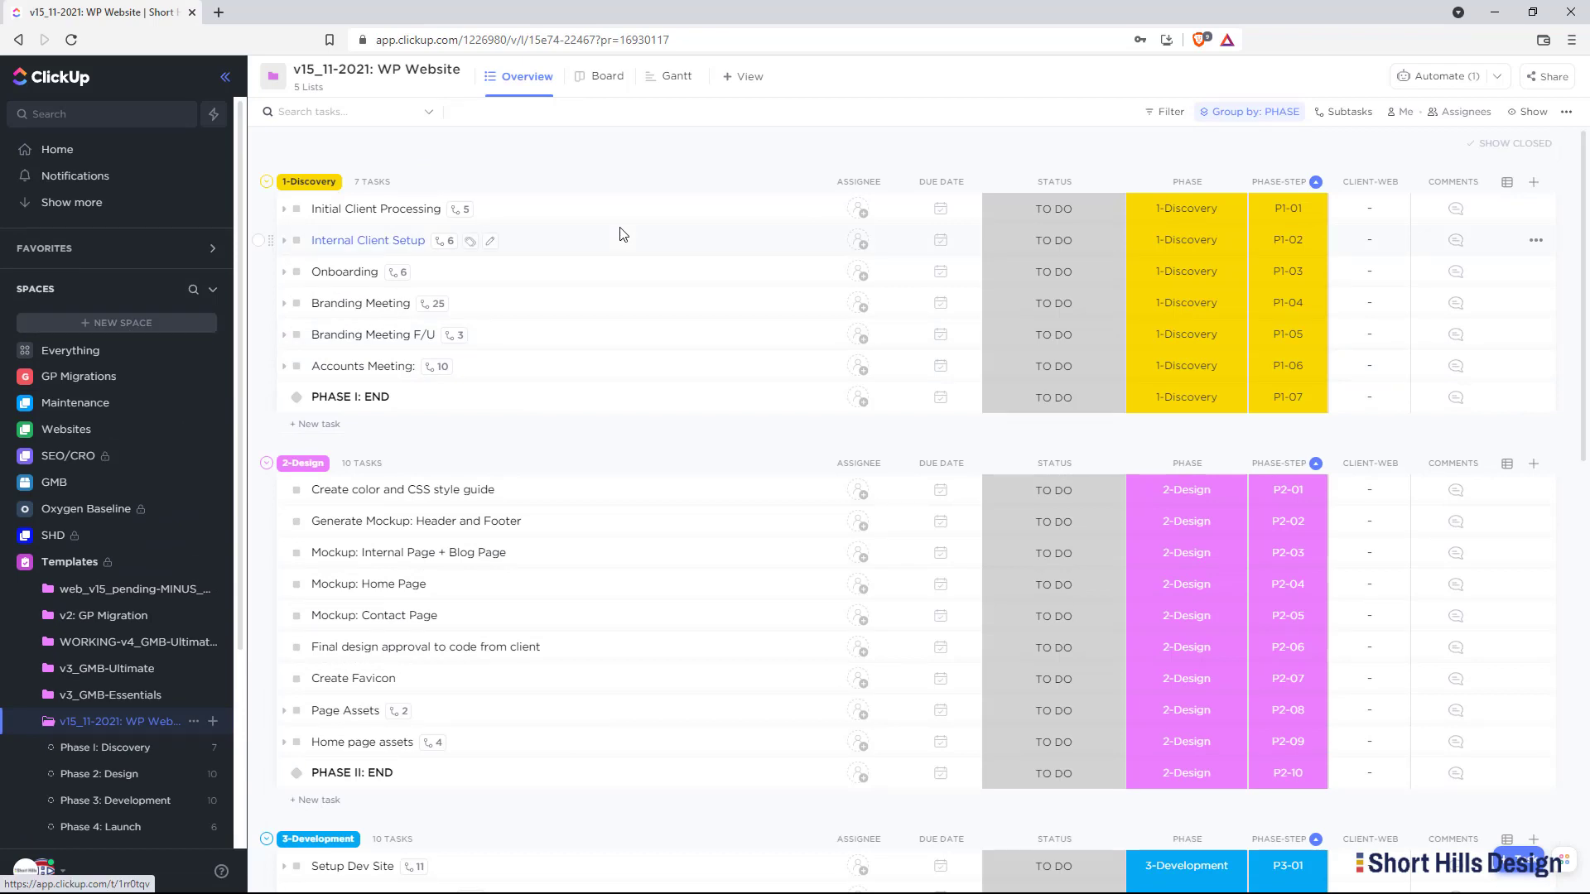
click(224, 76)
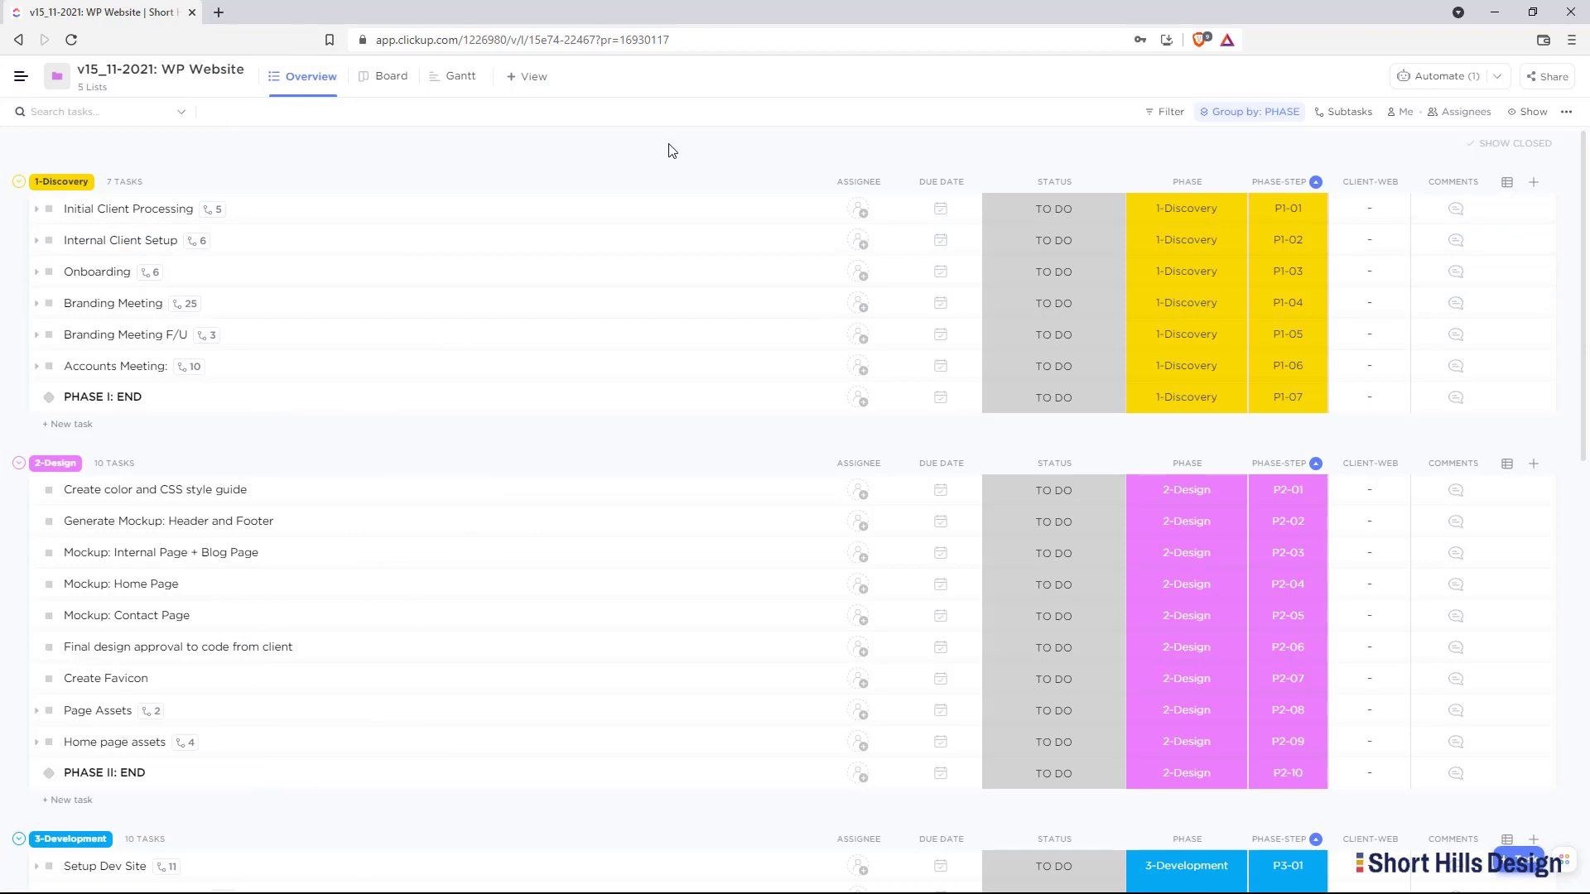